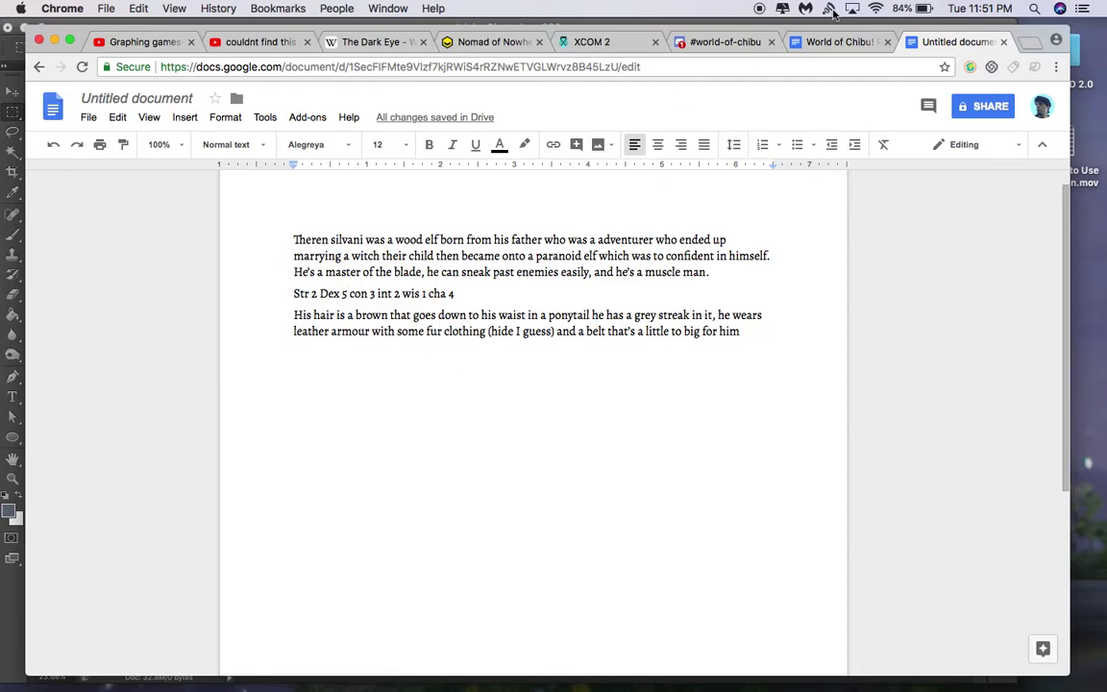
Glance at the World of Chibu! RPG document and open a Finder window
left_click(817, 44)
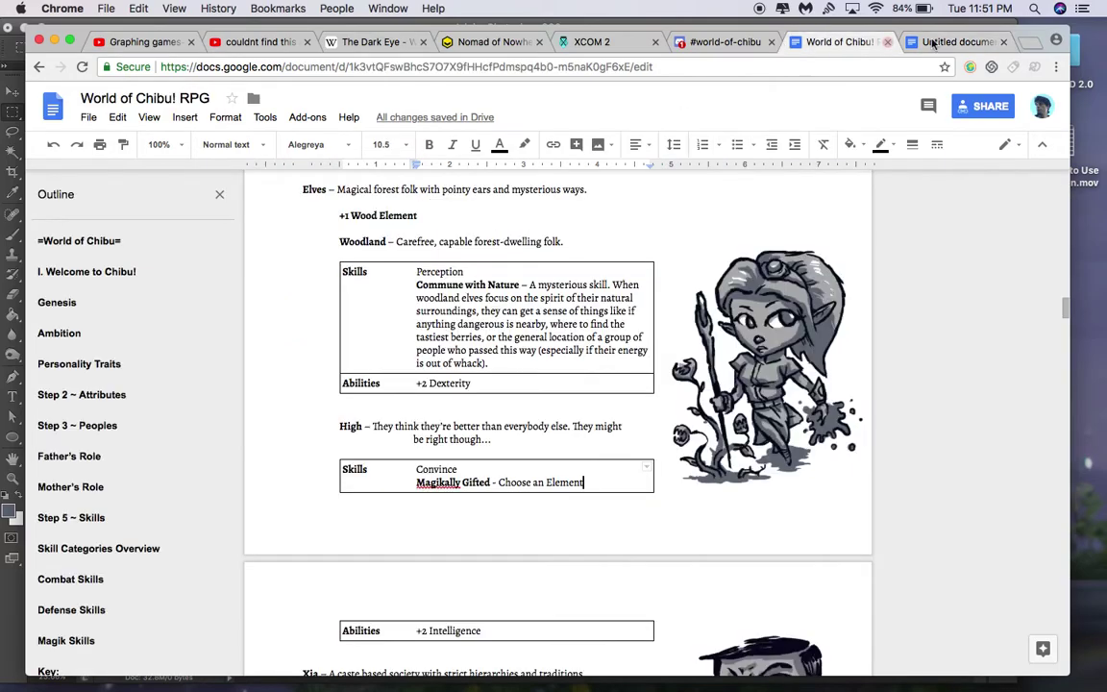
left_click(941, 45)
key("ctrl+Up")
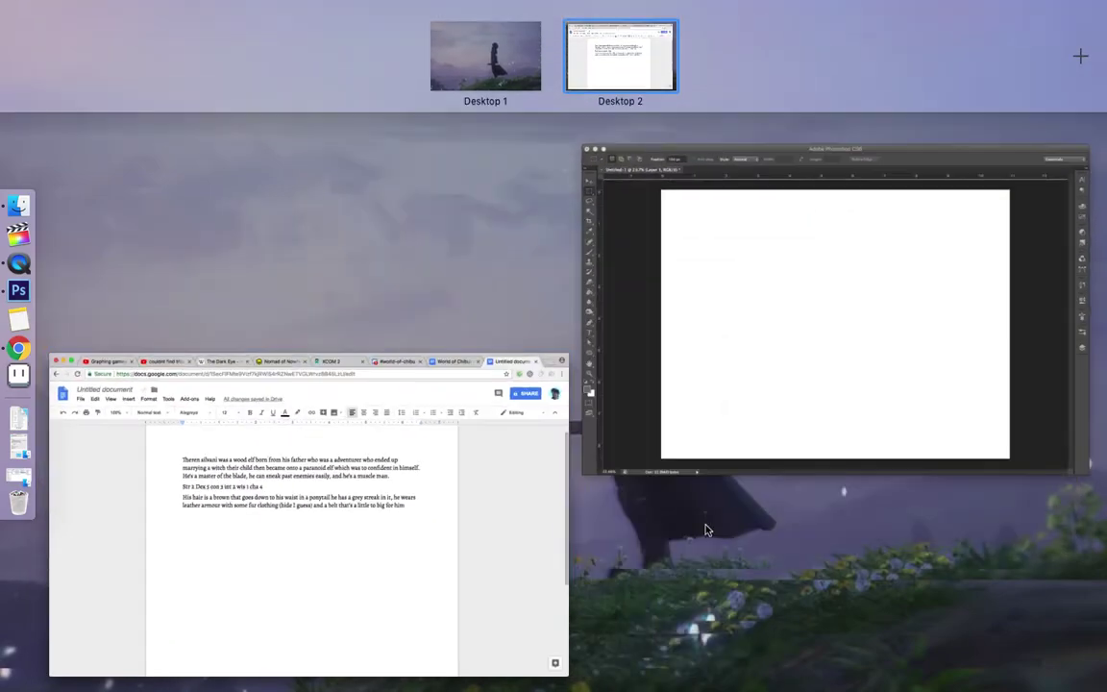
left_click(758, 366)
left_click(19, 201)
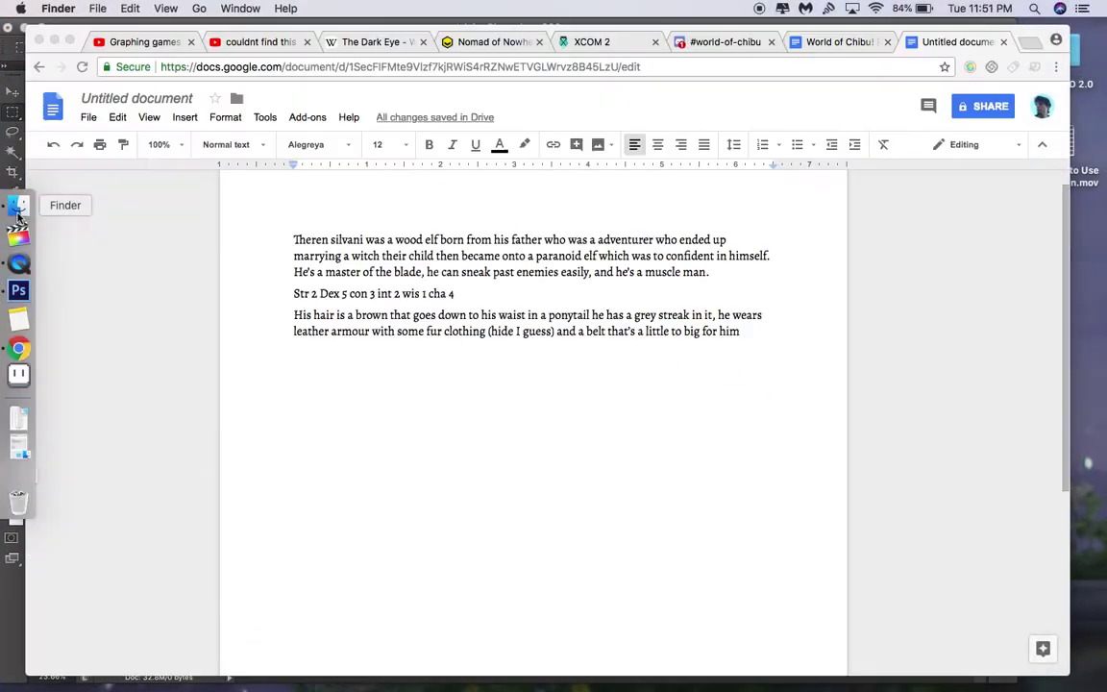
Look through the PEN AND BLADE folder for existing character artwork
scroll(198, 522, "down", 3)
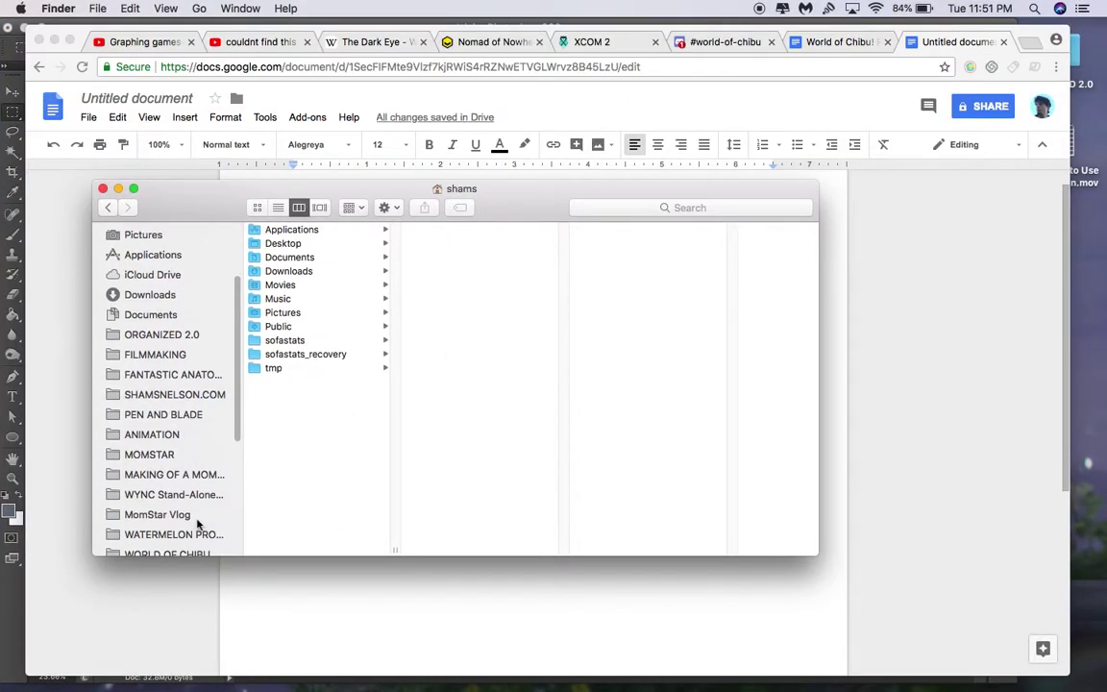
left_click(171, 413)
left_click(395, 448)
scroll(385, 458, "down", 10)
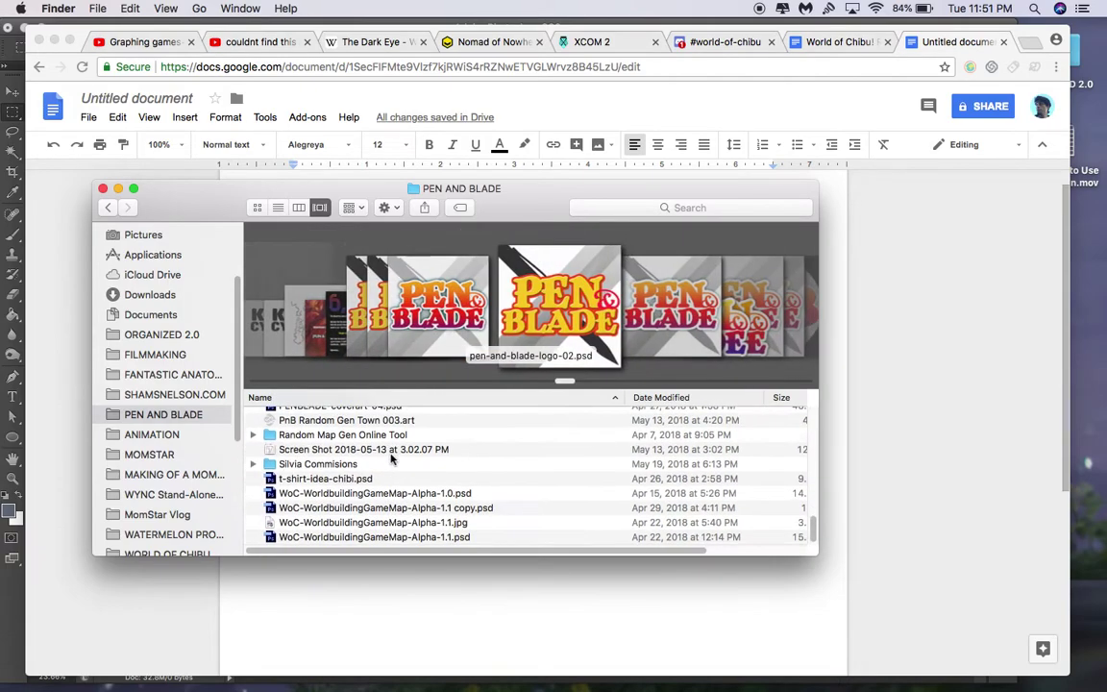
left_click(353, 465)
key("Up")
key("Up")
scroll(340, 484, "up", 15)
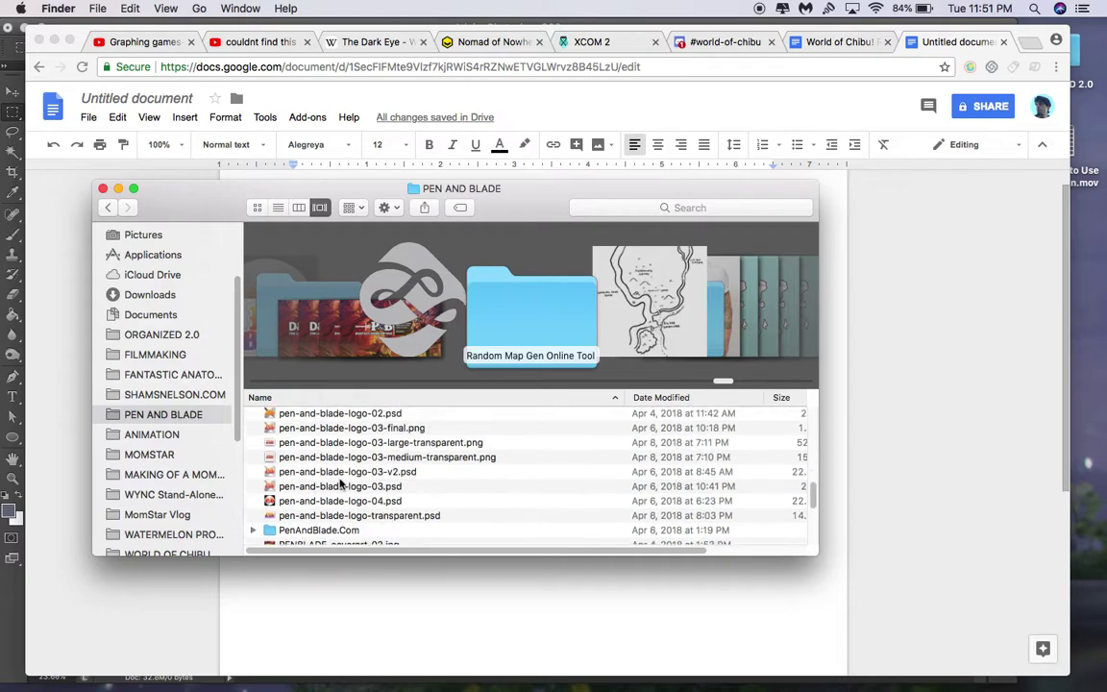
scroll(340, 483, "down", 3)
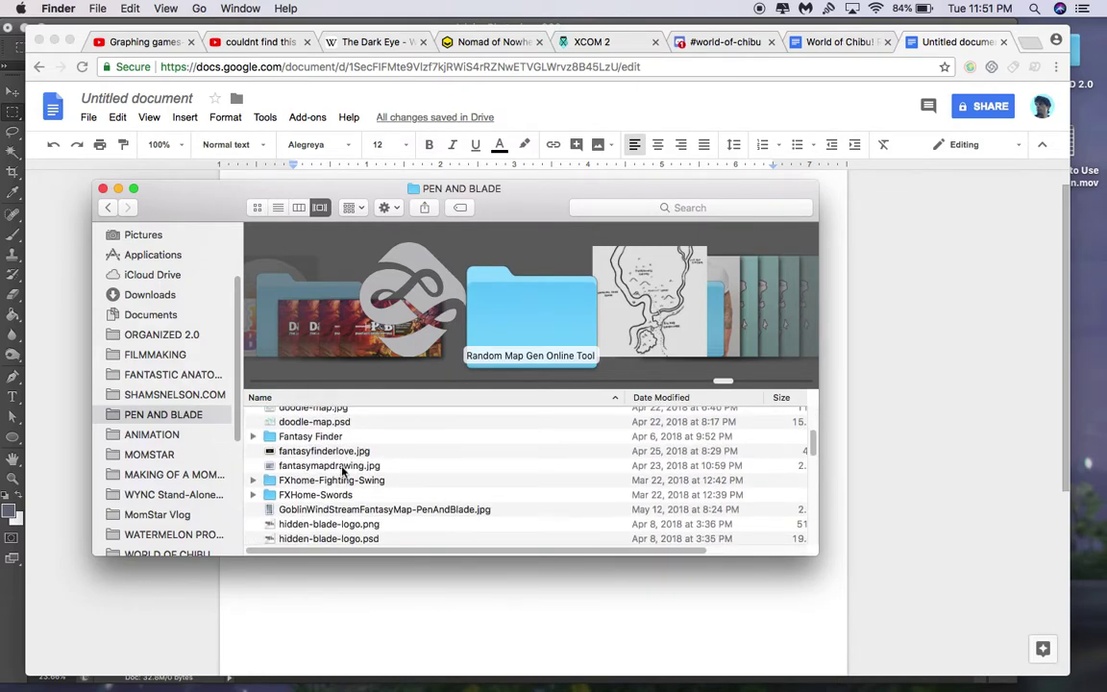
scroll(340, 471, "up", 3)
scroll(341, 461, "down", 4)
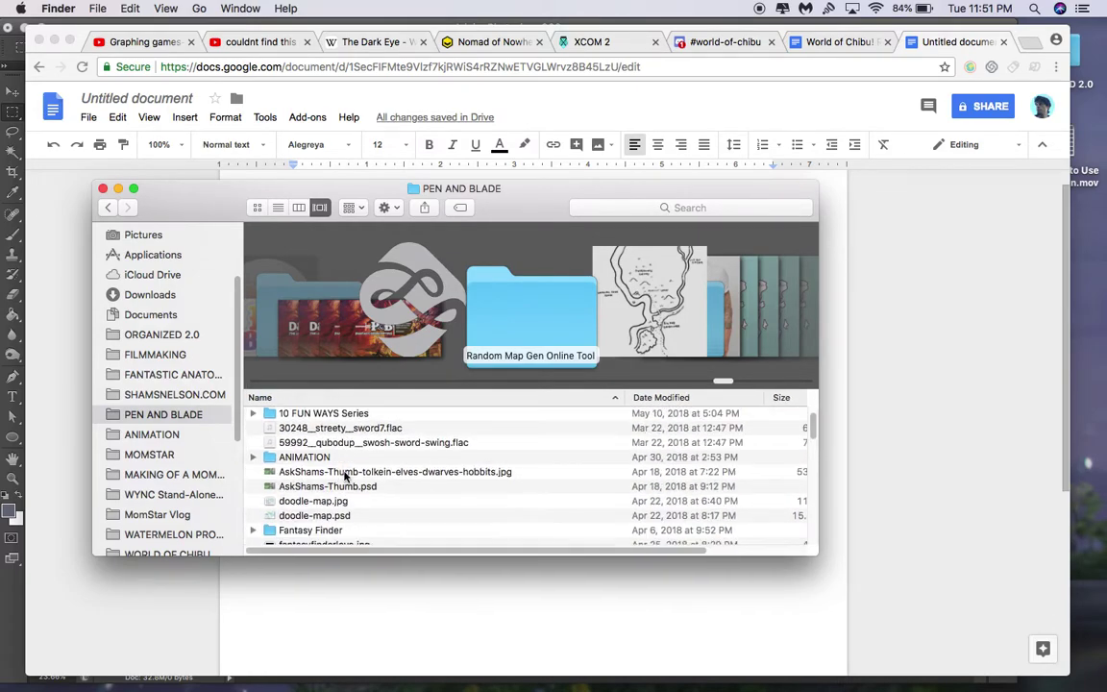
scroll(344, 475, "down", 4)
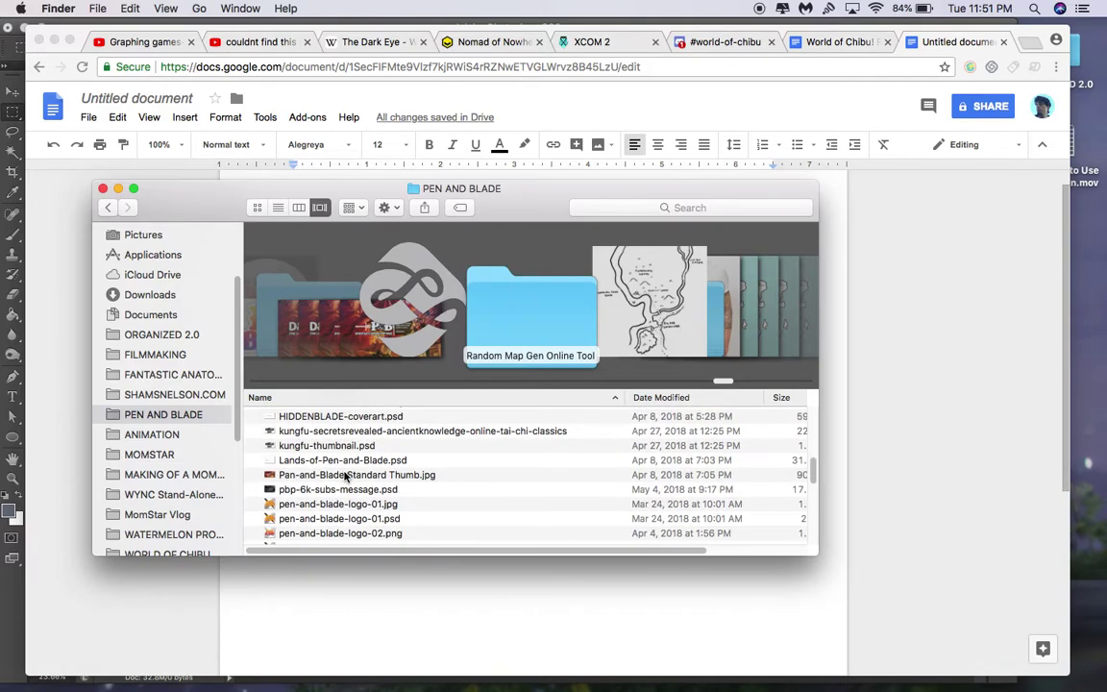
scroll(159, 507, "down", 3)
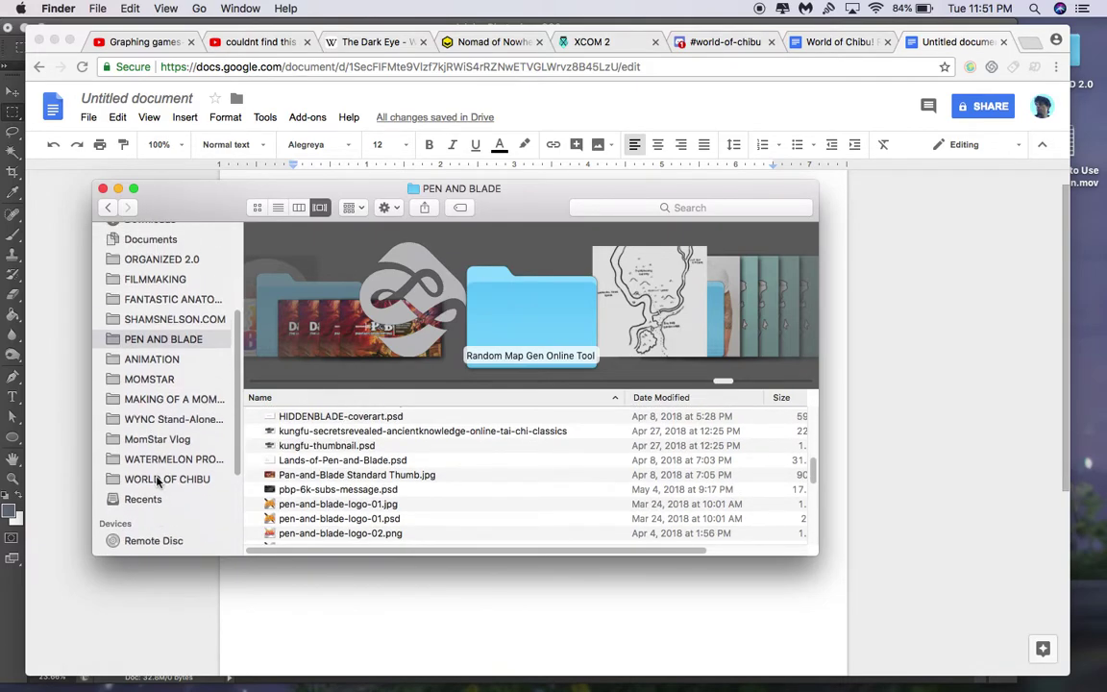
Open the Chibu People folder inside the WORLD OF CHIBU folder
left_click(155, 478)
scroll(392, 482, "down", 1)
scroll(384, 476, "up", 1)
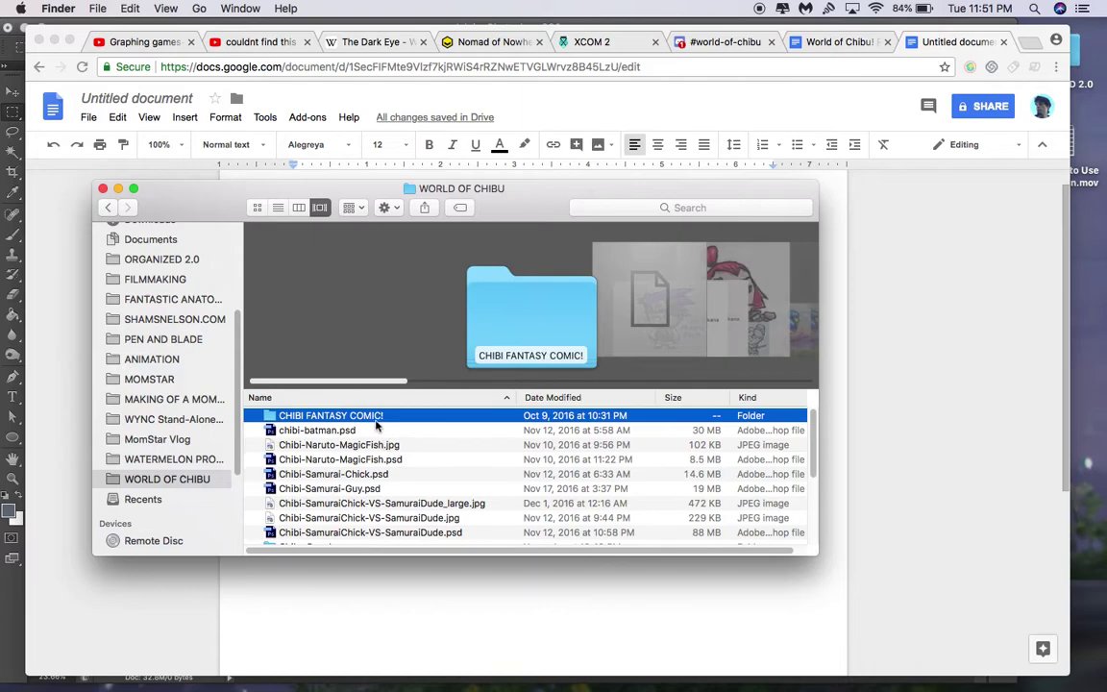
scroll(363, 459, "down", 4)
scroll(364, 453, "down", 1)
double_click(346, 423)
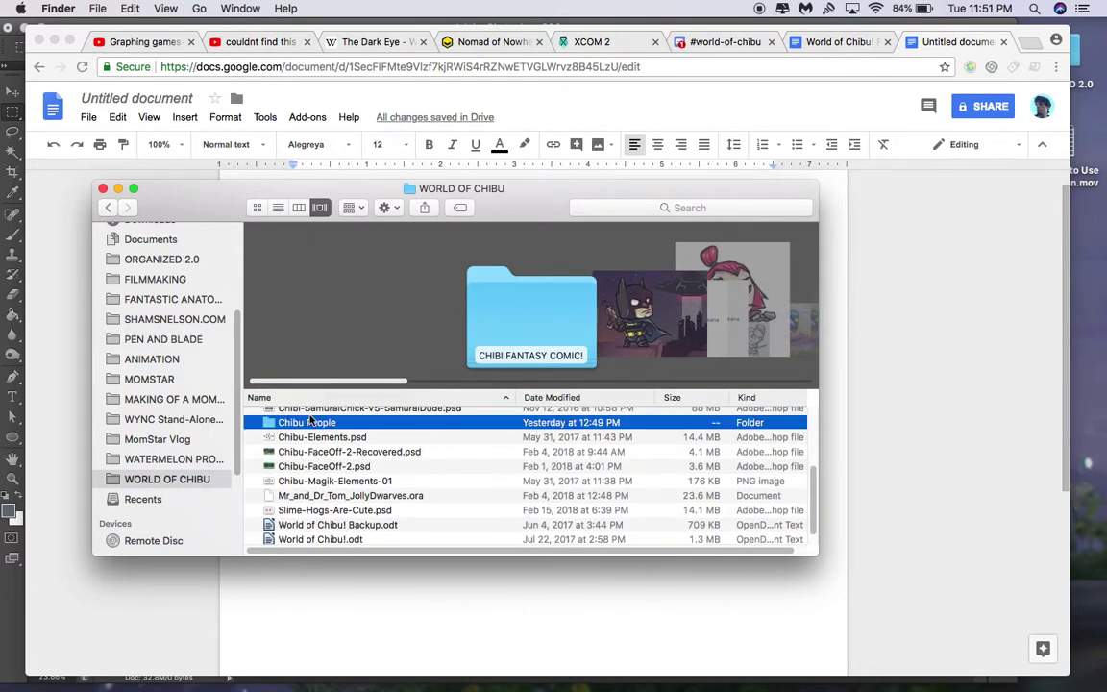
Place Kingdom-Male.jpg from Finder into the blank Photoshop document, near the canvas's left side
left_click(353, 429)
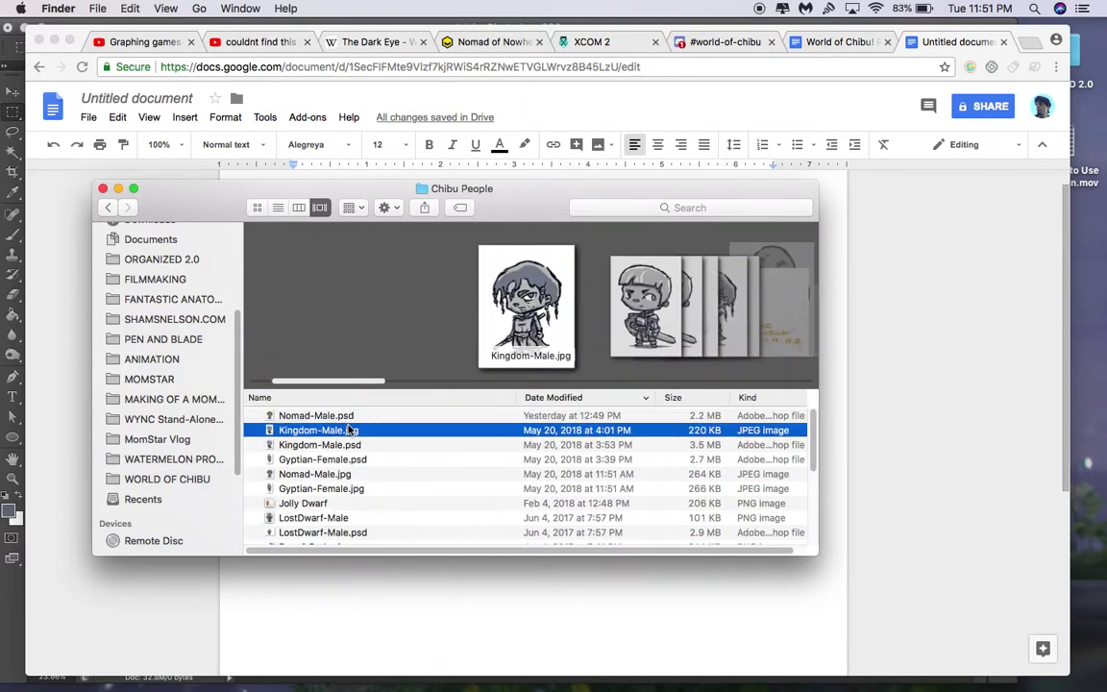
mouse_move(2, 2)
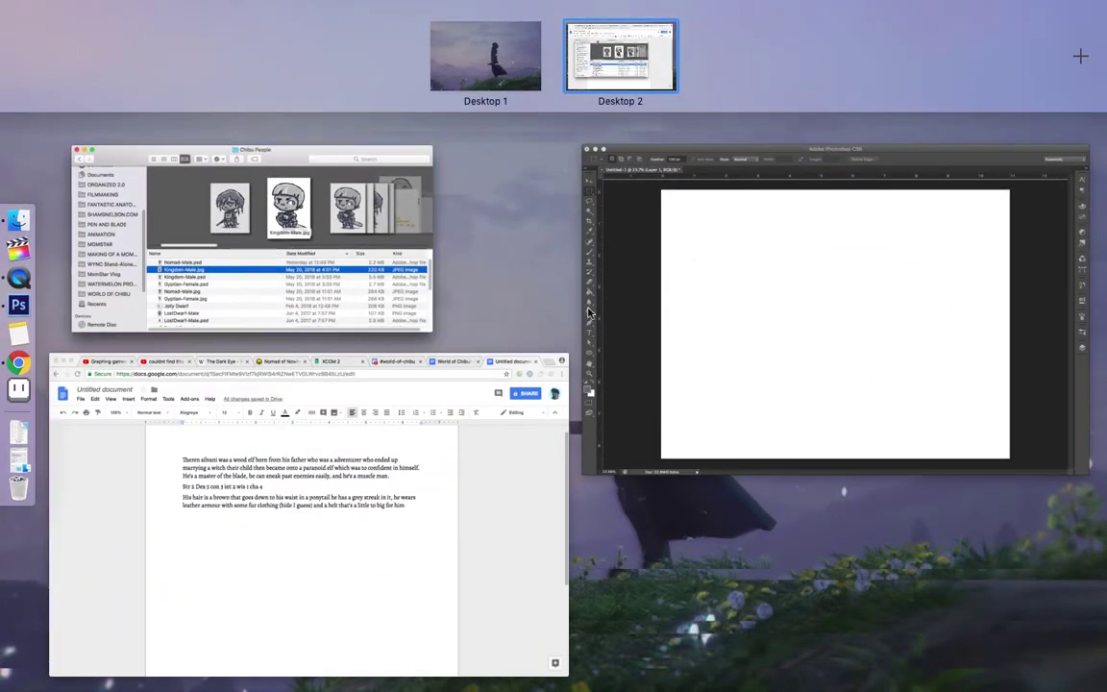
left_click(694, 343)
left_click(260, 230)
left_click_drag(302, 429, 350, 149)
left_click_drag(480, 272, 241, 245)
key("Return")
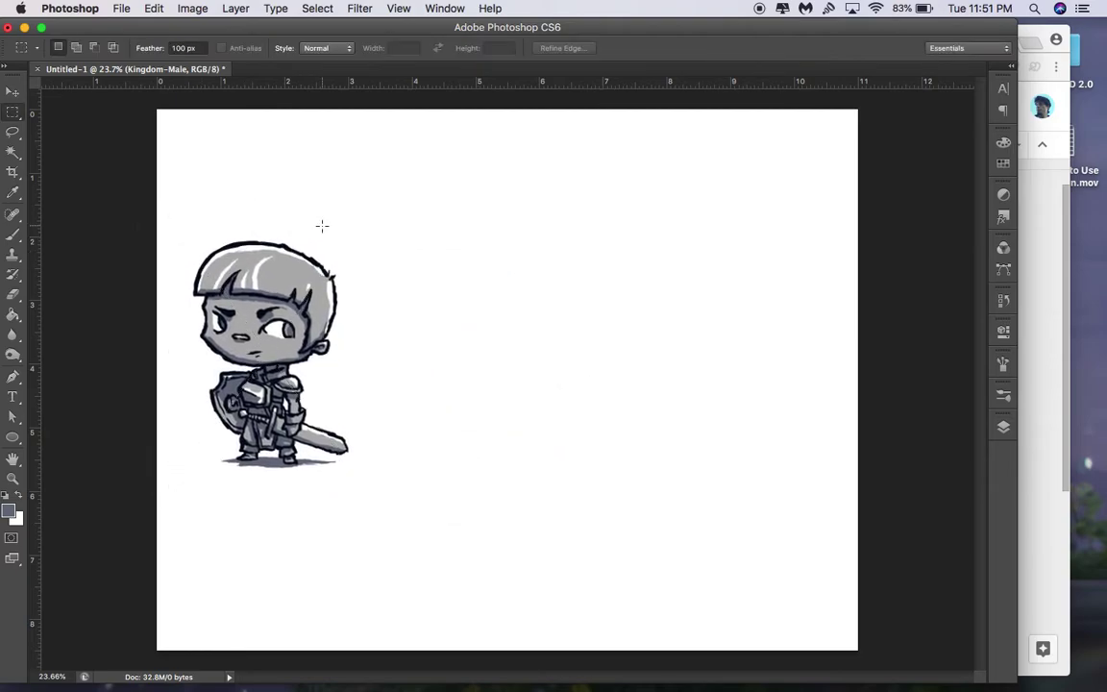
Move the placed knight figure a little to the right on the canvas
left_click(12, 90)
left_click_drag(219, 312, 309, 305)
scroll(307, 303, "up", 5)
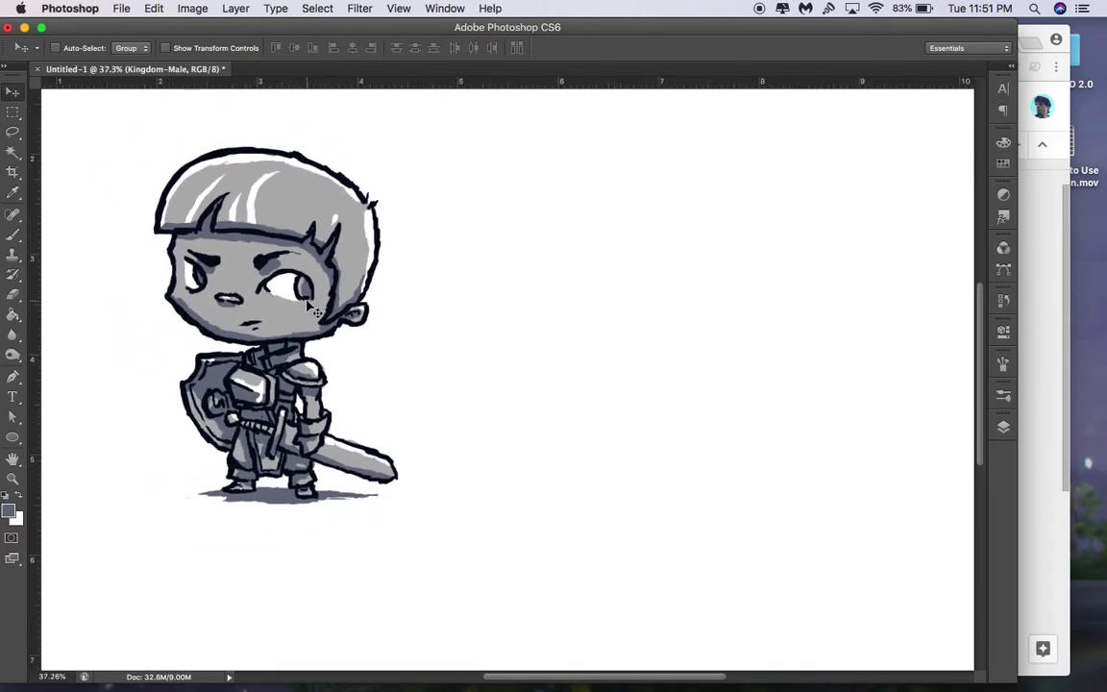
scroll(312, 307, "right", 2)
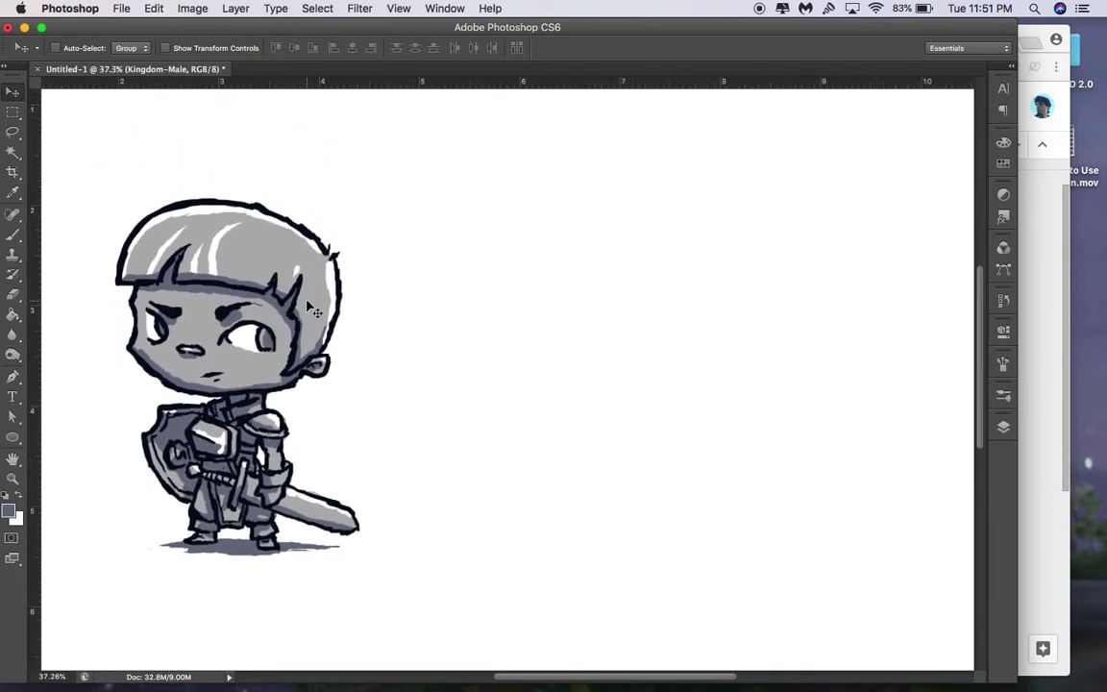
Set up the Brush tool with 100% opacity and the size 28 round brush preset
left_click(13, 236)
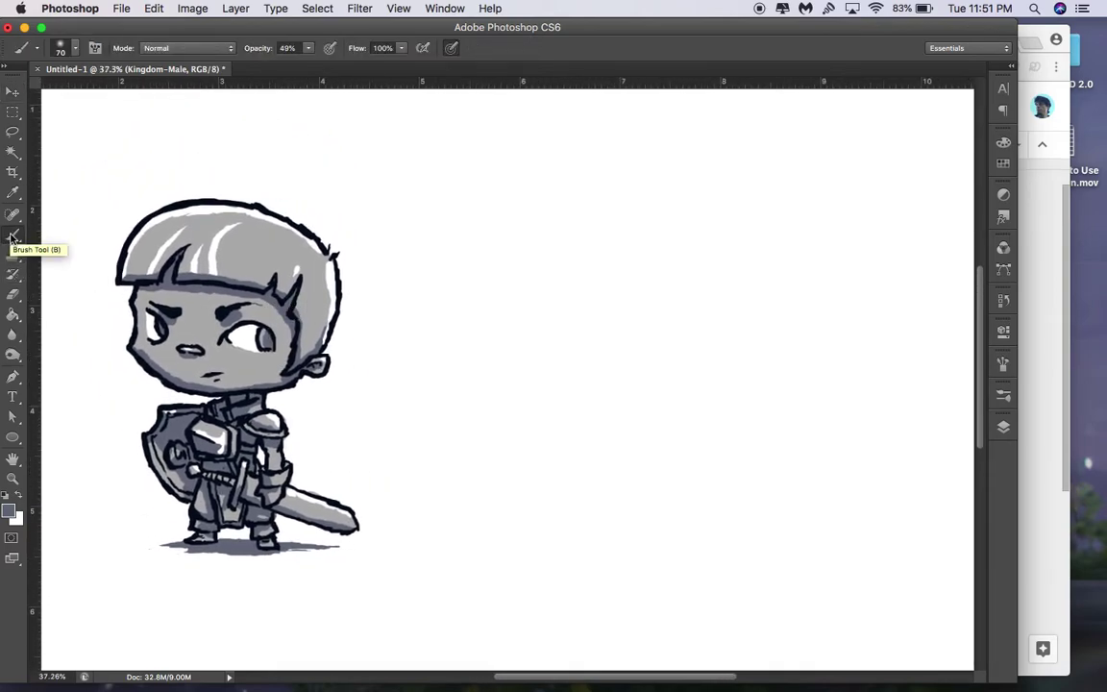
left_click(307, 48)
left_click_drag(310, 64, 370, 67)
mouse_move(5, 171)
left_click(61, 48)
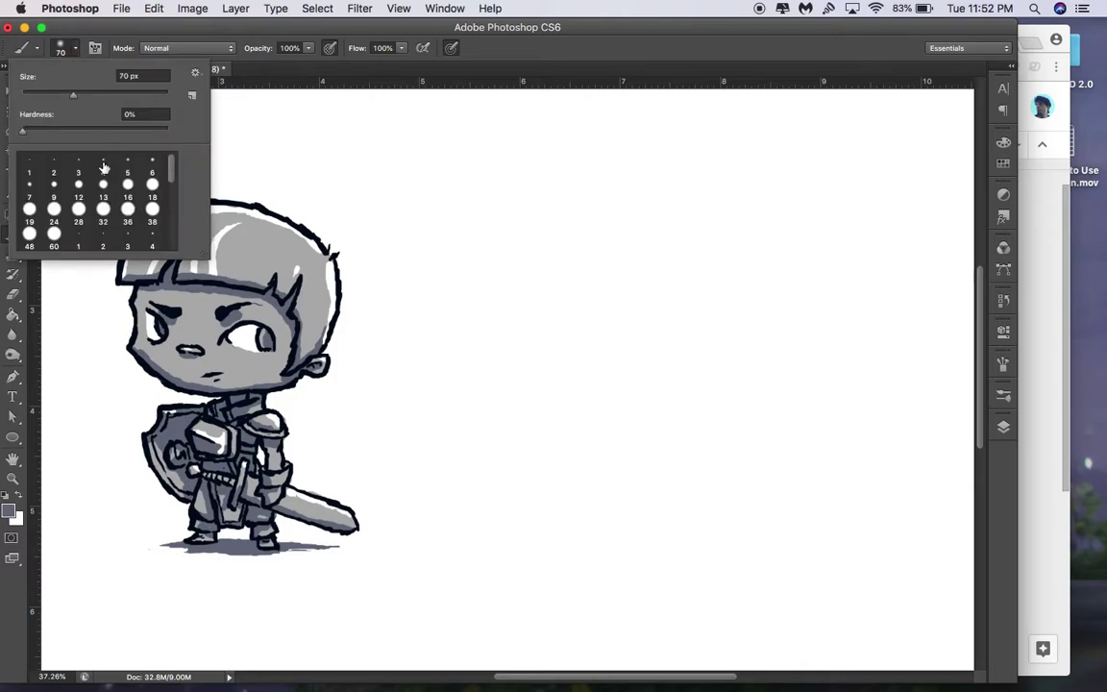
left_click(73, 213)
left_click(94, 32)
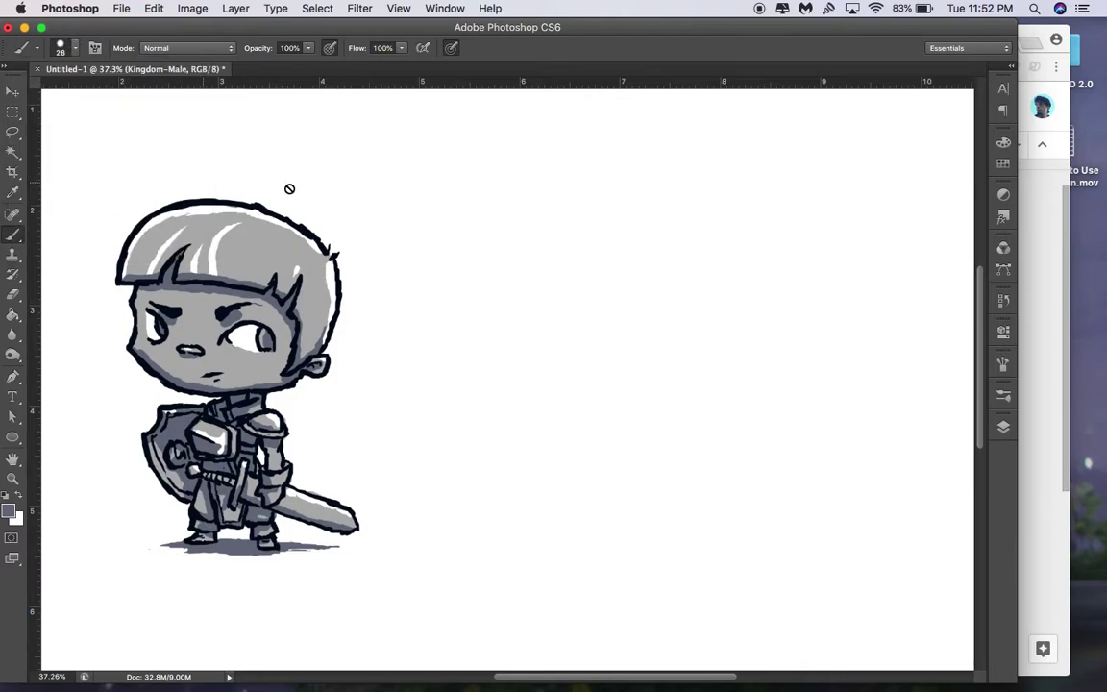
Add a new empty layer for the sketch and enlarge the Photoshop window
left_click(1003, 426)
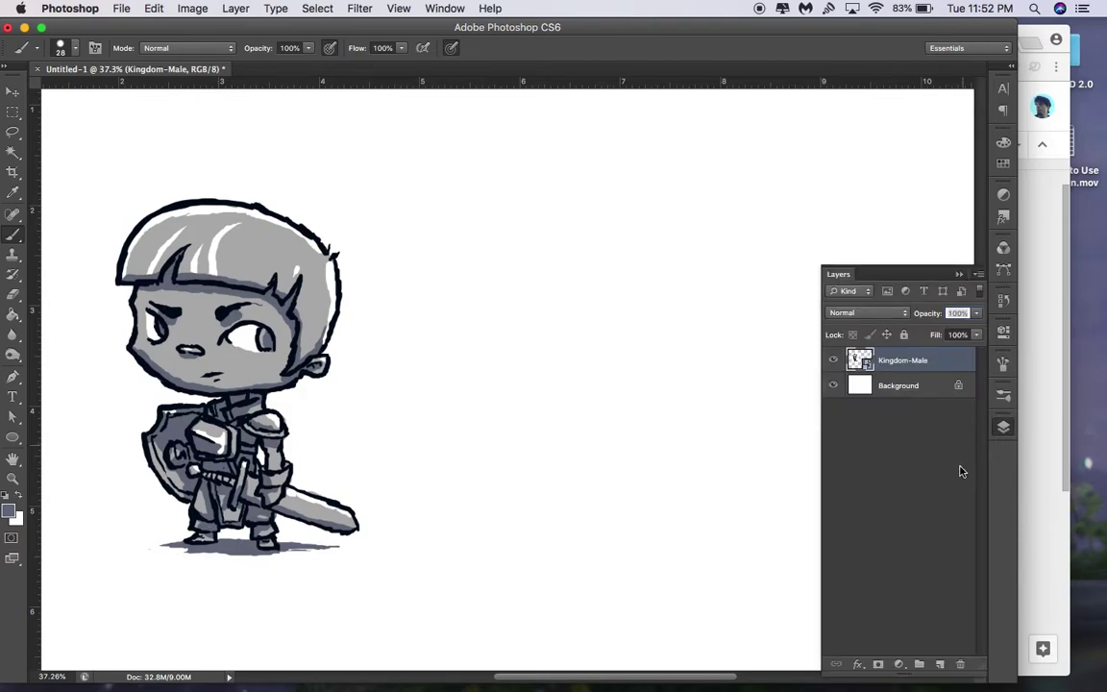
left_click(942, 664)
left_click_drag(904, 360, 965, 415)
left_click(1003, 428)
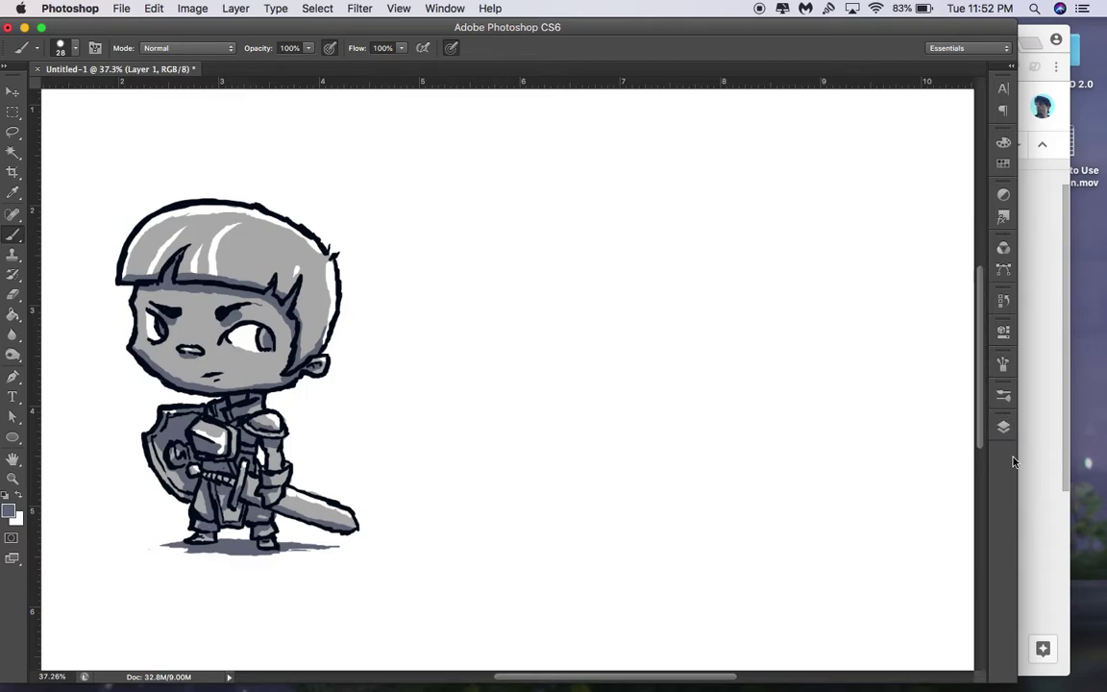
left_click_drag(1013, 679, 1092, 670)
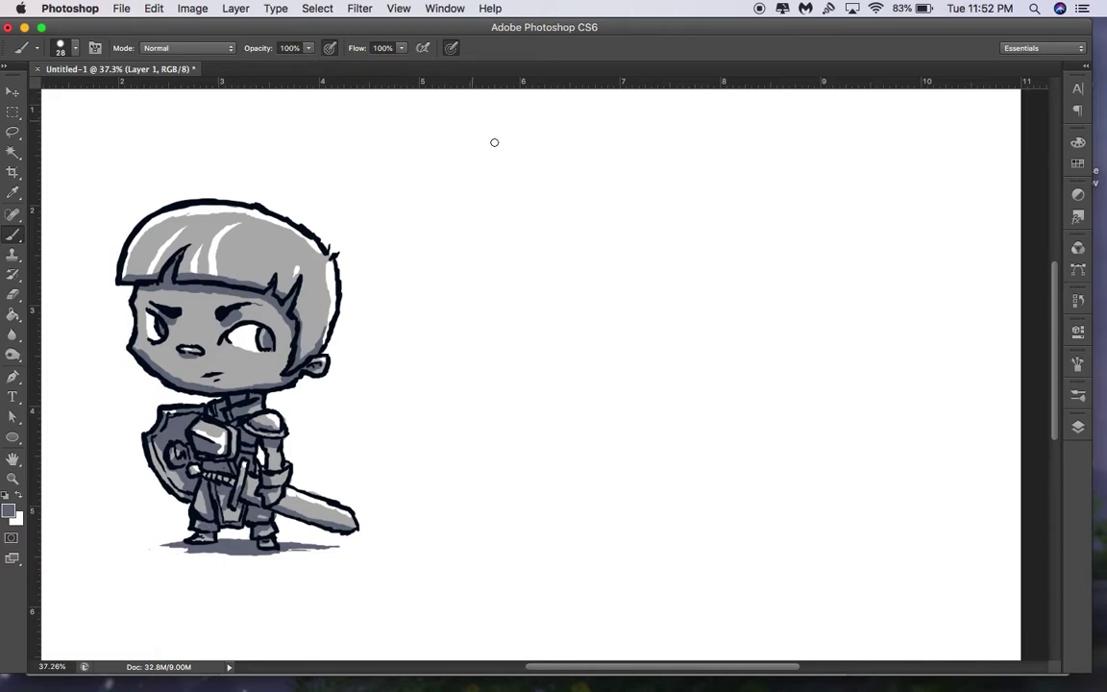
mouse_move(597, 265)
left_mouse_down()
mouse_move(614, 237)
mouse_move(773, 259)
mouse_move(697, 388)
left_mouse_up()
left_click_drag(673, 286, 680, 308)
key("super+alt+z")
key("super+alt+z")
key("super+alt+z")
Sketch a large rounded, boxy head outline with loose strokes on the blank area beside the knight
mouse_move(574, 326)
left_mouse_down()
mouse_move(581, 263)
mouse_move(572, 273)
left_mouse_up()
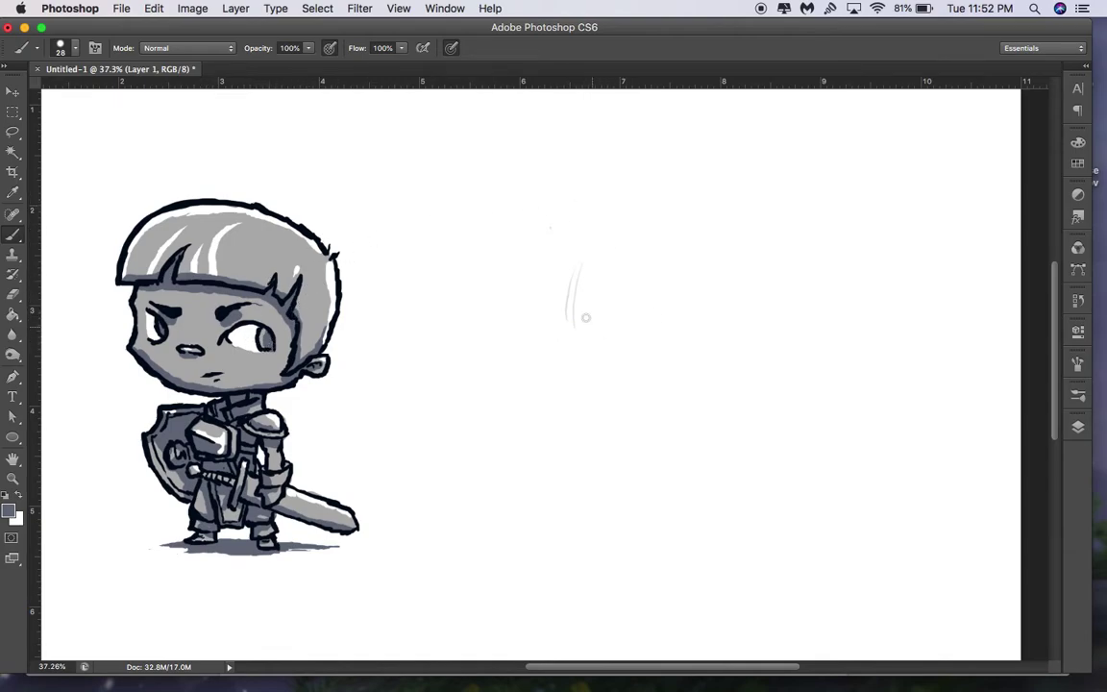
mouse_move(583, 337)
left_mouse_down()
mouse_move(579, 297)
mouse_move(578, 330)
mouse_move(630, 207)
mouse_move(753, 209)
mouse_move(732, 201)
mouse_move(777, 240)
mouse_move(741, 391)
left_mouse_up()
mouse_move(593, 245)
left_mouse_down()
mouse_move(579, 331)
mouse_move(599, 377)
mouse_move(665, 390)
mouse_move(748, 375)
mouse_move(788, 349)
mouse_move(790, 288)
left_mouse_up()
mouse_move(673, 207)
left_mouse_down()
mouse_move(705, 194)
mouse_move(766, 213)
mouse_move(798, 326)
left_mouse_up()
mouse_move(579, 274)
left_mouse_down()
mouse_move(583, 306)
mouse_move(572, 278)
mouse_move(709, 213)
mouse_move(709, 201)
mouse_move(775, 214)
mouse_move(786, 260)
mouse_move(777, 373)
left_mouse_up()
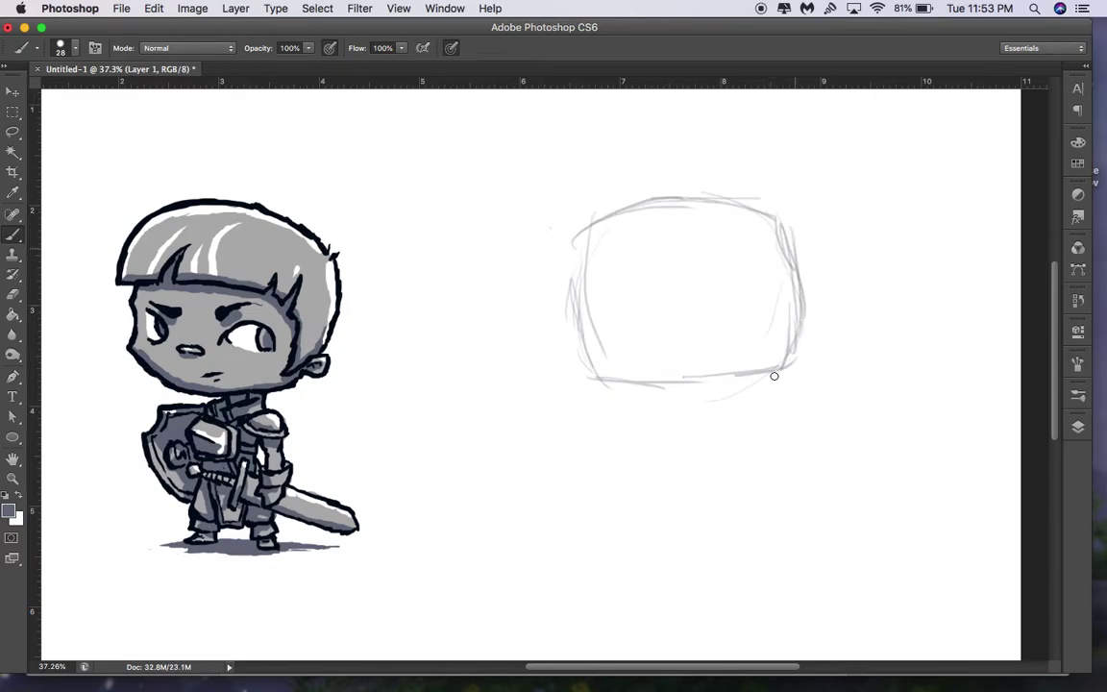
left_click_drag(570, 268, 573, 346)
left_click_drag(756, 328, 722, 374)
left_click_drag(736, 277, 780, 274)
left_click_drag(617, 260, 607, 346)
left_click_drag(567, 310, 657, 298)
left_click_drag(569, 338, 690, 320)
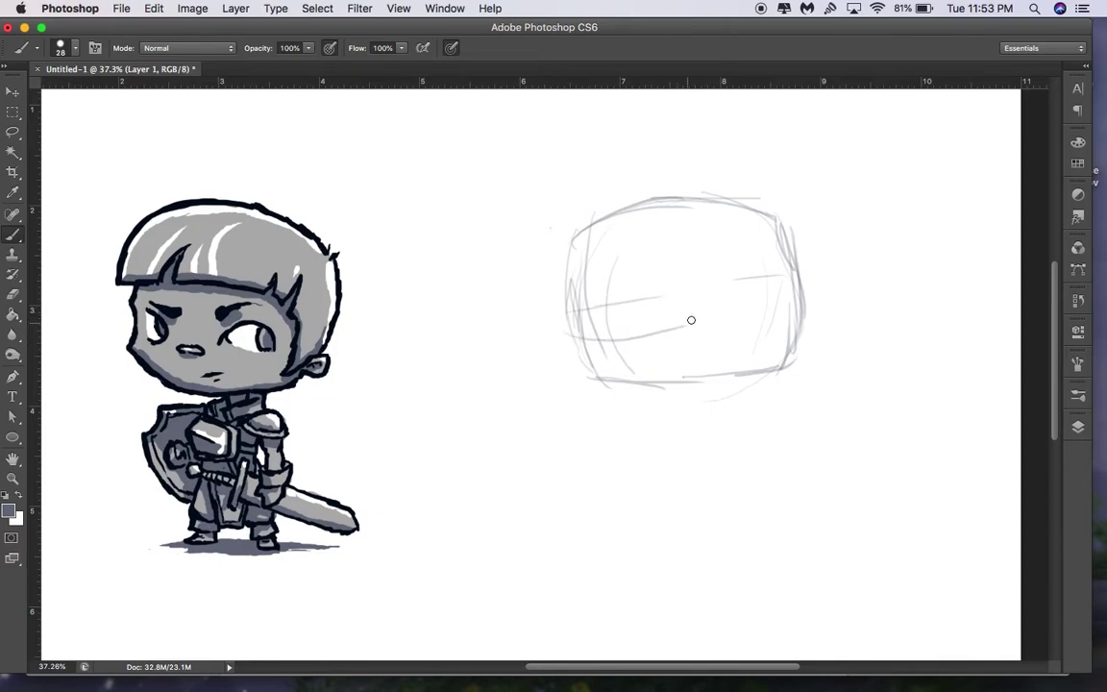
mouse_move(600, 279)
left_mouse_down()
mouse_move(600, 346)
mouse_move(641, 281)
mouse_move(620, 300)
mouse_move(626, 336)
mouse_move(676, 329)
mouse_move(633, 368)
mouse_move(761, 278)
left_mouse_up()
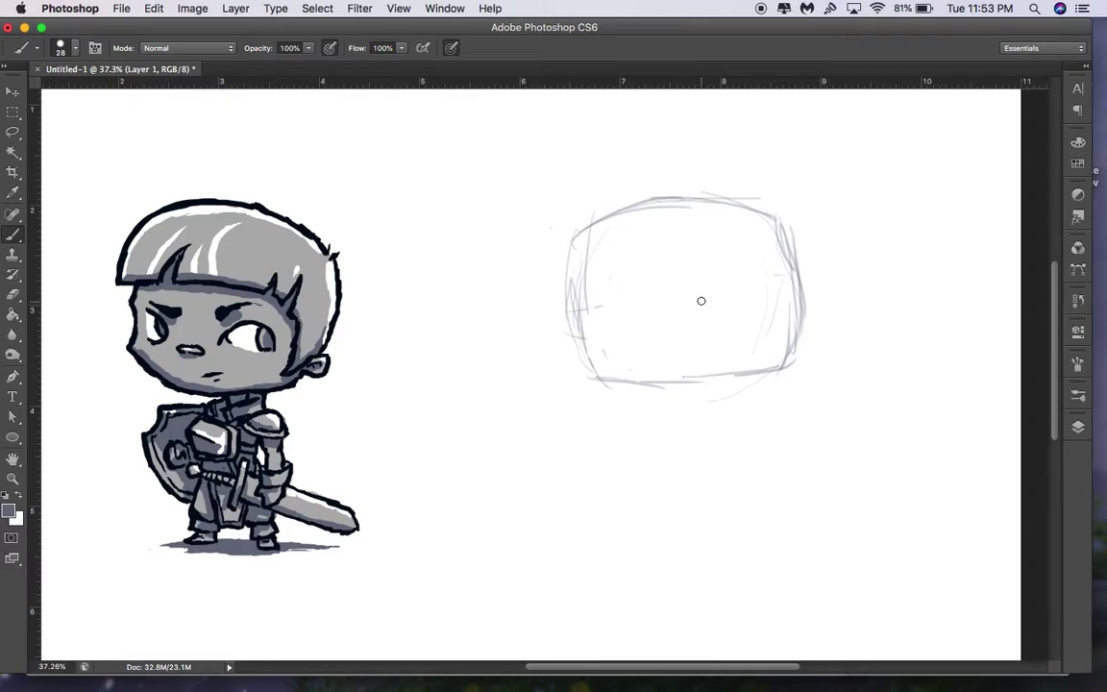
Sketch curved eye-level guide lines across the lower head and a vertical contour near its right edge
left_click_drag(581, 320, 785, 328)
left_click_drag(758, 257, 751, 345)
mouse_move(756, 282)
left_mouse_down()
mouse_move(761, 352)
mouse_move(763, 317)
left_mouse_up()
left_click_drag(761, 288, 738, 373)
mouse_move(608, 334)
left_mouse_down()
mouse_move(745, 336)
mouse_move(794, 318)
left_mouse_up()
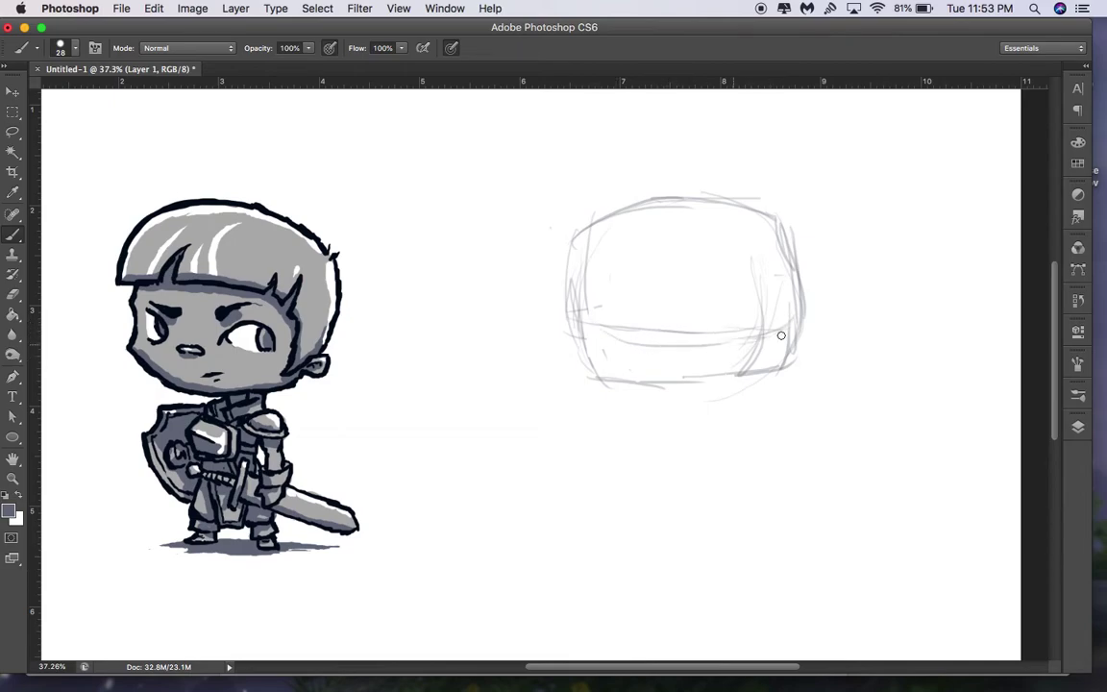
Rough in both eyes on the guide line and draw a small example head with round eyes at the canvas's upper right
mouse_move(630, 327)
left_mouse_down()
mouse_move(737, 319)
mouse_move(657, 332)
mouse_move(715, 333)
left_mouse_up()
mouse_move(663, 322)
left_mouse_down()
mouse_move(735, 336)
mouse_move(667, 325)
mouse_move(699, 356)
mouse_move(727, 349)
mouse_move(687, 346)
mouse_move(675, 329)
mouse_move(773, 344)
mouse_move(785, 321)
mouse_move(770, 348)
left_mouse_up()
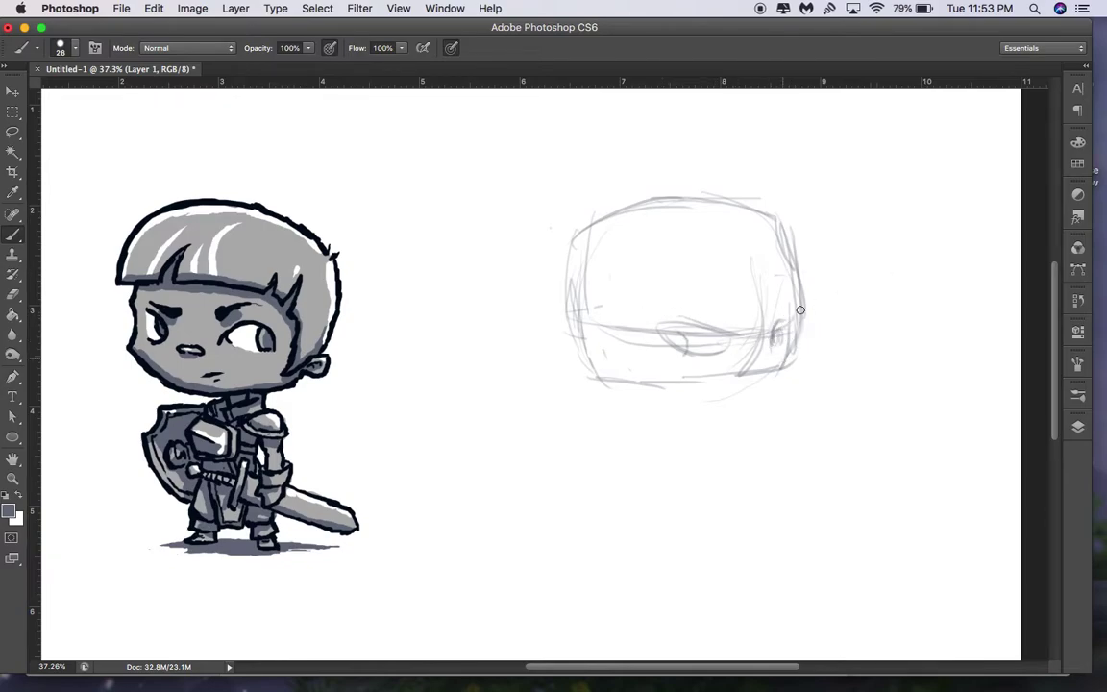
mouse_move(870, 197)
left_mouse_down()
mouse_move(899, 160)
mouse_move(881, 221)
mouse_move(925, 236)
mouse_move(925, 208)
mouse_move(973, 233)
mouse_move(924, 213)
mouse_move(946, 229)
mouse_move(932, 208)
mouse_move(952, 223)
mouse_move(981, 208)
mouse_move(973, 212)
left_mouse_up()
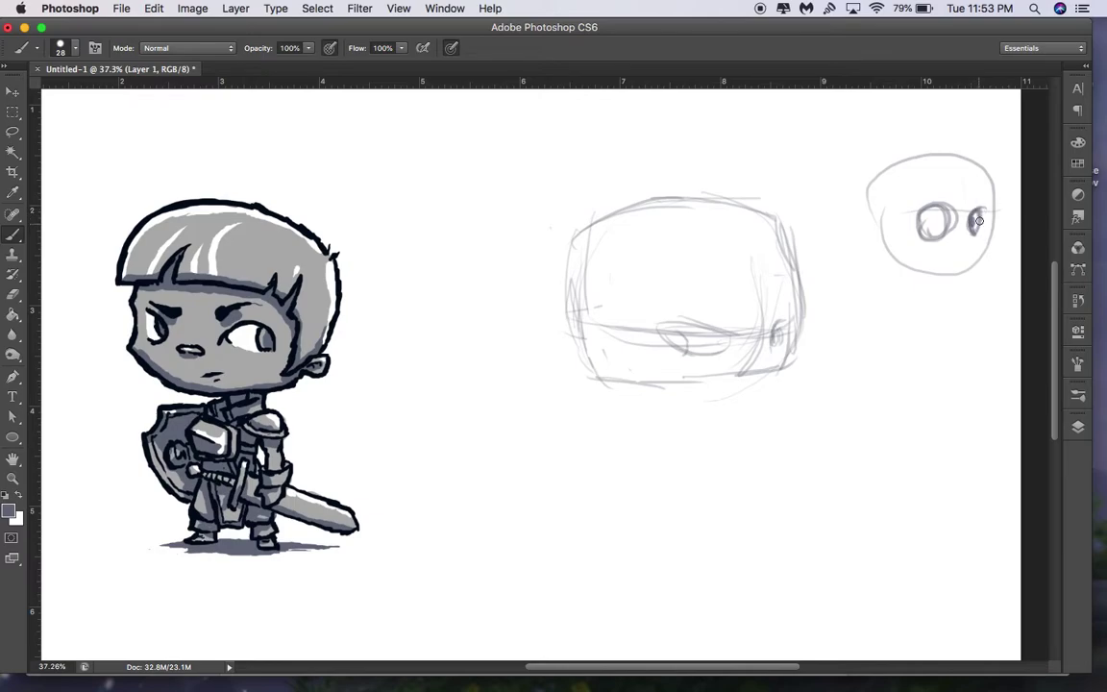
left_click_drag(964, 235, 966, 240)
Sketch brow strokes above the eyes of the large head and undo the heavy upper-lid strokes
mouse_move(683, 326)
left_mouse_down()
mouse_move(707, 350)
mouse_move(708, 322)
mouse_move(665, 312)
mouse_move(727, 319)
mouse_move(664, 308)
mouse_move(756, 323)
left_mouse_up()
mouse_move(677, 334)
left_mouse_down()
mouse_move(673, 322)
mouse_move(705, 322)
mouse_move(738, 349)
mouse_move(721, 336)
mouse_move(738, 349)
mouse_move(670, 348)
left_mouse_up()
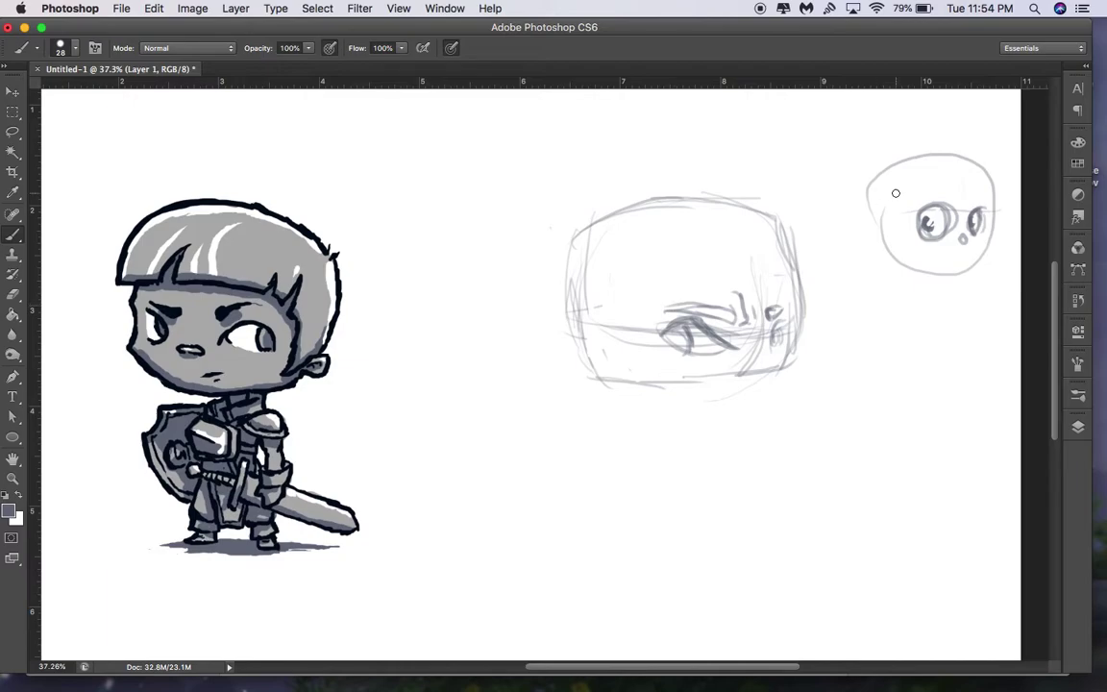
key("super+z")
key("super+alt+z")
key("super+alt+z")
key("super+alt+z")
key("super+alt+z")
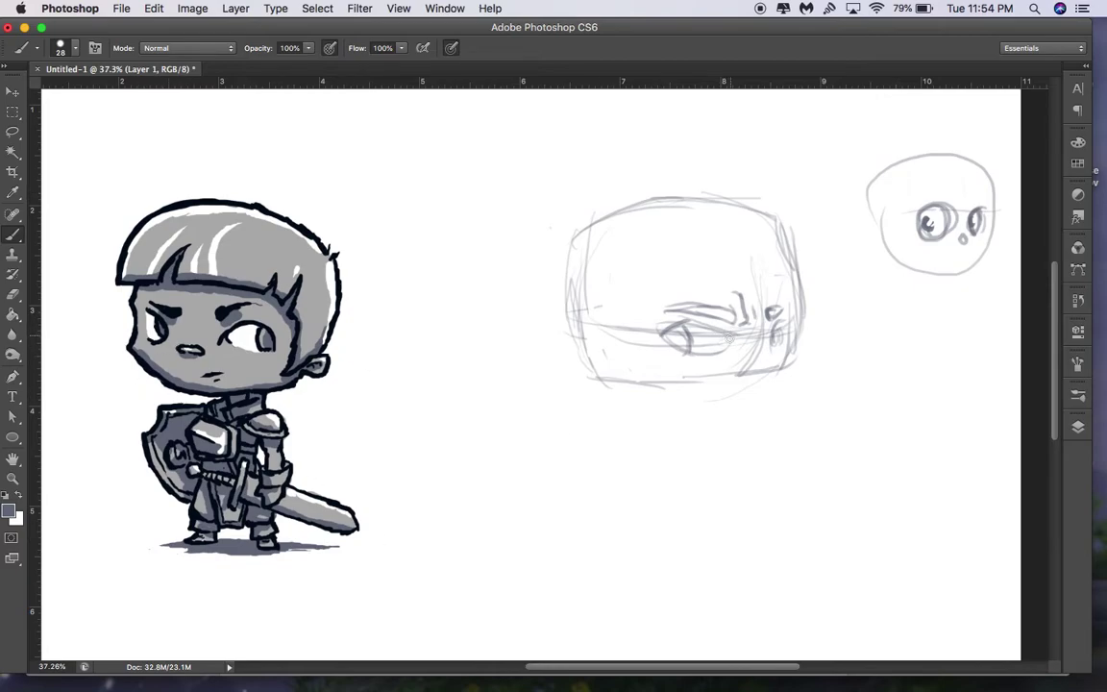
Draw a small angular nose and a short mouth on the large head, plus several example nose shapes below the small head
left_click_drag(756, 349, 767, 352)
left_click_drag(946, 332, 950, 372)
mouse_move(962, 416)
left_mouse_down()
mouse_move(990, 417)
mouse_move(964, 417)
mouse_move(985, 374)
mouse_move(1007, 378)
mouse_move(984, 380)
mouse_move(996, 330)
left_mouse_up()
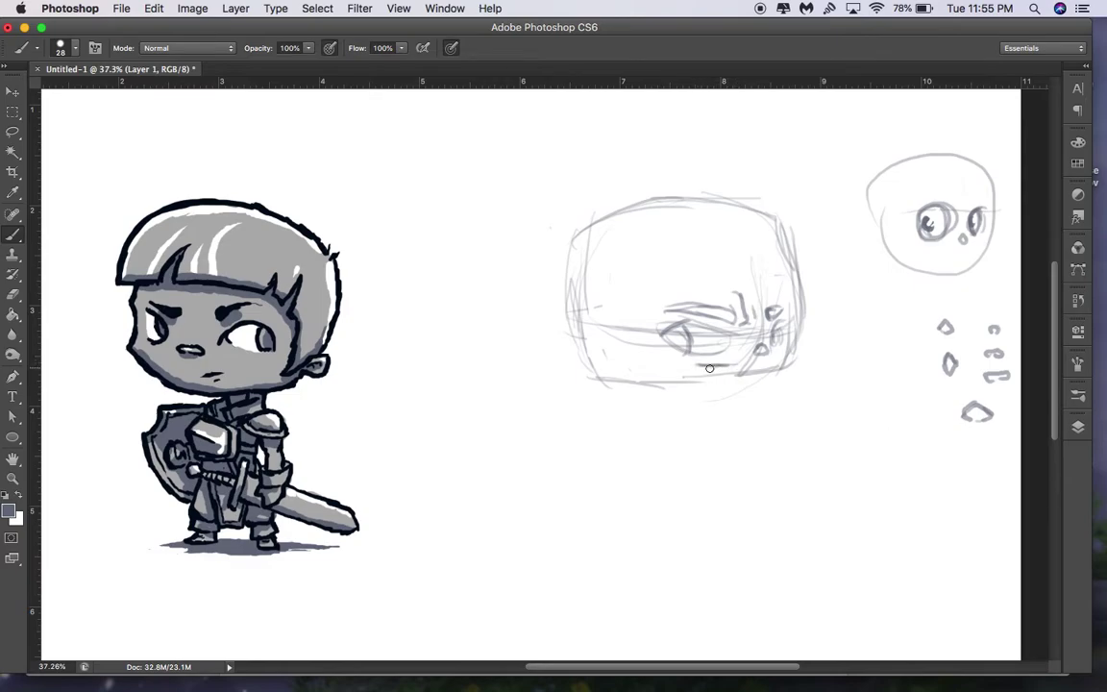
Strengthen the jawline, and sketch a round ear at the head's lower left and a curved line across the upper forehead
mouse_move(797, 351)
left_mouse_down()
mouse_move(783, 368)
mouse_move(734, 381)
left_mouse_up()
mouse_move(637, 376)
left_mouse_down()
mouse_move(591, 349)
mouse_move(604, 361)
left_mouse_up()
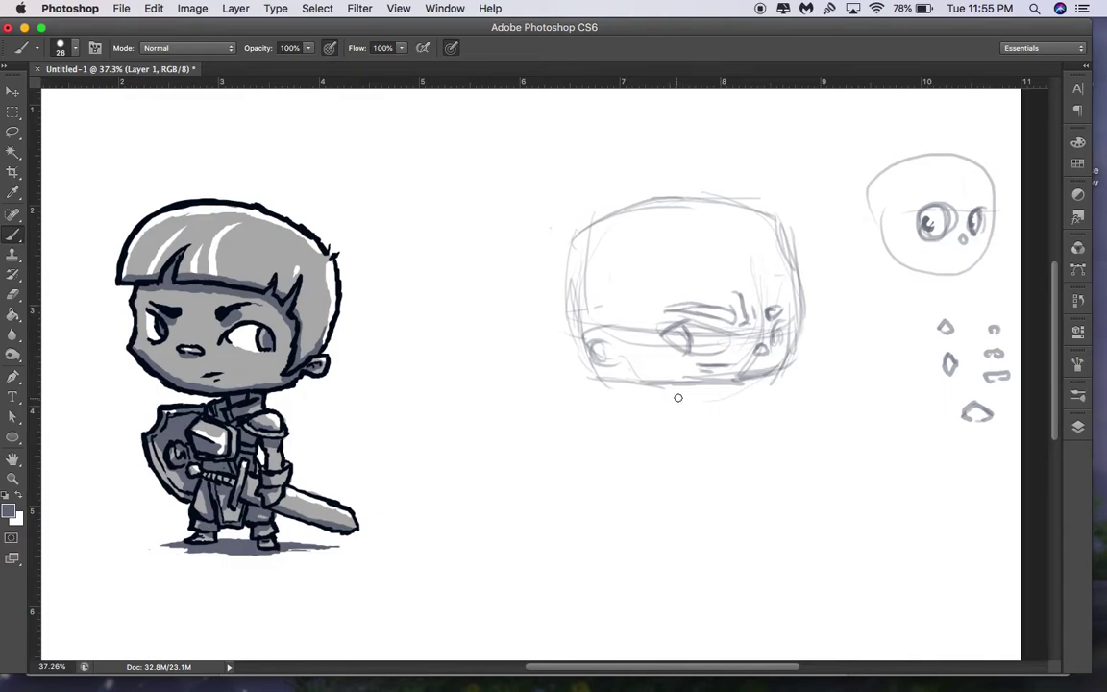
mouse_move(595, 347)
left_mouse_down()
mouse_move(615, 344)
mouse_move(613, 365)
left_mouse_up()
left_click_drag(761, 228, 612, 247)
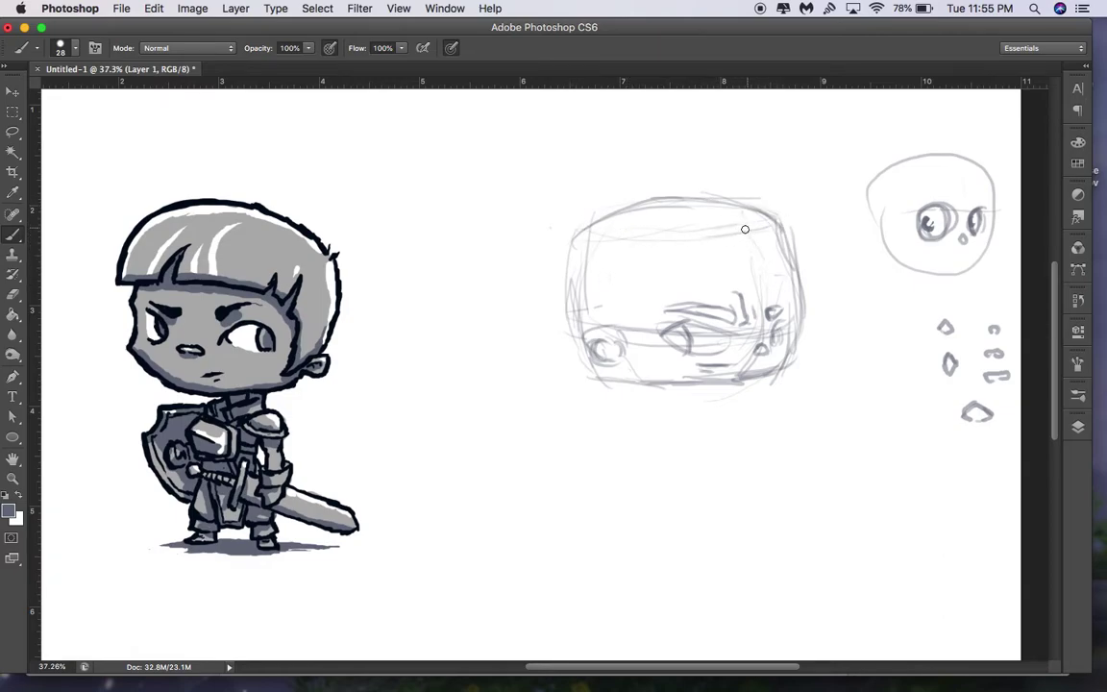
Sketch an inner hairline across the large head's forehead and bring its side lines down both sides of the face
mouse_move(680, 209)
left_mouse_down()
mouse_move(635, 208)
mouse_move(704, 225)
left_mouse_up()
mouse_move(607, 236)
left_mouse_down()
mouse_move(701, 201)
mouse_move(732, 204)
left_mouse_up()
mouse_move(634, 217)
left_mouse_down()
mouse_move(748, 229)
mouse_move(766, 305)
left_mouse_up()
left_click_drag(755, 248, 758, 296)
mouse_move(632, 231)
left_mouse_down()
mouse_move(601, 238)
mouse_move(599, 283)
mouse_move(611, 240)
mouse_move(604, 310)
left_mouse_up()
left_click_drag(609, 240, 607, 325)
left_click_drag(605, 279, 632, 385)
mouse_move(613, 344)
left_mouse_down()
mouse_move(635, 381)
mouse_move(604, 272)
left_mouse_up()
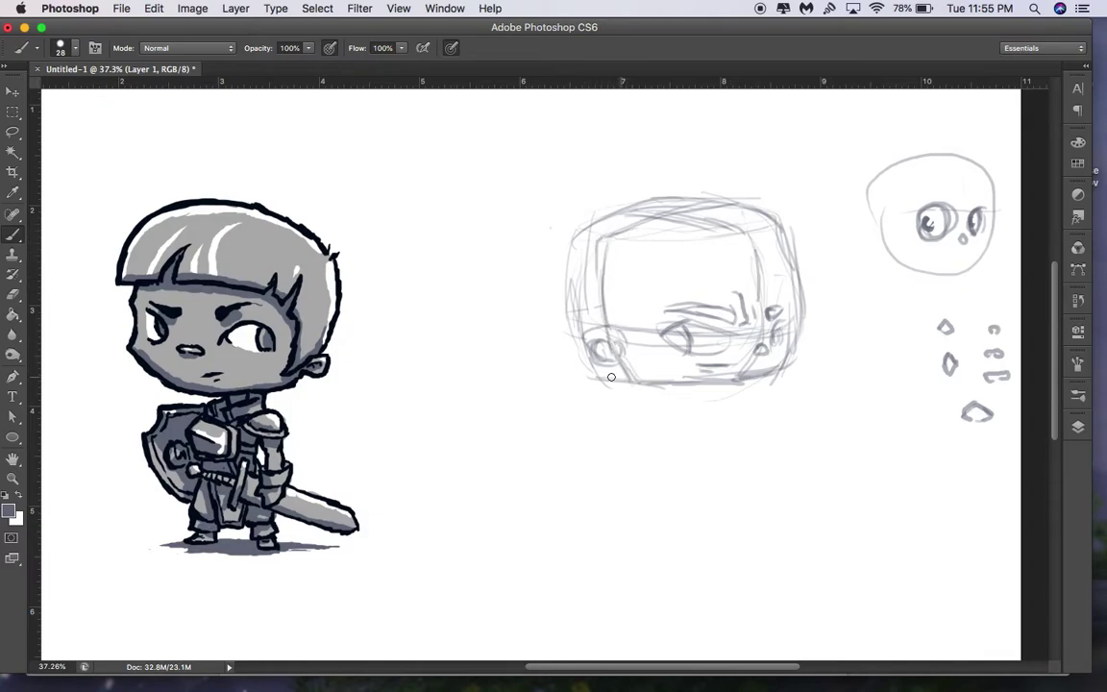
Strengthen the outer contour on the ear side of the large head and erase its lower jaw corner
mouse_move(581, 353)
left_mouse_down()
mouse_move(571, 289)
mouse_move(585, 222)
left_mouse_up()
left_click_drag(578, 299, 597, 230)
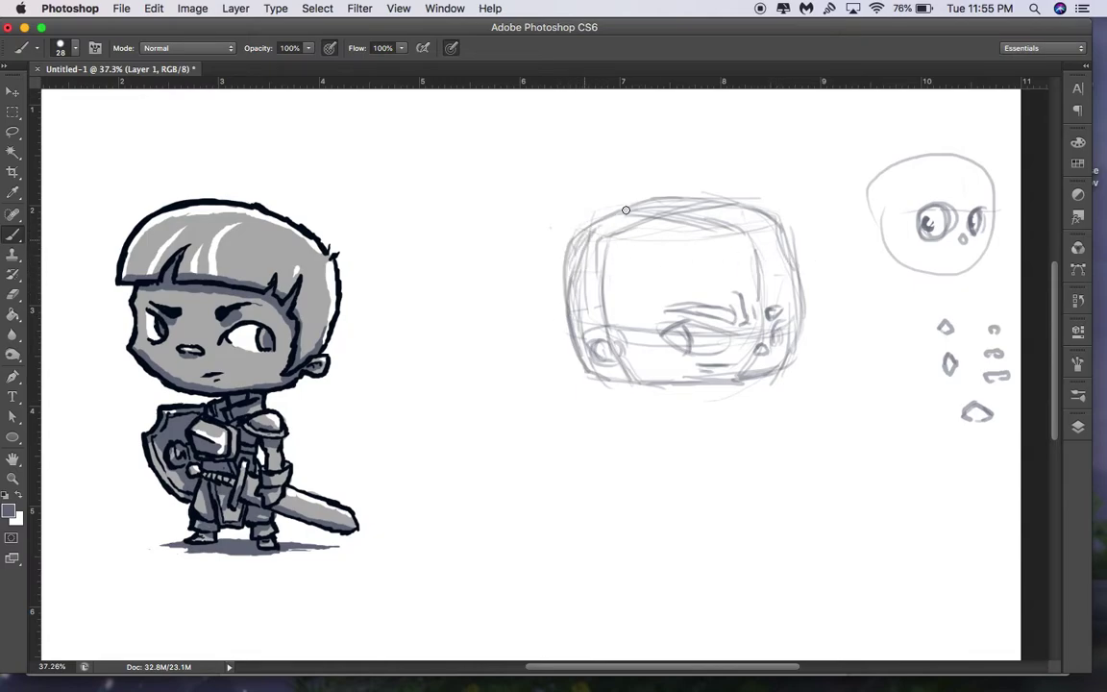
left_click_drag(588, 364, 602, 379)
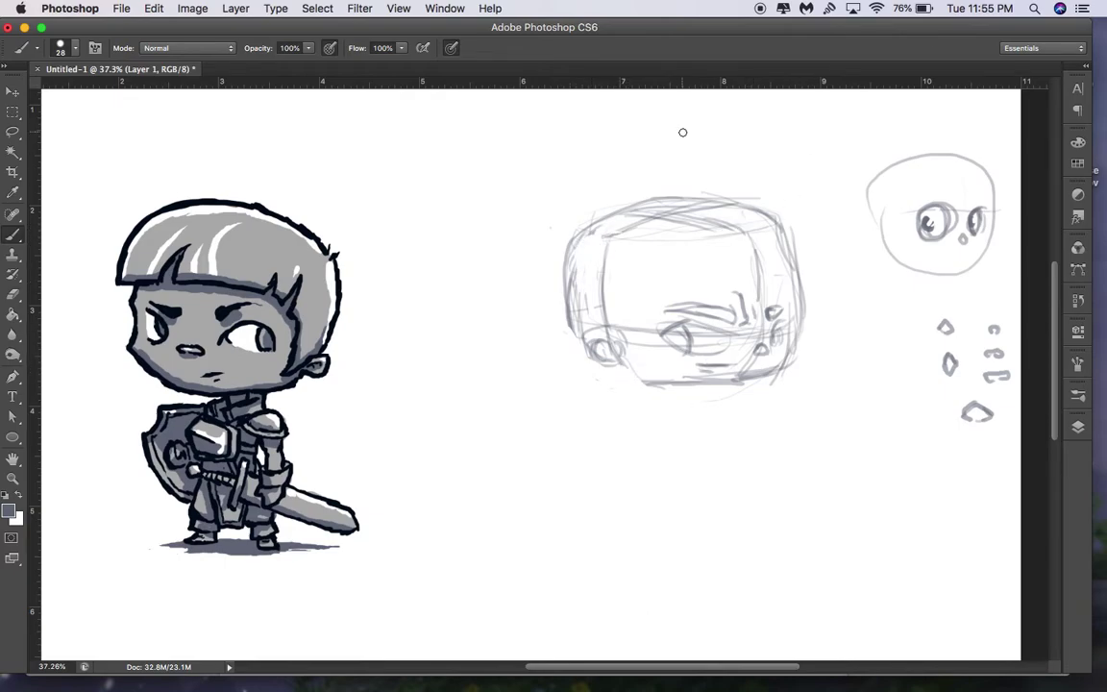
Set the brush size to 50 and sketch a small full-body example figure beneath the example head
key("bracketright")
key("bracketright")
key("bracketright")
key("bracketright")
key("bracketright")
mouse_move(884, 298)
left_mouse_down()
mouse_move(873, 299)
mouse_move(903, 303)
left_mouse_up()
mouse_move(886, 344)
left_mouse_down()
mouse_move(895, 366)
mouse_move(909, 343)
mouse_move(905, 376)
mouse_move(877, 367)
mouse_move(922, 364)
mouse_move(889, 383)
mouse_move(892, 398)
left_mouse_up()
mouse_move(913, 374)
left_mouse_down()
mouse_move(915, 390)
mouse_move(891, 388)
mouse_move(895, 399)
left_mouse_up()
mouse_move(913, 385)
left_mouse_down()
mouse_move(918, 397)
mouse_move(894, 399)
left_mouse_up()
mouse_move(886, 327)
left_mouse_down()
mouse_move(922, 317)
mouse_move(897, 298)
mouse_move(911, 325)
left_mouse_up()
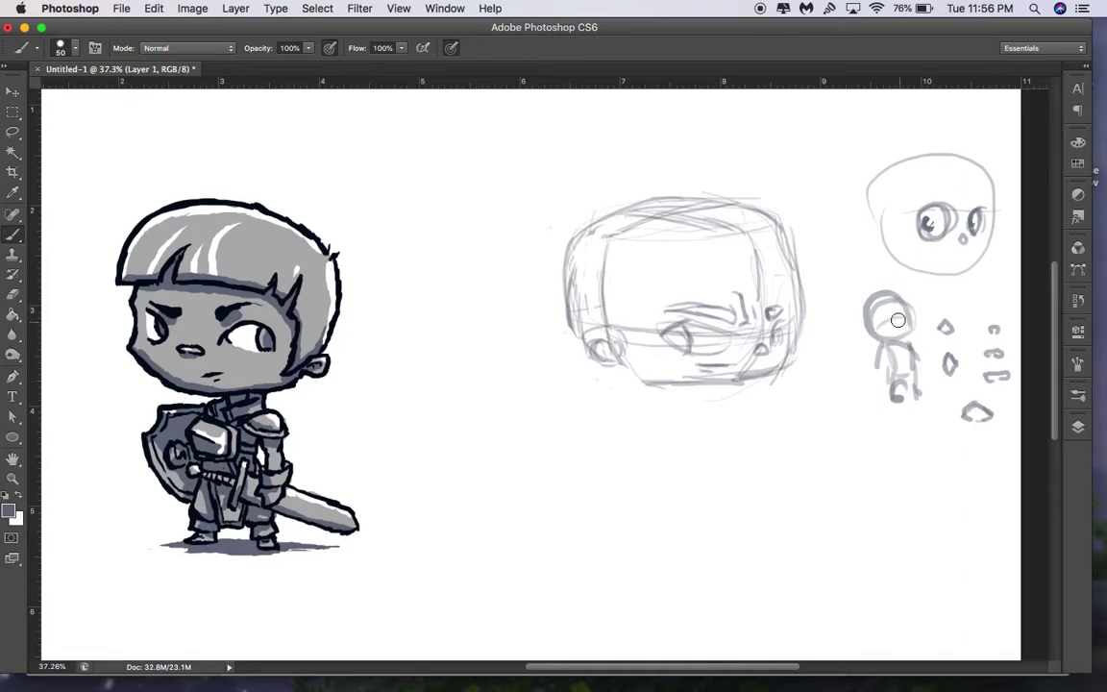
Give the small example figure a raised sword and dab a row of crowd-like blobs on both sides of it
mouse_move(878, 371)
left_mouse_down()
mouse_move(933, 329)
mouse_move(960, 280)
mouse_move(943, 325)
left_mouse_up()
left_click_drag(924, 367, 940, 379)
left_click(930, 386)
left_click_drag(954, 384, 976, 371)
left_click(972, 381)
left_click_drag(870, 394, 830, 401)
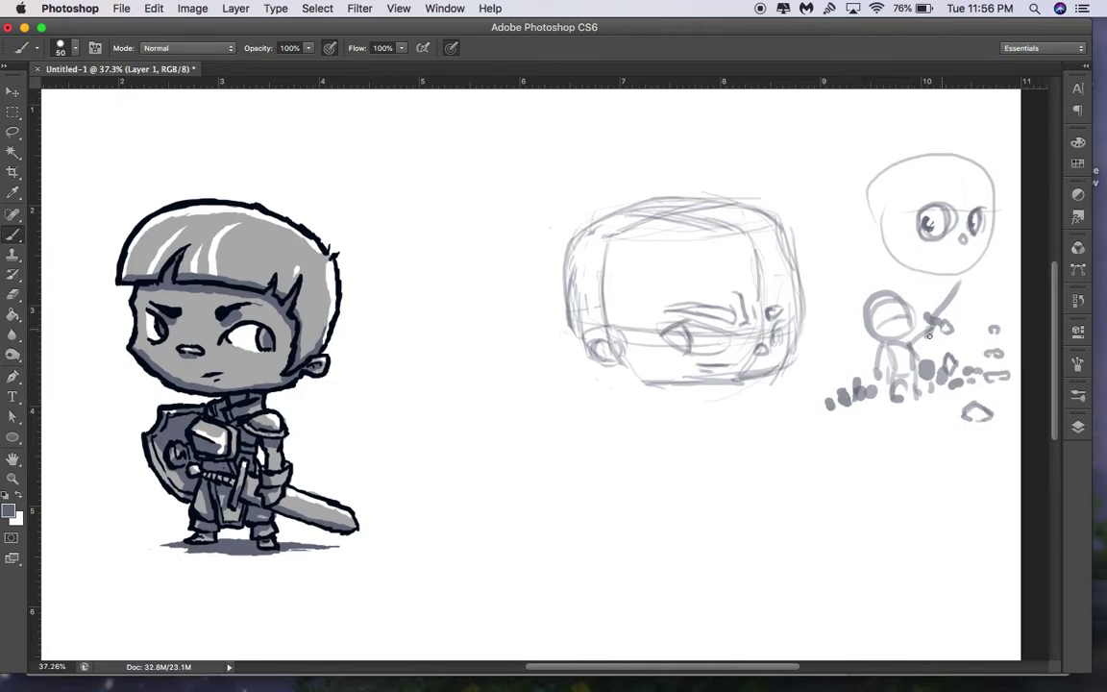
Undo the last marks, erase the small figure's head and sword, and paint blobs over its remaining body
key("super+alt+z")
key("super+alt+z")
key("super+alt+z")
mouse_move(937, 324)
left_mouse_down()
mouse_move(907, 342)
mouse_move(926, 304)
left_mouse_up()
mouse_move(876, 350)
left_mouse_down()
mouse_move(925, 305)
mouse_move(857, 332)
mouse_move(866, 300)
left_mouse_up()
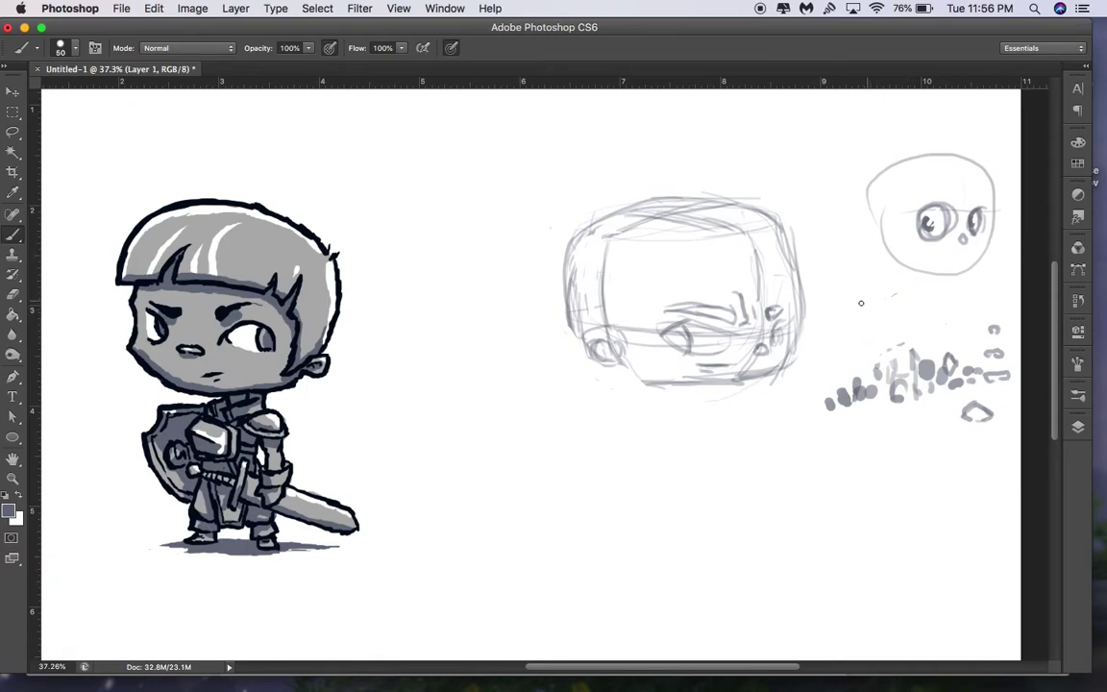
mouse_move(866, 377)
left_mouse_down()
mouse_move(926, 373)
mouse_move(885, 385)
mouse_move(896, 388)
mouse_move(922, 378)
left_mouse_up()
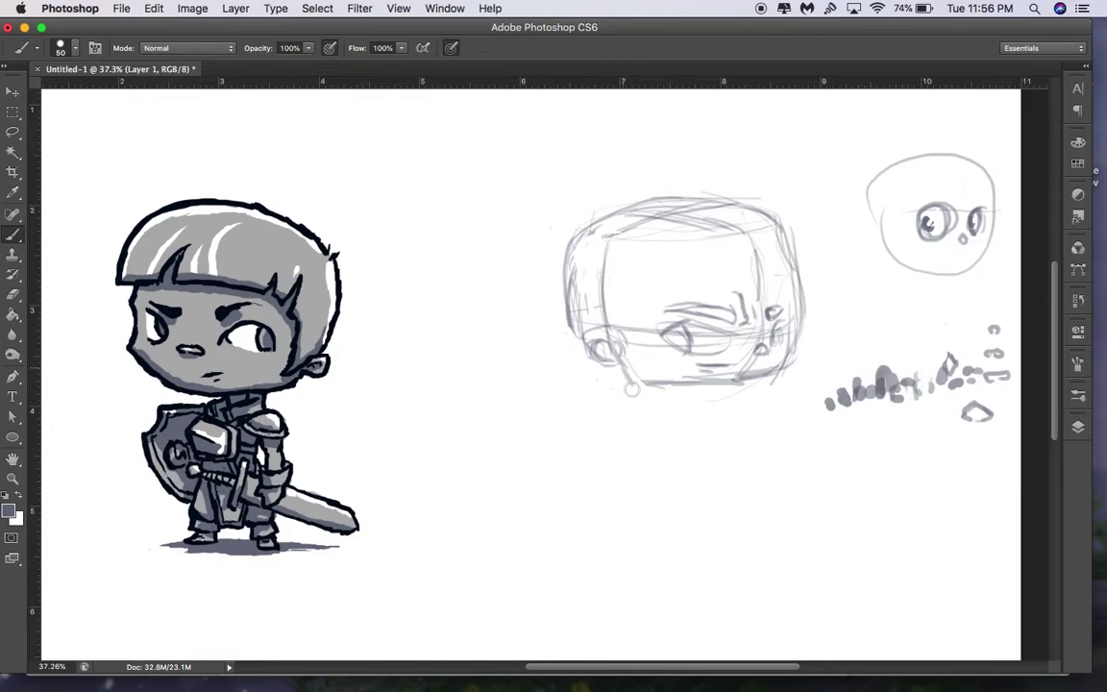
Sketch a short neck and a slanted shoulder line beneath the large head's jaw
mouse_move(621, 357)
left_mouse_down()
mouse_move(646, 404)
mouse_move(690, 398)
left_mouse_up()
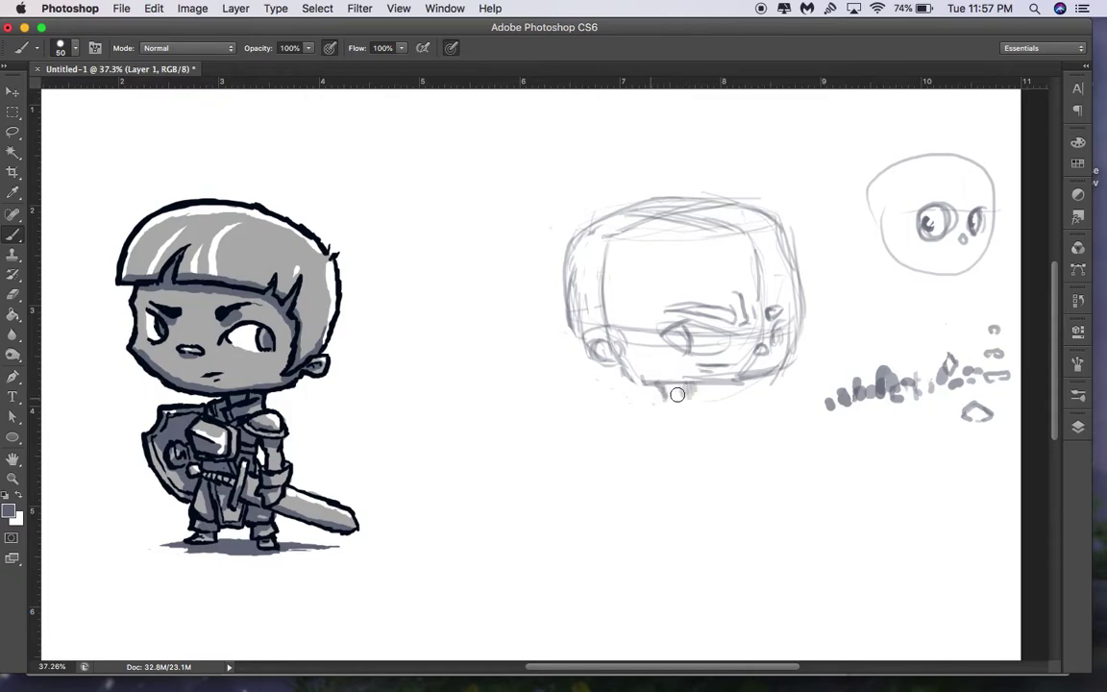
left_click_drag(636, 407, 697, 393)
Sketch a small example figure below the large head's ear, with a round head, horizontal guide line and narrow body
left_click_drag(507, 445, 602, 485)
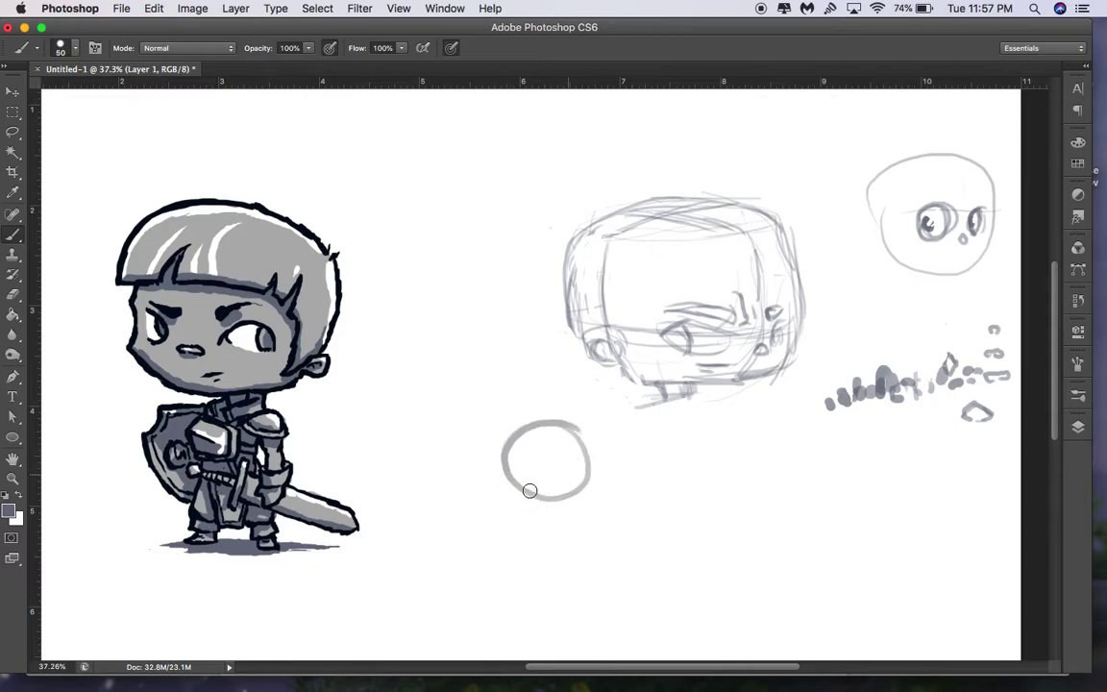
left_click_drag(513, 471, 597, 473)
mouse_move(573, 432)
left_mouse_down()
mouse_move(524, 500)
mouse_move(537, 503)
mouse_move(521, 509)
mouse_move(543, 542)
mouse_move(520, 512)
mouse_move(522, 540)
mouse_move(547, 555)
left_mouse_up()
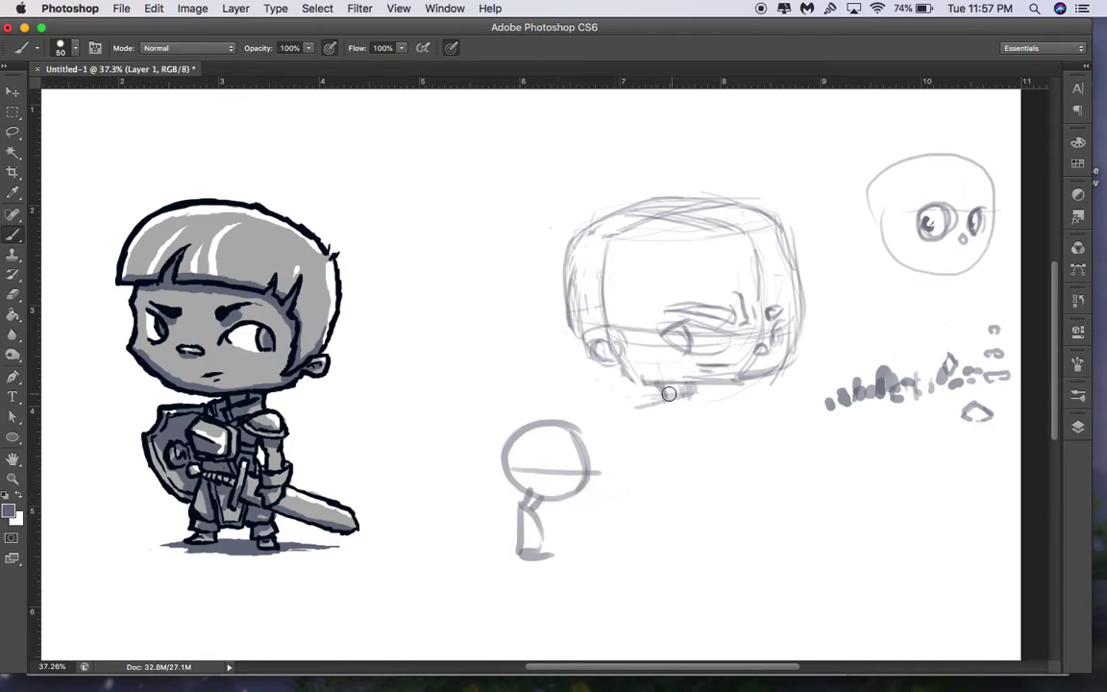
Block in a square torso beneath the large head and erase the small example figure beside it
mouse_move(653, 362)
left_mouse_down()
mouse_move(656, 400)
mouse_move(679, 395)
mouse_move(648, 402)
mouse_move(669, 398)
mouse_move(644, 387)
mouse_move(706, 398)
mouse_move(686, 402)
mouse_move(671, 383)
mouse_move(718, 383)
mouse_move(636, 403)
mouse_move(717, 394)
mouse_move(657, 391)
mouse_move(637, 402)
mouse_move(697, 403)
mouse_move(711, 462)
left_mouse_up()
mouse_move(635, 402)
left_mouse_down()
mouse_move(656, 474)
mouse_move(711, 472)
left_mouse_up()
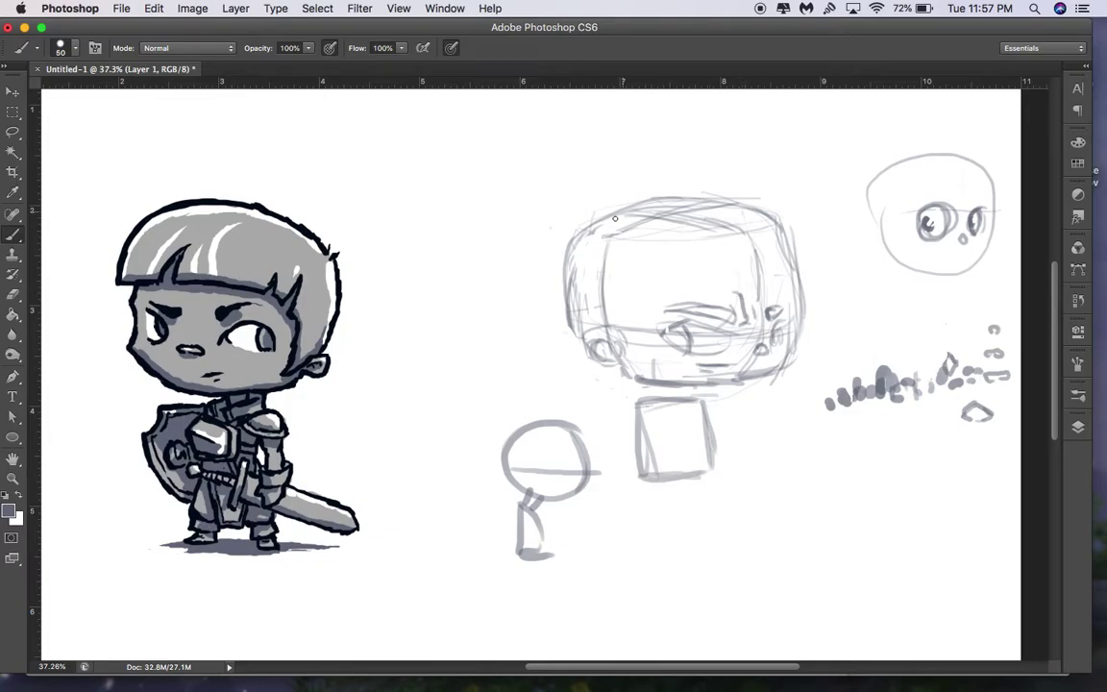
mouse_move(532, 431)
left_mouse_down()
mouse_move(498, 463)
mouse_move(543, 407)
left_mouse_up()
mouse_move(539, 435)
left_mouse_down()
mouse_move(519, 552)
mouse_move(548, 565)
mouse_move(574, 527)
mouse_move(591, 460)
left_mouse_up()
Reshape the torso into a trapezoid with wide shoulders and a narrower waist, erasing the inner lines
mouse_move(642, 409)
left_mouse_down()
mouse_move(642, 464)
mouse_move(684, 402)
mouse_move(719, 473)
left_mouse_up()
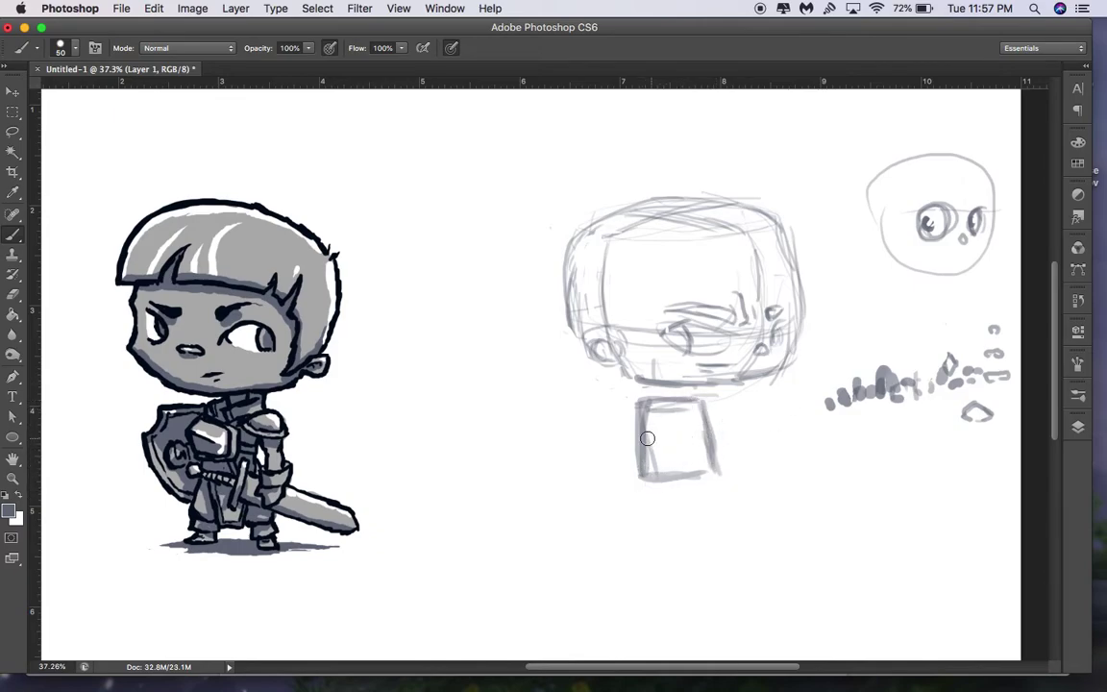
mouse_move(653, 477)
left_mouse_down()
mouse_move(622, 403)
mouse_move(625, 415)
mouse_move(716, 401)
mouse_move(714, 471)
left_mouse_up()
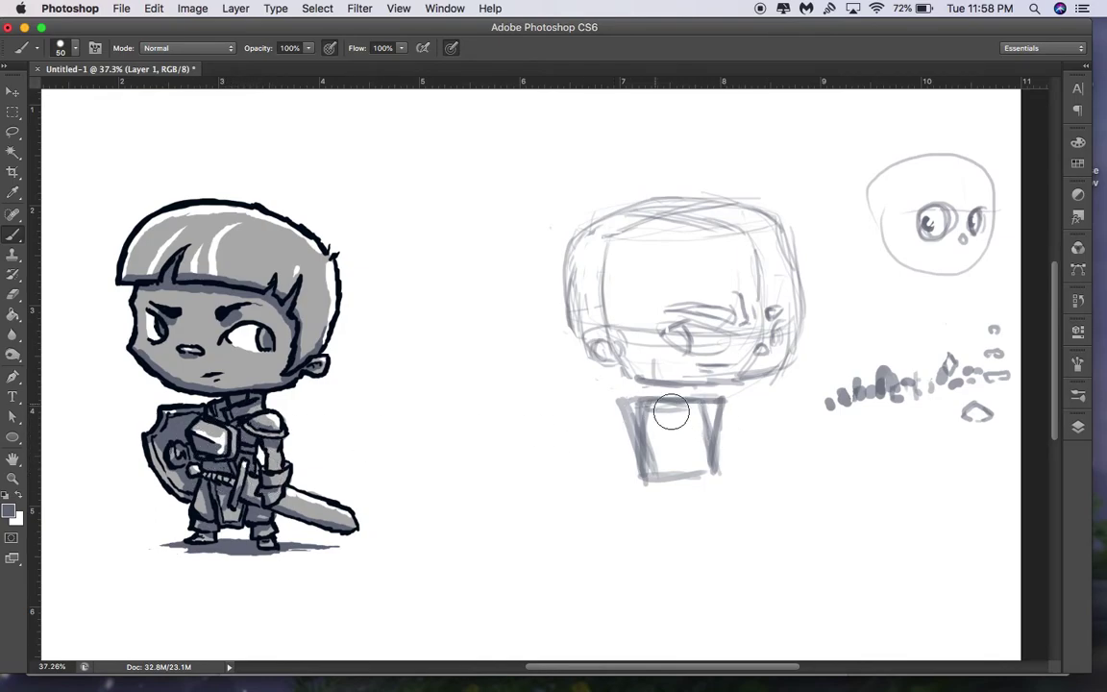
mouse_move(650, 417)
left_mouse_down()
mouse_move(697, 415)
mouse_move(655, 415)
mouse_move(653, 440)
left_mouse_up()
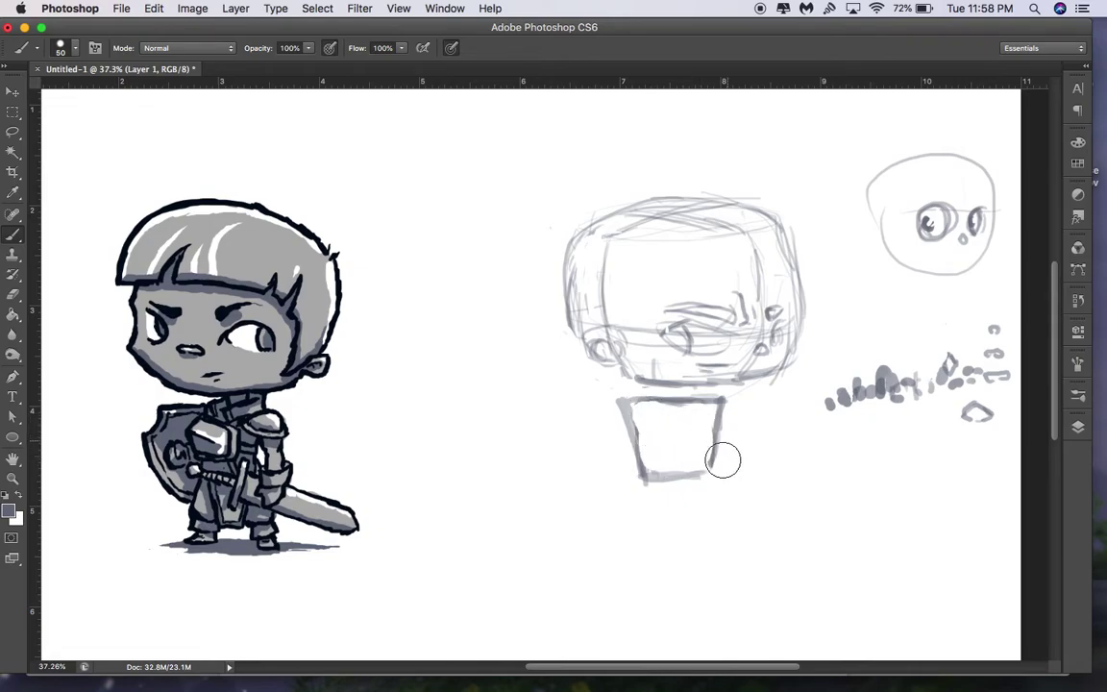
Sketch two short, widely spread legs under the torso, tapering toward the feet
mouse_move(642, 473)
left_mouse_down()
mouse_move(630, 503)
mouse_move(660, 533)
left_mouse_up()
mouse_move(672, 486)
left_mouse_down()
mouse_move(659, 506)
mouse_move(633, 511)
mouse_move(653, 531)
mouse_move(708, 511)
left_mouse_up()
mouse_move(717, 463)
left_mouse_down()
mouse_move(675, 477)
mouse_move(728, 522)
left_mouse_up()
left_click_drag(670, 485, 648, 519)
left_click_drag(640, 477, 651, 541)
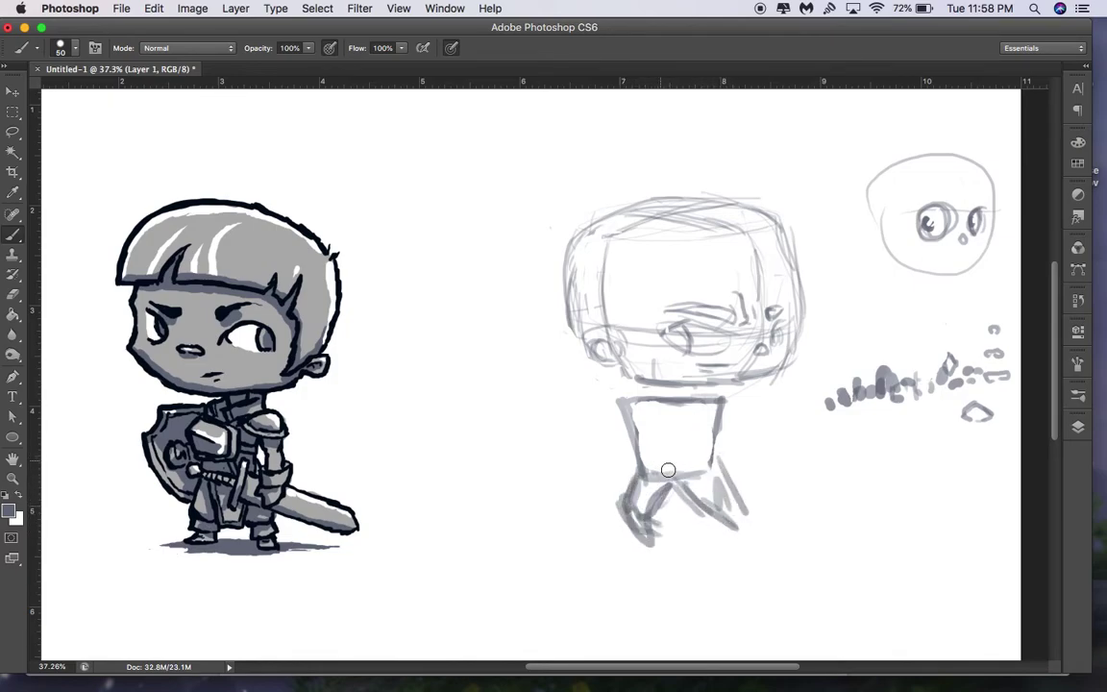
mouse_move(722, 477)
left_mouse_down()
mouse_move(757, 521)
mouse_move(745, 540)
left_mouse_up()
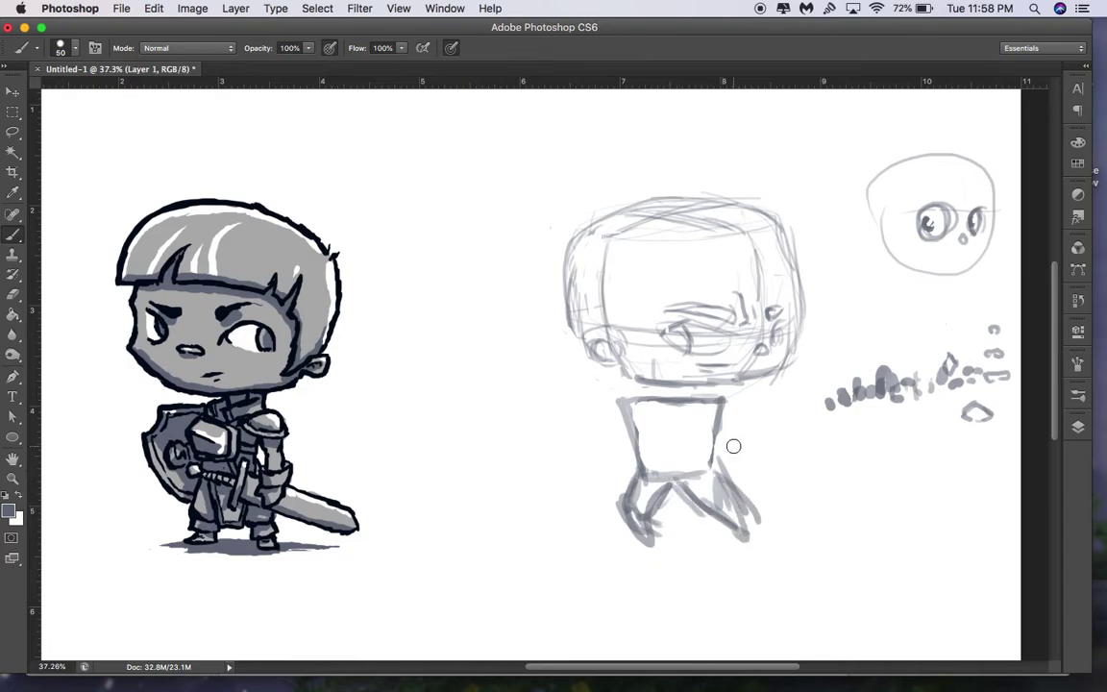
left_click_drag(685, 478, 748, 519)
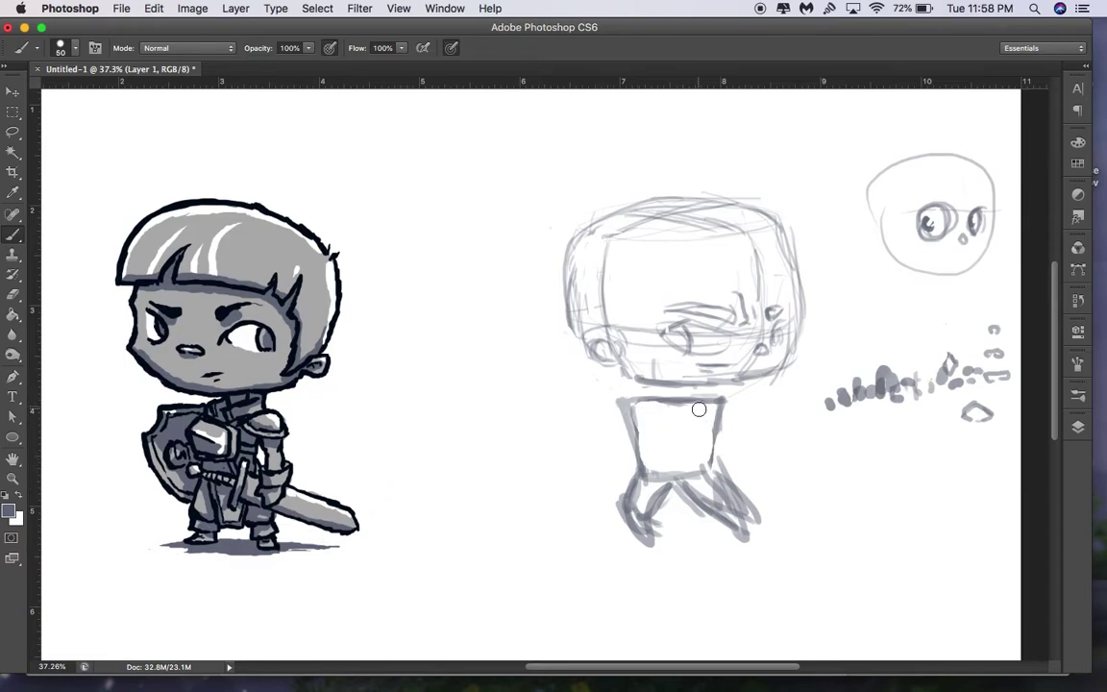
Sketch an arm across the chest, round hands on a hilt, and a long sword raised beside the head
mouse_move(613, 408)
left_mouse_down()
mouse_move(573, 371)
mouse_move(580, 275)
mouse_move(594, 335)
mouse_move(569, 319)
mouse_move(522, 226)
mouse_move(521, 237)
mouse_move(529, 207)
mouse_move(618, 378)
mouse_move(614, 406)
mouse_move(602, 389)
mouse_move(600, 414)
mouse_move(618, 407)
mouse_move(621, 419)
mouse_move(645, 422)
mouse_move(644, 445)
mouse_move(682, 452)
mouse_move(704, 400)
mouse_move(710, 434)
mouse_move(645, 438)
mouse_move(706, 419)
mouse_move(647, 450)
mouse_move(659, 442)
mouse_move(627, 425)
mouse_move(644, 425)
mouse_move(616, 417)
mouse_move(647, 435)
mouse_move(620, 423)
left_mouse_up()
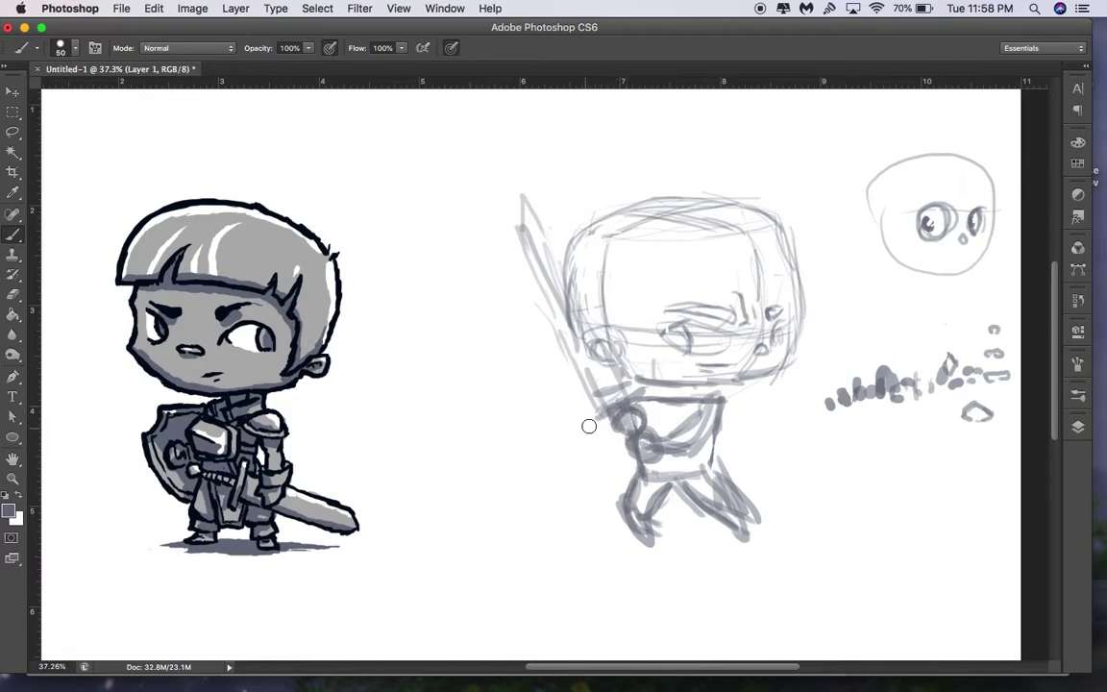
mouse_move(574, 410)
left_mouse_down()
mouse_move(598, 437)
mouse_move(605, 409)
mouse_move(577, 402)
mouse_move(589, 422)
mouse_move(570, 413)
mouse_move(594, 419)
mouse_move(610, 403)
mouse_move(577, 413)
left_mouse_up()
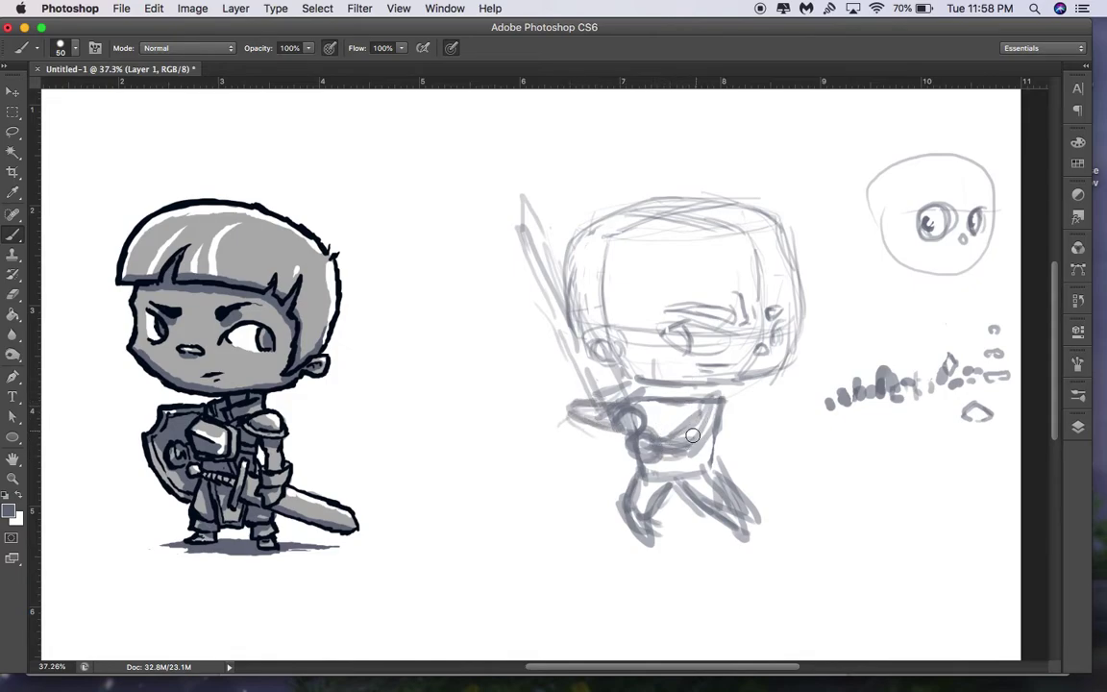
mouse_move(715, 407)
left_mouse_down()
mouse_move(670, 443)
mouse_move(701, 427)
left_mouse_up()
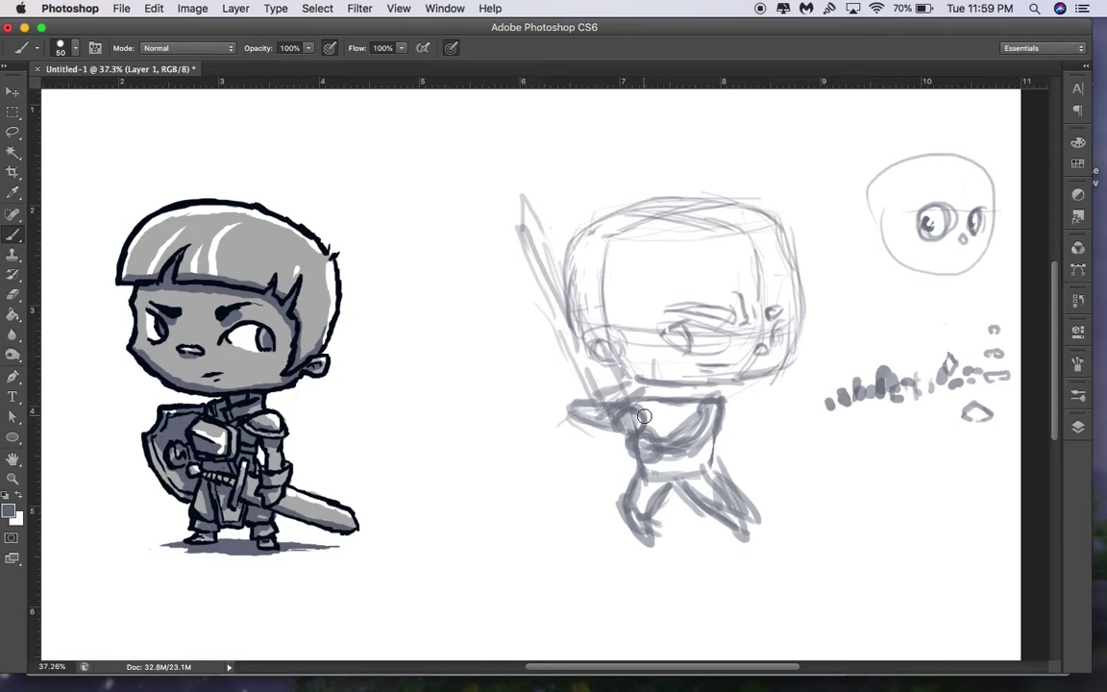
Erase the torso's far side and the arm across the chest, and redraw them with a slimmer waist
left_click_drag(684, 438, 724, 399)
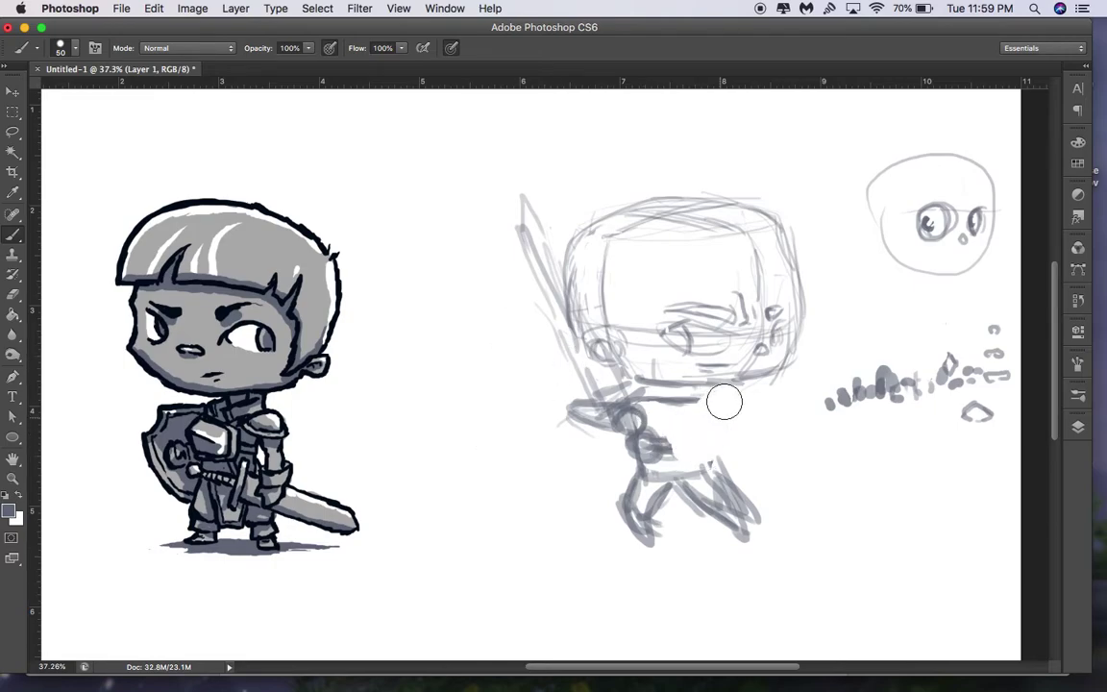
mouse_move(659, 443)
left_mouse_down()
mouse_move(684, 447)
mouse_move(711, 411)
left_mouse_up()
left_click_drag(688, 454, 721, 405)
left_click_drag(719, 407, 705, 464)
mouse_move(666, 429)
left_mouse_down()
mouse_move(709, 402)
mouse_move(693, 476)
left_mouse_up()
left_click_drag(642, 441, 635, 474)
mouse_move(640, 411)
left_mouse_down()
mouse_move(633, 476)
mouse_move(630, 457)
mouse_move(697, 422)
mouse_move(691, 480)
mouse_move(630, 479)
left_mouse_up()
Erase the ends of both legs and redraw the near leg shorter with a rounded foot
mouse_move(699, 423)
left_mouse_down()
mouse_move(690, 481)
mouse_move(634, 463)
mouse_move(720, 489)
mouse_move(703, 476)
mouse_move(819, 414)
mouse_move(759, 519)
mouse_move(715, 455)
mouse_move(751, 492)
mouse_move(767, 545)
mouse_move(696, 519)
mouse_move(711, 529)
mouse_move(677, 530)
mouse_move(665, 512)
mouse_move(652, 558)
left_mouse_up()
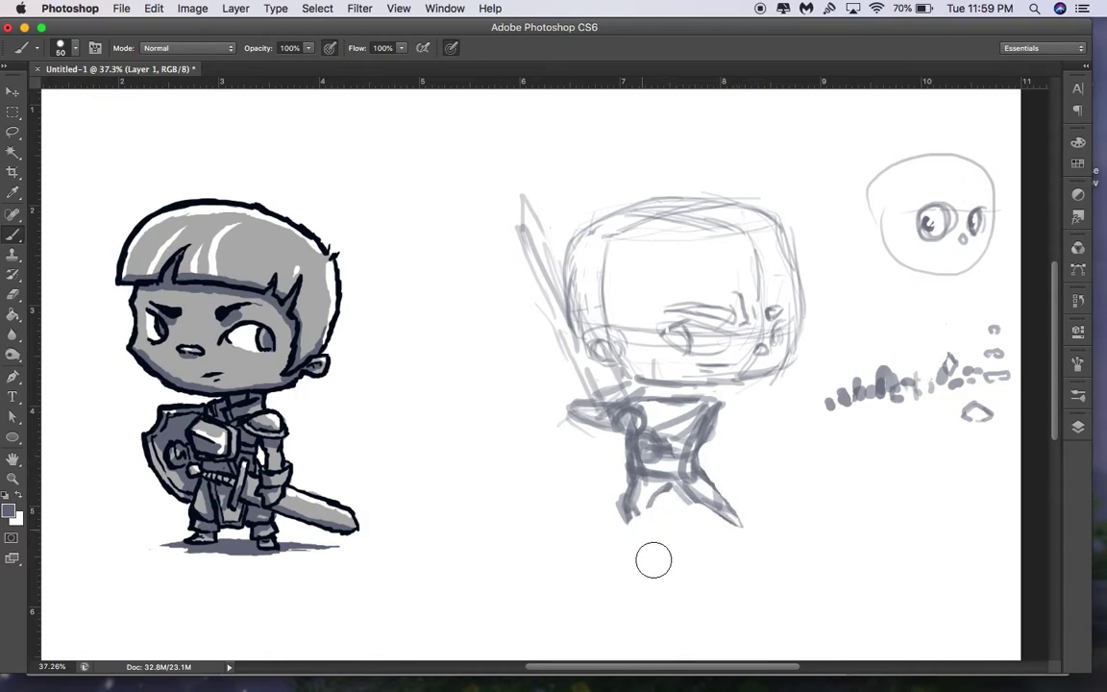
mouse_move(646, 484)
left_mouse_down()
mouse_move(626, 510)
mouse_move(649, 526)
left_mouse_up()
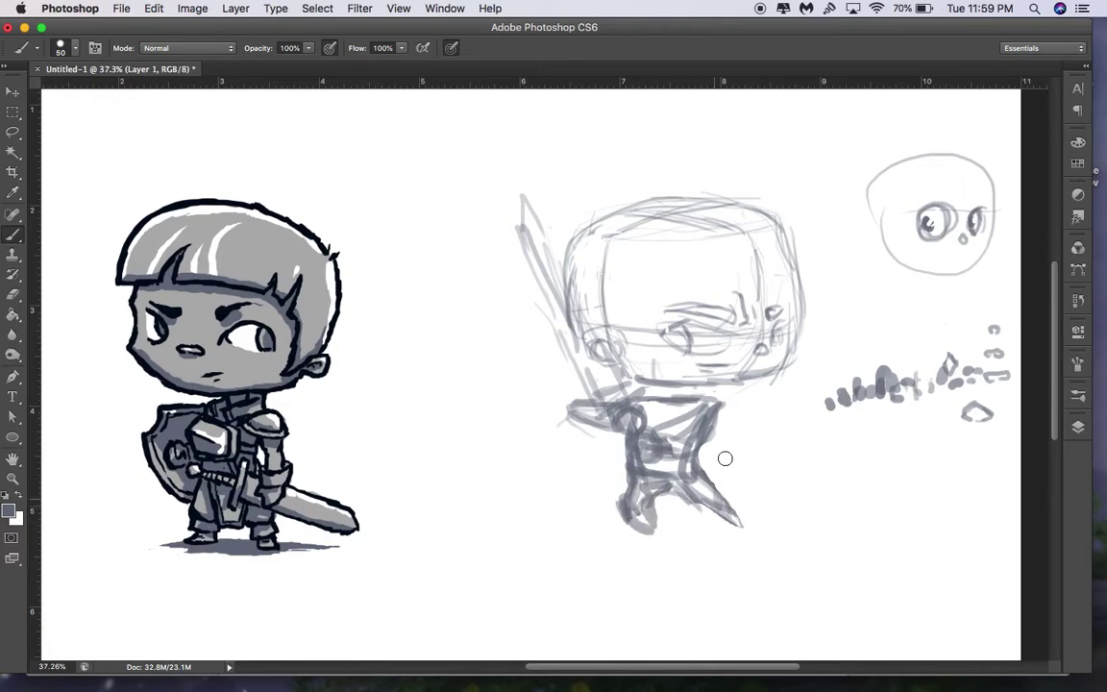
Draw a second sword pointing straight up from the hands and darken the eyes
mouse_move(651, 444)
left_mouse_down()
mouse_move(682, 444)
mouse_move(696, 423)
mouse_move(643, 436)
mouse_move(677, 455)
left_mouse_up()
mouse_move(597, 426)
left_mouse_down()
mouse_move(575, 400)
mouse_move(639, 402)
mouse_move(622, 382)
mouse_move(636, 245)
mouse_move(613, 343)
mouse_move(613, 380)
mouse_move(628, 219)
mouse_move(641, 287)
mouse_move(651, 193)
mouse_move(642, 163)
mouse_move(606, 435)
mouse_move(618, 465)
mouse_move(574, 381)
mouse_move(628, 406)
left_mouse_up()
mouse_move(712, 338)
left_mouse_down()
mouse_move(781, 339)
mouse_move(770, 323)
mouse_move(690, 340)
mouse_move(666, 328)
mouse_move(743, 332)
mouse_move(730, 357)
mouse_move(723, 343)
mouse_move(683, 349)
mouse_move(734, 342)
mouse_move(691, 353)
left_mouse_up()
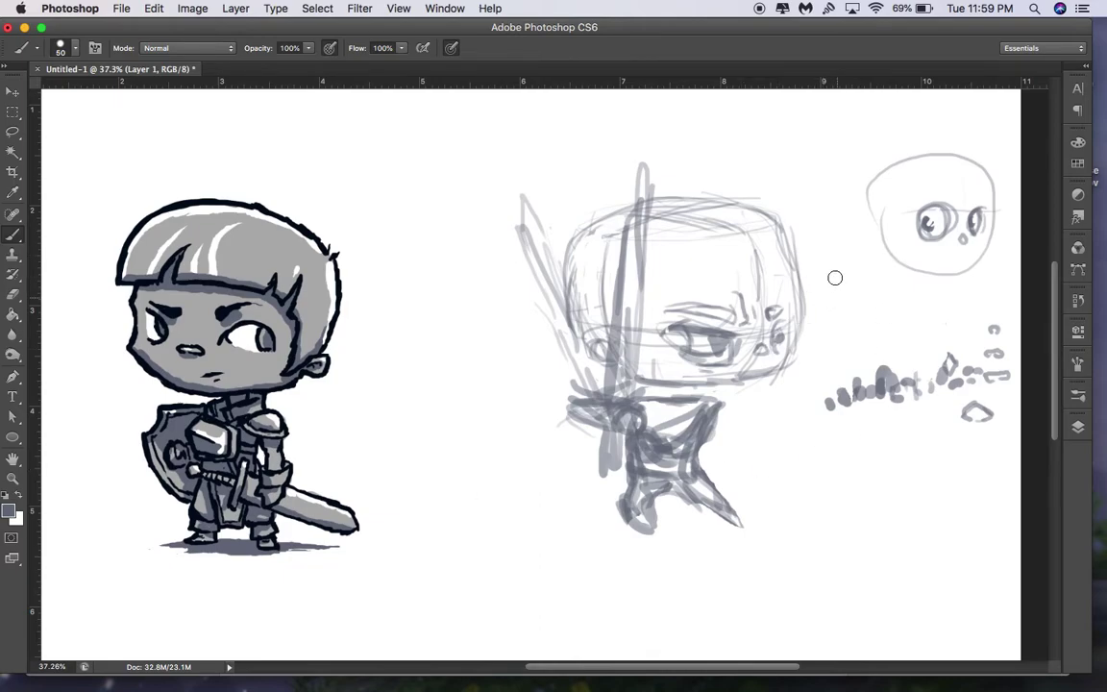
Sketch the neck and a pointed cape flowing out behind the figure, with a few small marks above the cape
mouse_move(657, 385)
left_mouse_down()
mouse_move(693, 400)
mouse_move(617, 435)
mouse_move(604, 423)
mouse_move(616, 425)
mouse_move(538, 474)
mouse_move(609, 504)
left_mouse_up()
mouse_move(725, 406)
left_mouse_down()
mouse_move(704, 452)
mouse_move(648, 513)
mouse_move(593, 497)
mouse_move(489, 512)
left_mouse_up()
mouse_move(601, 440)
left_mouse_down()
mouse_move(502, 454)
mouse_move(494, 508)
mouse_move(549, 459)
mouse_move(610, 432)
mouse_move(577, 511)
left_mouse_up()
mouse_move(543, 387)
left_mouse_down()
mouse_move(526, 390)
mouse_move(542, 416)
left_mouse_up()
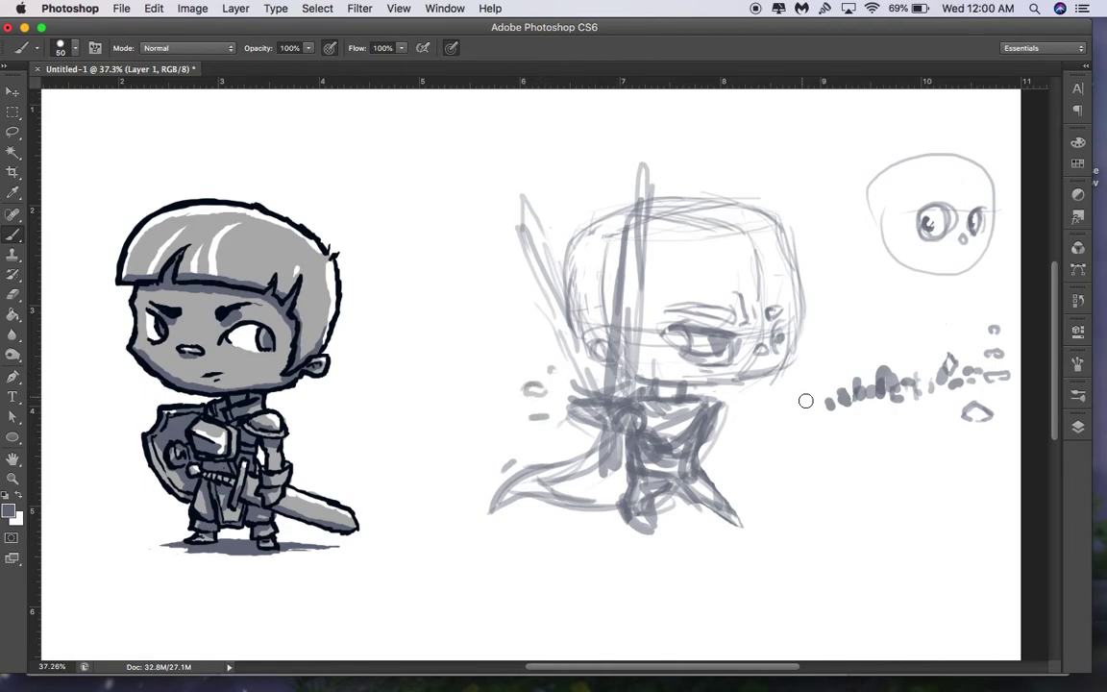
Draw three loose wavy curves: beside the torso, across the forehead, and outward past the ear
left_click_drag(777, 438, 862, 430)
mouse_move(860, 272)
left_mouse_down()
mouse_move(812, 244)
mouse_move(693, 275)
left_mouse_up()
mouse_move(592, 314)
left_mouse_down()
mouse_move(475, 333)
mouse_move(511, 332)
mouse_move(503, 351)
left_mouse_up()
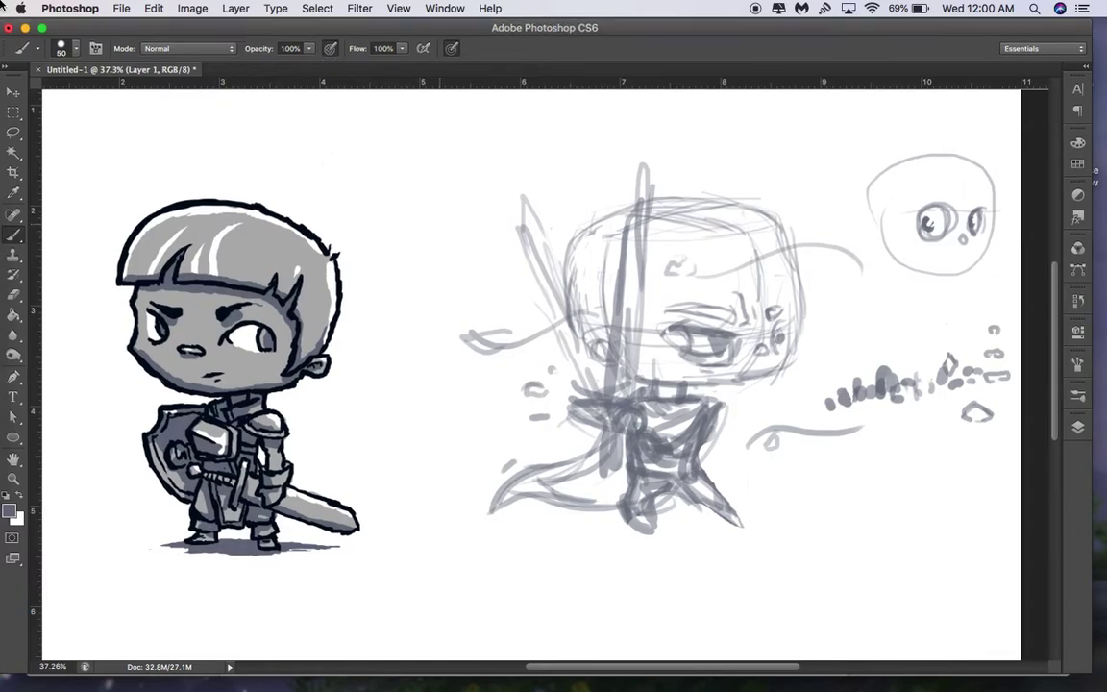
Switch to the Google Docs document in Chrome to reread the character's hair and clothing description, and return to Photoshop
key("ctrl+Up")
left_click(712, 251)
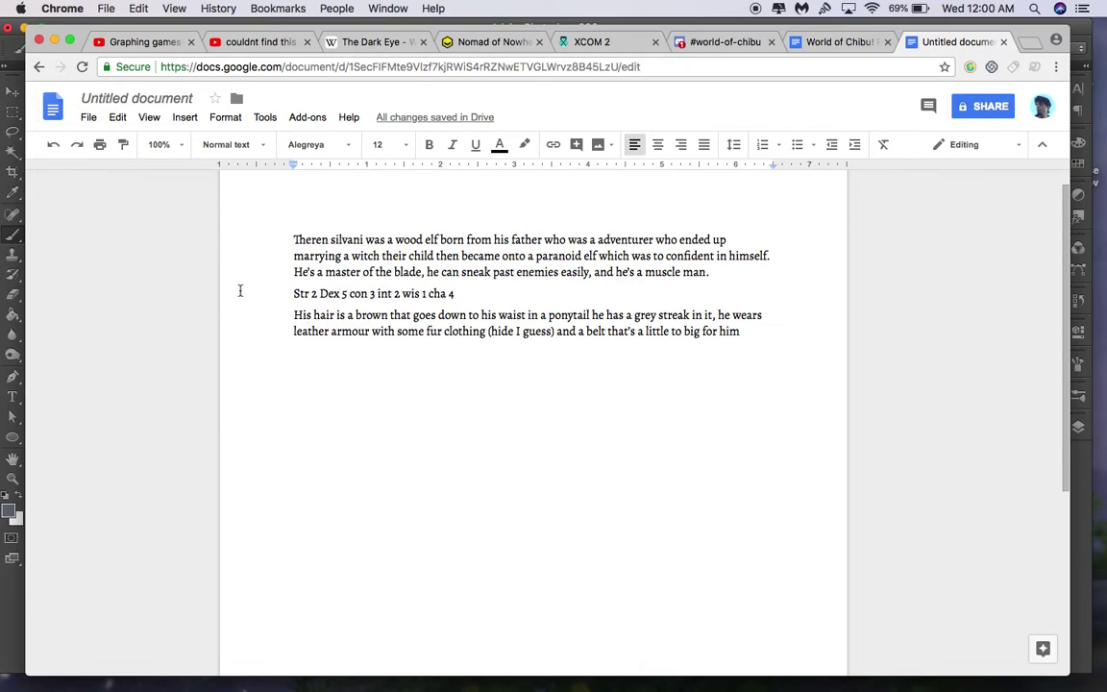
key("ctrl+Up")
left_click(766, 661)
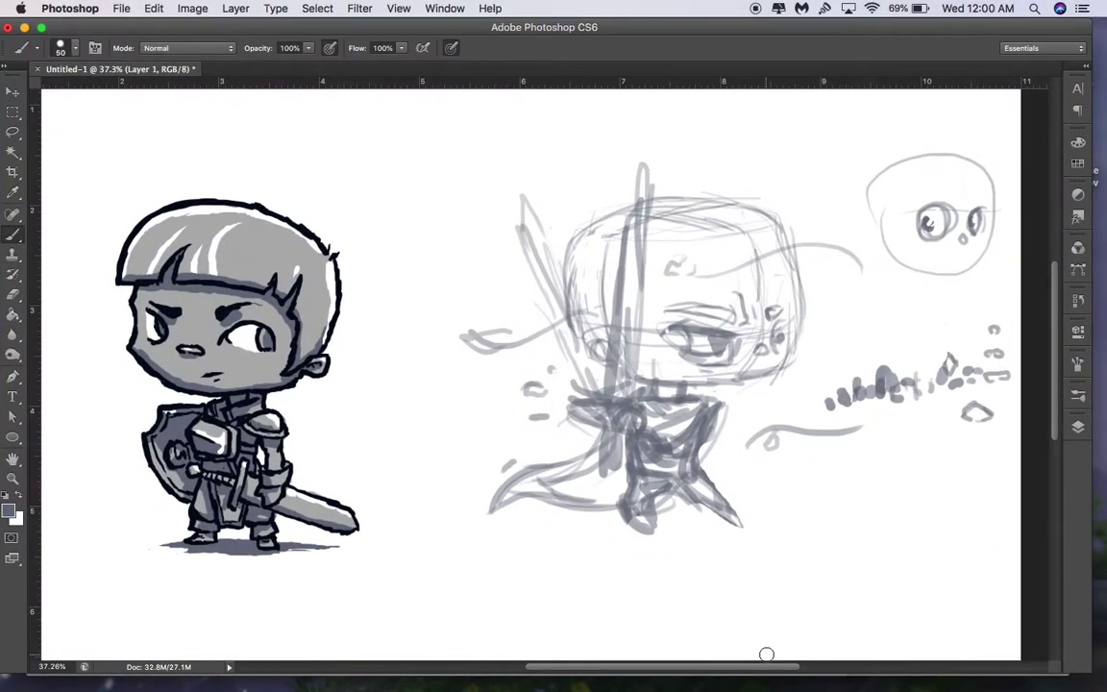
Touch up the far foot and erase the example head, nose shapes and blobs beside the figure
left_click_drag(722, 519, 741, 527)
mouse_move(893, 361)
left_mouse_down()
mouse_move(848, 395)
mouse_move(956, 429)
mouse_move(946, 271)
mouse_move(983, 172)
mouse_move(852, 208)
mouse_move(906, 227)
mouse_move(844, 140)
left_mouse_up()
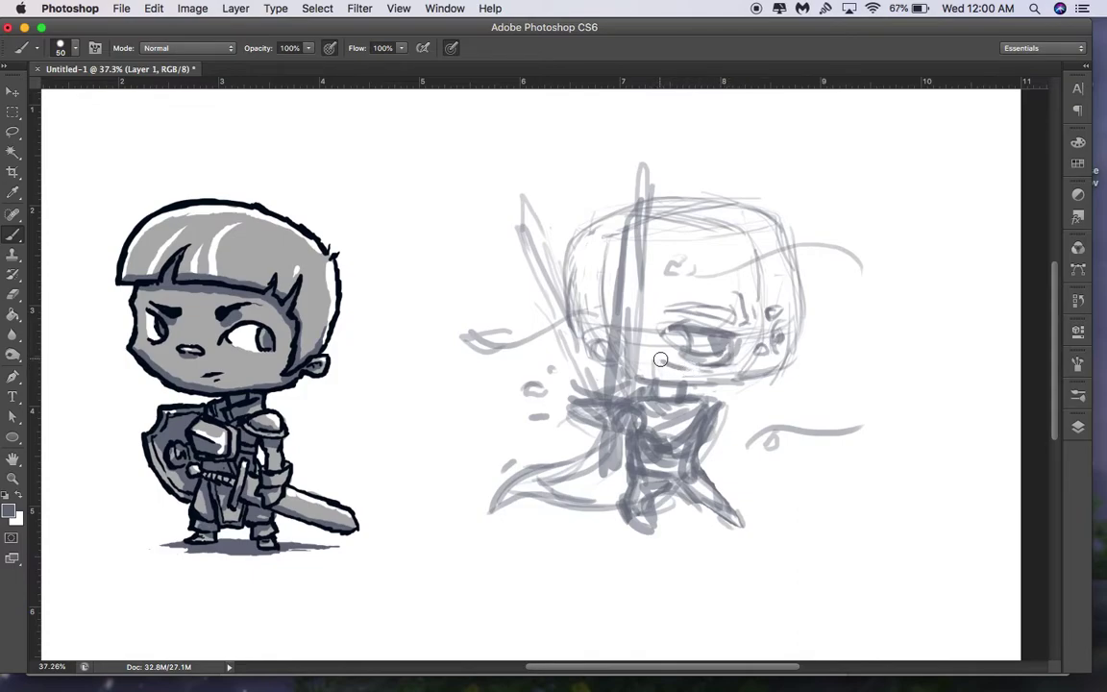
Darken the nose and reinforce the jawline and cheek on the far side of the large head
left_click_drag(758, 355, 766, 349)
left_click_drag(721, 382, 780, 374)
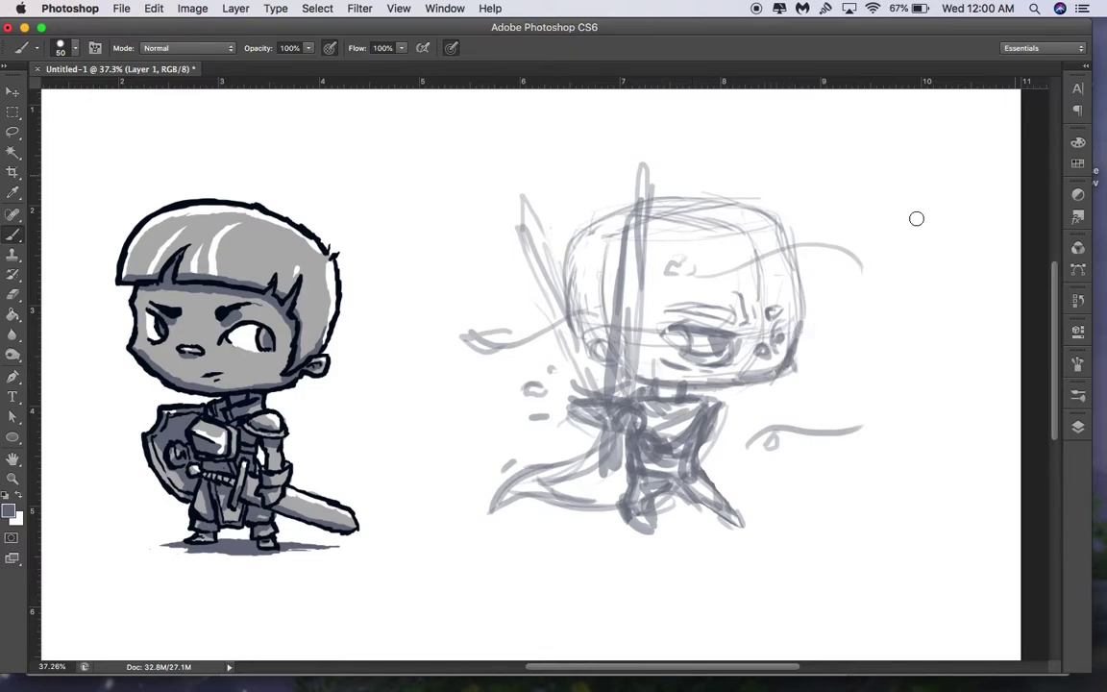
left_click(800, 383)
mouse_move(899, 333)
left_mouse_down()
mouse_move(903, 322)
mouse_move(976, 339)
mouse_move(965, 343)
mouse_move(961, 327)
mouse_move(975, 316)
mouse_move(890, 319)
mouse_move(988, 309)
left_mouse_up()
key("ctrl+alt+z")
key("ctrl+alt+z")
key("ctrl+alt+z")
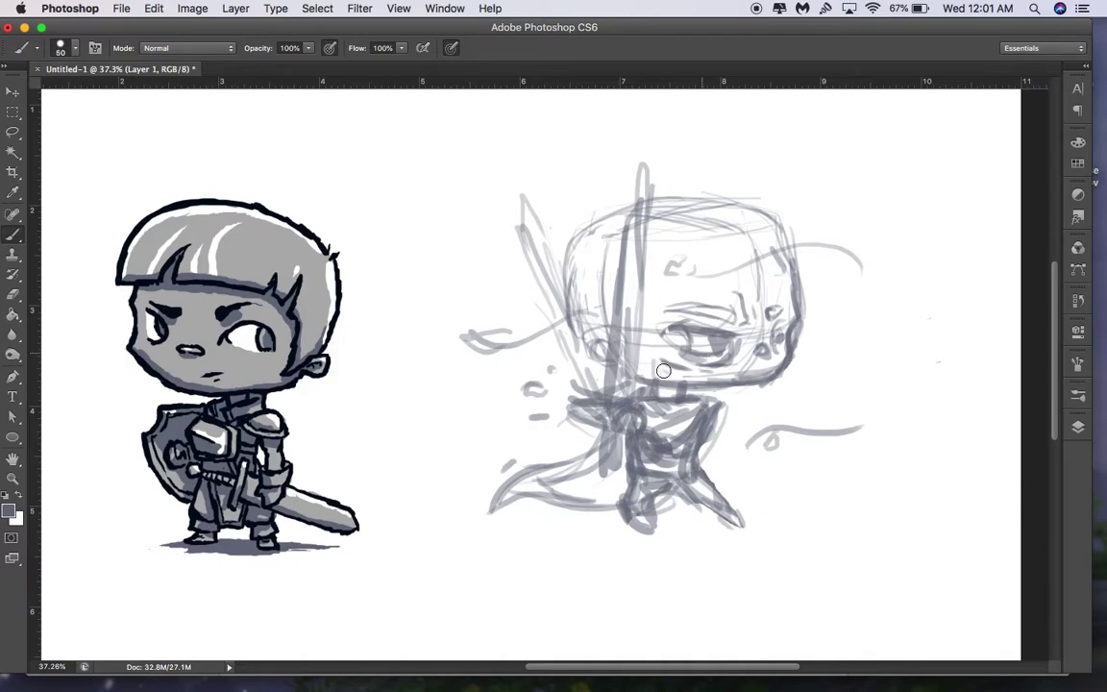
Darken the eyelids and pupils of both eyes and thicken the angry eyebrows
mouse_move(667, 336)
left_mouse_down()
mouse_move(700, 341)
mouse_move(688, 346)
left_mouse_up()
mouse_move(779, 343)
left_mouse_down()
mouse_move(780, 333)
mouse_move(779, 345)
left_mouse_up()
mouse_move(725, 315)
left_mouse_down()
mouse_move(734, 323)
mouse_move(703, 306)
left_mouse_up()
left_click_drag(777, 312, 719, 313)
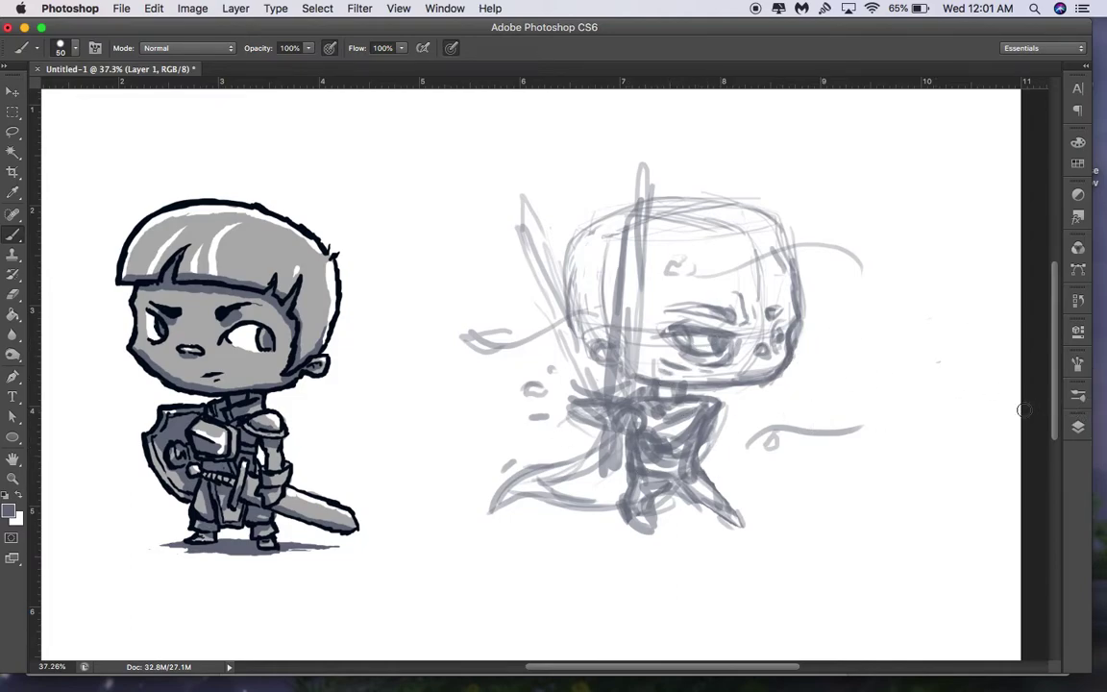
Lower the rough sketch layer's opacity to a little over half and add a new layer above it
left_click(1078, 427)
left_click(1050, 303)
left_click_drag(1054, 323, 1017, 323)
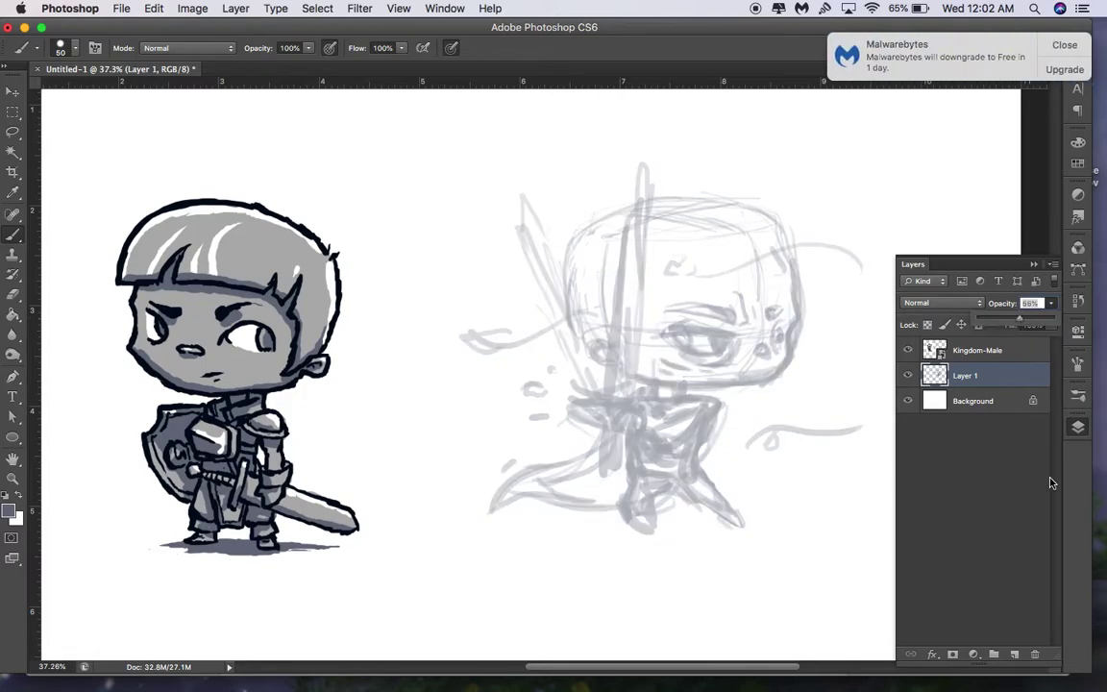
left_click(993, 654)
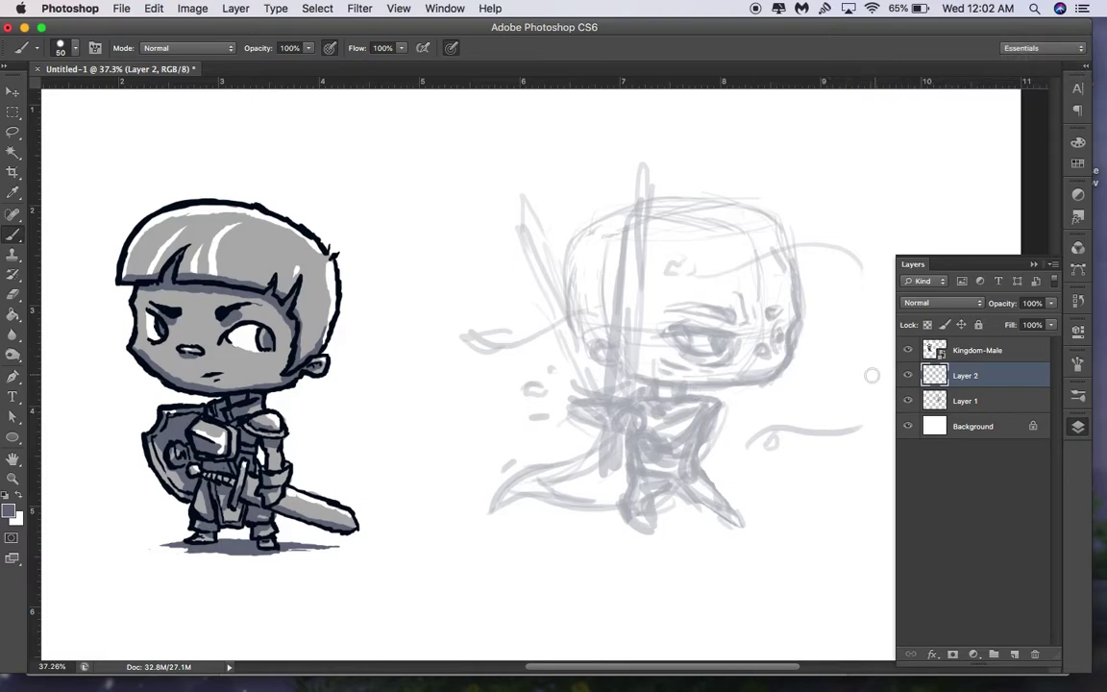
Set the brush size to 30 and redraw the shoulder, bent arm, hands and sword hilt on the new layer
key("bracketleft")
key("bracketleft")
key("bracketleft")
key("bracketleft")
mouse_move(694, 408)
left_mouse_down()
mouse_move(666, 427)
mouse_move(695, 436)
mouse_move(690, 447)
mouse_move(682, 431)
mouse_move(668, 434)
mouse_move(698, 430)
left_mouse_up()
mouse_move(665, 434)
left_mouse_down()
mouse_move(696, 438)
mouse_move(685, 449)
mouse_move(678, 433)
mouse_move(647, 437)
mouse_move(657, 449)
mouse_move(637, 435)
mouse_move(642, 449)
mouse_move(653, 416)
mouse_move(629, 431)
mouse_move(624, 416)
mouse_move(642, 418)
mouse_move(634, 432)
mouse_move(636, 409)
mouse_move(625, 433)
mouse_move(613, 420)
mouse_move(635, 417)
mouse_move(607, 400)
left_mouse_up()
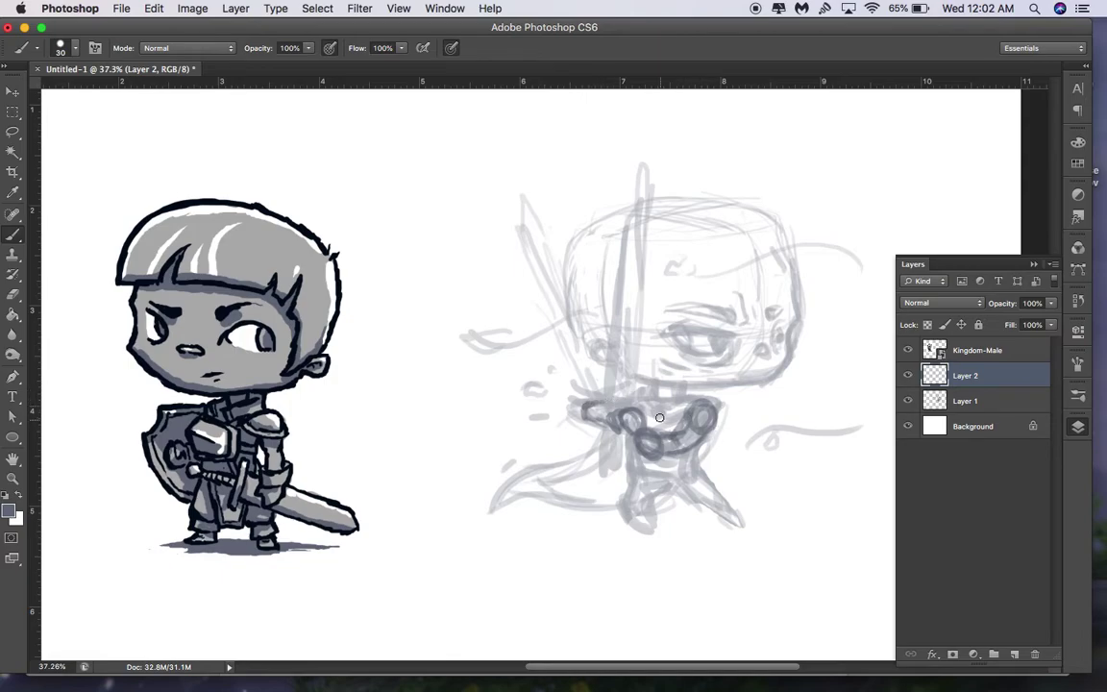
Redraw the torso sides and waist on Layer 2 and sketch a wide belt around the hips
left_click_drag(708, 436, 694, 455)
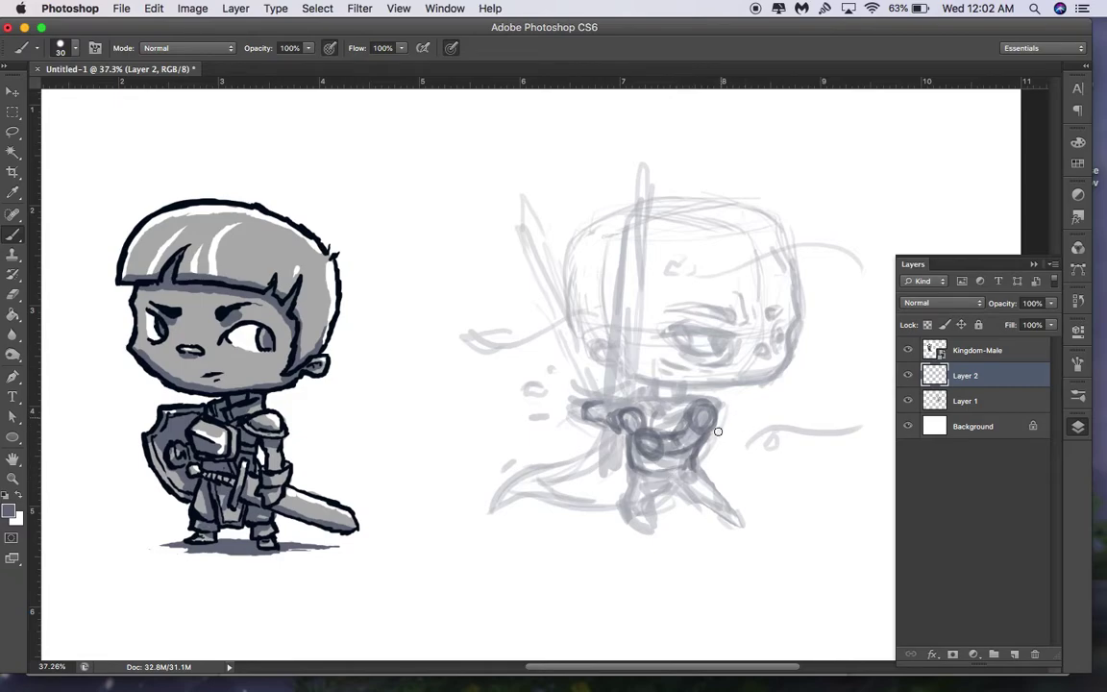
left_click_drag(653, 469, 678, 469)
mouse_move(623, 457)
left_mouse_down()
mouse_move(692, 454)
mouse_move(659, 471)
mouse_move(697, 453)
mouse_move(714, 466)
mouse_move(705, 451)
mouse_move(662, 468)
mouse_move(623, 460)
mouse_move(622, 475)
mouse_move(639, 486)
mouse_move(625, 488)
mouse_move(644, 491)
mouse_move(703, 467)
mouse_move(677, 488)
mouse_move(711, 466)
mouse_move(704, 451)
mouse_move(669, 471)
mouse_move(629, 459)
mouse_move(694, 447)
mouse_move(620, 458)
mouse_move(647, 468)
mouse_move(709, 467)
left_mouse_up()
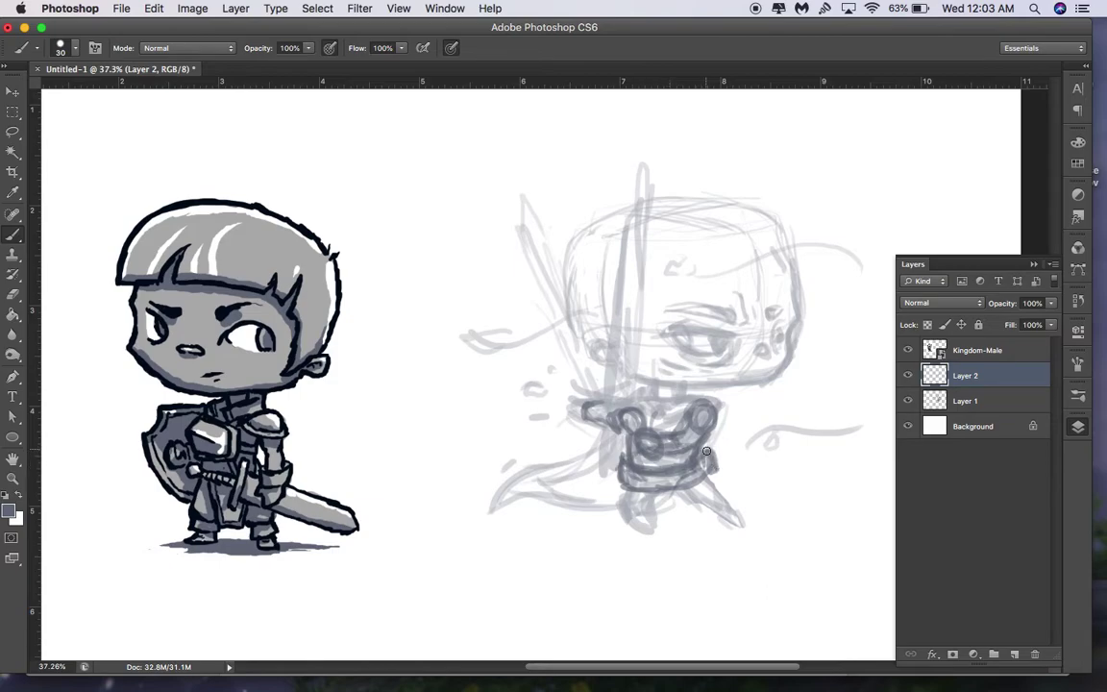
mouse_move(627, 469)
left_mouse_down()
mouse_move(699, 472)
mouse_move(659, 482)
left_mouse_up()
mouse_move(623, 463)
left_mouse_down()
mouse_move(652, 495)
mouse_move(705, 469)
mouse_move(667, 494)
mouse_move(644, 492)
mouse_move(639, 465)
mouse_move(639, 495)
mouse_move(669, 473)
left_mouse_up()
Draw rounded pads over both shoulders and a short sheathed blade extending behind the hip
mouse_move(684, 397)
left_mouse_down()
mouse_move(729, 400)
mouse_move(689, 388)
mouse_move(726, 418)
mouse_move(688, 422)
mouse_move(701, 418)
mouse_move(699, 402)
mouse_move(730, 412)
mouse_move(675, 407)
mouse_move(709, 387)
left_mouse_up()
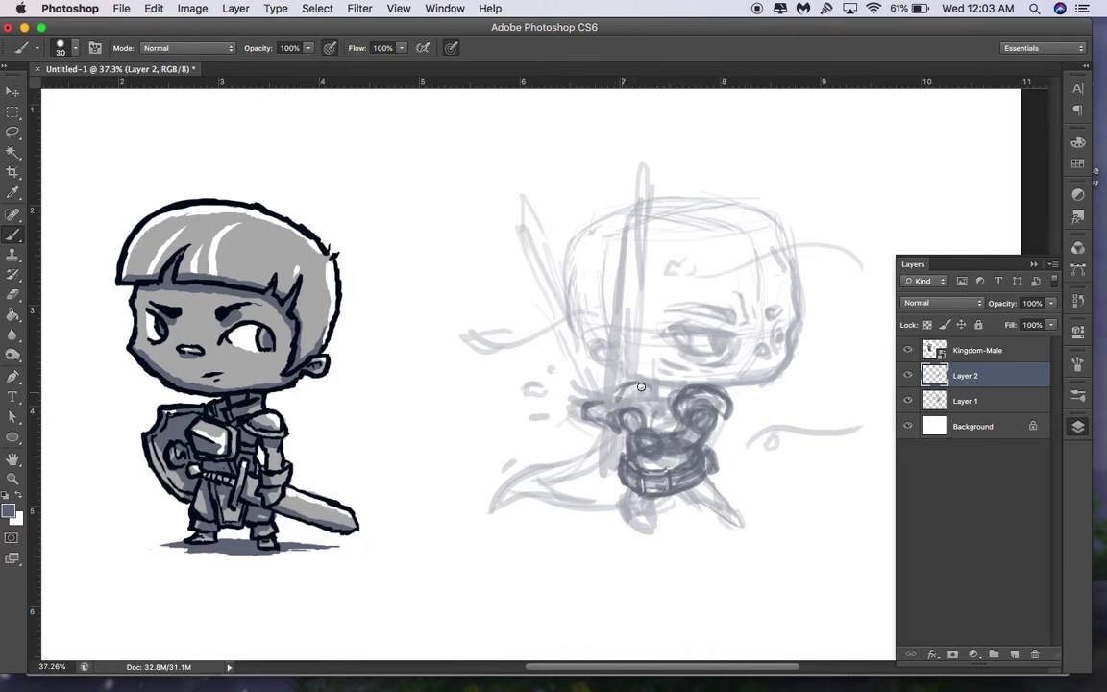
mouse_move(618, 398)
left_mouse_down()
mouse_move(646, 387)
mouse_move(647, 405)
left_mouse_up()
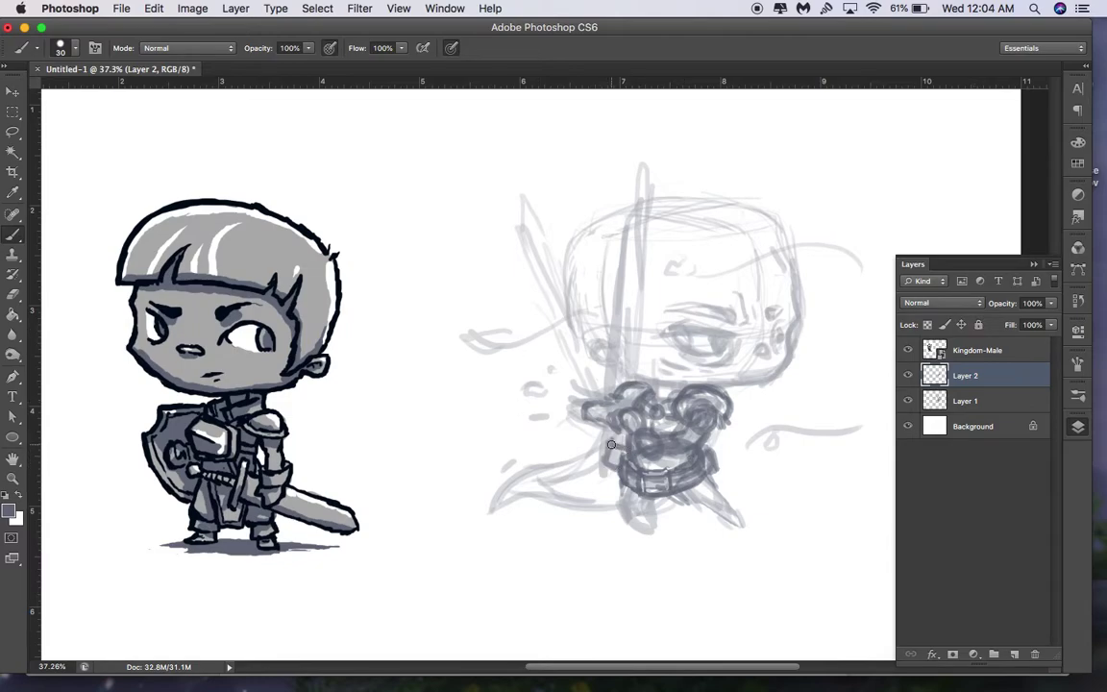
mouse_move(709, 468)
left_mouse_down()
mouse_move(759, 475)
mouse_move(717, 484)
mouse_move(713, 464)
mouse_move(756, 477)
mouse_move(757, 489)
mouse_move(735, 487)
mouse_move(749, 492)
mouse_move(763, 494)
mouse_move(723, 466)
mouse_move(780, 485)
mouse_move(756, 475)
mouse_move(779, 485)
mouse_move(691, 481)
left_mouse_up()
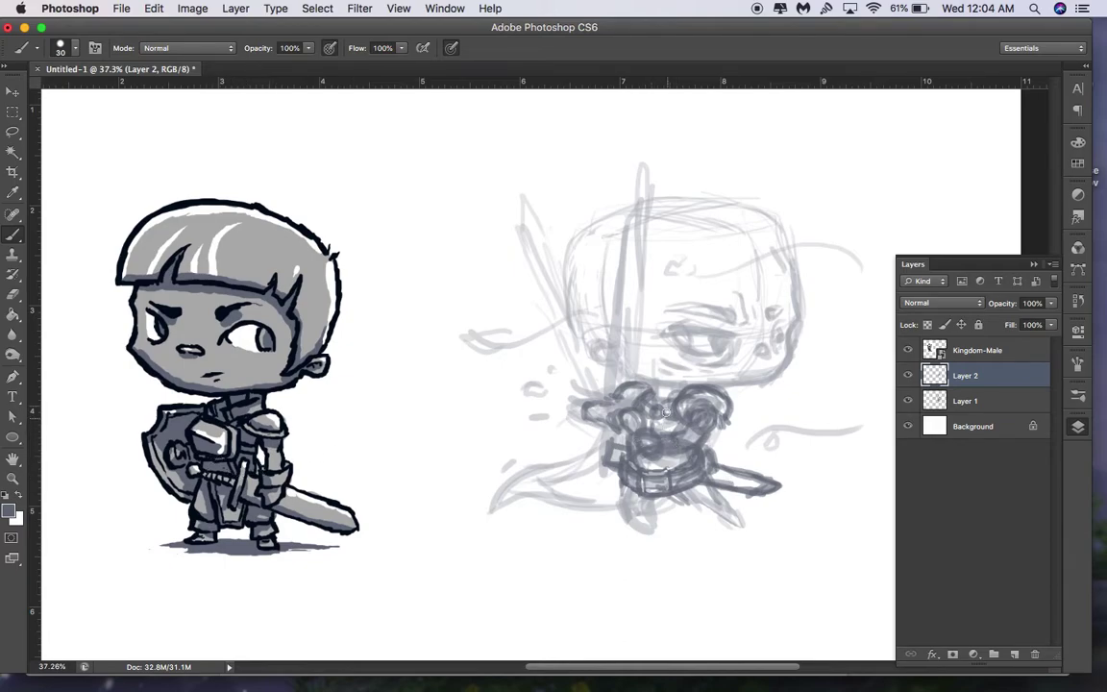
Redraw both legs in a wide stance below the belt, following the rough sketch
mouse_move(623, 484)
left_mouse_down()
mouse_move(661, 498)
mouse_move(628, 514)
mouse_move(627, 543)
mouse_move(642, 541)
mouse_move(646, 529)
mouse_move(628, 516)
mouse_move(646, 552)
left_mouse_up()
left_click_drag(636, 533, 654, 555)
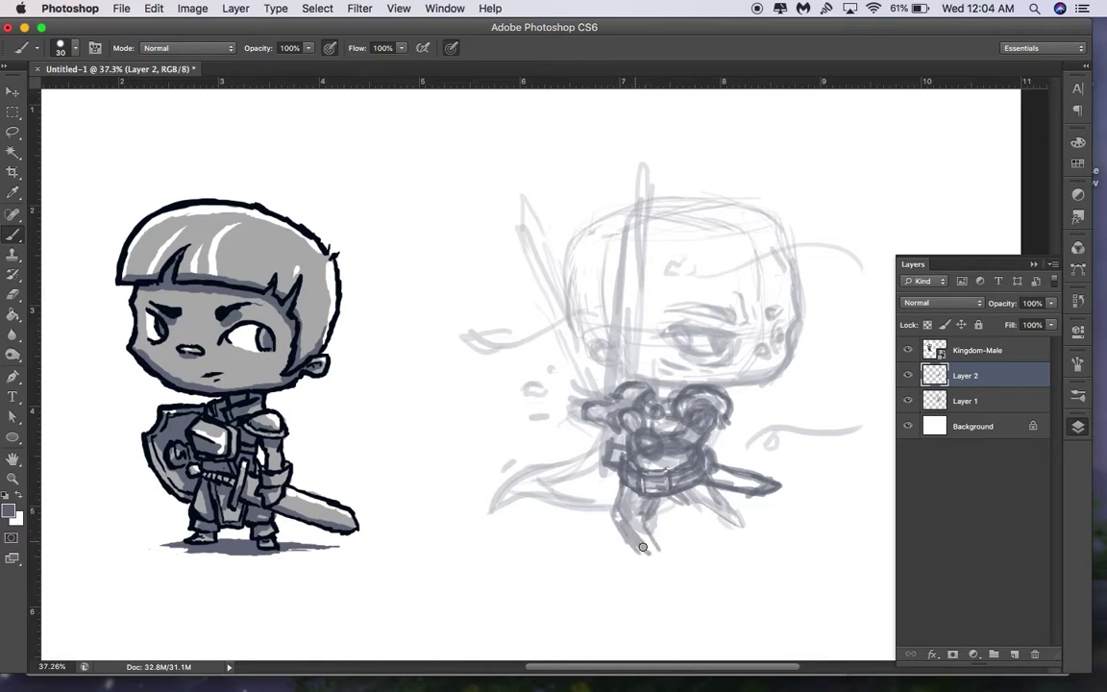
mouse_move(620, 515)
left_mouse_down()
mouse_move(652, 511)
mouse_move(640, 516)
mouse_move(642, 546)
mouse_move(615, 517)
mouse_move(714, 522)
mouse_move(660, 493)
mouse_move(684, 513)
mouse_move(724, 509)
mouse_move(741, 541)
left_mouse_up()
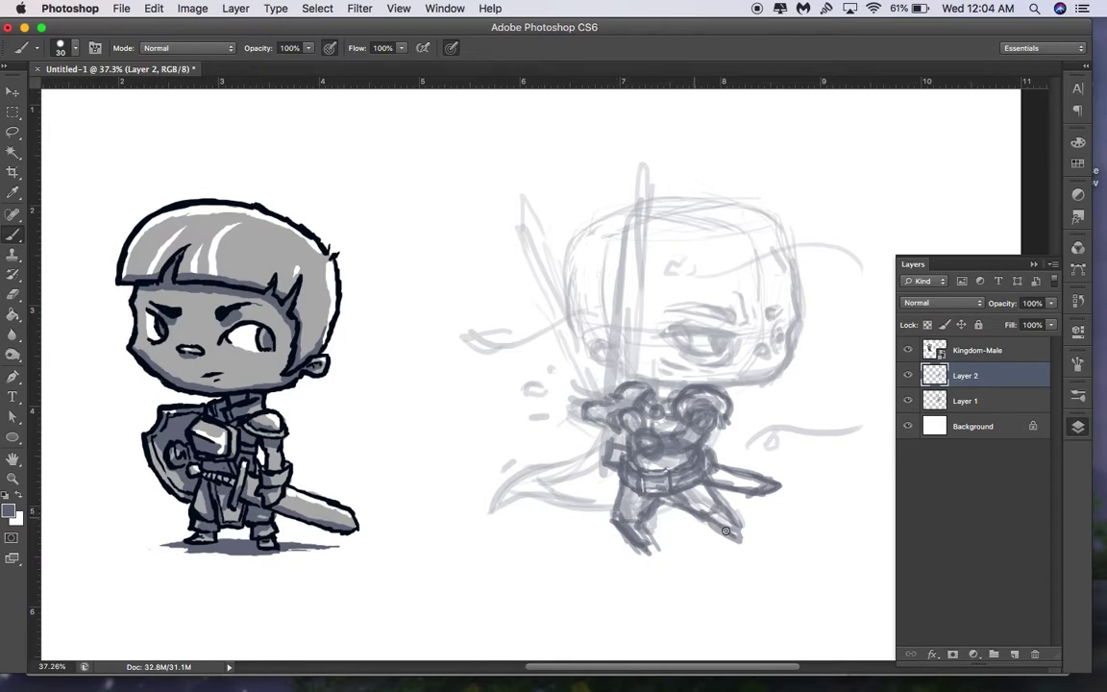
left_click_drag(727, 523, 746, 531)
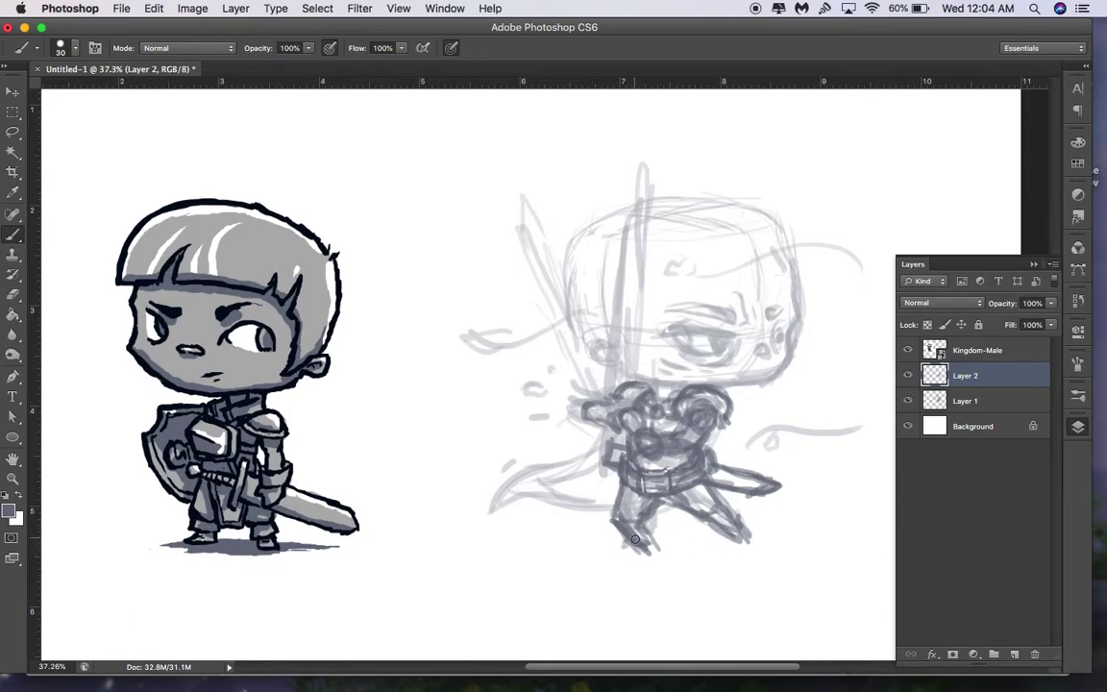
Draw pointed boots with cuffs on both feet
left_click_drag(623, 548, 642, 549)
mouse_move(732, 531)
left_mouse_down()
mouse_move(725, 543)
mouse_move(766, 546)
left_mouse_up()
mouse_move(713, 527)
left_mouse_down()
mouse_move(748, 520)
mouse_move(755, 533)
mouse_move(723, 539)
mouse_move(736, 511)
mouse_move(746, 524)
left_mouse_up()
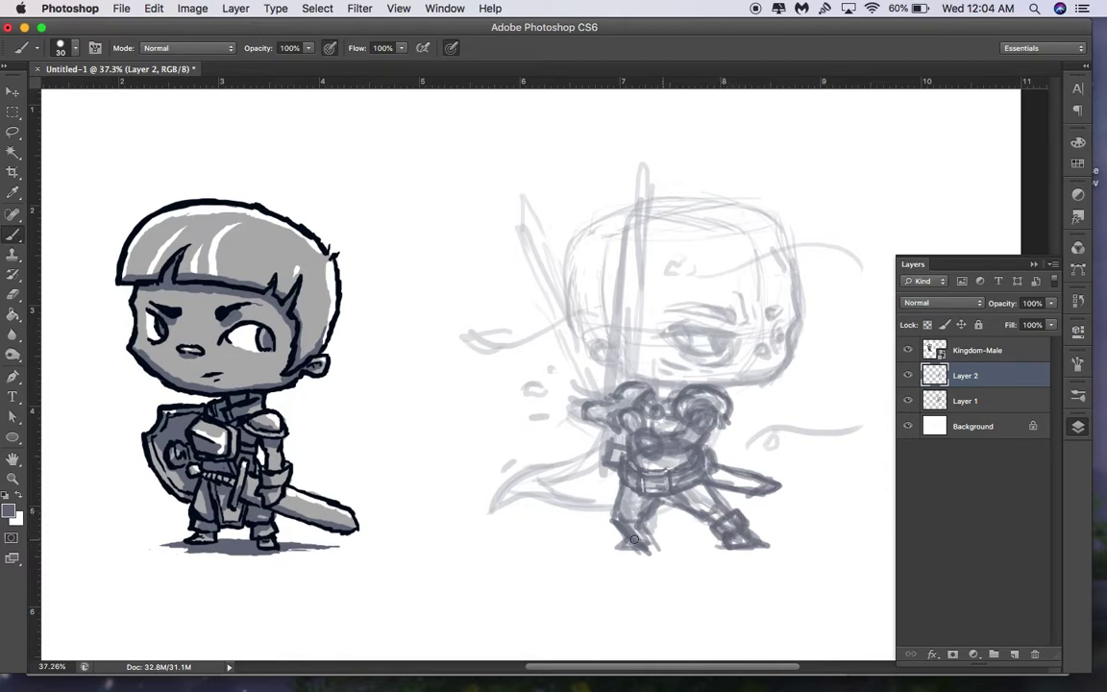
mouse_move(621, 523)
left_mouse_down()
mouse_move(647, 534)
mouse_move(624, 529)
left_mouse_up()
Reduce the brush size to 15, add detail lines to both legs and outline the hip pouch
left_click_drag(596, 30, 596, 33)
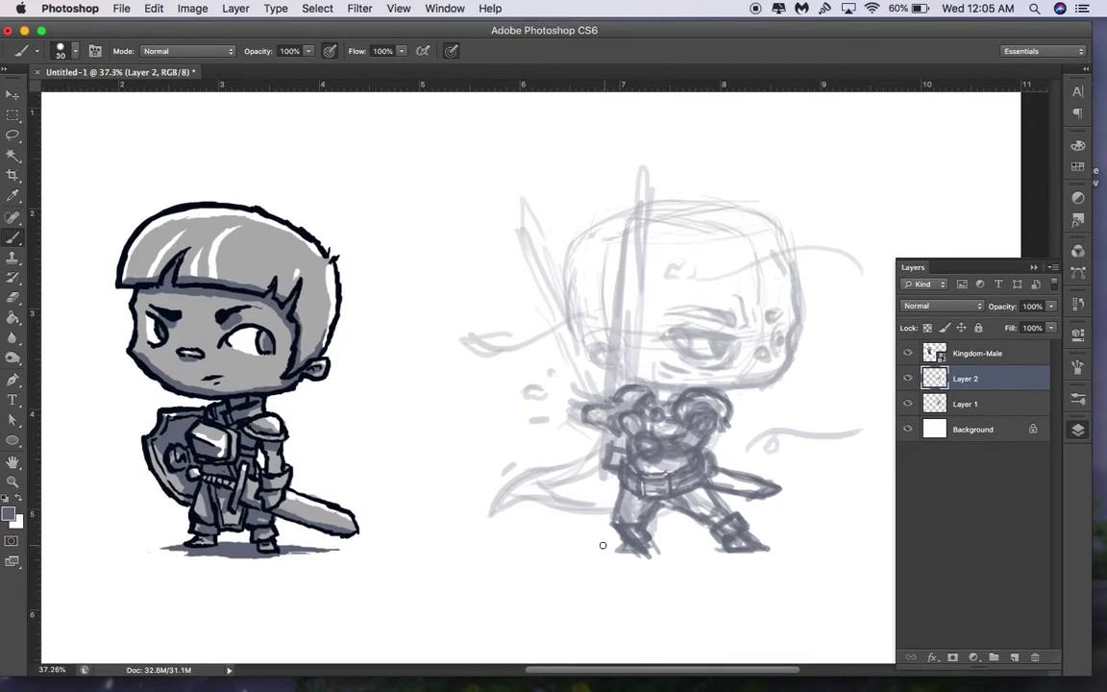
mouse_move(620, 522)
left_mouse_down()
mouse_move(636, 529)
mouse_move(626, 532)
mouse_move(649, 525)
left_mouse_up()
mouse_move(686, 515)
left_mouse_down()
mouse_move(709, 529)
mouse_move(731, 515)
left_mouse_up()
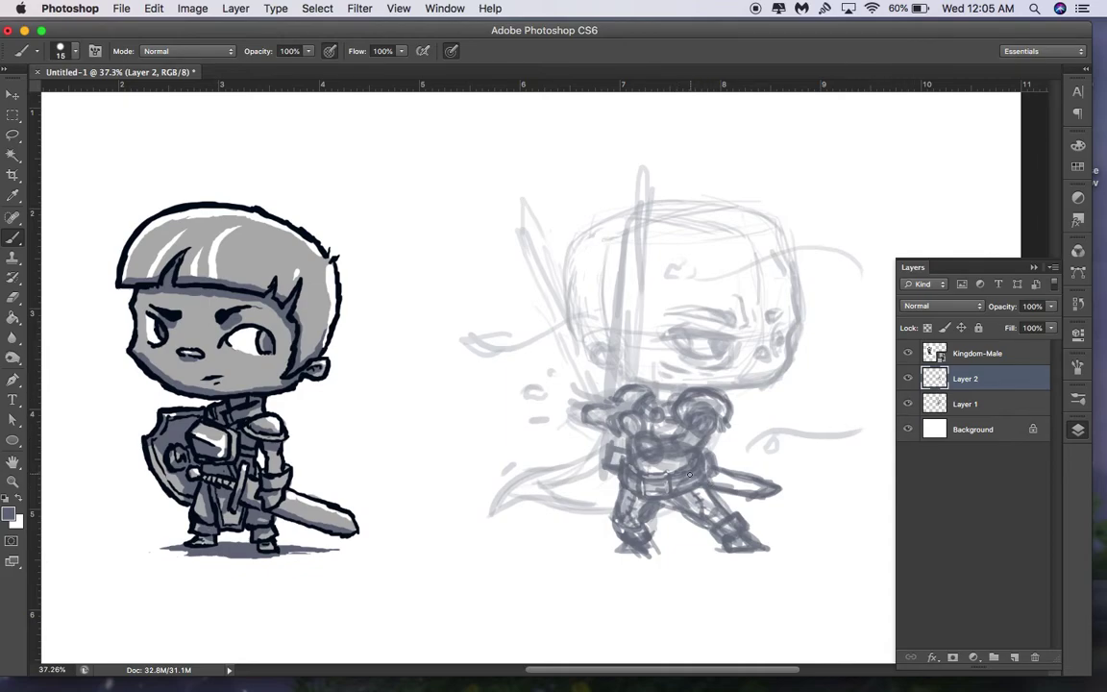
left_click_drag(605, 443, 606, 467)
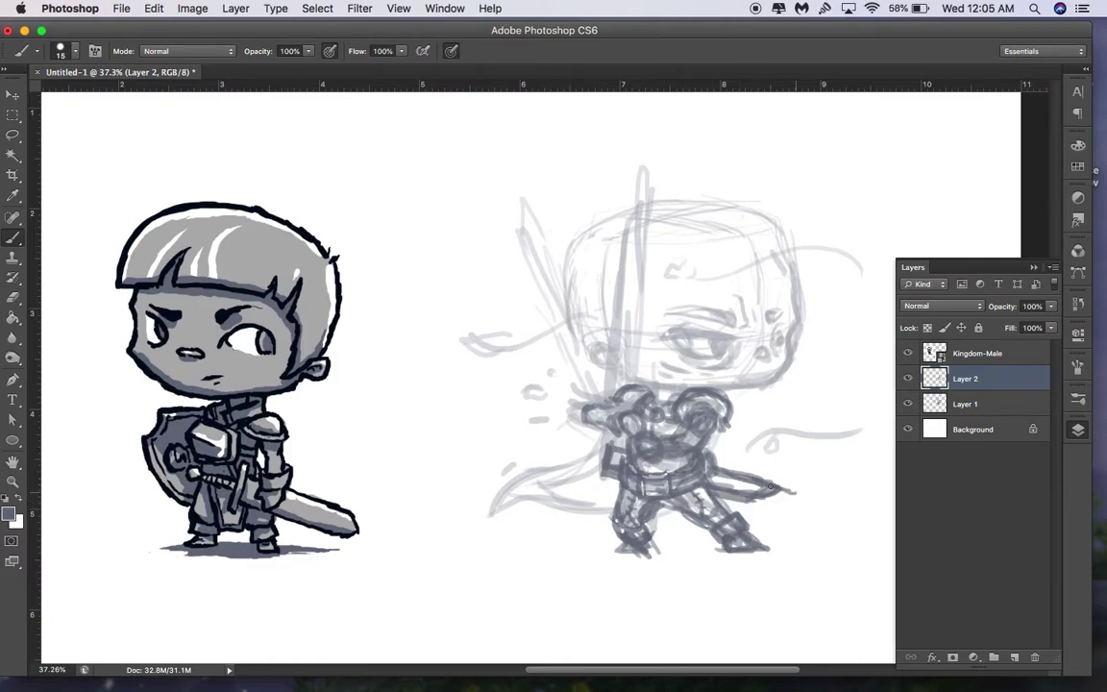
Undo the latest strokes on the sheathed blade and redraw it longer and narrower with a pointed tip
left_click_drag(757, 497, 778, 498)
key("super+alt+z")
key("super+alt+z")
key("super+alt+z")
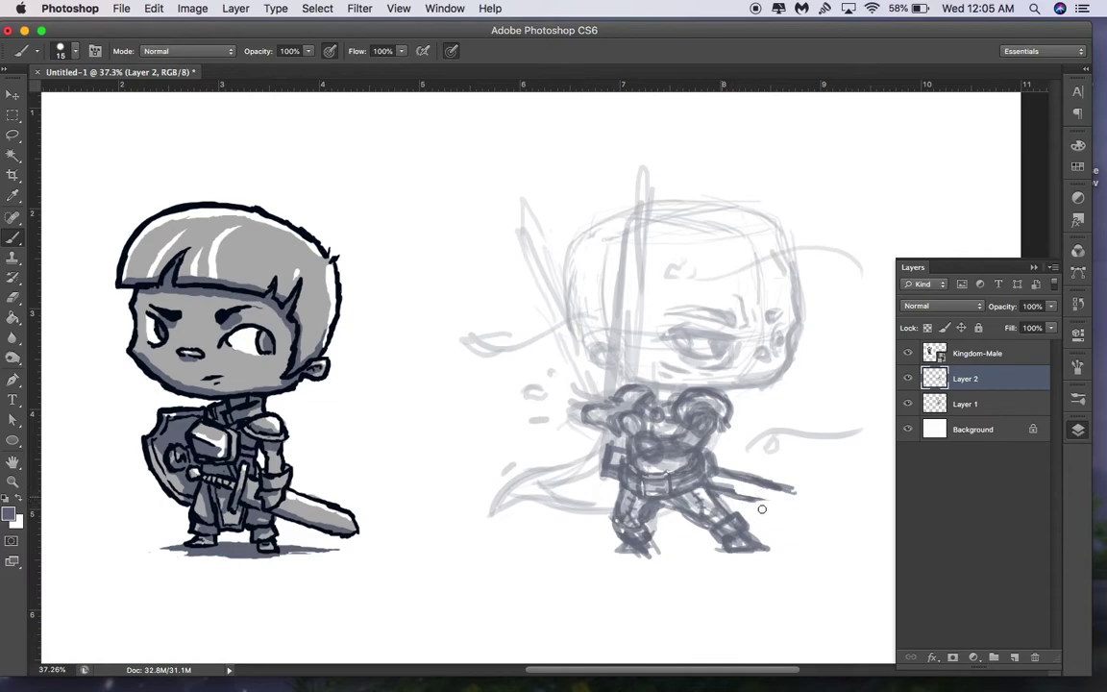
left_click_drag(722, 493, 767, 492)
mouse_move(802, 495)
left_mouse_down()
mouse_move(743, 491)
mouse_move(789, 498)
mouse_move(757, 501)
left_mouse_up()
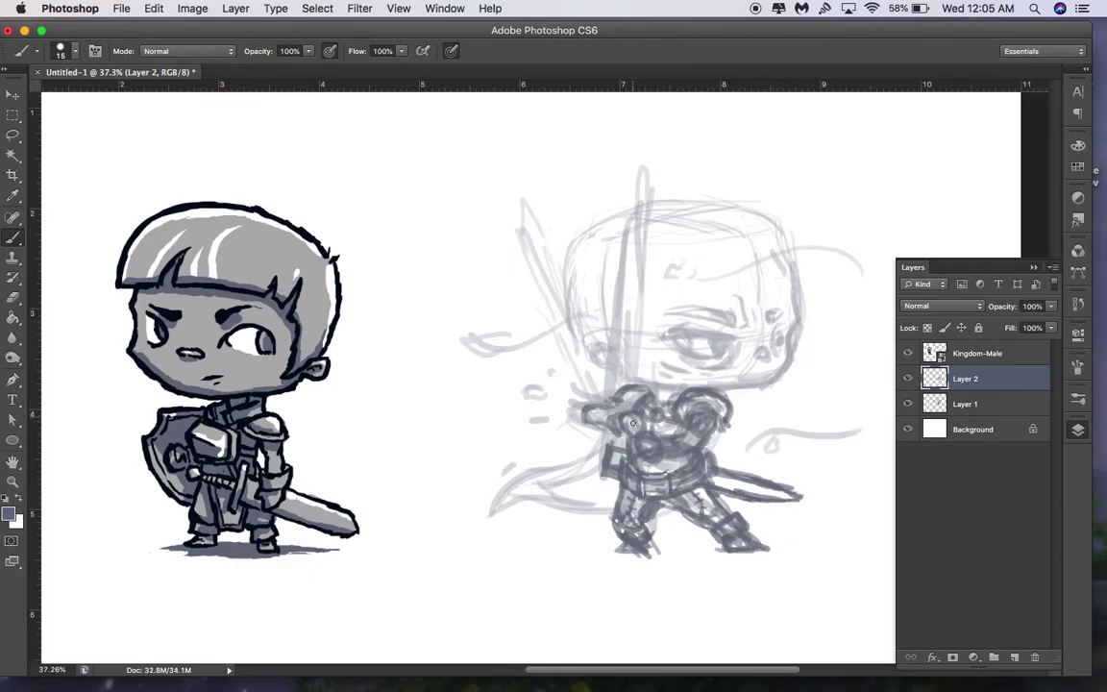
Draw the edge of the slanted raised sword on Layer 2 and remove the upright sword from Layer 1
left_click_drag(612, 396, 515, 204)
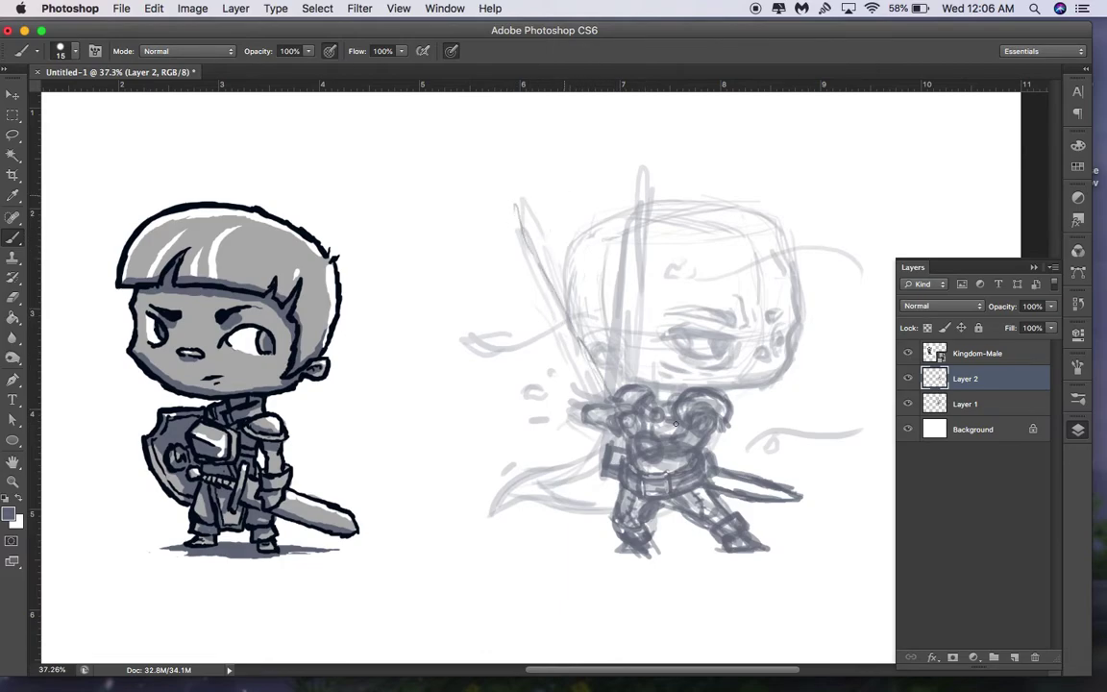
left_click(979, 402)
mouse_move(618, 289)
left_mouse_down()
mouse_move(642, 274)
mouse_move(626, 296)
mouse_move(617, 265)
mouse_move(629, 247)
mouse_move(628, 282)
mouse_move(647, 185)
left_mouse_up()
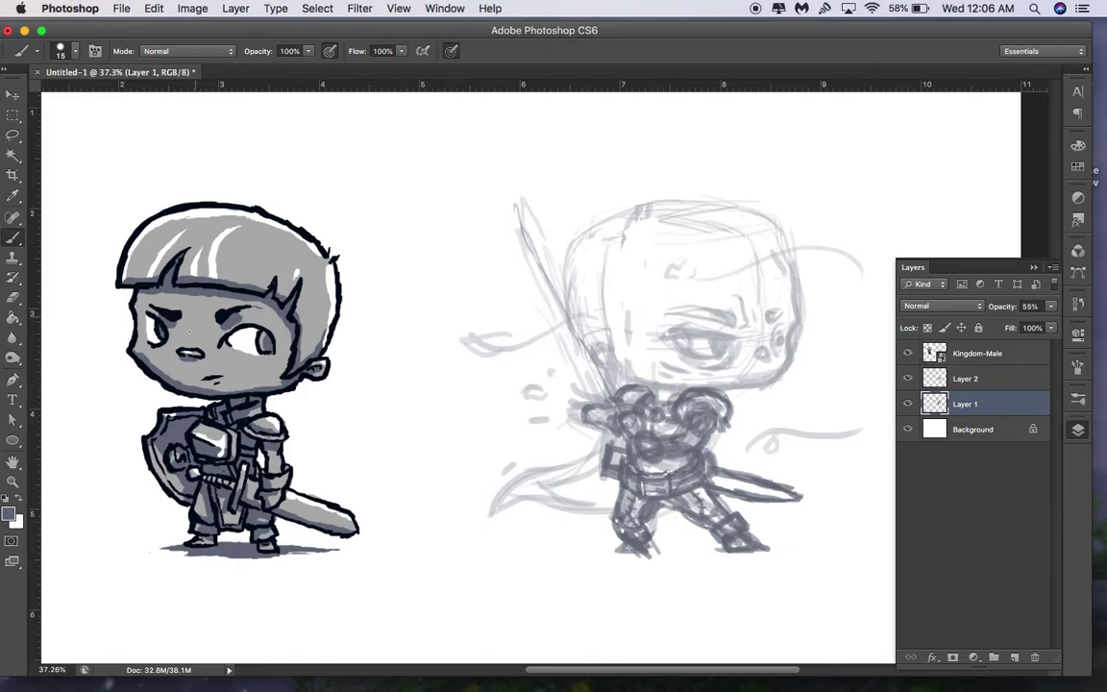
Try to select the background around the Kingdom-Male figure on its layer with the Magic Wand
left_click(990, 352)
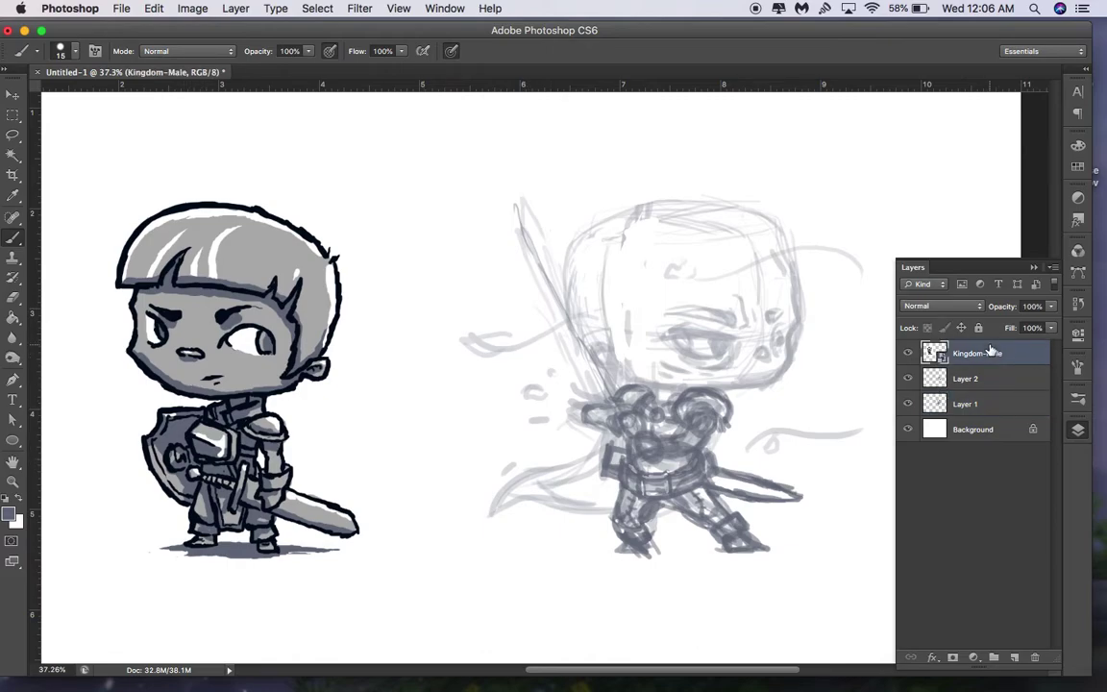
scroll(991, 352, "right", 1)
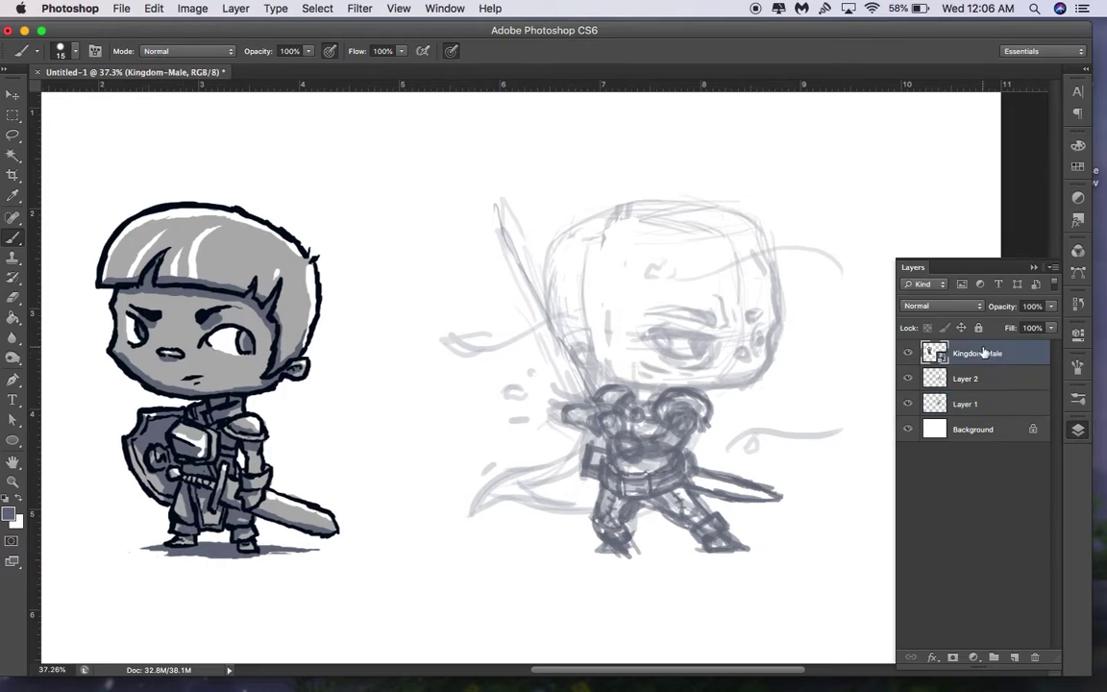
scroll(392, 329, "left", 3)
scroll(392, 329, "down", 1)
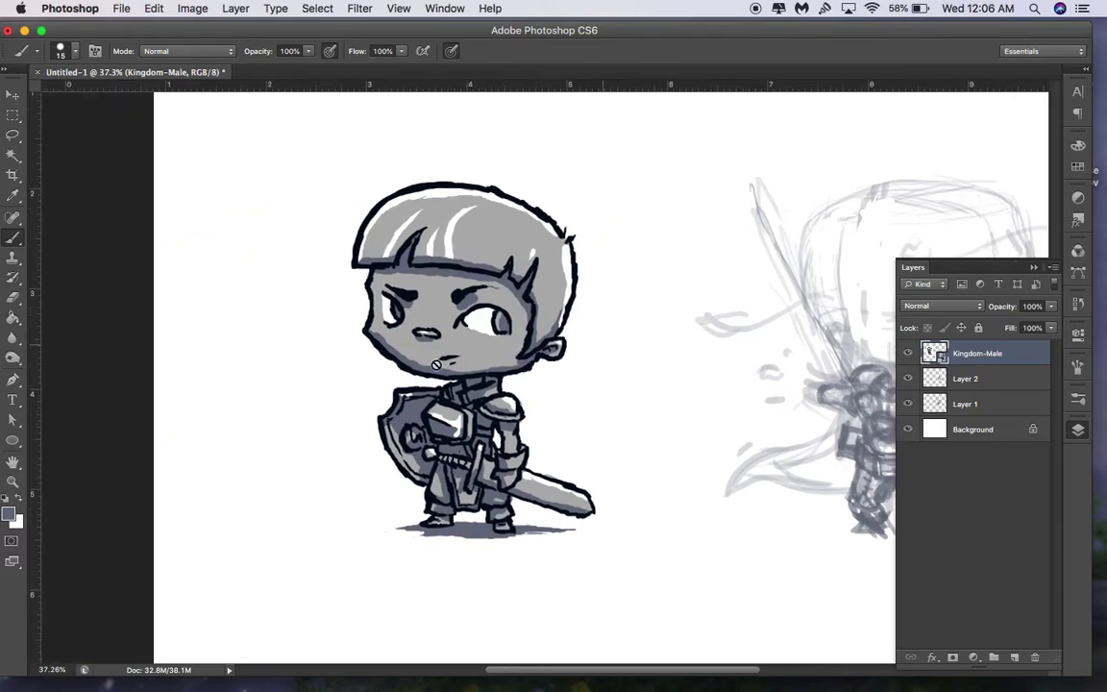
scroll(436, 364, "up", 3)
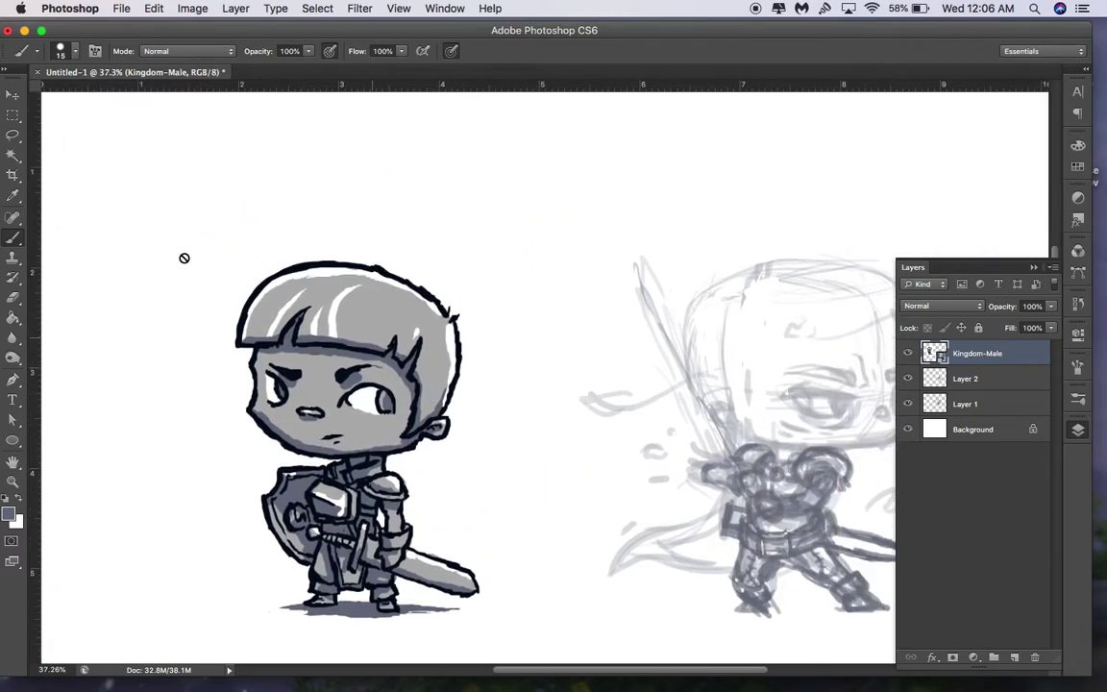
left_click(12, 155)
left_click(190, 306)
scroll(432, 366, "down", 2)
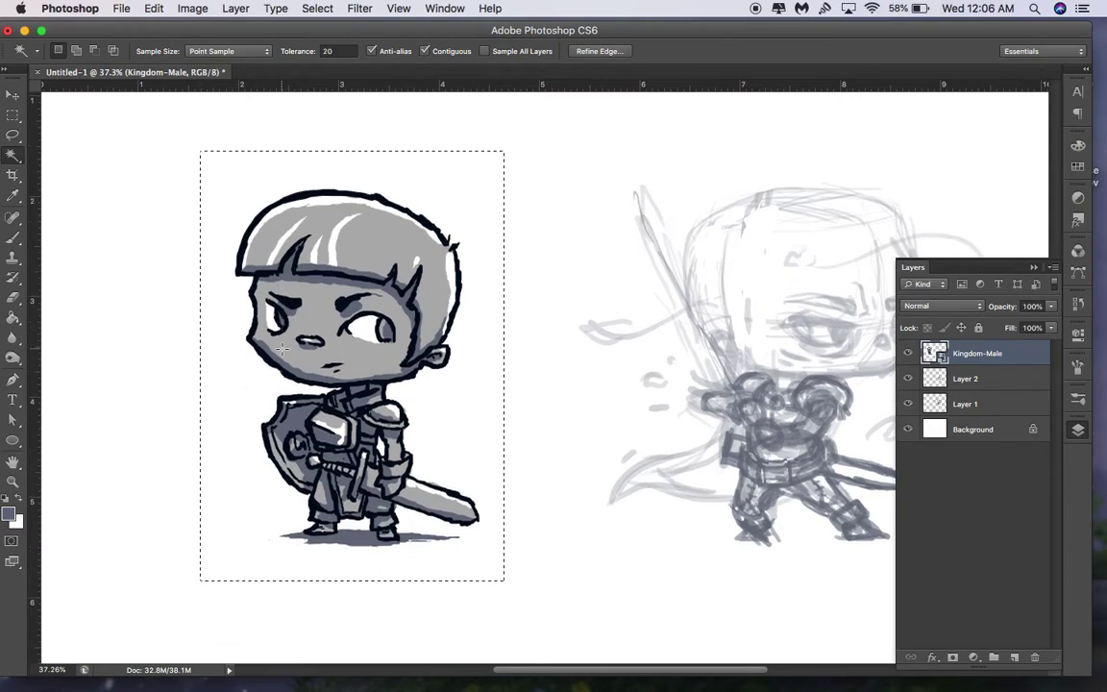
Rasterize the Kingdom-Male layer and clear the current selection
right_click(990, 361)
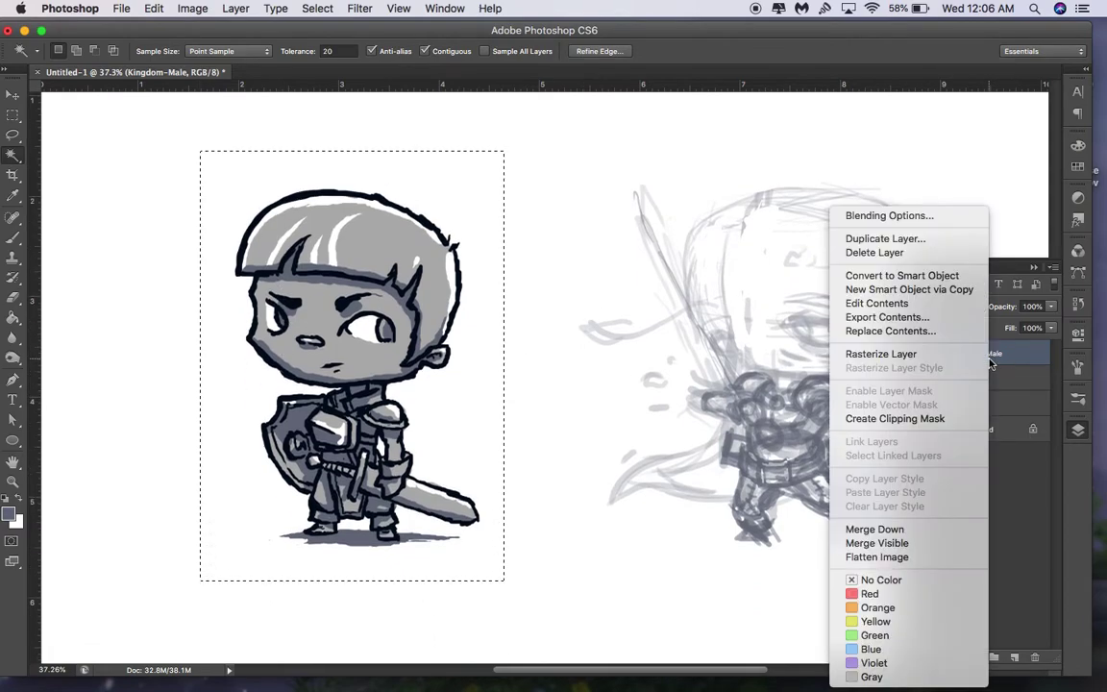
left_click(881, 354)
key("super+d")
Select the background and ground shadow around the Kingdom-Male figure with the Magic Wand, delete them and clear the leftover specks by the feet
left_click(464, 171)
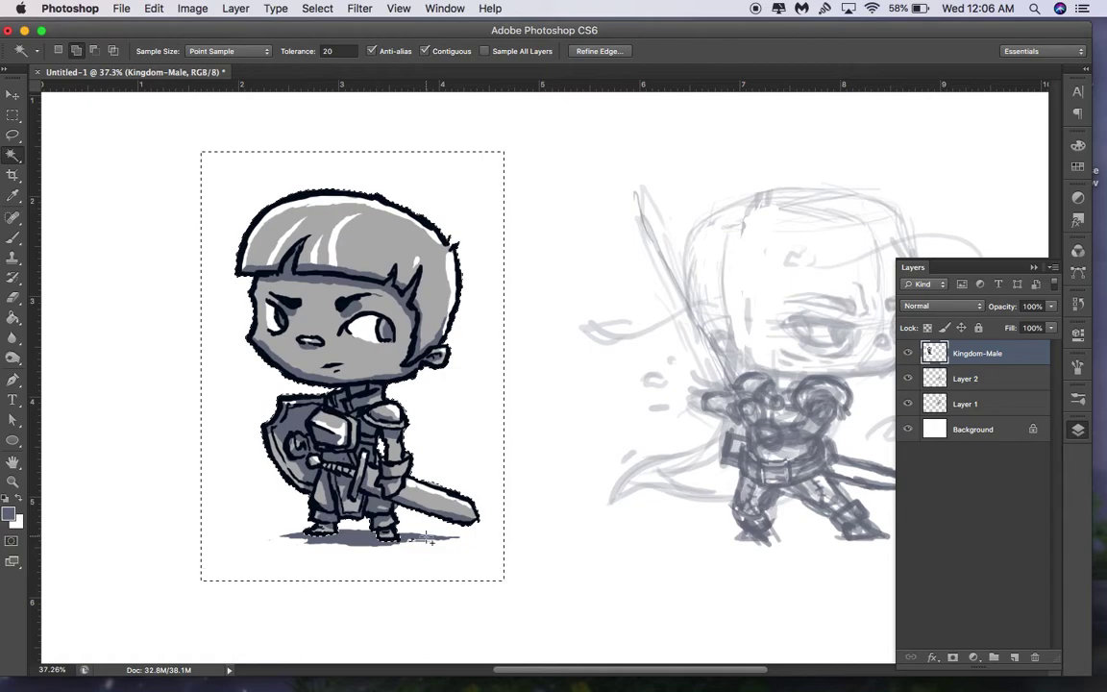
left_click(277, 9)
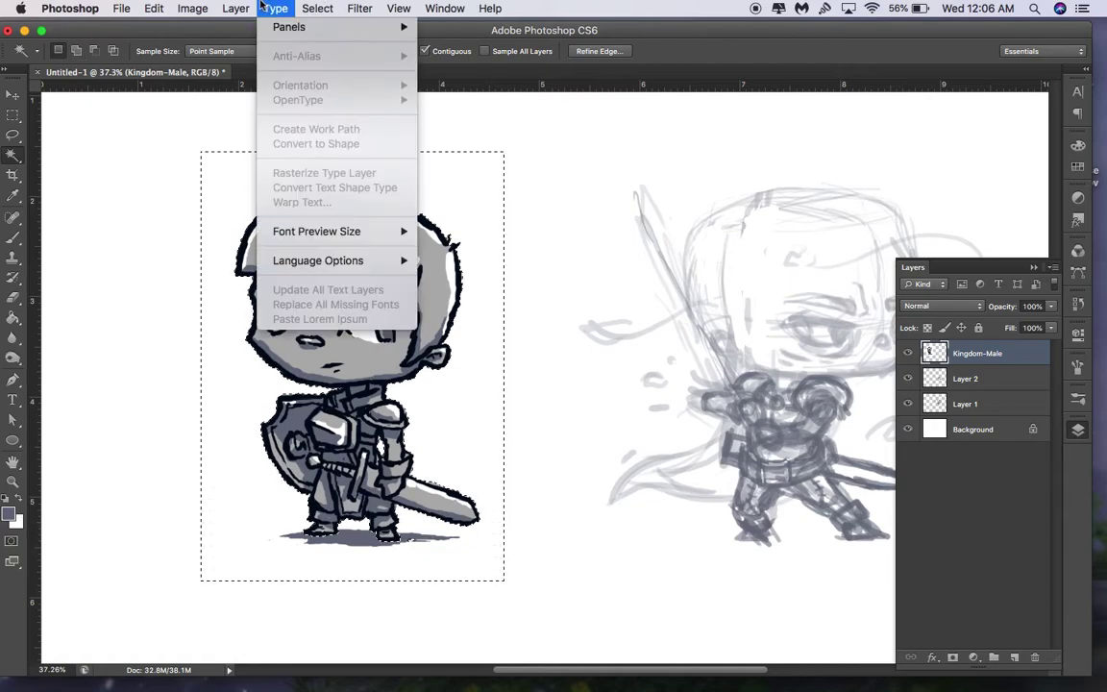
left_click(241, 6)
key("Delete")
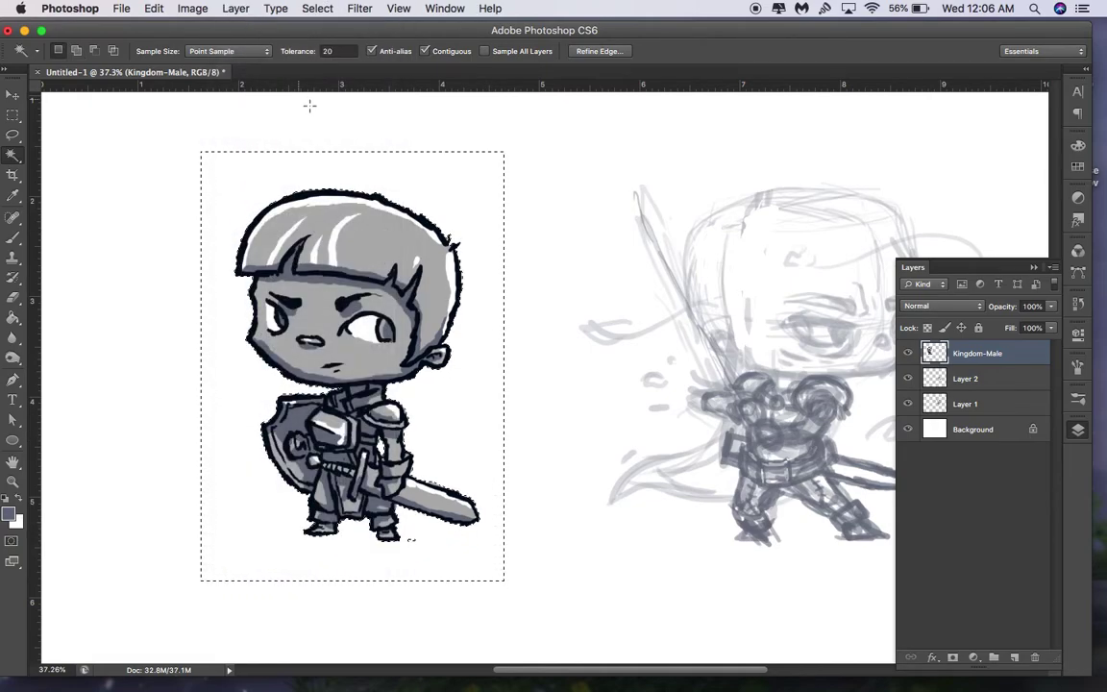
key("super+d")
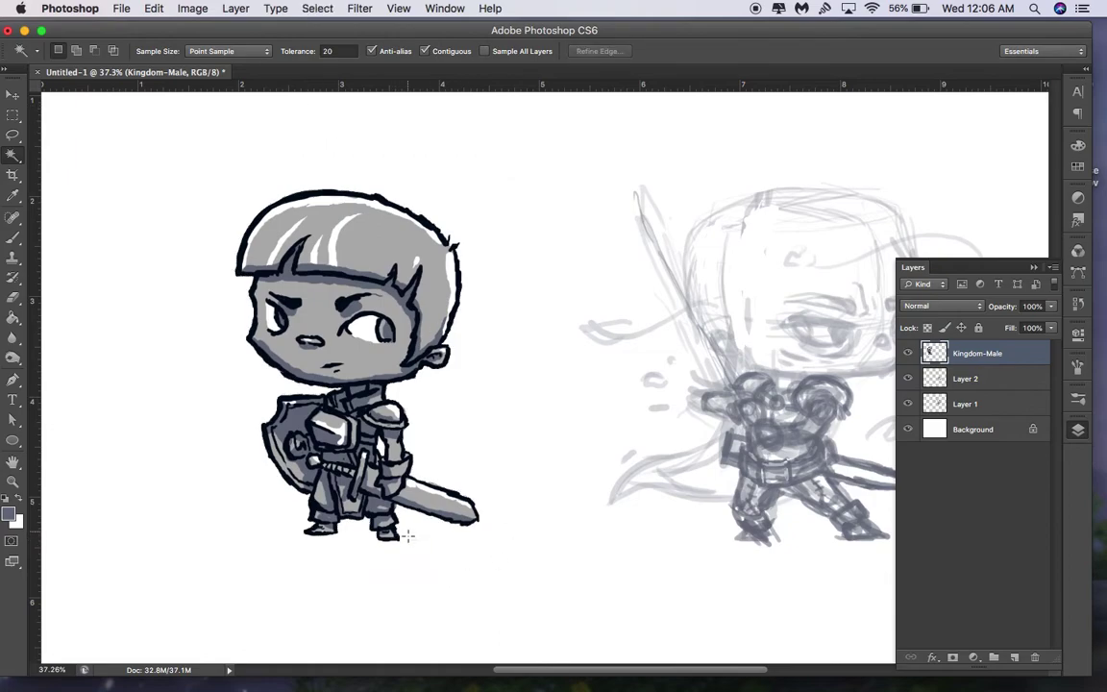
left_click(419, 551)
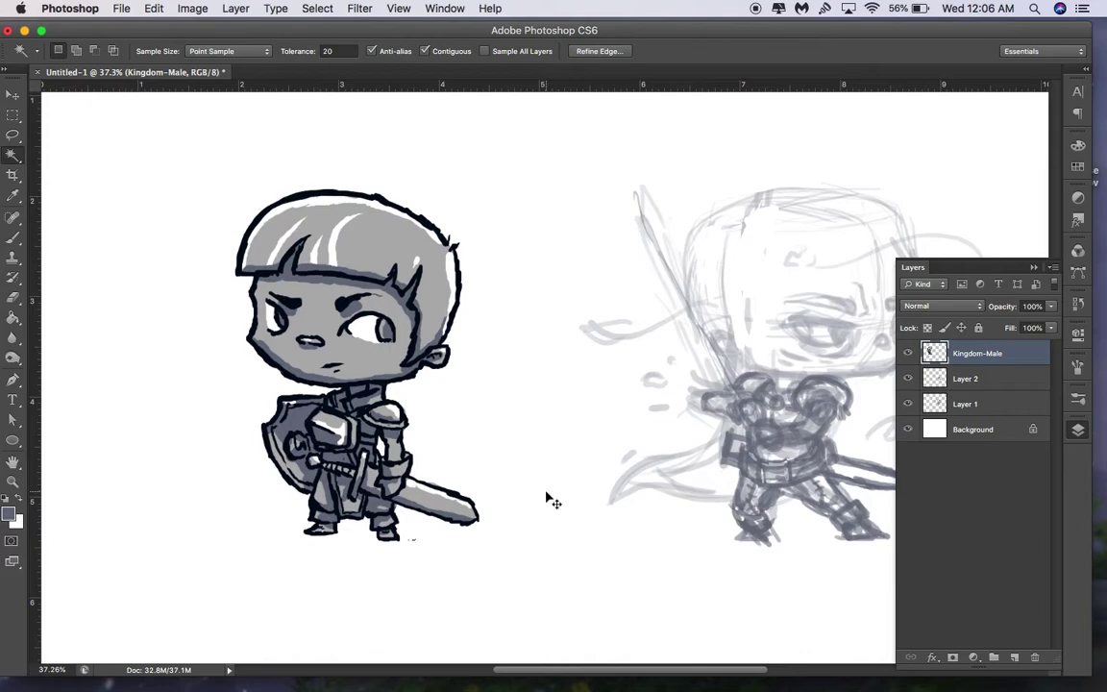
key("super+d")
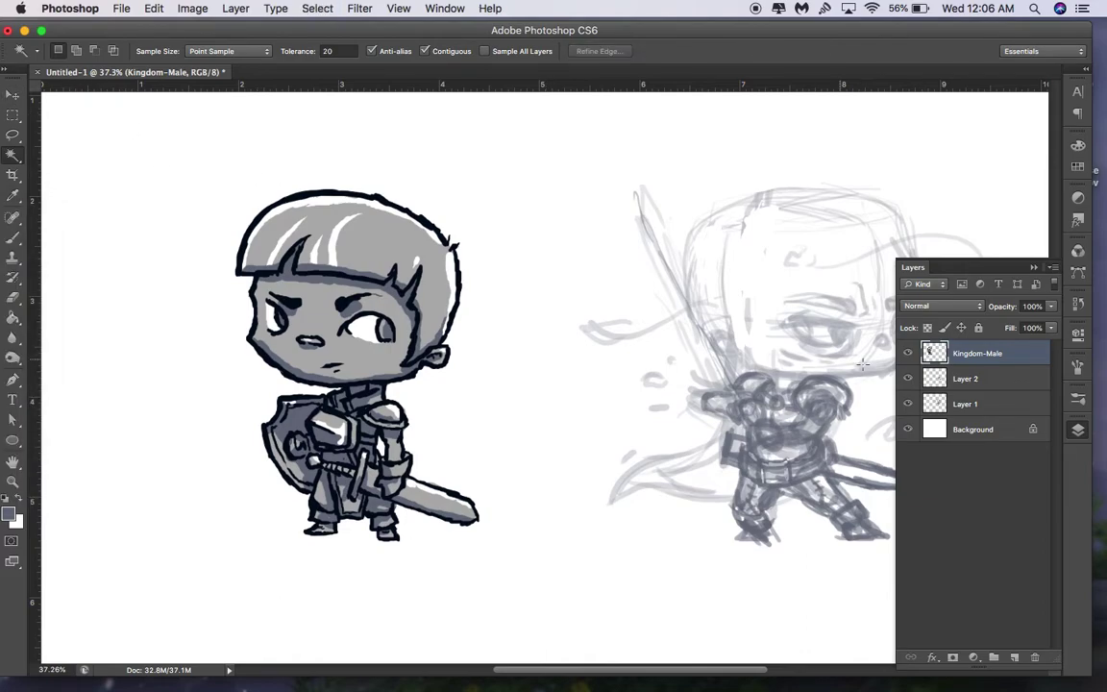
Add a Color Overlay to the Kingdom-Male layer with black (000000) at 100% opacity
right_click(993, 355)
left_click(893, 220)
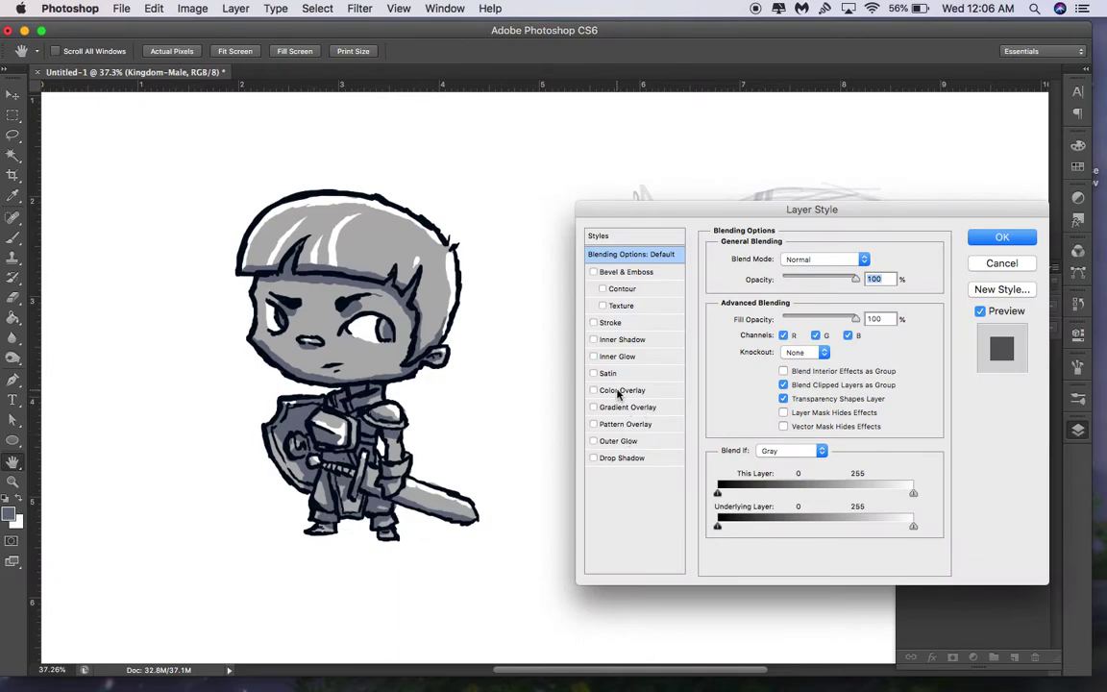
left_click(620, 390)
left_click(869, 259)
left_click_drag(833, 478, 834, 582)
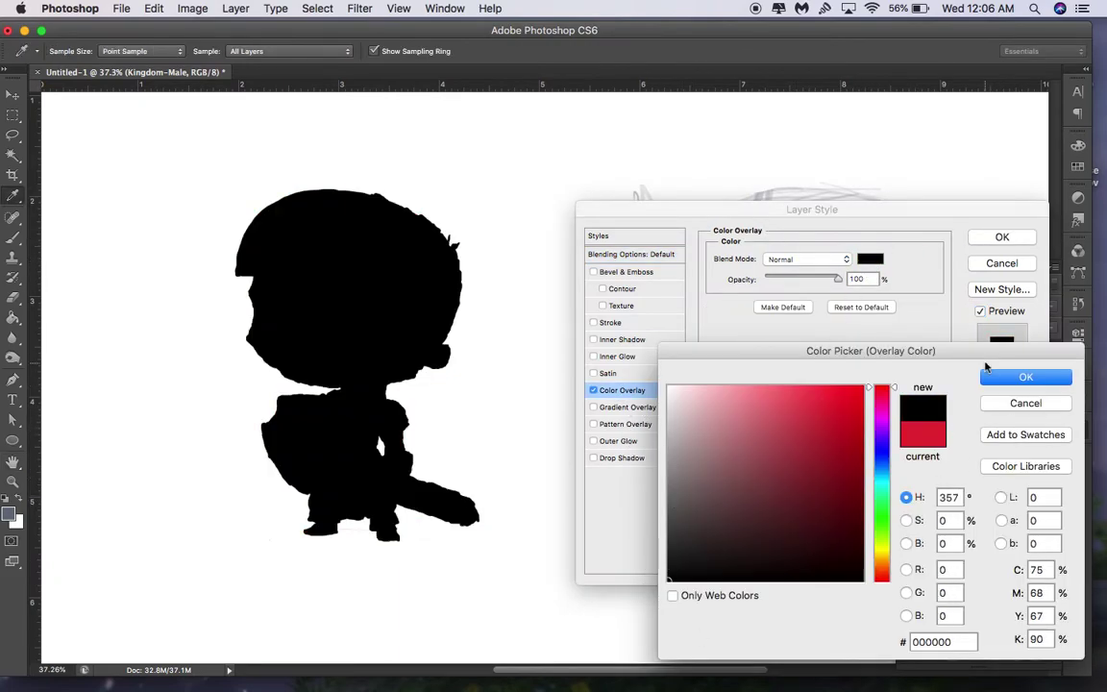
left_click(989, 374)
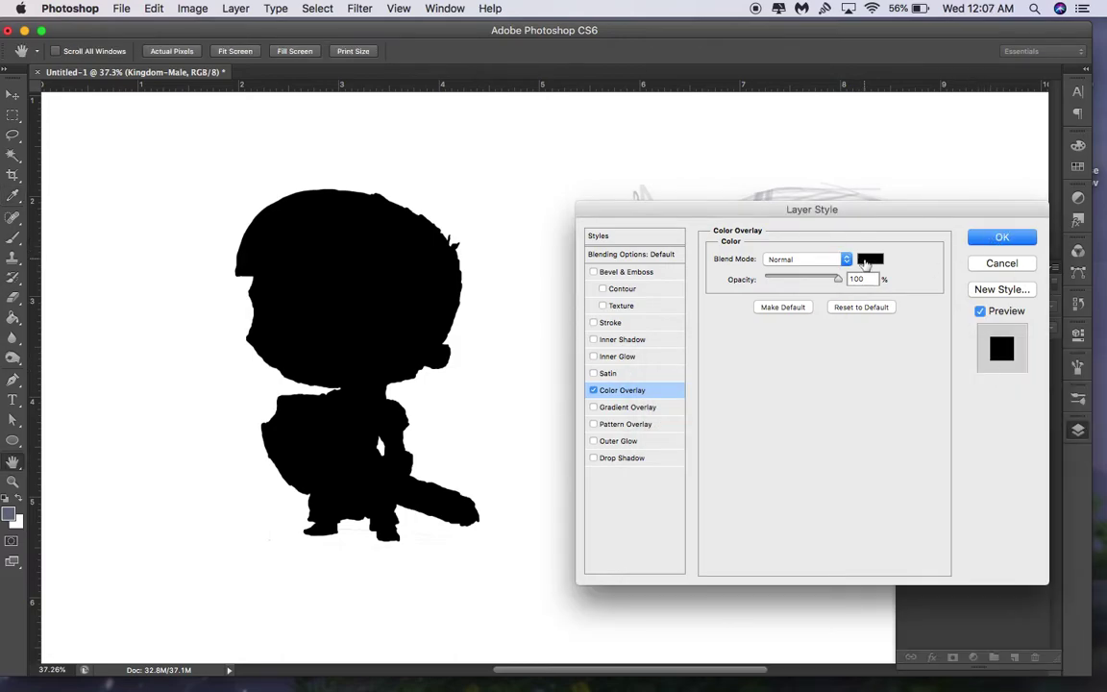
left_click(868, 259)
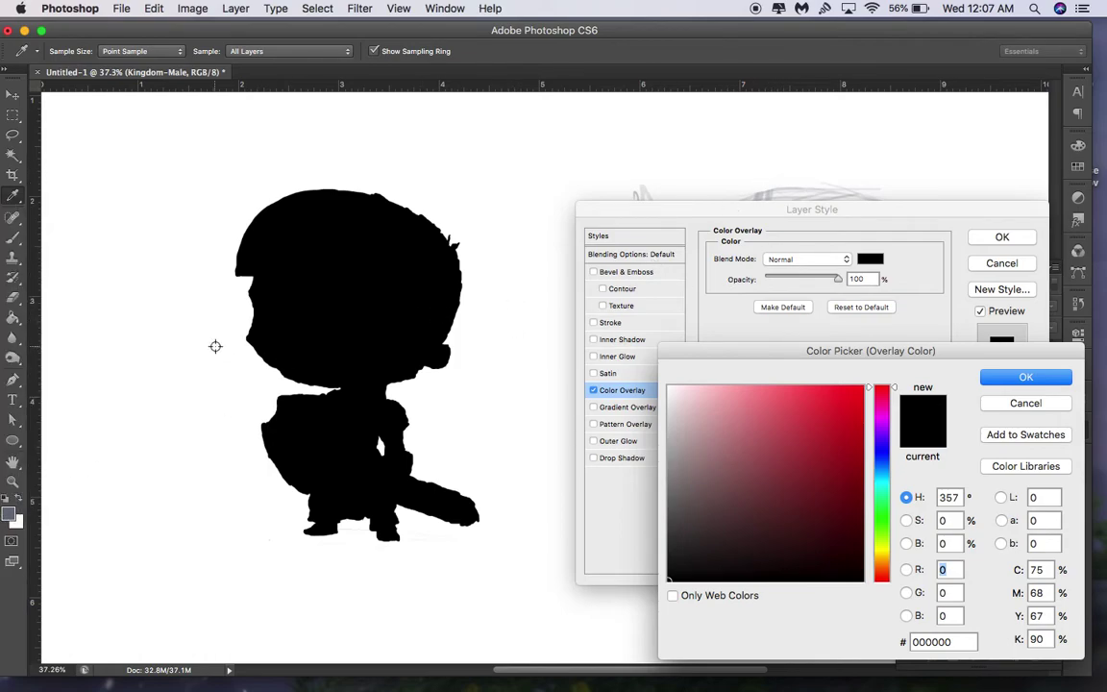
mouse_move(811, 552)
left_mouse_down()
mouse_move(795, 551)
mouse_move(849, 551)
mouse_move(822, 533)
mouse_move(838, 538)
mouse_move(780, 555)
mouse_move(816, 547)
left_mouse_up()
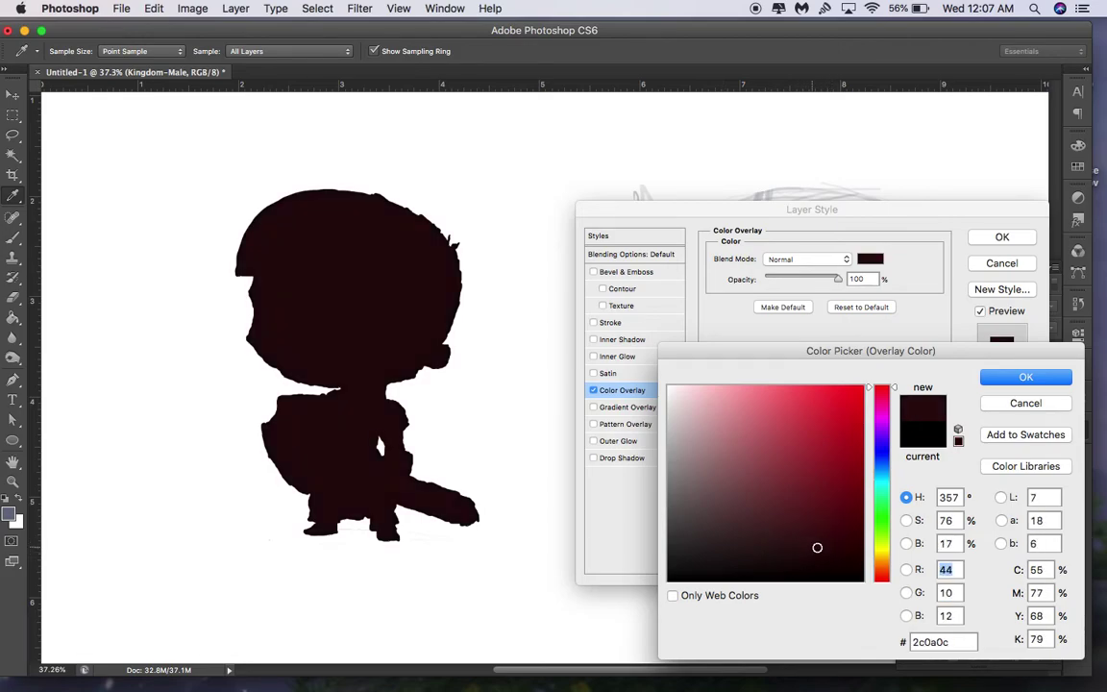
left_click(882, 481)
left_click(713, 540)
mouse_move(713, 540)
left_mouse_down()
mouse_move(721, 551)
mouse_move(736, 544)
mouse_move(732, 639)
left_mouse_up()
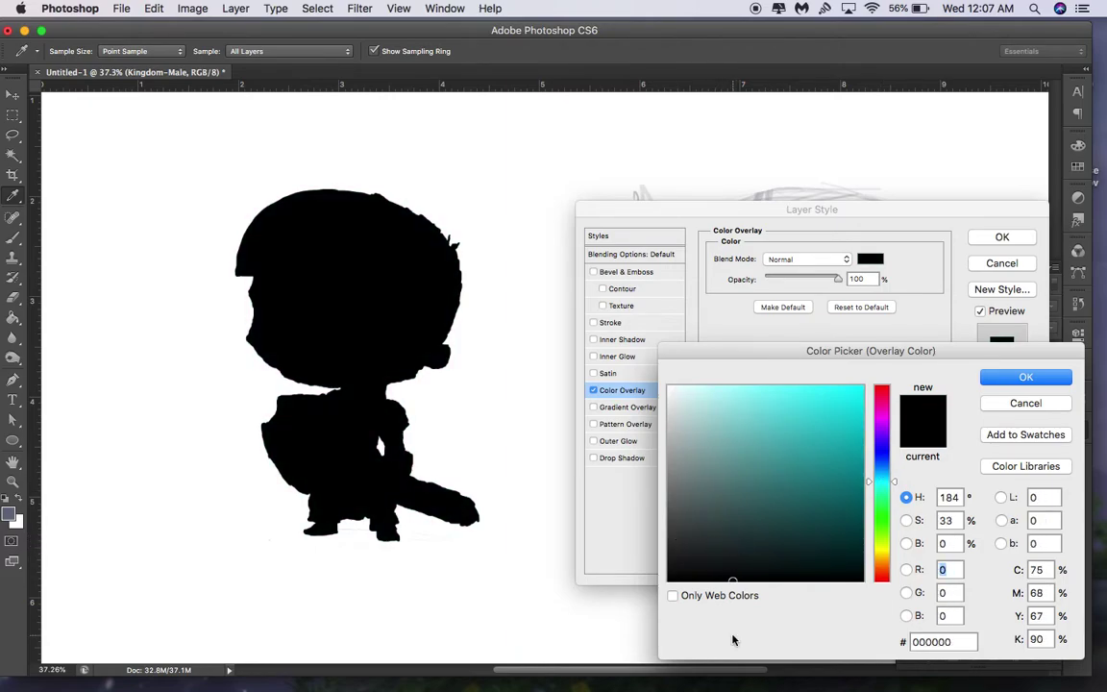
left_click_drag(732, 567, 724, 554)
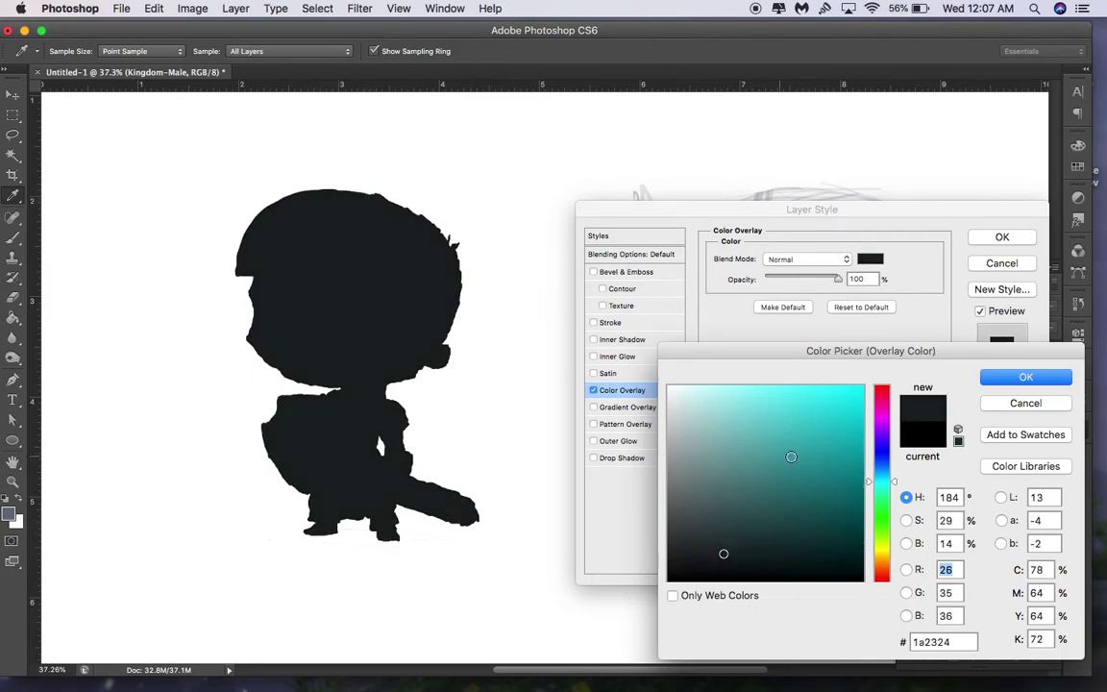
left_click(1025, 404)
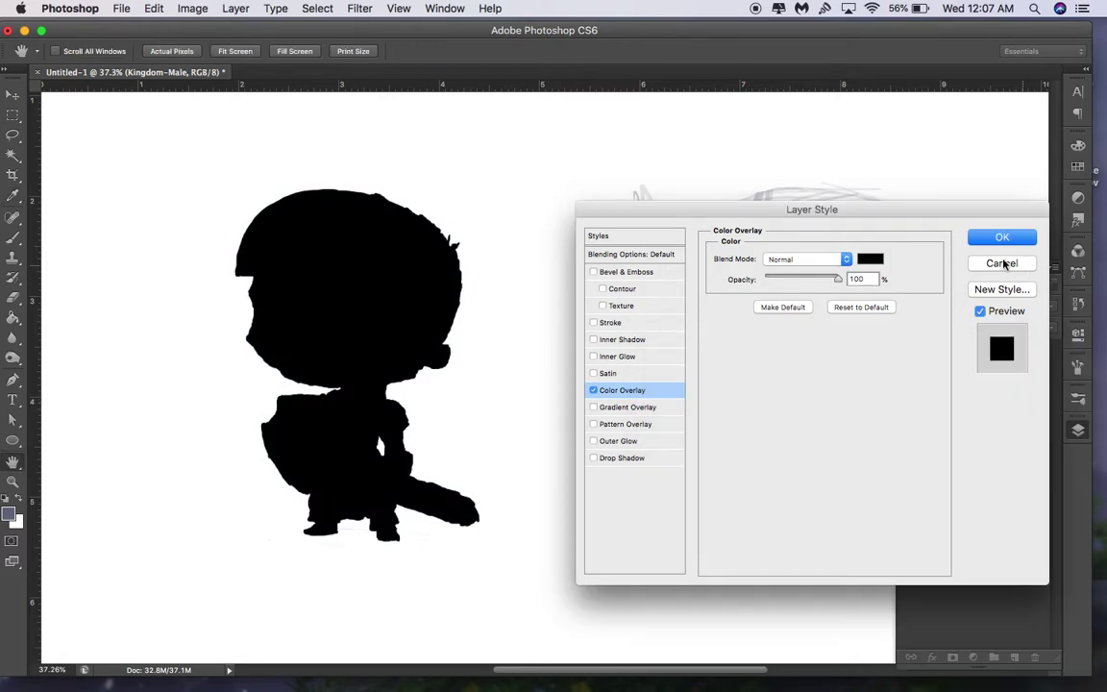
Apply the black Color Overlay to the Kingdom-Male layer and deselect the silhouette
left_click(992, 241)
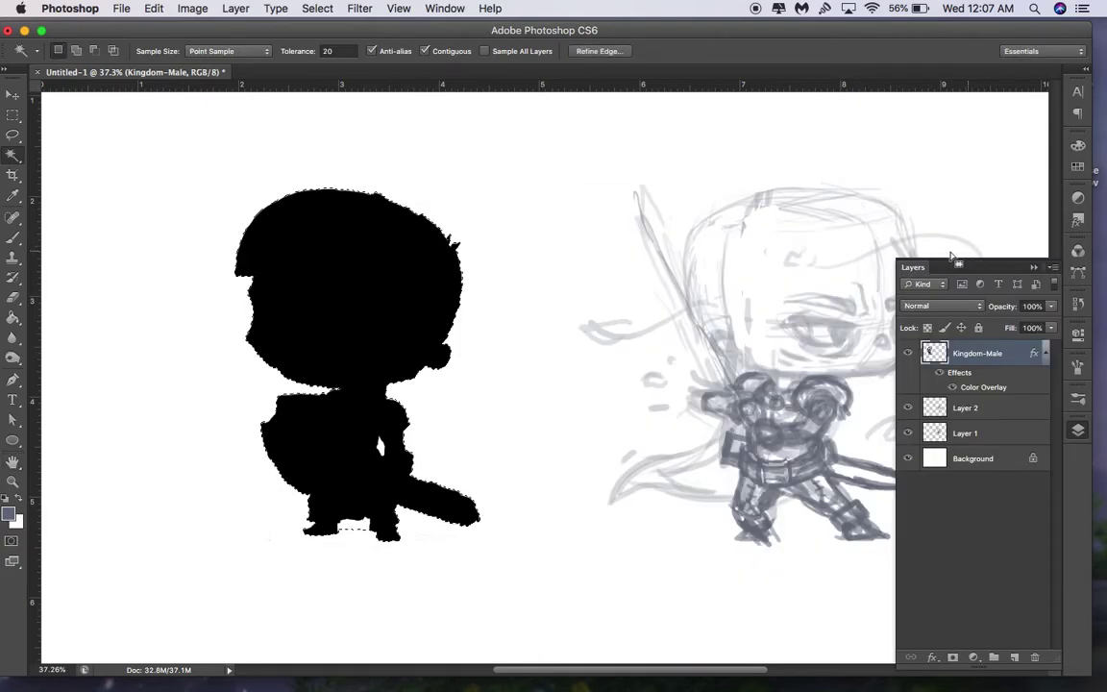
key("super+d")
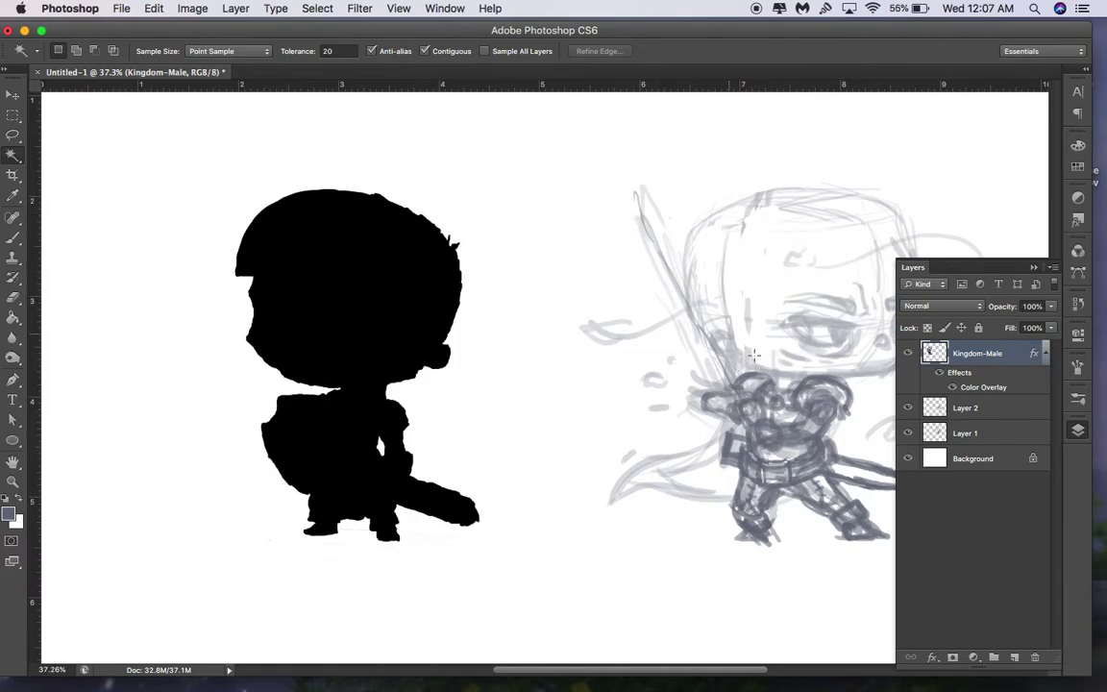
Redraw the elf's raised sword blade and hilt over the faint sketch with the Brush on Layer 2
left_click(942, 408)
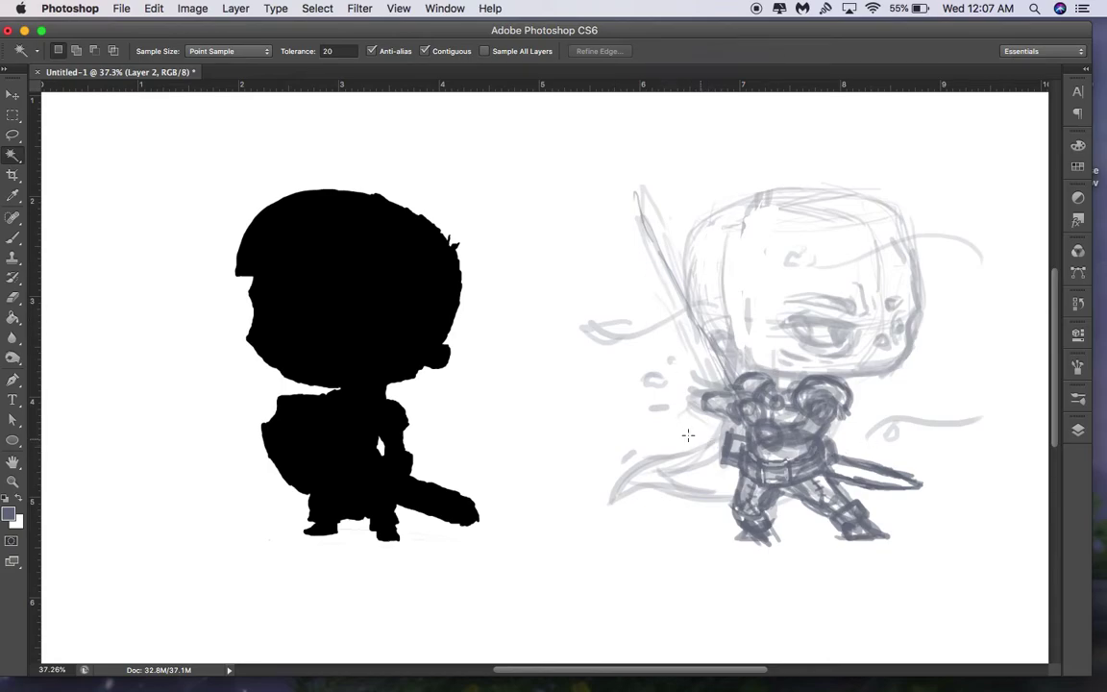
left_click(13, 240)
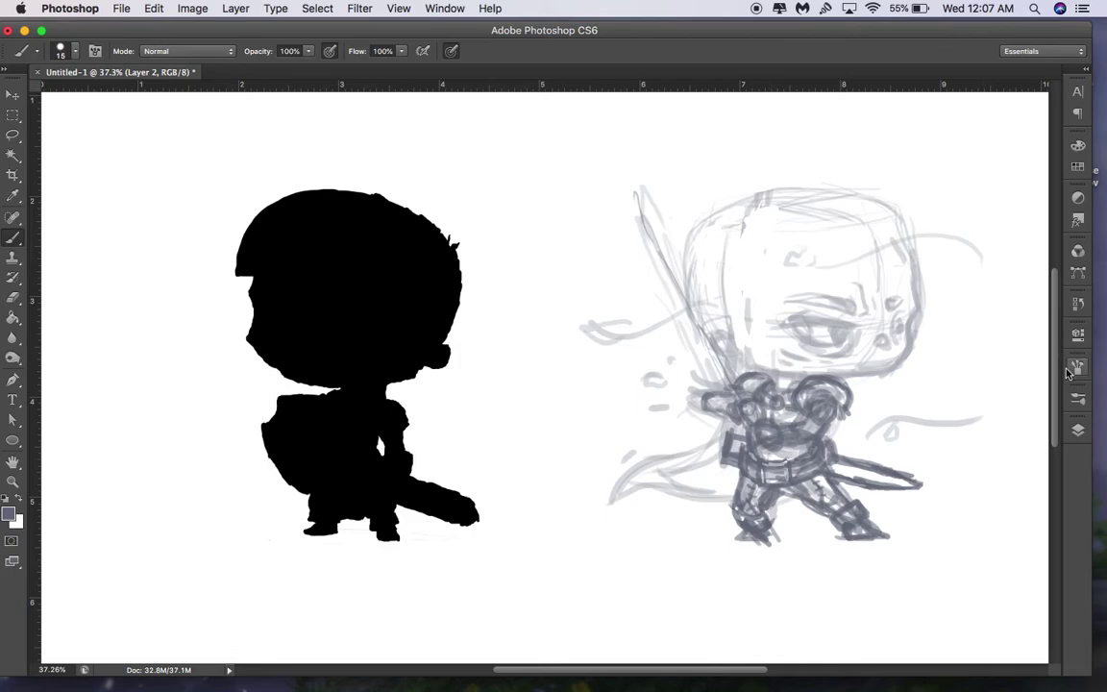
left_click(1078, 430)
left_click(908, 408)
left_click(907, 409)
left_click_drag(720, 378, 730, 390)
mouse_move(701, 347)
left_mouse_down()
mouse_move(717, 382)
mouse_move(735, 383)
mouse_move(720, 351)
mouse_move(735, 380)
left_mouse_up()
mouse_move(681, 304)
left_mouse_down()
mouse_move(709, 367)
mouse_move(640, 203)
mouse_move(675, 273)
left_mouse_up()
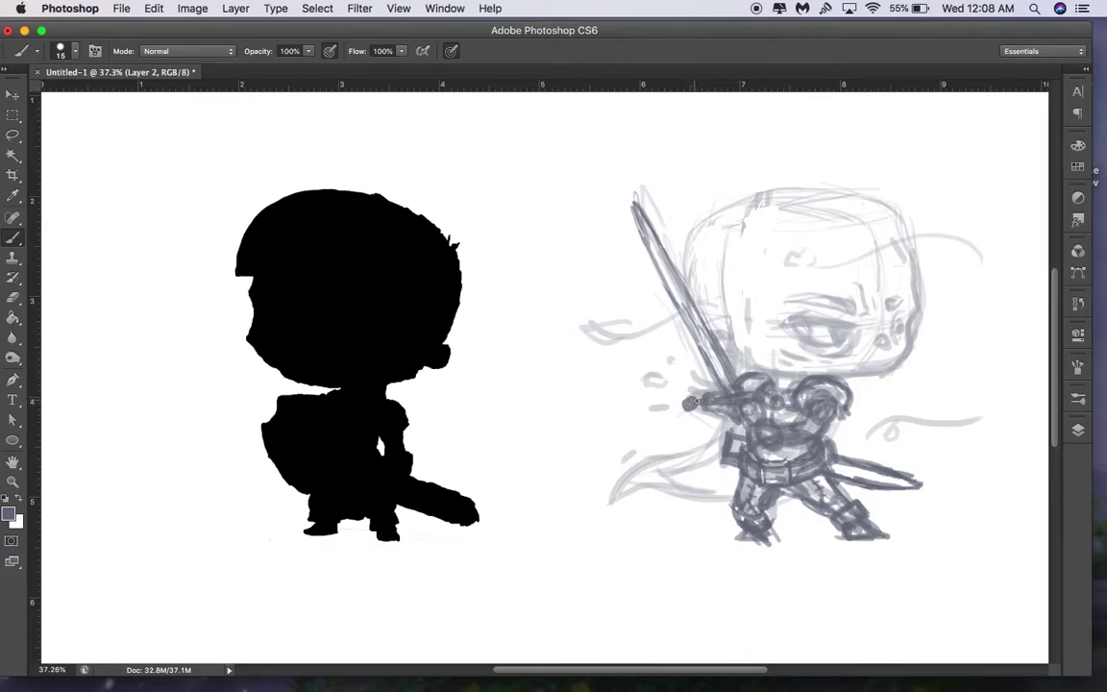
Try cloak strokes below the sword hilt, and undo them together with the round pommel
left_click_drag(729, 407, 712, 441)
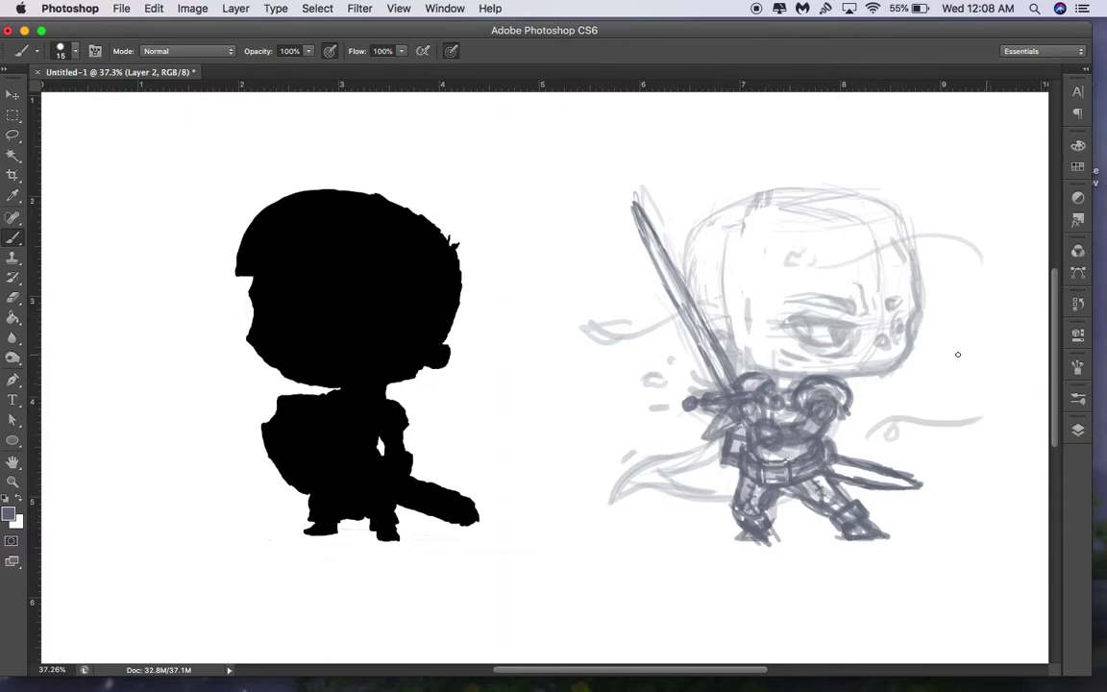
key("super+z")
key("super+alt+z")
key("super+alt+z")
key("super+alt+z")
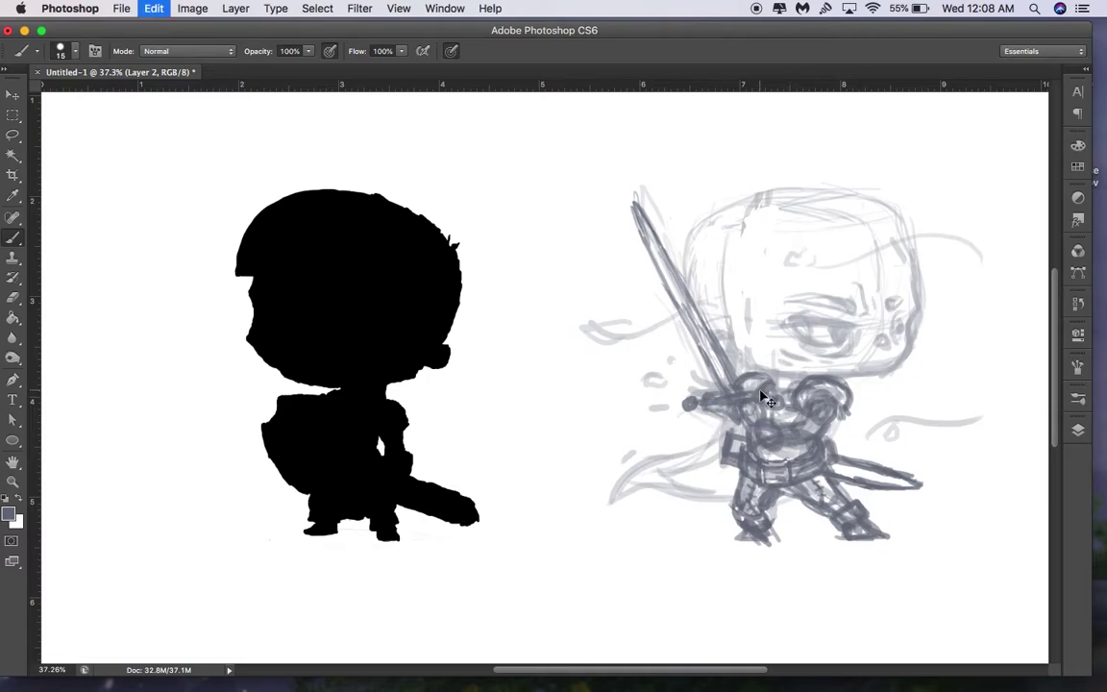
key("super+z")
key("super+z")
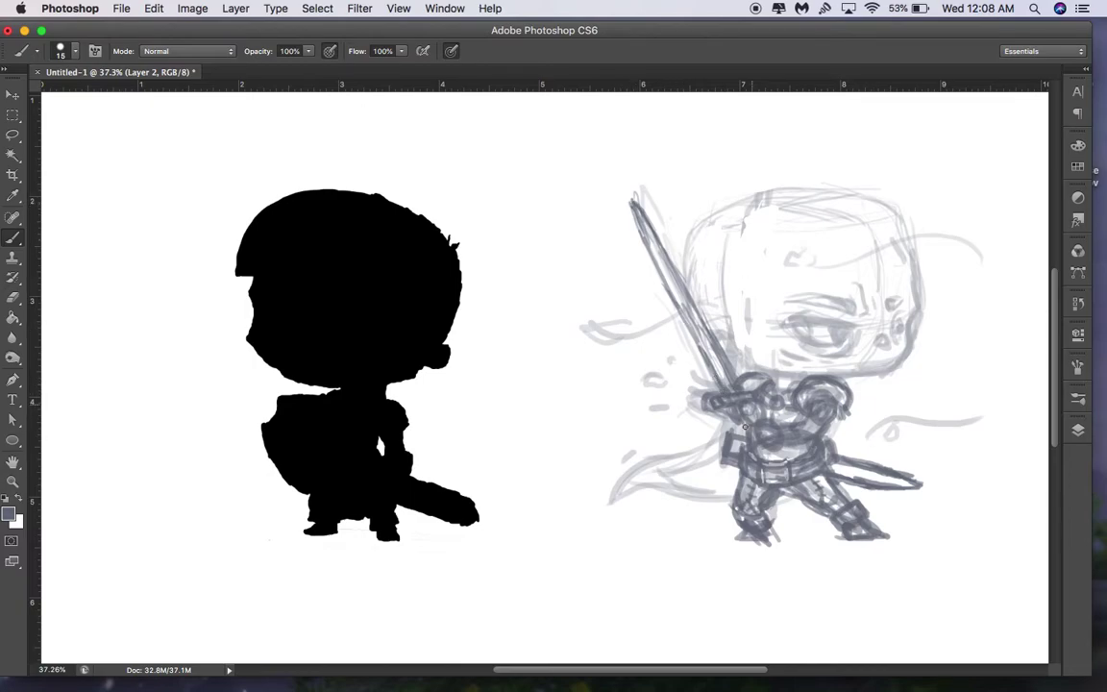
Outline the cape flowing out behind the elf's back, from the shoulder to the pointed tip and along its lower edge
left_click_drag(715, 445, 721, 428)
mouse_move(615, 501)
left_mouse_down()
mouse_move(658, 487)
mouse_move(692, 497)
left_mouse_up()
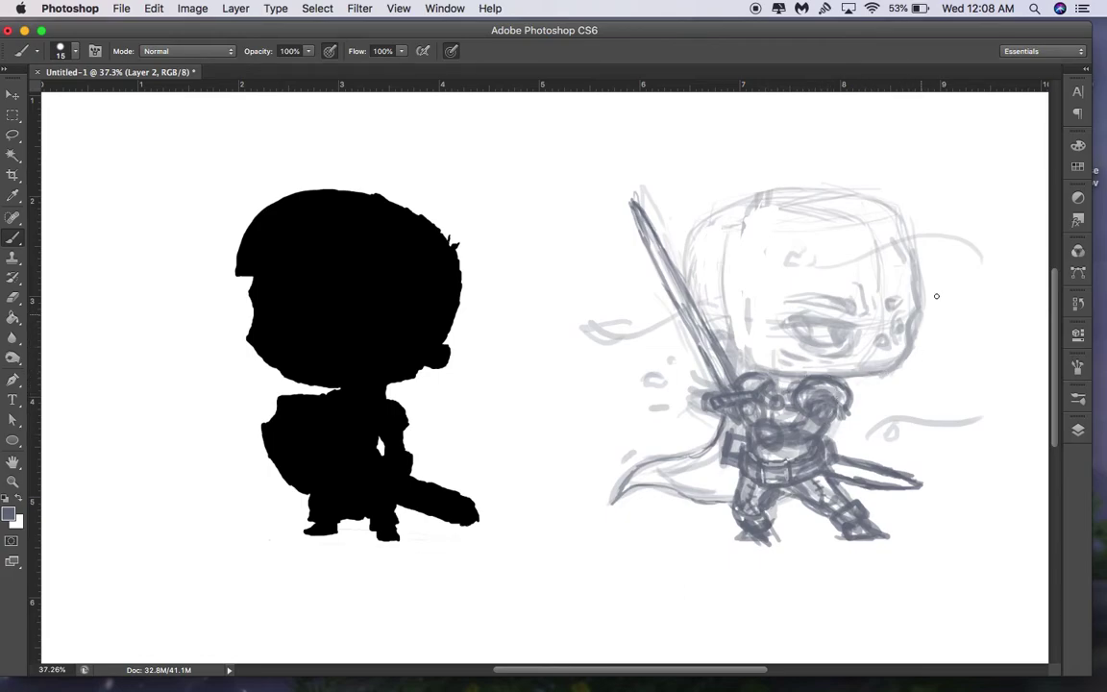
Sketch the elf's swept fringe, crown outline and hairline down the temple, using a brush of up to 35 px
mouse_move(812, 269)
left_mouse_down()
mouse_move(716, 272)
mouse_move(788, 276)
left_mouse_up()
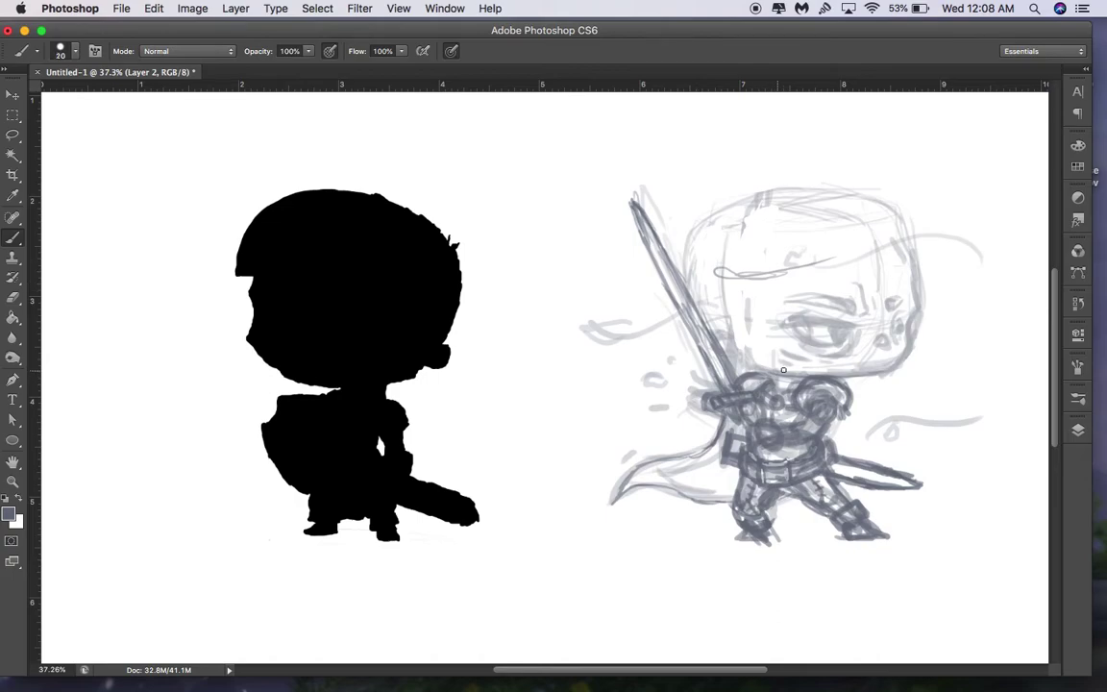
key("]")
mouse_move(828, 257)
left_mouse_down()
mouse_move(841, 227)
mouse_move(782, 201)
left_mouse_up()
mouse_move(857, 227)
left_mouse_down()
mouse_move(901, 235)
mouse_move(892, 216)
mouse_move(898, 238)
mouse_move(916, 211)
mouse_move(921, 263)
left_mouse_up()
mouse_move(922, 262)
left_mouse_down()
mouse_move(892, 199)
mouse_move(893, 241)
mouse_move(858, 225)
left_mouse_up()
left_click_drag(868, 229, 813, 258)
left_click_drag(867, 224, 815, 257)
mouse_move(838, 207)
left_mouse_down()
mouse_move(788, 189)
mouse_move(730, 196)
mouse_move(879, 194)
mouse_move(888, 231)
mouse_move(870, 253)
mouse_move(847, 247)
mouse_move(870, 237)
mouse_move(861, 191)
mouse_move(884, 243)
mouse_move(911, 261)
mouse_move(870, 229)
mouse_move(760, 246)
mouse_move(746, 338)
left_mouse_up()
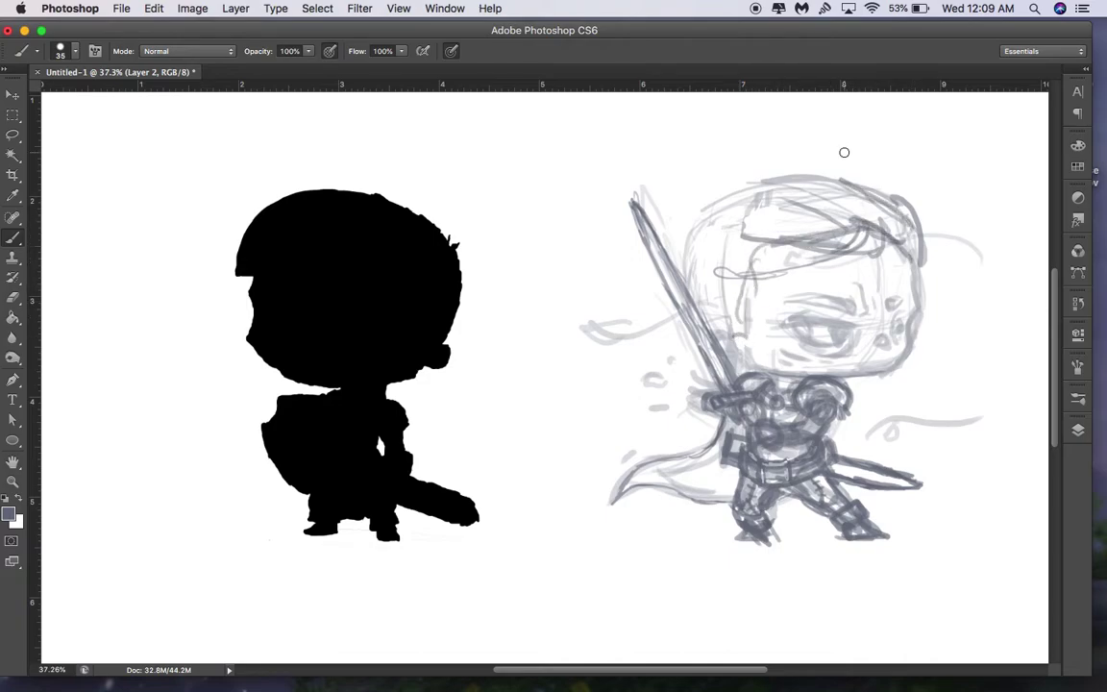
Rework the fringe, top hair outline and sideburn on the elf's head
mouse_move(818, 237)
left_mouse_down()
mouse_move(886, 254)
mouse_move(910, 235)
mouse_move(858, 224)
mouse_move(897, 244)
mouse_move(927, 235)
mouse_move(917, 228)
mouse_move(930, 269)
left_mouse_up()
mouse_move(687, 229)
left_mouse_down()
mouse_move(768, 213)
mouse_move(826, 231)
mouse_move(826, 197)
mouse_move(912, 252)
mouse_move(851, 197)
left_mouse_up()
left_click_drag(774, 247, 722, 343)
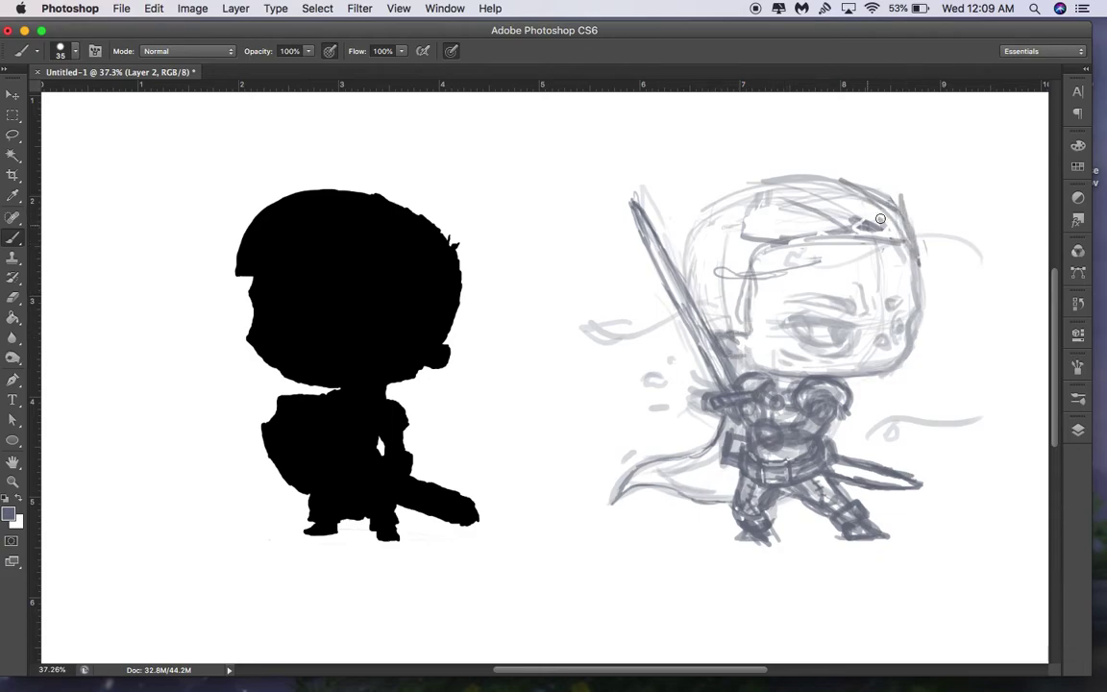
mouse_move(893, 242)
left_mouse_down()
mouse_move(895, 195)
mouse_move(875, 253)
mouse_move(847, 243)
mouse_move(876, 239)
mouse_move(837, 190)
mouse_move(786, 166)
mouse_move(812, 223)
mouse_move(777, 184)
mouse_move(731, 176)
mouse_move(812, 237)
mouse_move(866, 241)
mouse_move(893, 229)
mouse_move(873, 243)
mouse_move(902, 238)
mouse_move(892, 204)
mouse_move(793, 212)
mouse_move(819, 227)
mouse_move(816, 246)
mouse_move(747, 226)
mouse_move(760, 168)
mouse_move(721, 191)
mouse_move(761, 265)
mouse_move(763, 243)
mouse_move(701, 215)
mouse_move(688, 249)
mouse_move(680, 239)
mouse_move(756, 256)
mouse_move(718, 297)
mouse_move(759, 283)
mouse_move(690, 218)
mouse_move(717, 181)
mouse_move(678, 250)
mouse_move(683, 223)
mouse_move(751, 338)
mouse_move(721, 331)
left_mouse_up()
Sketch a long ponytail with a round hair tie behind the elf's head, falling past the sword to the cape
mouse_move(672, 220)
left_mouse_down()
mouse_move(663, 357)
mouse_move(678, 307)
mouse_move(696, 341)
mouse_move(675, 326)
mouse_move(669, 357)
mouse_move(684, 379)
mouse_move(738, 378)
mouse_move(689, 394)
mouse_move(677, 433)
mouse_move(684, 461)
mouse_move(698, 381)
mouse_move(684, 423)
mouse_move(688, 471)
mouse_move(711, 480)
mouse_move(670, 279)
mouse_move(681, 336)
mouse_move(675, 231)
mouse_move(660, 220)
mouse_move(679, 253)
left_mouse_up()
left_click_drag(663, 348, 680, 403)
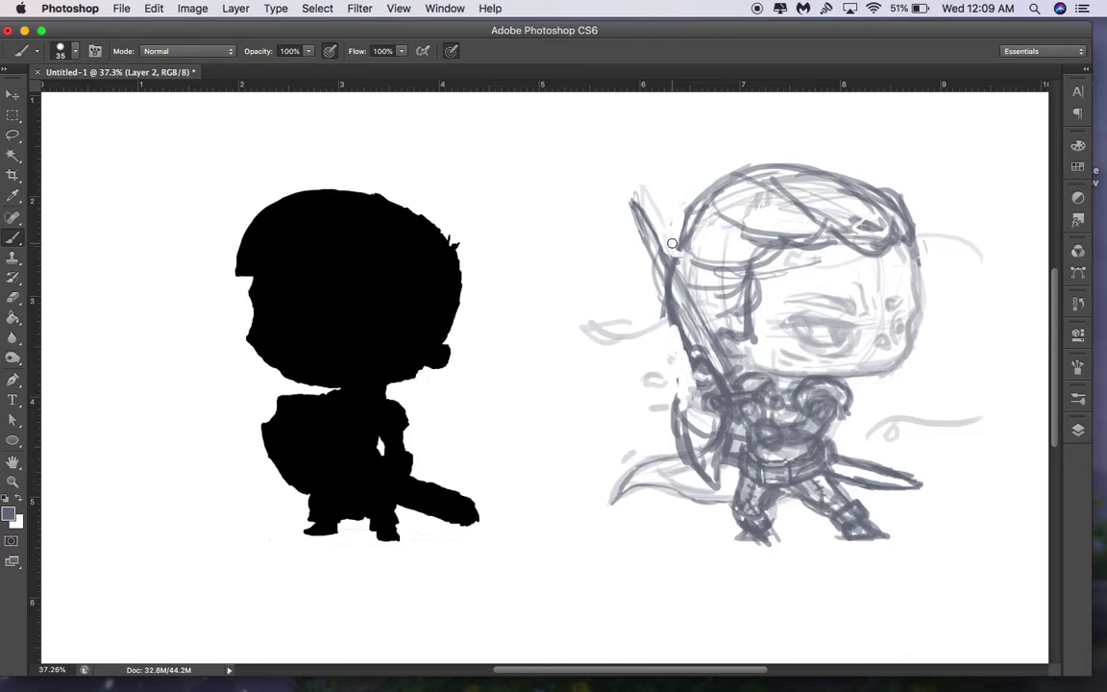
mouse_move(676, 251)
left_mouse_down()
mouse_move(684, 240)
mouse_move(642, 321)
mouse_move(658, 411)
left_mouse_up()
mouse_move(643, 283)
left_mouse_down()
mouse_move(691, 443)
mouse_move(674, 485)
left_mouse_up()
mouse_move(716, 417)
left_mouse_down()
mouse_move(684, 478)
mouse_move(660, 482)
left_mouse_up()
mouse_move(685, 437)
left_mouse_down()
mouse_move(655, 403)
mouse_move(639, 297)
mouse_move(703, 190)
left_mouse_up()
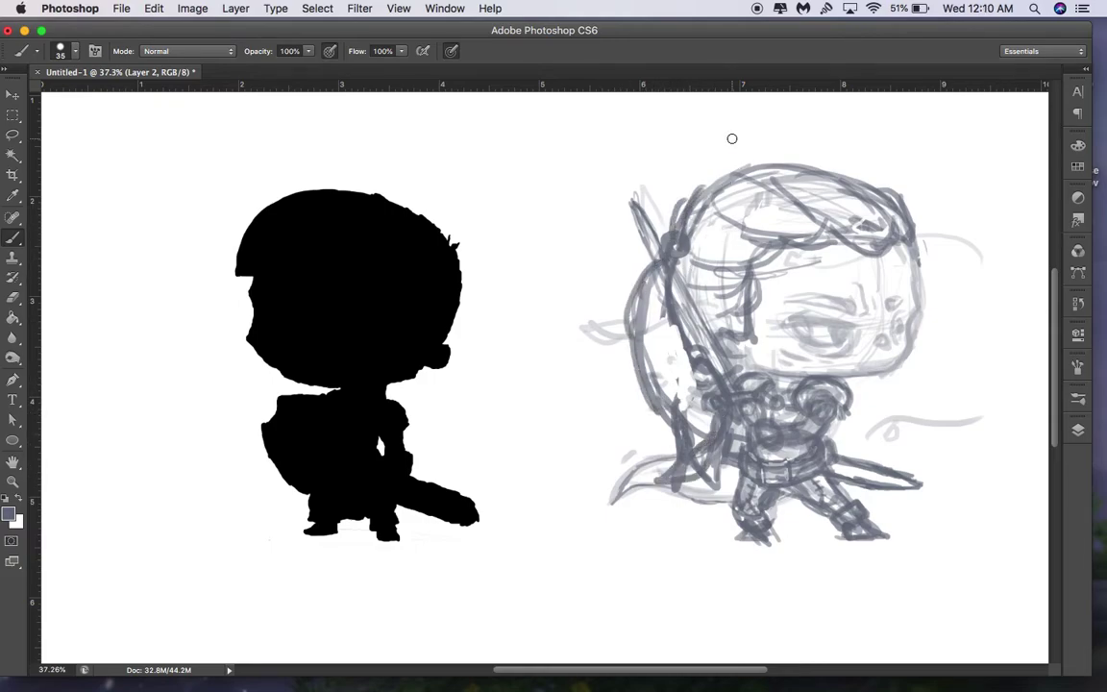
Clean the ponytail lines off the sword blade and redraw the hair outline higher across the crown
mouse_move(687, 408)
left_mouse_down()
mouse_move(705, 450)
mouse_move(692, 468)
mouse_move(695, 430)
mouse_move(672, 407)
mouse_move(679, 362)
left_mouse_up()
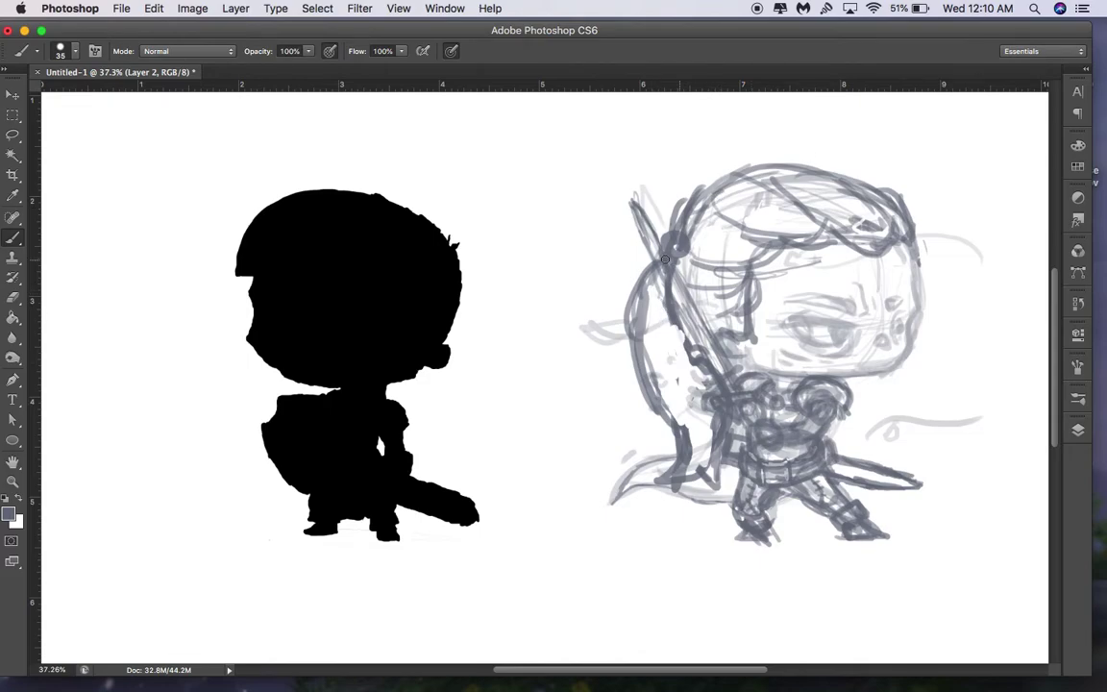
mouse_move(659, 256)
left_mouse_down()
mouse_move(639, 224)
mouse_move(711, 355)
left_mouse_up()
mouse_move(709, 187)
left_mouse_down()
mouse_move(738, 157)
mouse_move(780, 163)
mouse_move(859, 190)
mouse_move(886, 222)
mouse_move(797, 192)
mouse_move(759, 154)
mouse_move(787, 155)
mouse_move(896, 190)
mouse_move(894, 215)
left_mouse_up()
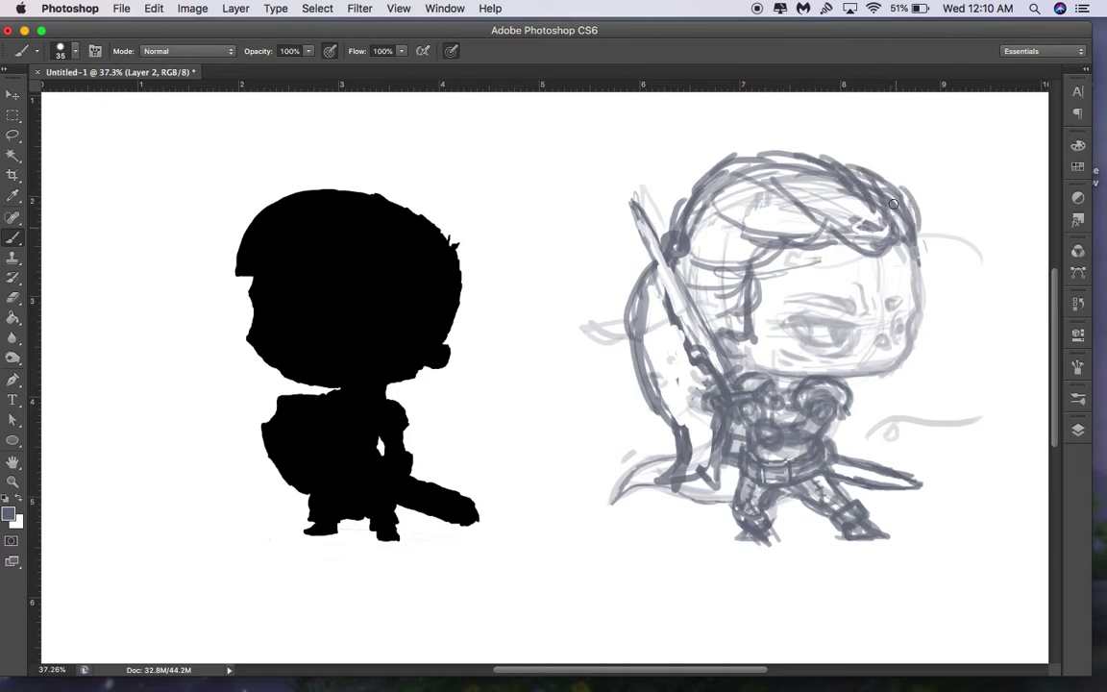
Darken the elf's face edge, eye, brows and frown lines, and redraw the sideburn beside the ear
left_click_drag(912, 255, 910, 344)
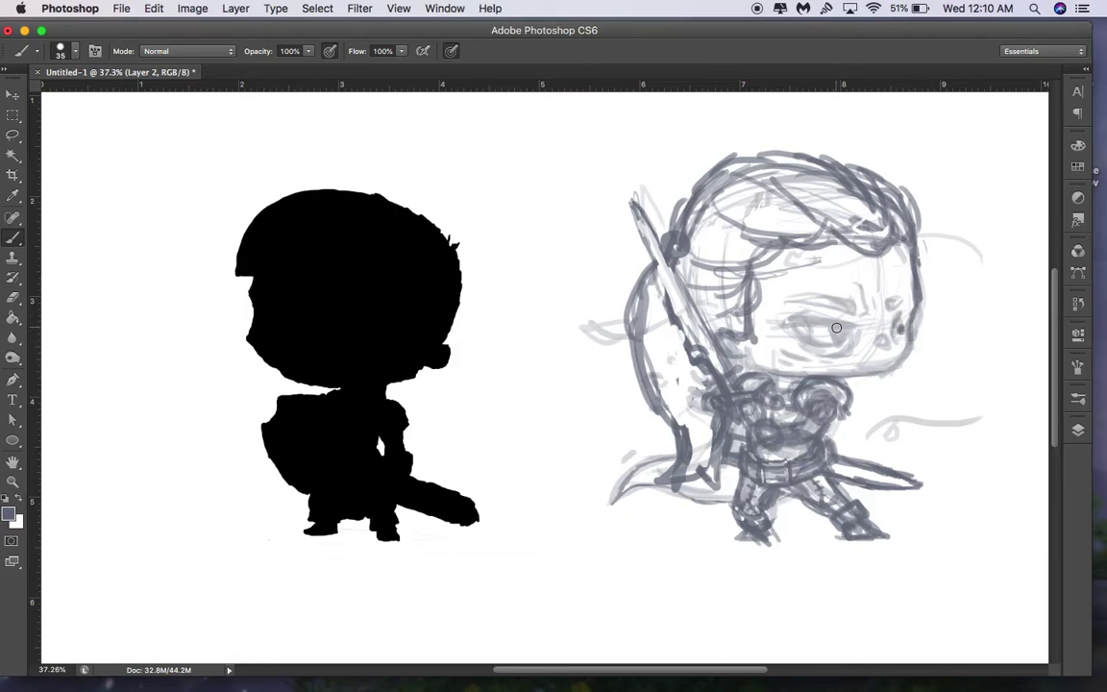
mouse_move(835, 329)
left_mouse_down()
mouse_move(794, 324)
mouse_move(865, 328)
left_mouse_up()
left_click_drag(807, 297, 850, 306)
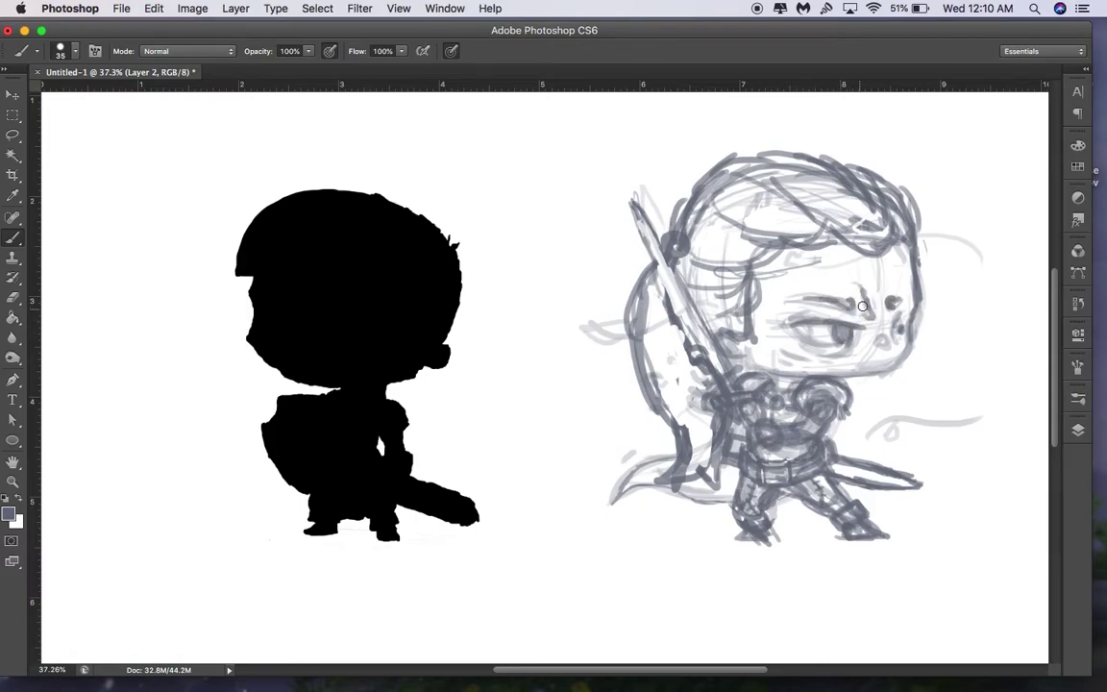
left_click_drag(877, 295, 880, 309)
left_click_drag(741, 304, 750, 343)
left_click_drag(746, 354, 768, 373)
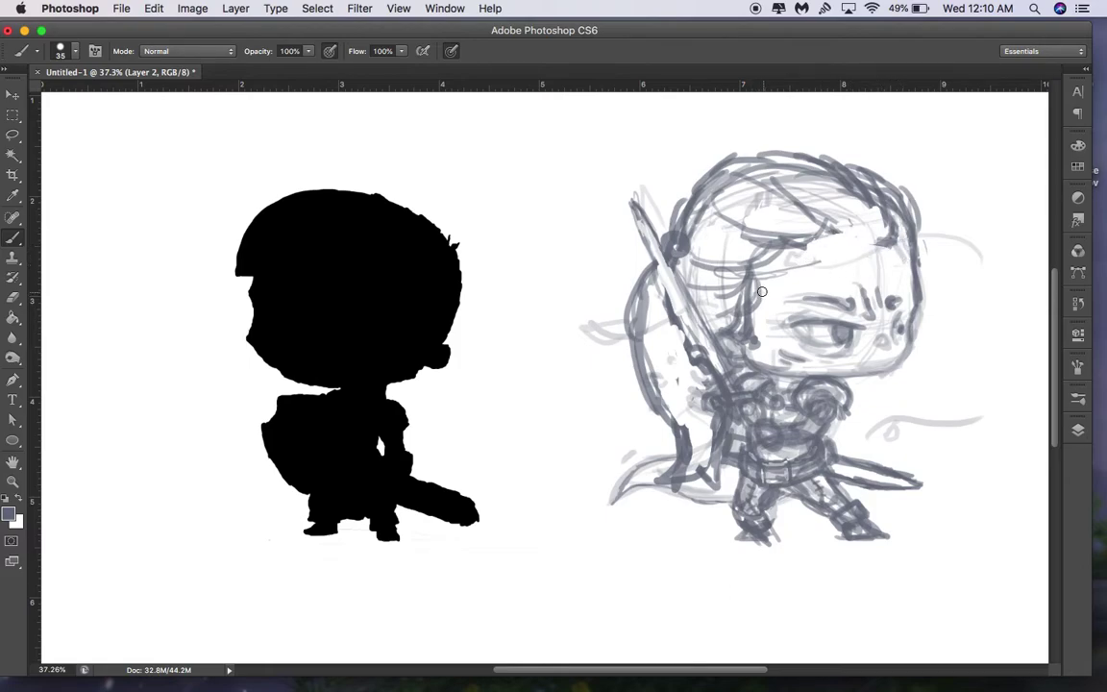
Redraw the fringe as a low band across the forehead and extend the hair outline down the far side of the head
left_click_drag(745, 235, 875, 249)
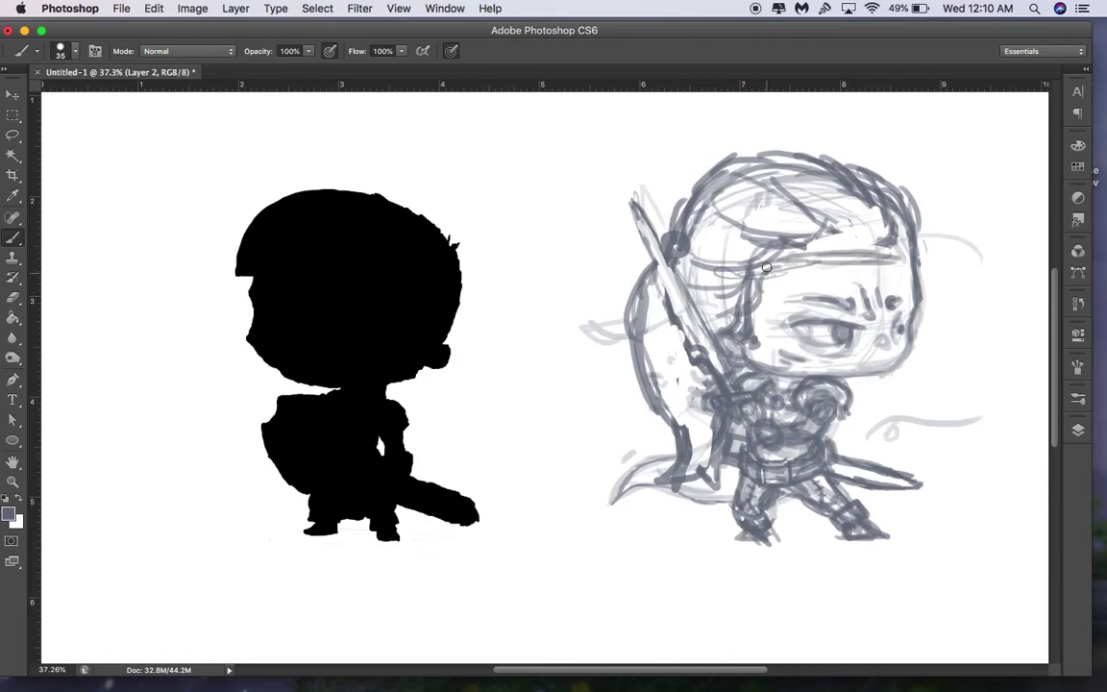
left_click_drag(678, 242, 807, 223)
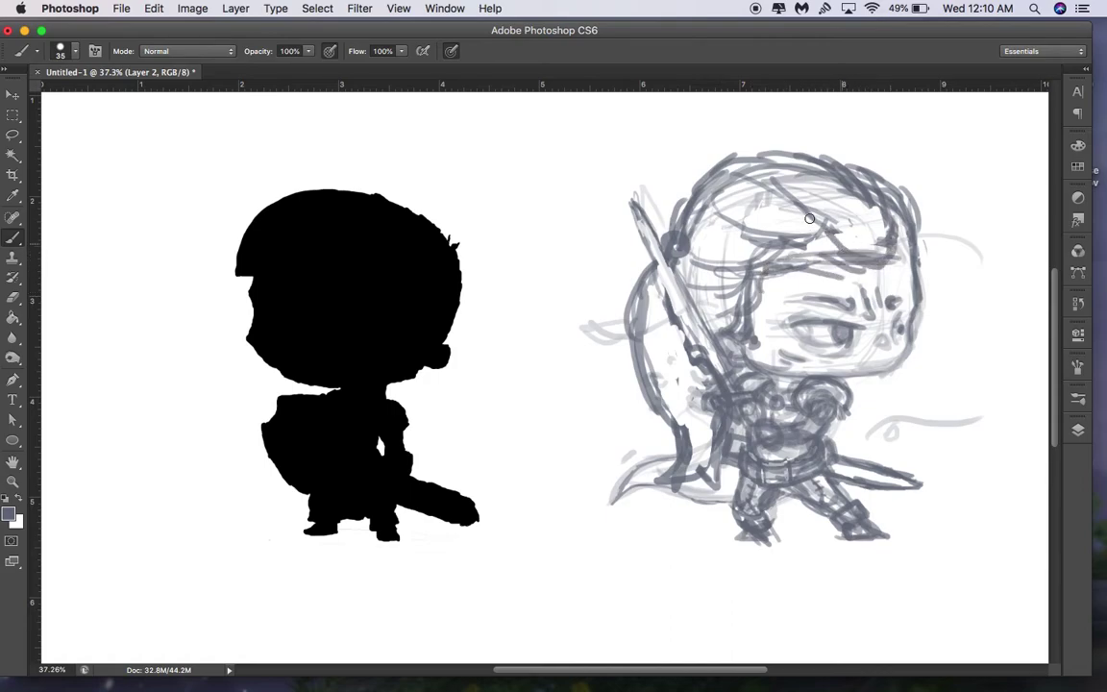
left_click_drag(816, 224, 917, 247)
left_click_drag(929, 276, 921, 217)
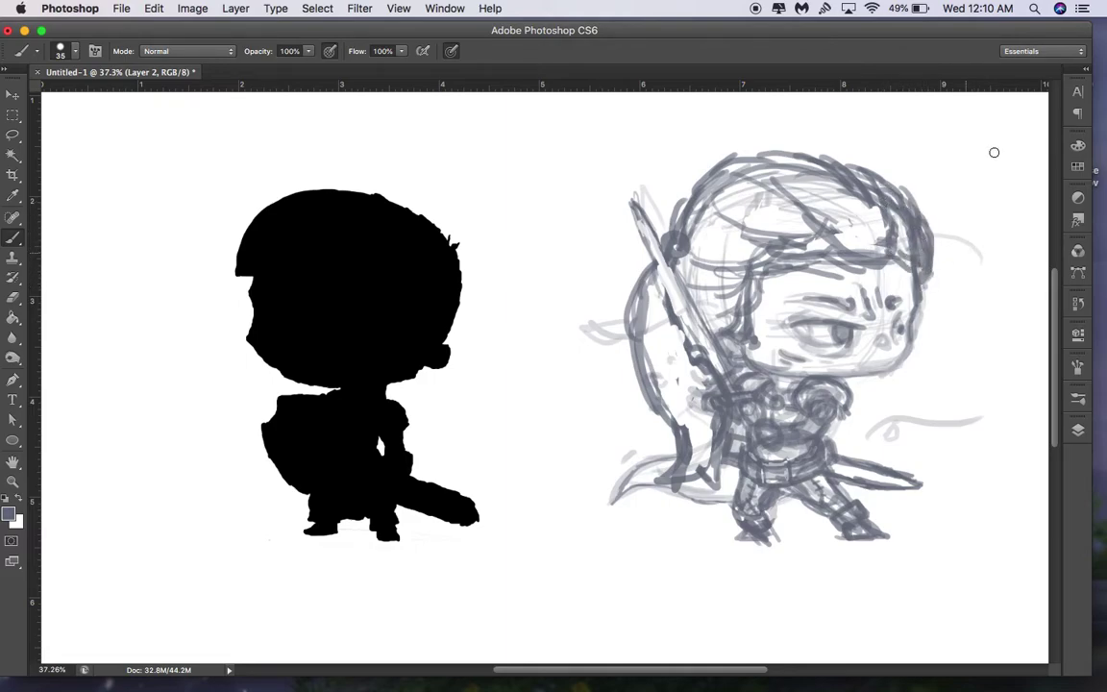
Erase the inner hair and fringe lines within the outer outline of the elf's head
mouse_move(786, 270)
left_mouse_down()
mouse_move(838, 236)
mouse_move(719, 292)
left_mouse_up()
mouse_move(735, 222)
left_mouse_down()
mouse_move(711, 223)
mouse_move(730, 207)
mouse_move(716, 216)
mouse_move(786, 196)
mouse_move(721, 197)
mouse_move(759, 219)
mouse_move(822, 221)
mouse_move(820, 172)
mouse_move(761, 169)
mouse_move(814, 199)
mouse_move(826, 225)
mouse_move(917, 231)
left_mouse_up()
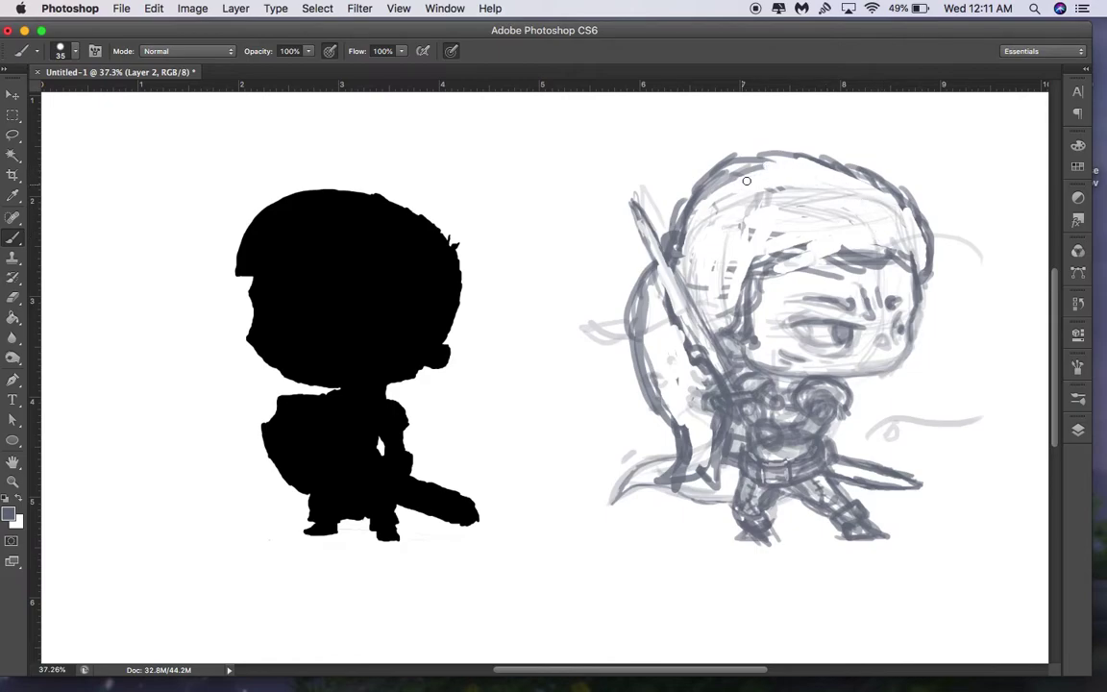
mouse_move(821, 251)
left_mouse_down()
mouse_move(780, 270)
mouse_move(873, 270)
mouse_move(769, 231)
mouse_move(899, 253)
mouse_move(777, 232)
mouse_move(723, 248)
mouse_move(709, 240)
mouse_move(814, 235)
left_mouse_up()
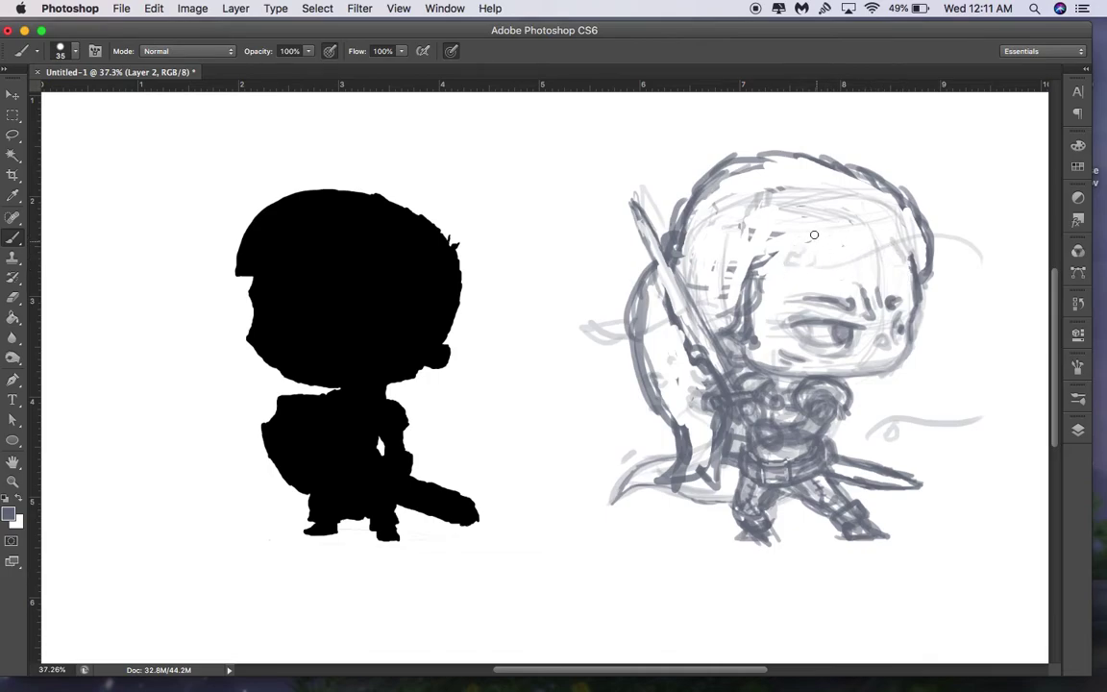
key("super+z")
Draw a curved, pulled-back hairline from the far side of the forehead to the temple, with short strands behind it
left_click_drag(916, 272, 918, 211)
mouse_move(913, 252)
left_mouse_down()
mouse_move(882, 226)
mouse_move(836, 218)
left_mouse_up()
mouse_move(762, 263)
left_mouse_down()
mouse_move(916, 235)
mouse_move(915, 224)
mouse_move(889, 219)
mouse_move(879, 236)
mouse_move(852, 212)
mouse_move(785, 195)
mouse_move(774, 235)
mouse_move(719, 259)
mouse_move(714, 271)
mouse_move(744, 289)
mouse_move(732, 308)
mouse_move(725, 213)
left_mouse_up()
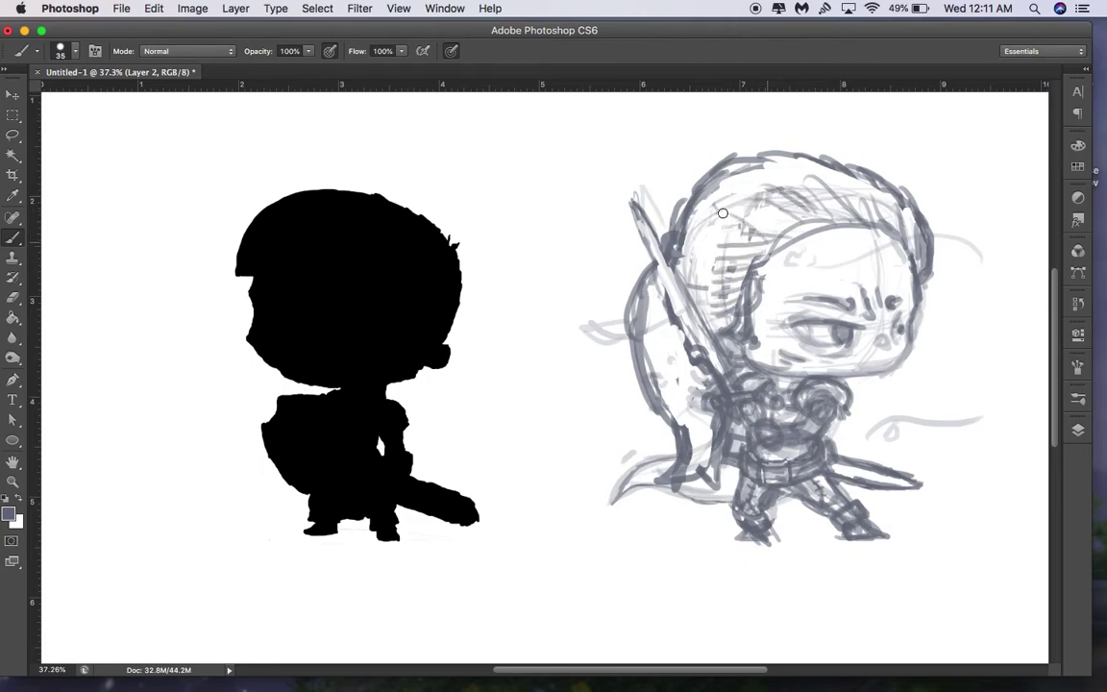
Darken the hairline into the face edge, remove the high outer hair outline and step back through surplus strokes
mouse_move(847, 221)
left_mouse_down()
mouse_move(715, 195)
mouse_move(824, 234)
mouse_move(858, 228)
mouse_move(692, 223)
left_mouse_up()
left_click_drag(692, 223, 765, 247)
mouse_move(915, 258)
left_mouse_down()
mouse_move(822, 216)
mouse_move(807, 182)
mouse_move(754, 151)
left_mouse_up()
key("super+alt+z")
key("super+alt+z")
key("super+alt+z")
key("super+alt+z")
key("super+alt+z")
key("super+alt+z")
key("super+alt+z")
key("super+alt+z")
key("super+alt+z")
key("super+alt+z")
key("super+alt+z")
key("super+alt+z")
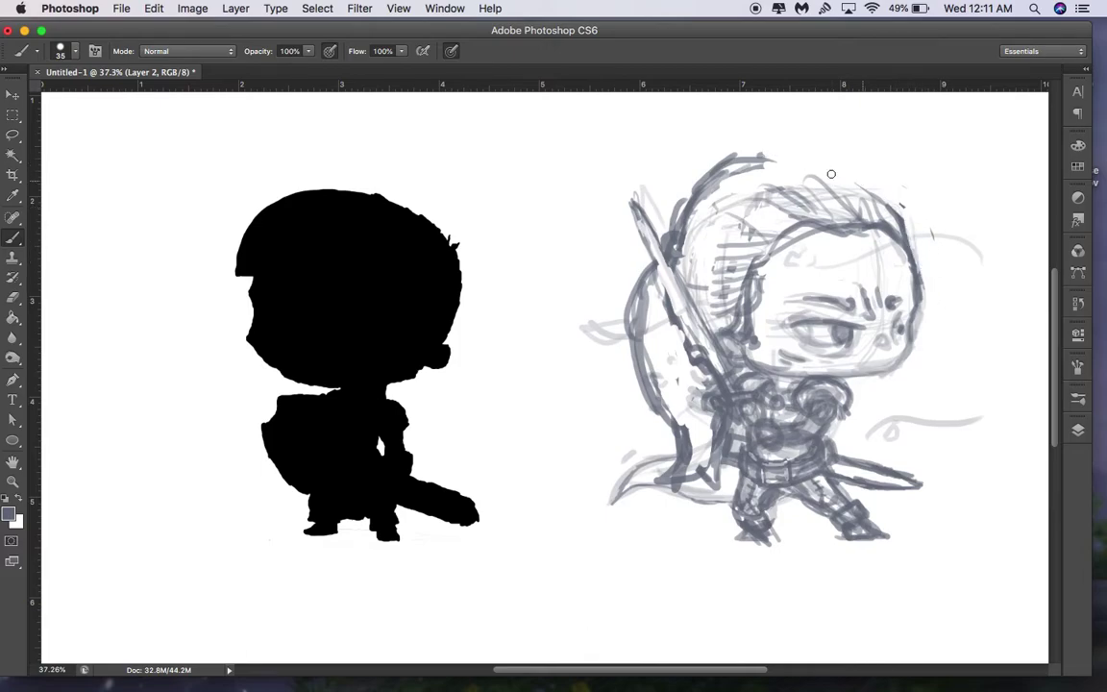
key("super+alt+z")
key("super+alt+z")
key("super+alt+z")
Redraw the hair's outer outline lower and rounder around the crown, and clear lines along the temple hairline
mouse_move(715, 171)
left_mouse_down()
mouse_move(863, 196)
mouse_move(905, 232)
mouse_move(816, 188)
mouse_move(726, 201)
mouse_move(733, 184)
mouse_move(695, 210)
mouse_move(676, 299)
left_mouse_up()
mouse_move(687, 256)
left_mouse_down()
mouse_move(710, 193)
mouse_move(767, 180)
left_mouse_up()
mouse_move(693, 190)
left_mouse_down()
mouse_move(765, 155)
mouse_move(741, 156)
left_mouse_up()
mouse_move(735, 303)
left_mouse_down()
mouse_move(741, 328)
mouse_move(750, 294)
mouse_move(758, 329)
mouse_move(761, 271)
mouse_move(757, 309)
mouse_move(738, 304)
left_mouse_up()
mouse_move(771, 255)
left_mouse_down()
mouse_move(803, 230)
mouse_move(847, 225)
left_mouse_up()
key("super+alt+z")
key("super+alt+z")
key("super+alt+z")
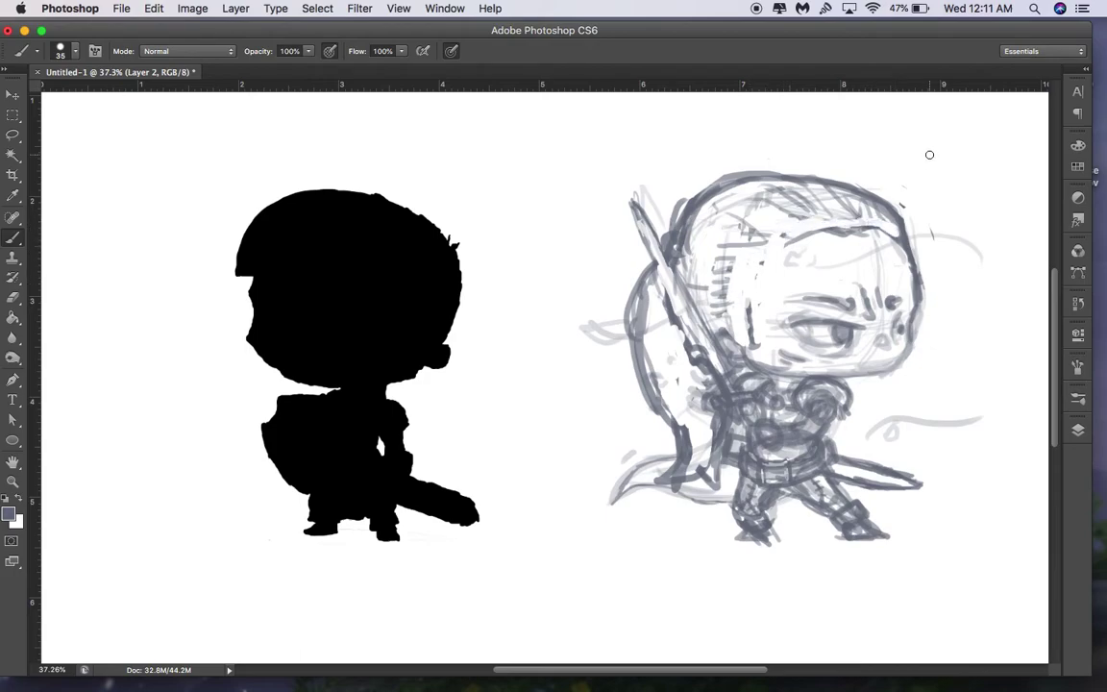
Sketch slicked-back hair strands with an angular hairline and a pointed sideburn in front of the ear
left_click_drag(774, 193, 805, 202)
mouse_move(722, 184)
left_mouse_down()
mouse_move(862, 228)
mouse_move(843, 197)
mouse_move(870, 228)
mouse_move(789, 203)
mouse_move(870, 247)
left_mouse_up()
left_click_drag(738, 194, 868, 245)
mouse_move(847, 192)
left_mouse_down()
mouse_move(872, 240)
mouse_move(903, 245)
left_mouse_up()
left_click_drag(809, 234, 732, 248)
mouse_move(820, 229)
left_mouse_down()
mouse_move(764, 249)
mouse_move(806, 216)
mouse_move(792, 235)
mouse_move(734, 258)
mouse_move(766, 347)
mouse_move(737, 330)
mouse_move(716, 334)
mouse_move(747, 352)
left_mouse_up()
mouse_move(738, 261)
left_mouse_down()
mouse_move(825, 227)
mouse_move(881, 239)
mouse_move(832, 229)
mouse_move(877, 250)
left_mouse_up()
left_click_drag(858, 200, 907, 234)
mouse_move(882, 192)
left_mouse_down()
mouse_move(916, 239)
mouse_move(865, 193)
left_mouse_up()
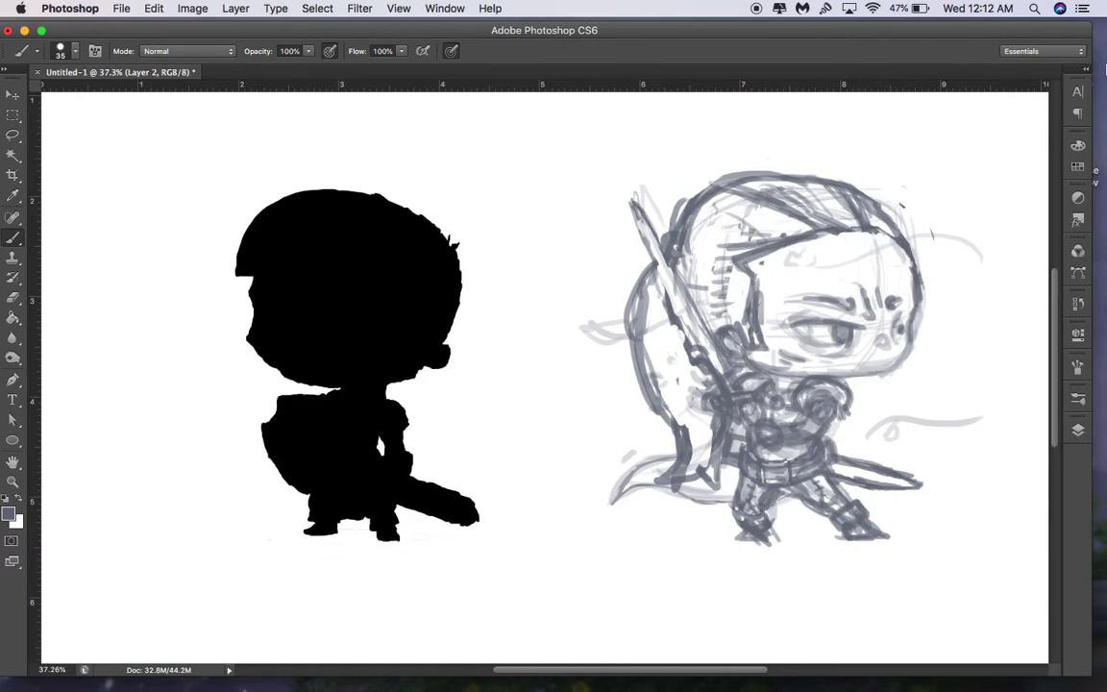
Shade the side and top of the hair with hatching and add a loose lock behind the sword's tip
left_click_drag(711, 209, 783, 246)
left_click_drag(686, 234, 720, 216)
mouse_move(685, 250)
left_mouse_down()
mouse_move(732, 223)
mouse_move(740, 234)
left_mouse_up()
mouse_move(695, 277)
left_mouse_down()
mouse_move(745, 250)
mouse_move(749, 265)
left_mouse_up()
mouse_move(707, 306)
left_mouse_down()
mouse_move(749, 280)
mouse_move(748, 298)
left_mouse_up()
left_click_drag(784, 188, 844, 200)
left_click_drag(813, 210, 851, 212)
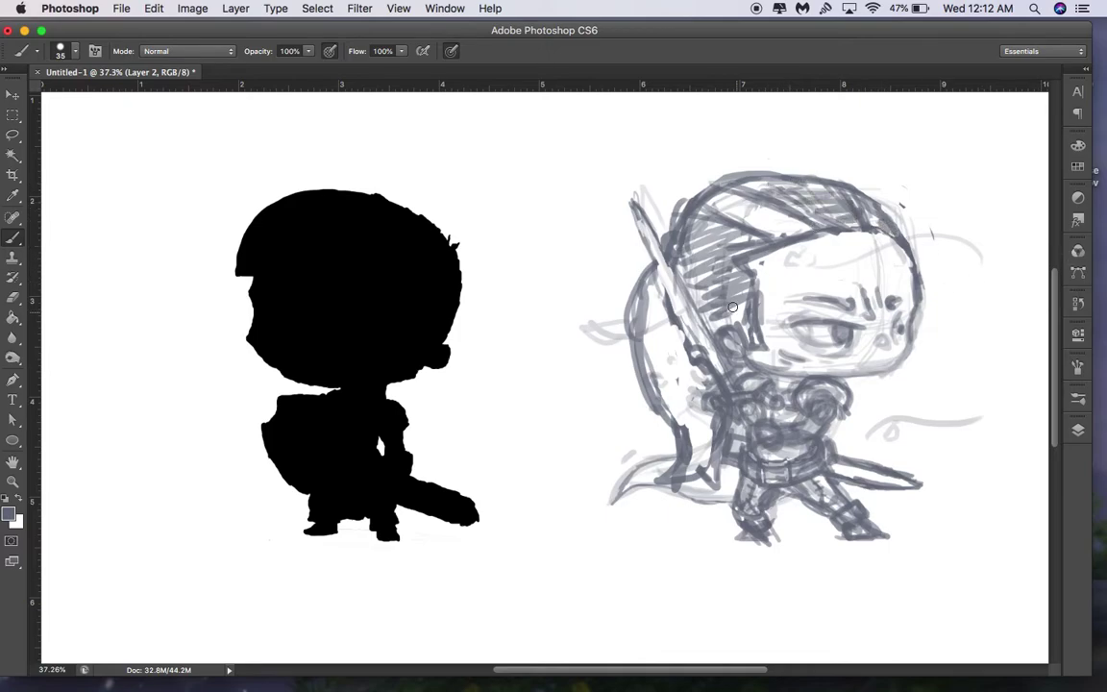
mouse_move(685, 208)
left_mouse_down()
mouse_move(678, 227)
mouse_move(673, 197)
mouse_move(642, 186)
left_mouse_up()
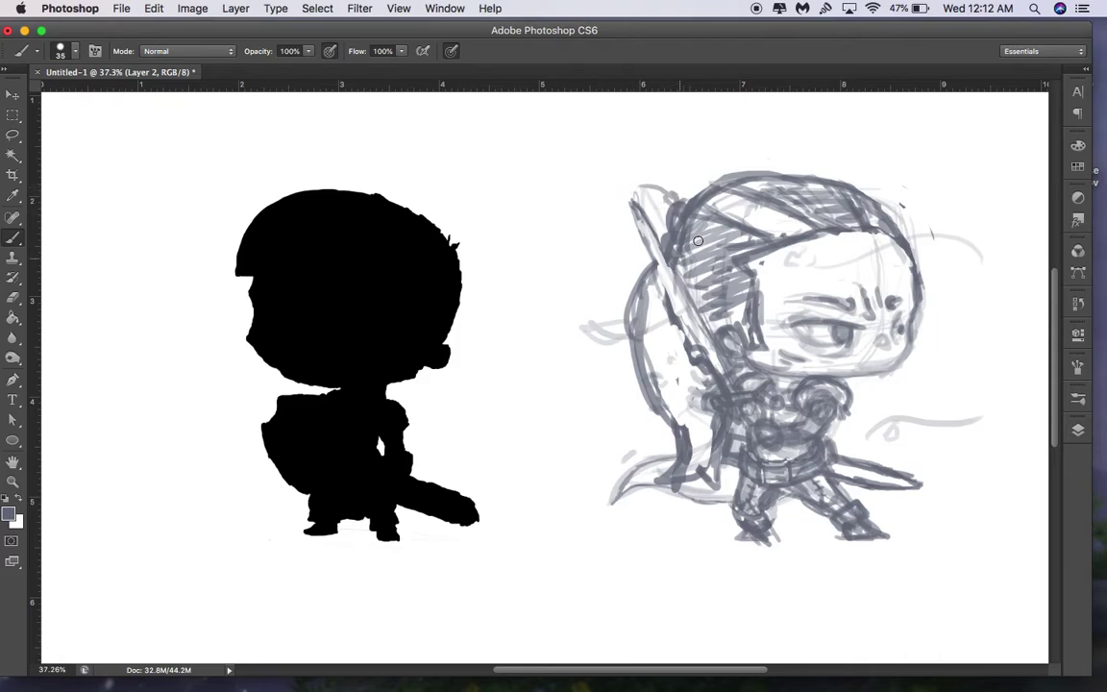
Redraw the side hair as curved strands swept back toward the ponytail and shade between them
left_click_drag(708, 219, 673, 283)
mouse_move(699, 214)
left_mouse_down()
mouse_move(669, 299)
mouse_move(701, 212)
mouse_move(754, 203)
mouse_move(746, 243)
mouse_move(699, 269)
mouse_move(745, 237)
mouse_move(709, 308)
mouse_move(733, 190)
mouse_move(785, 225)
mouse_move(701, 233)
mouse_move(724, 208)
mouse_move(752, 205)
mouse_move(688, 272)
left_mouse_up()
mouse_move(769, 223)
left_mouse_down()
mouse_move(713, 248)
mouse_move(736, 221)
mouse_move(726, 196)
mouse_move(752, 193)
left_mouse_up()
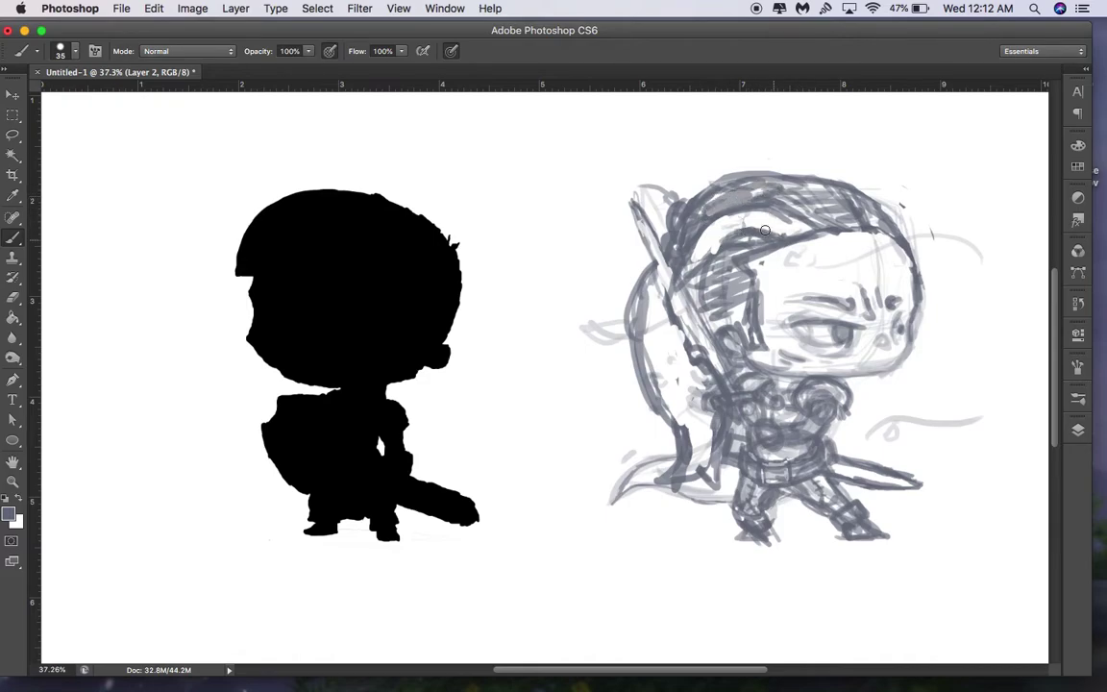
mouse_move(728, 277)
left_mouse_down()
mouse_move(708, 302)
mouse_move(715, 309)
left_mouse_up()
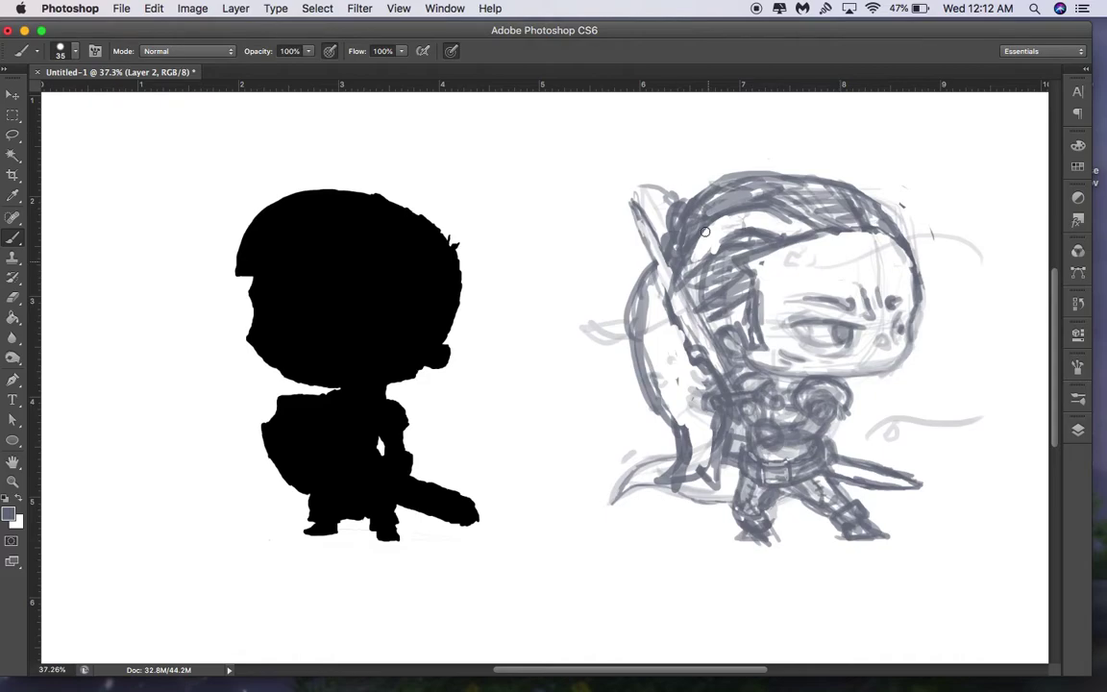
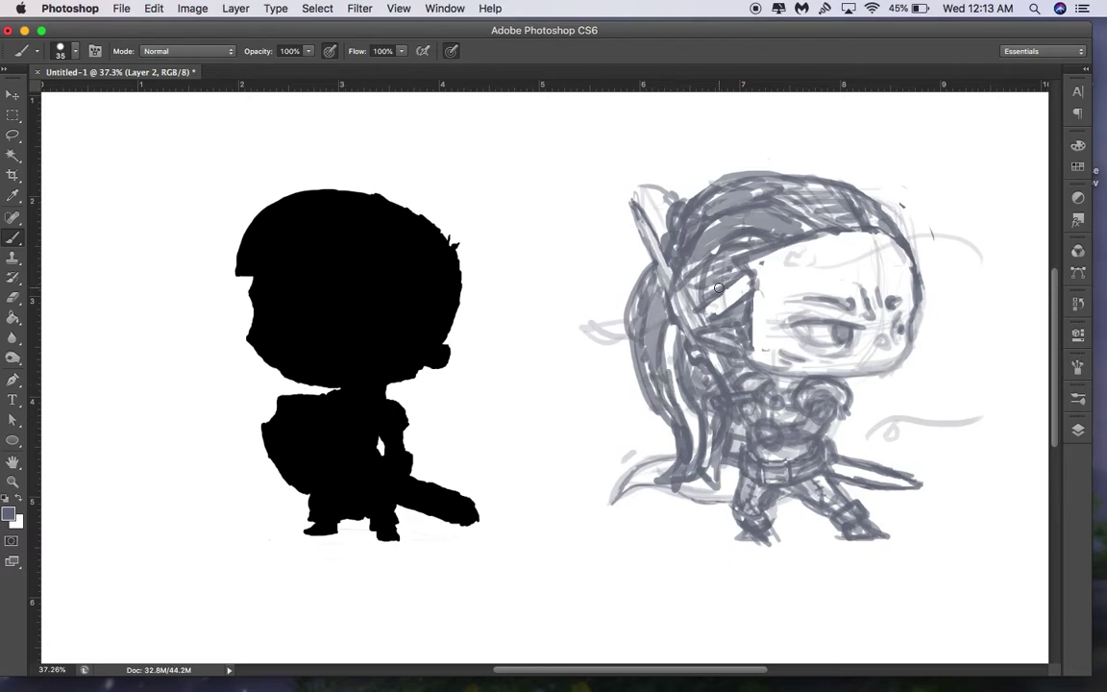
Turn off the effects on the Kingdom-Male layer to reveal the knight's original artwork
left_click(1084, 429)
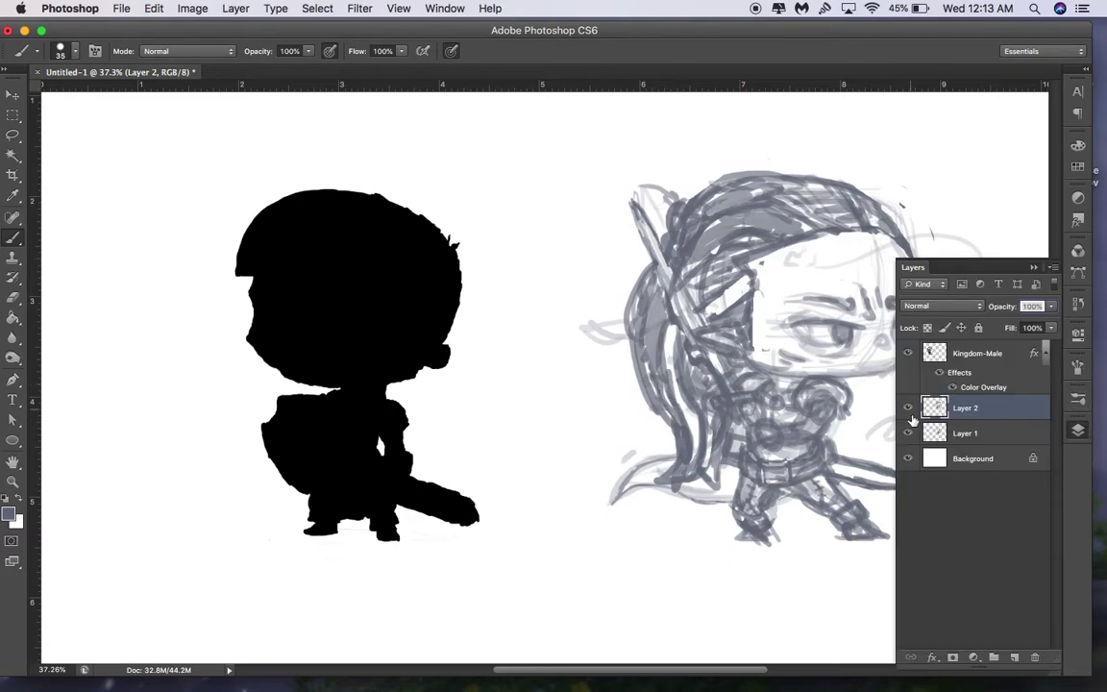
left_click(938, 372)
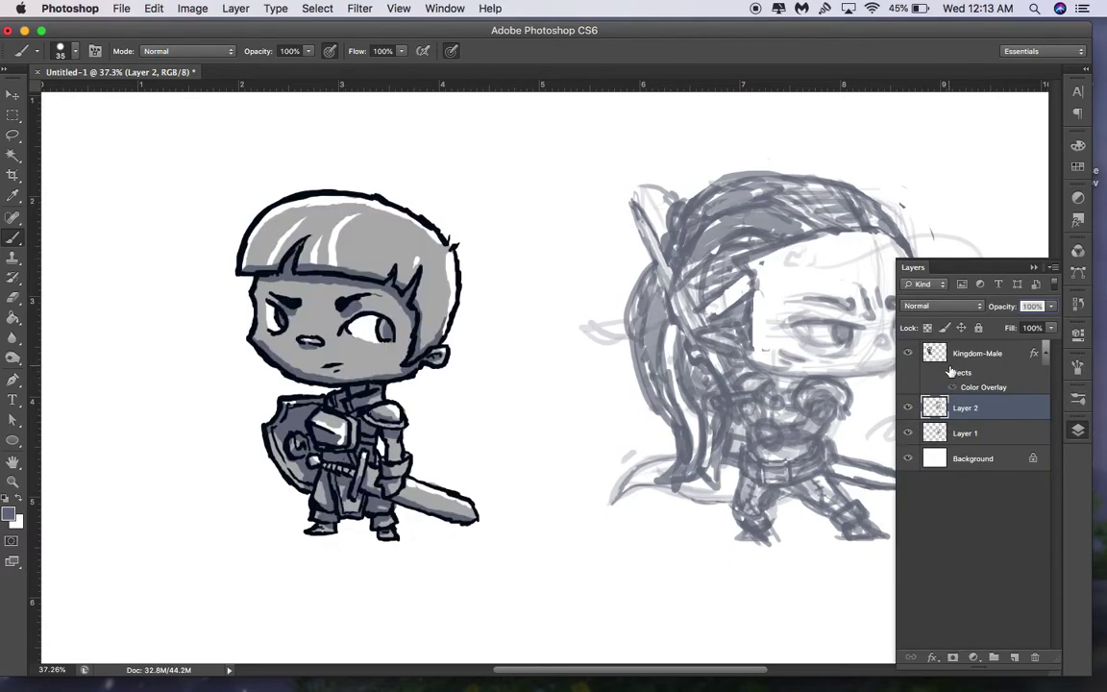
left_click(1077, 431)
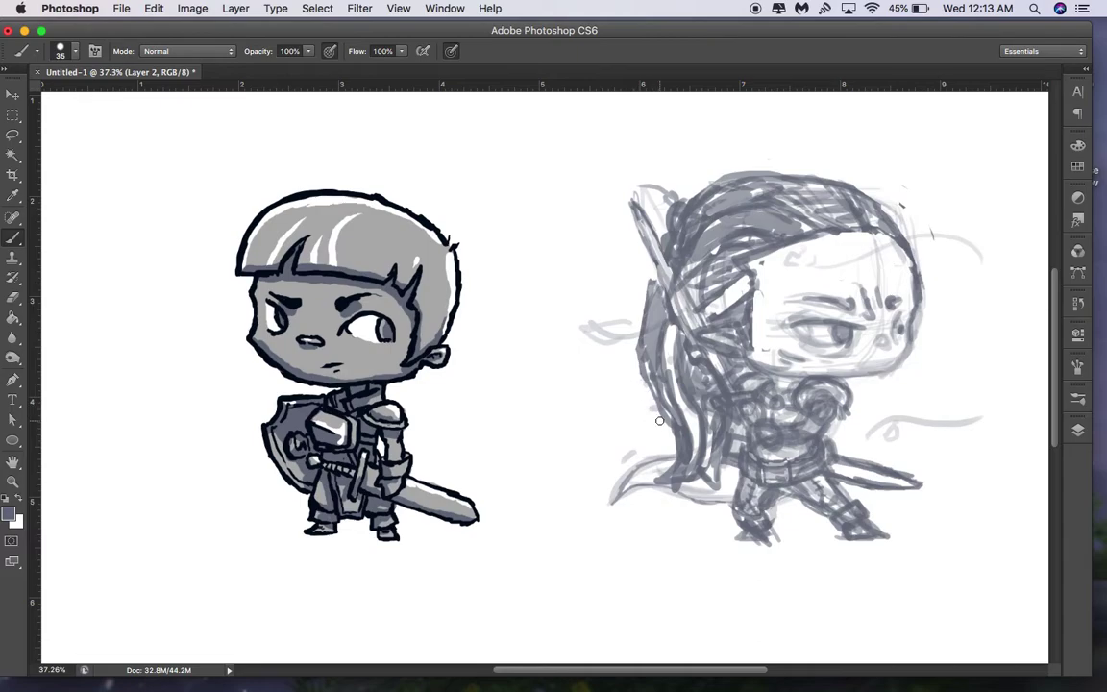
Clear surplus lines at the ponytail's lower end and sketch the cape's hem sweeping behind the legs
mouse_move(683, 493)
left_mouse_down()
mouse_move(670, 486)
mouse_move(713, 458)
mouse_move(713, 490)
left_mouse_up()
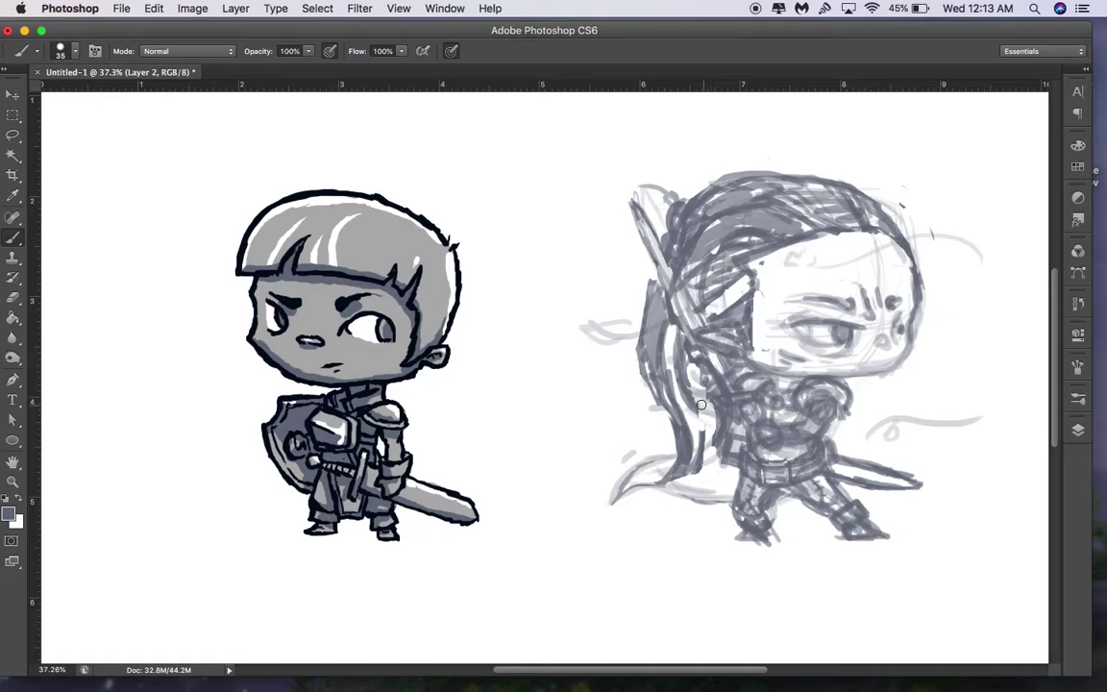
mouse_move(665, 460)
left_mouse_down()
mouse_move(617, 504)
mouse_move(653, 492)
mouse_move(688, 506)
mouse_move(782, 500)
mouse_move(723, 511)
mouse_move(733, 510)
mouse_move(723, 429)
mouse_move(699, 503)
mouse_move(687, 498)
mouse_move(739, 521)
left_mouse_up()
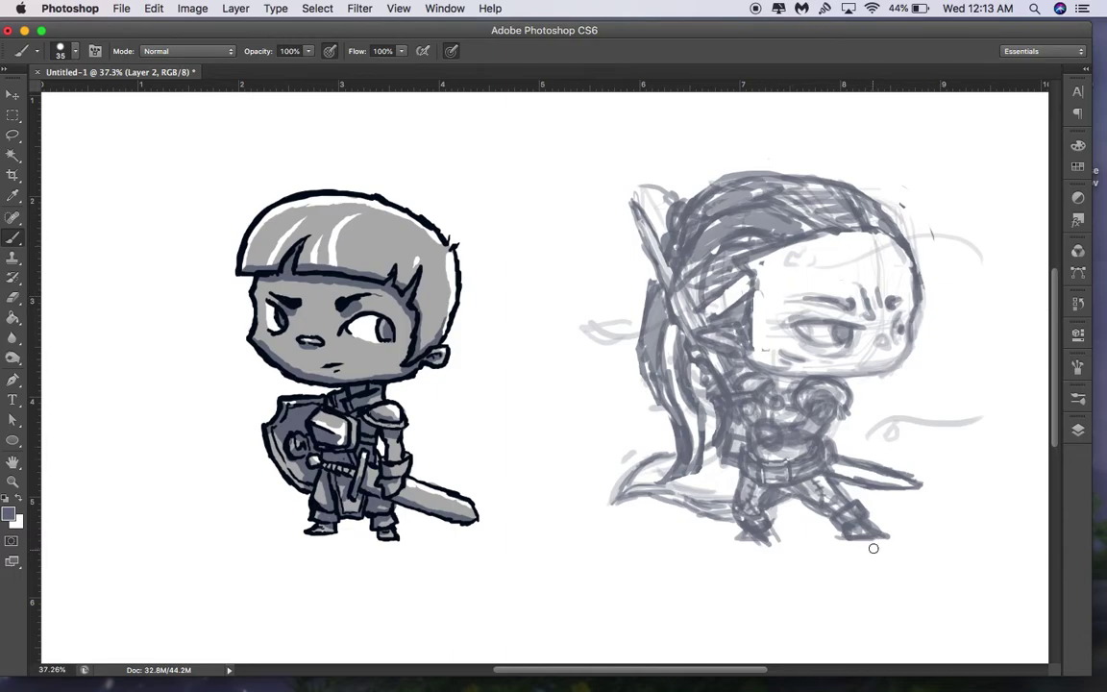
Sketch a flat ground shadow beneath the feet and small leaves with curved wind trails around the figure
mouse_move(726, 544)
left_mouse_down()
mouse_move(922, 538)
mouse_move(893, 533)
left_mouse_up()
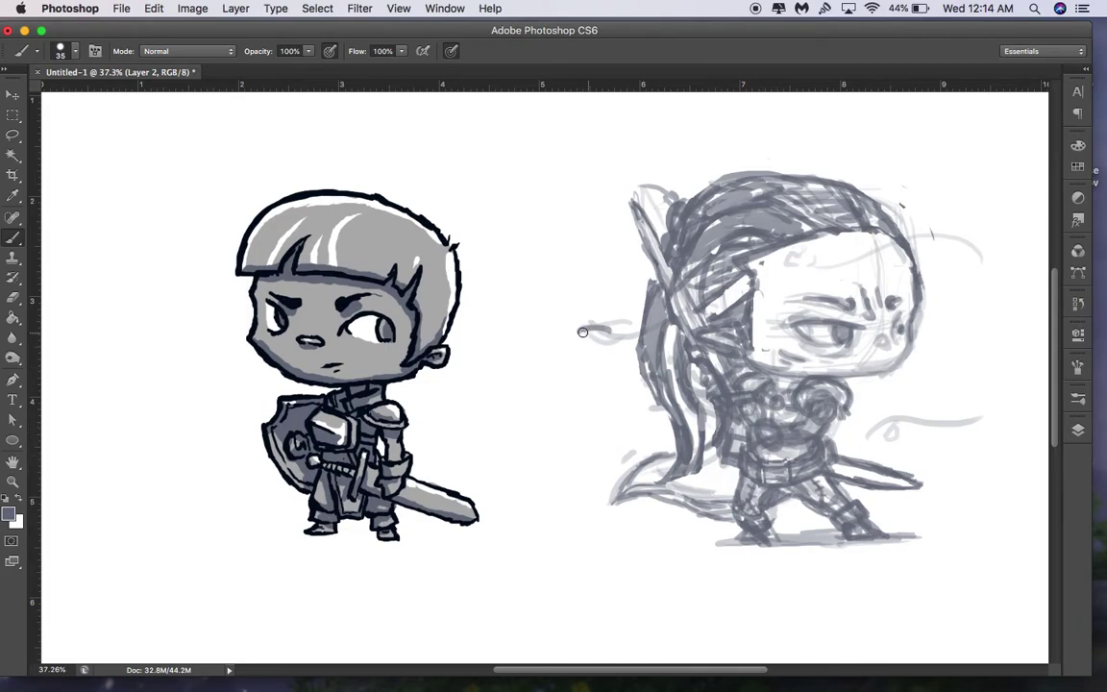
left_click_drag(607, 332, 585, 328)
left_click_drag(886, 433, 922, 419)
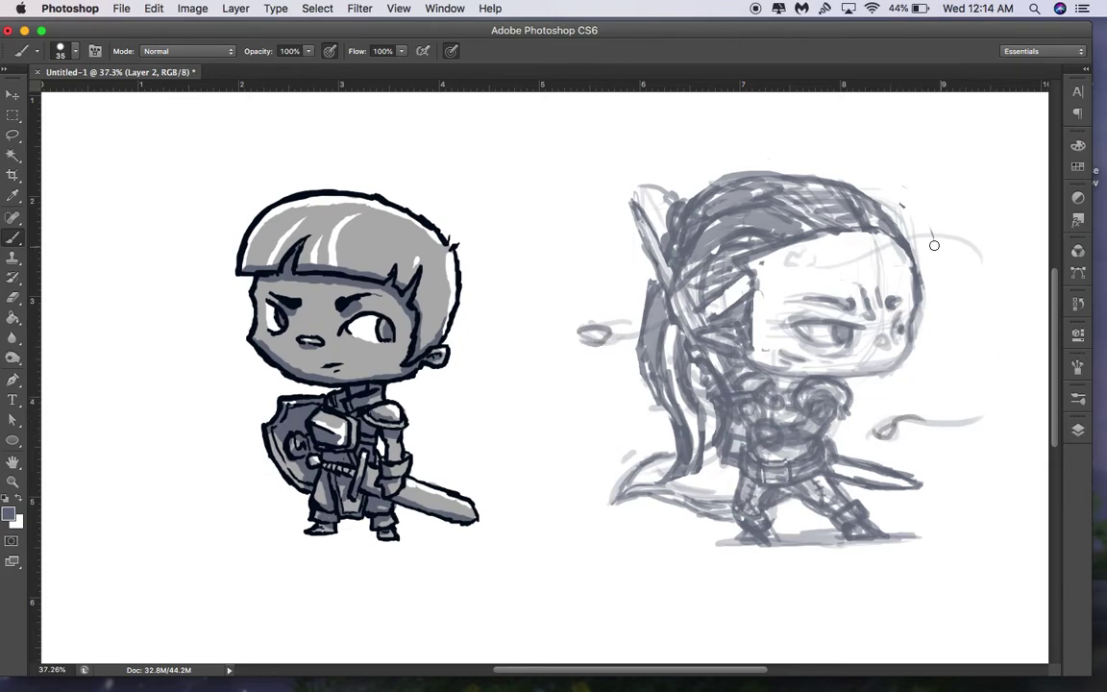
mouse_move(788, 265)
left_mouse_down()
mouse_move(920, 231)
mouse_move(981, 258)
left_mouse_up()
mouse_move(625, 280)
left_mouse_down()
mouse_move(547, 301)
mouse_move(557, 302)
left_mouse_up()
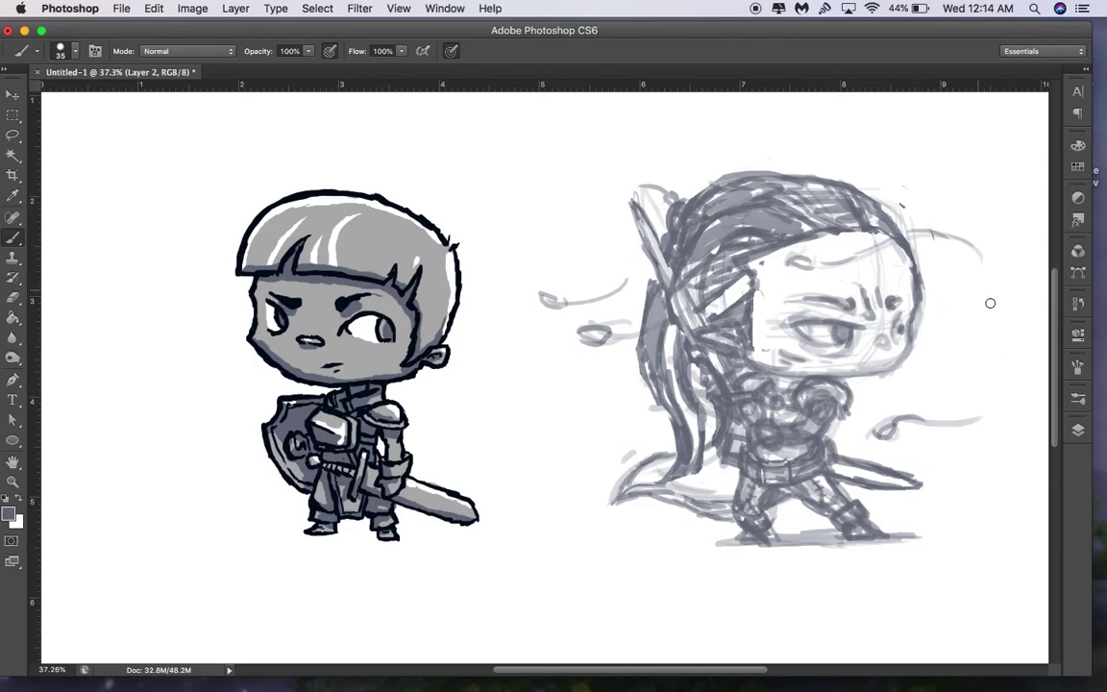
Switch to the Google Docs document in Chrome, check the wood elf's hair, armour and belt description, and return to Photoshop
left_click(1075, 428)
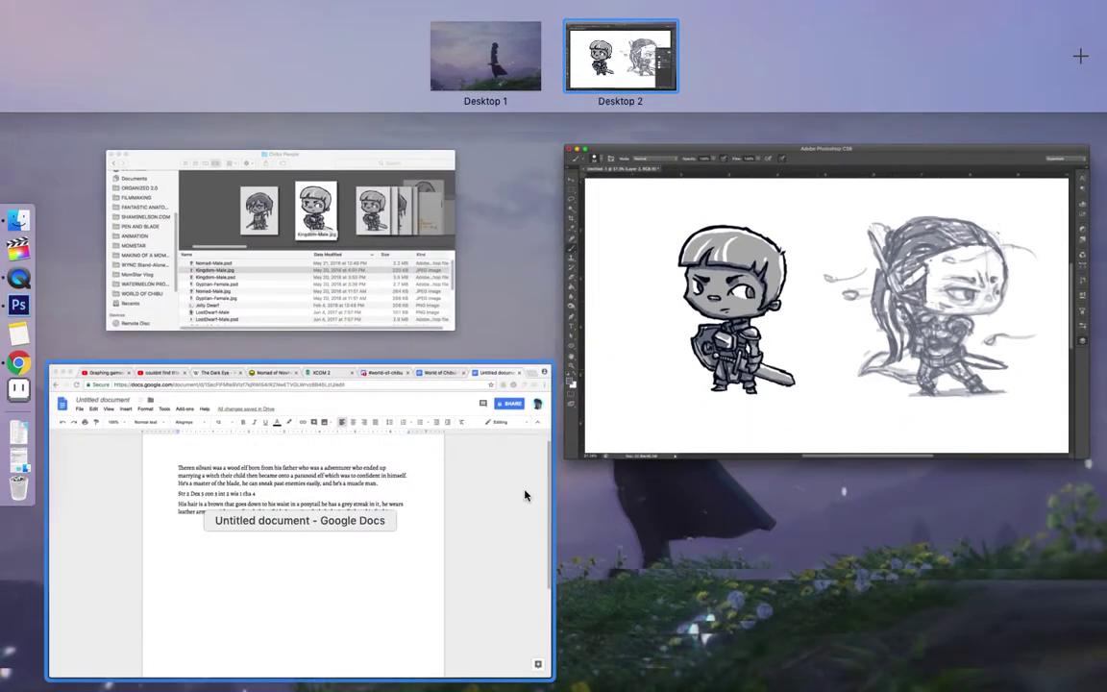
left_click(524, 493)
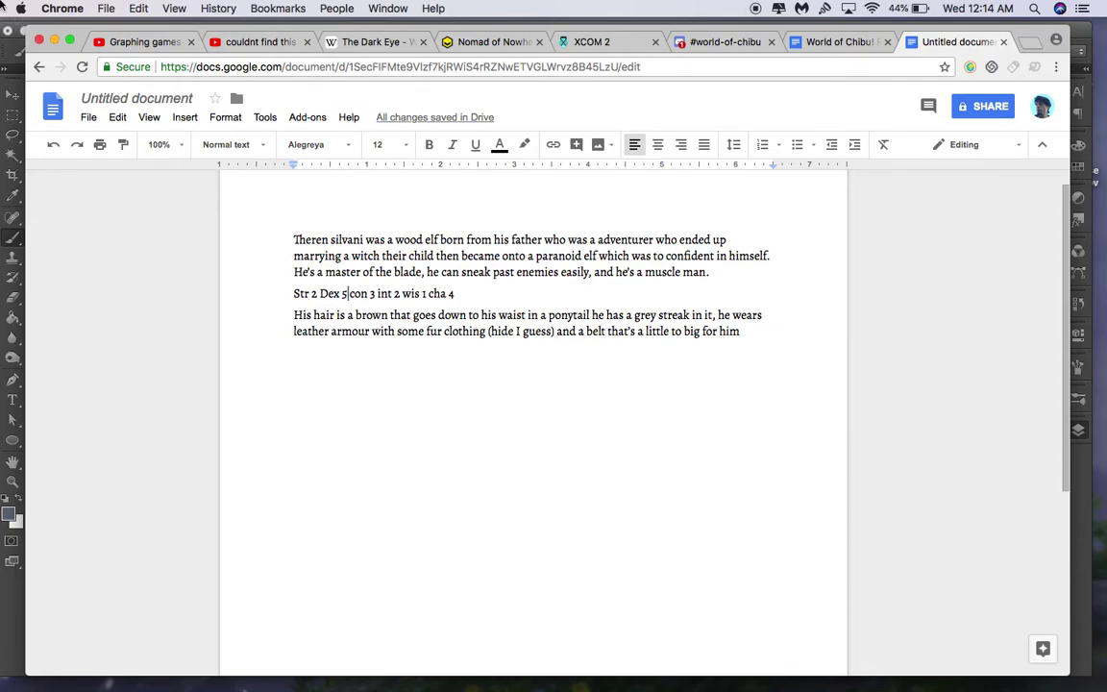
key("ctrl+Up")
left_click(696, 446)
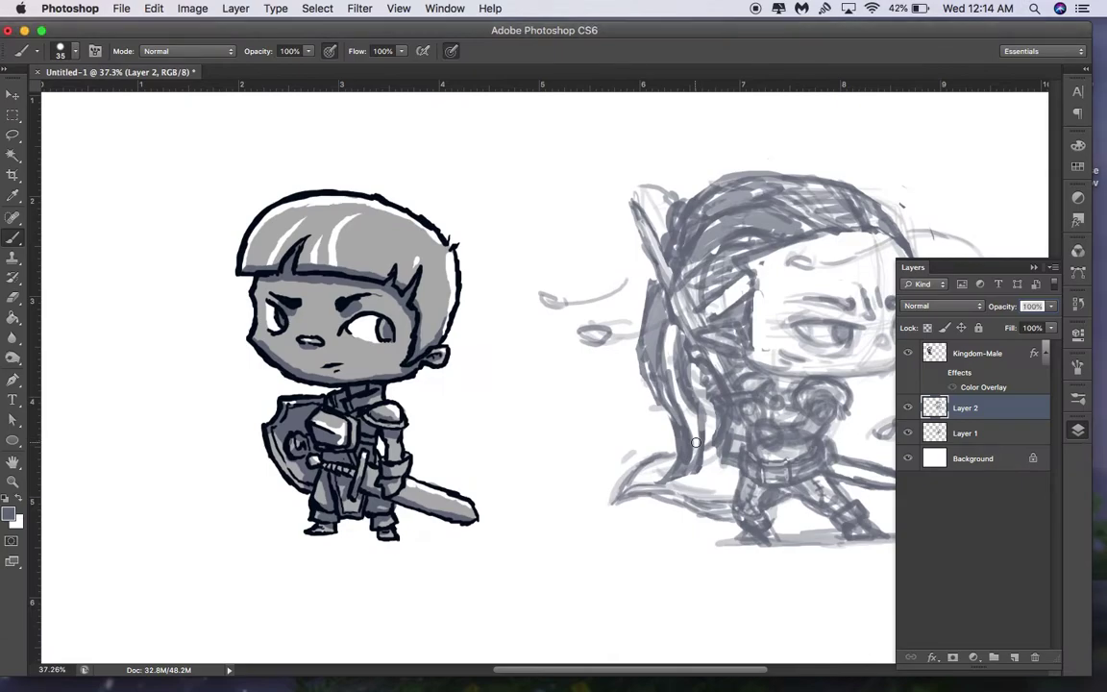
Add a new layer above Layer 2, lower the opacity of sketch Layers 2 and 1, and make the new layer active
left_click(1014, 657)
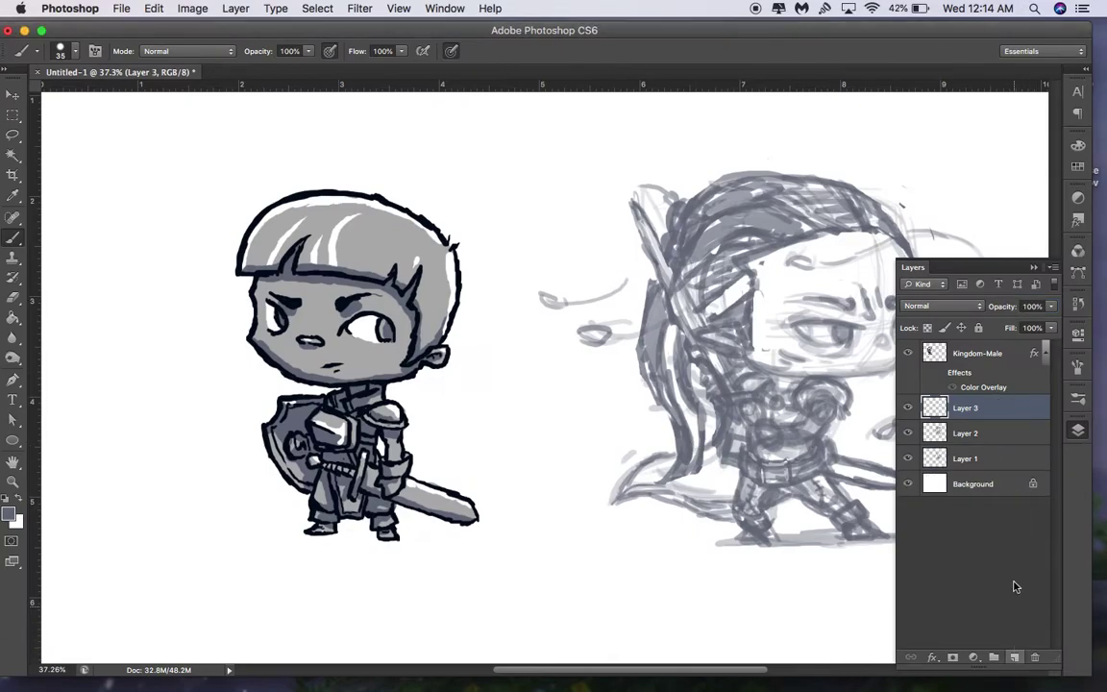
left_click(966, 433)
left_click_drag(1050, 305, 1000, 330)
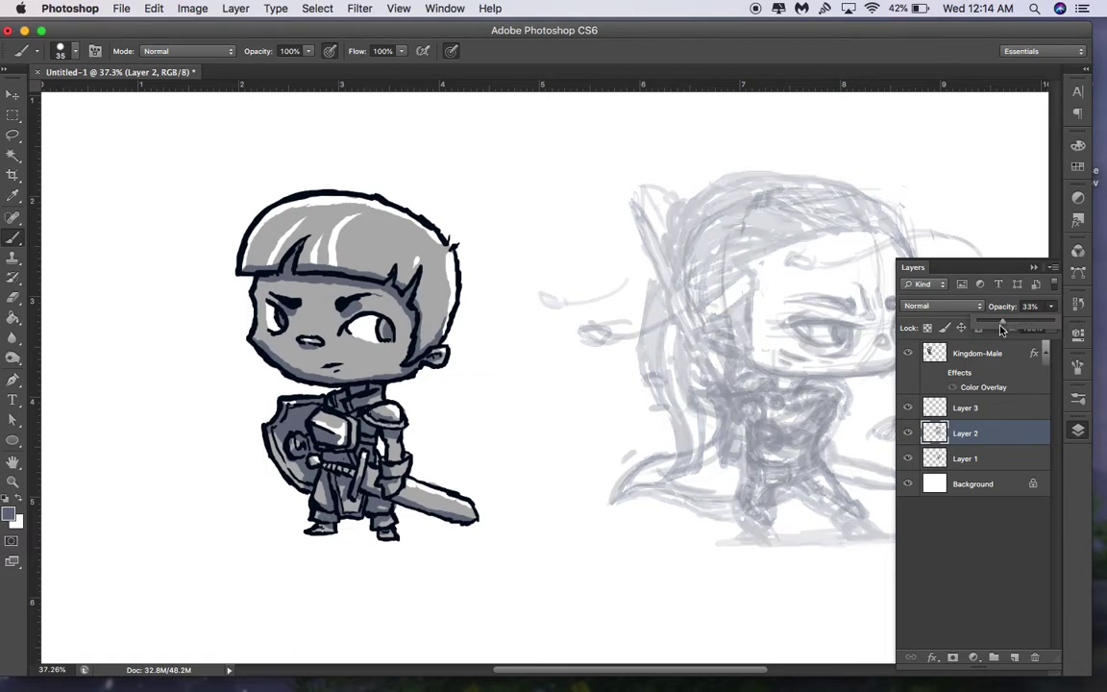
left_click(999, 462)
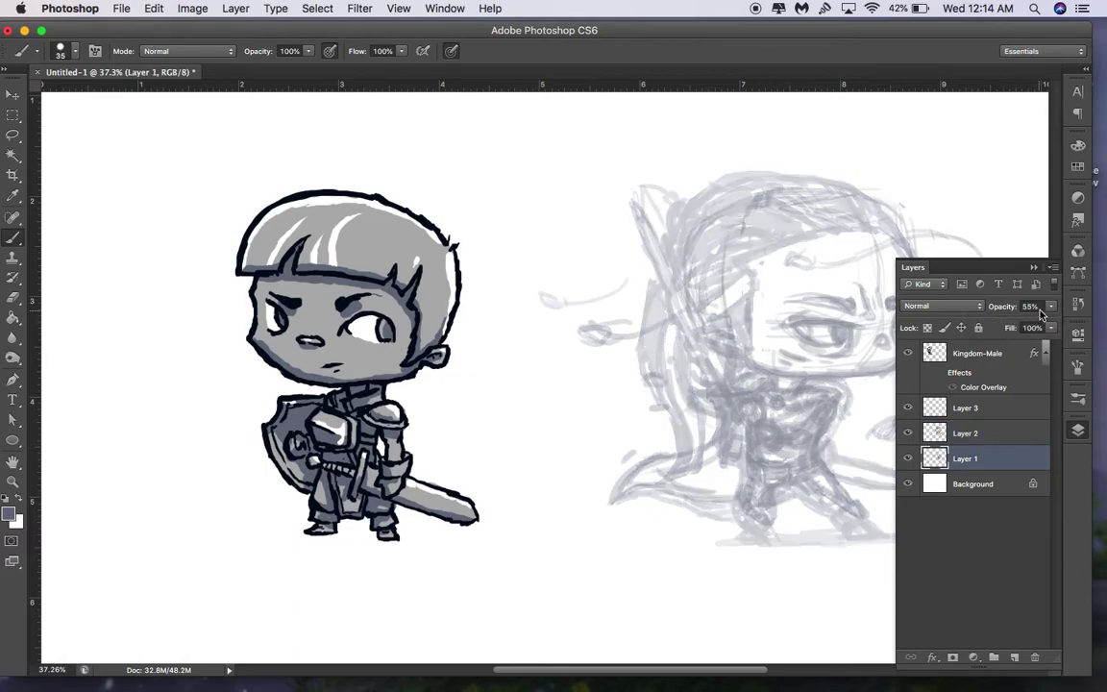
mouse_move(1050, 306)
left_mouse_down()
mouse_move(1033, 328)
mouse_move(1004, 327)
mouse_move(1031, 319)
mouse_move(1016, 327)
left_mouse_up()
left_click(983, 435)
left_click(965, 408)
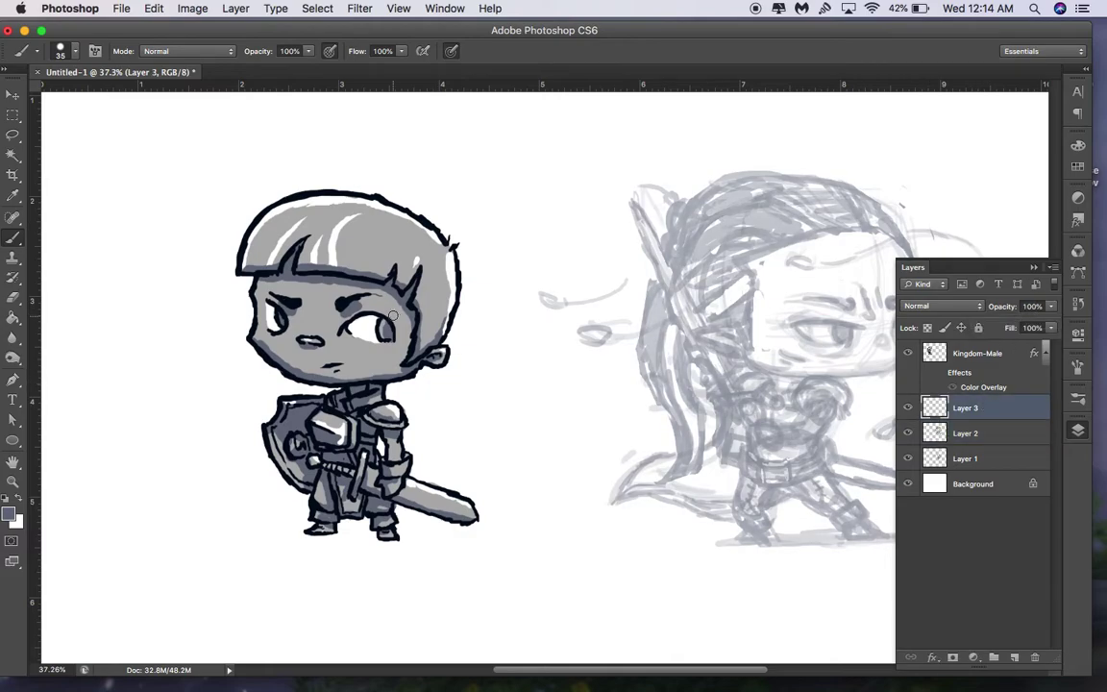
Sample the knight's dark outline and set the foreground colour to 030a1a
left_click(410, 251, "alt")
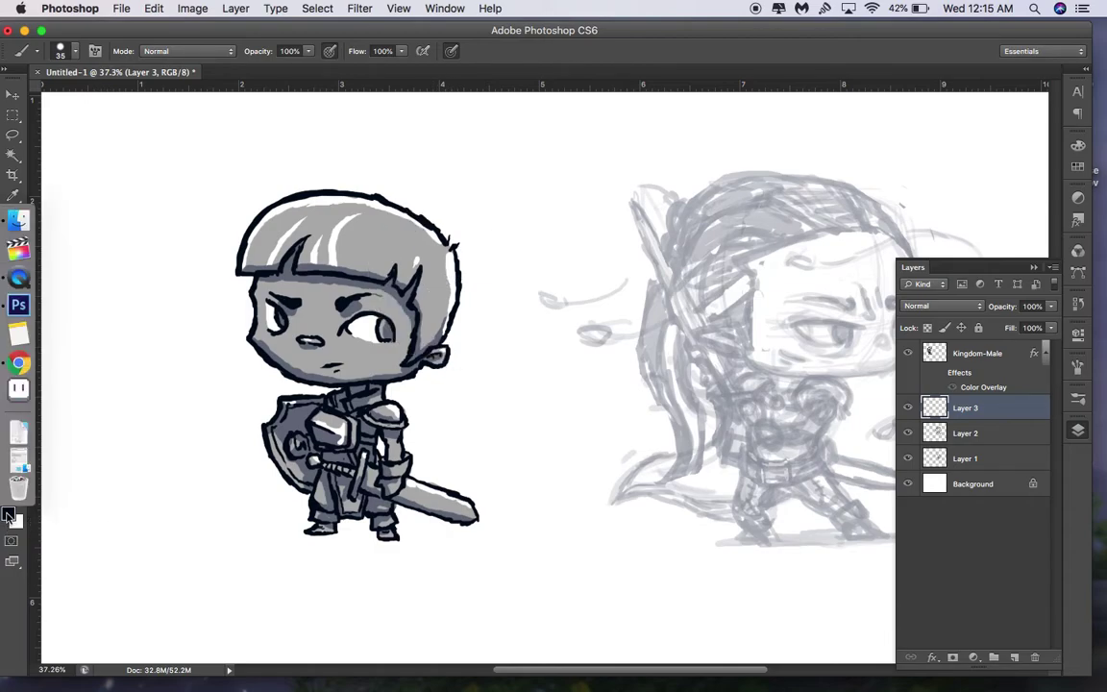
left_click(8, 516)
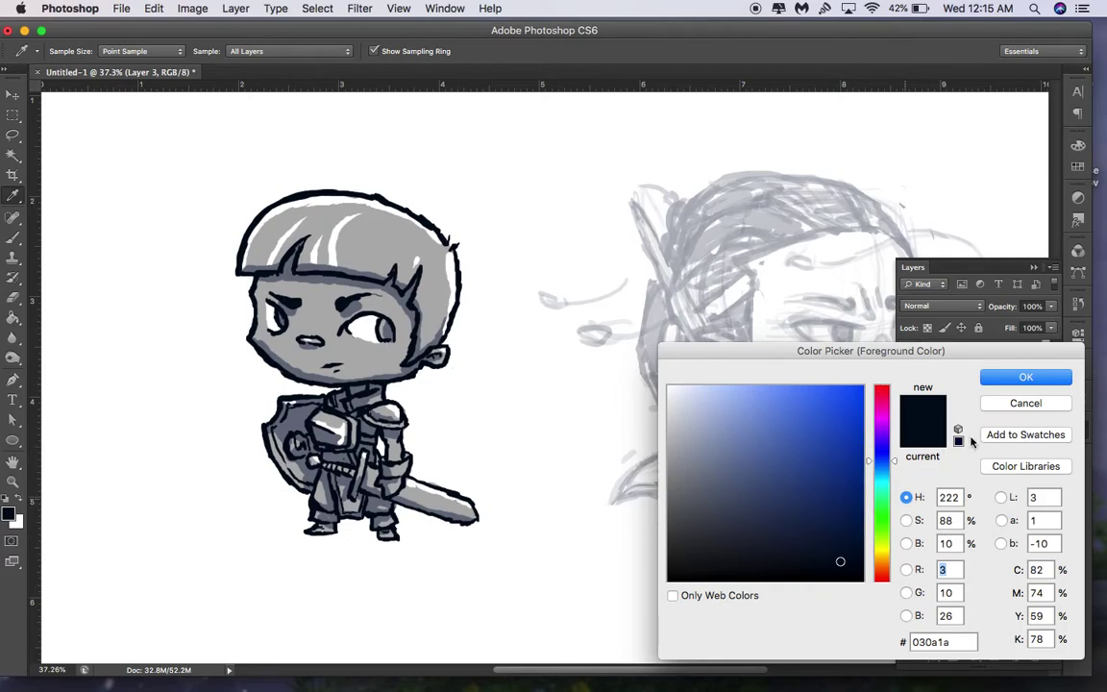
left_click(1006, 379)
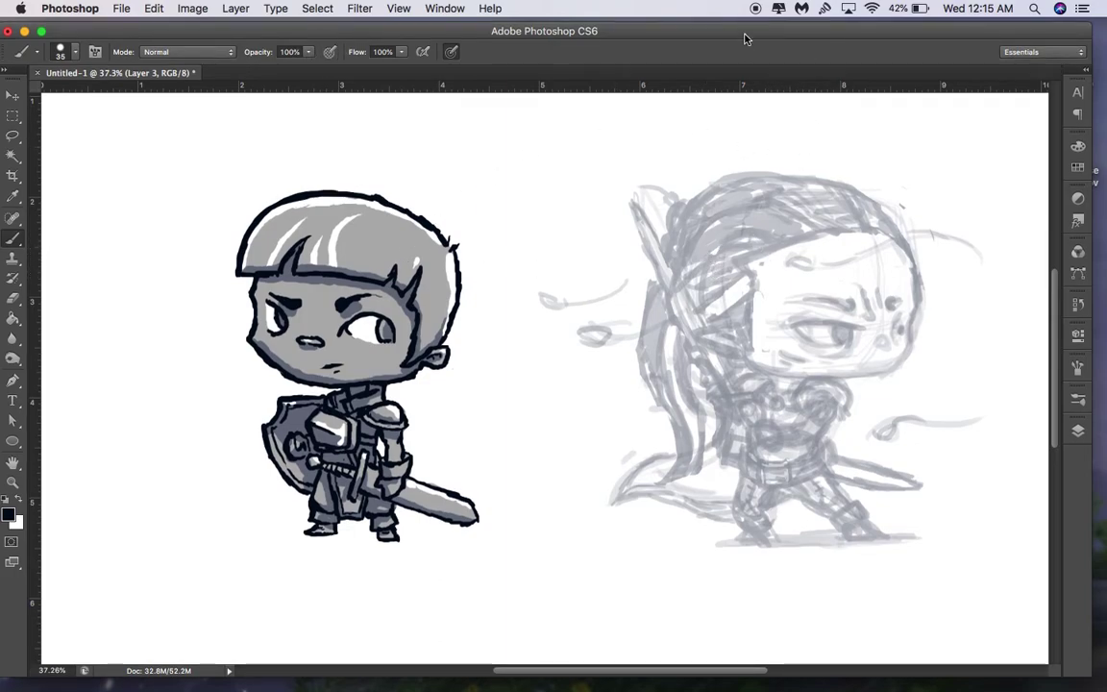
Ink the elf's hairline, forehead, cheek and jaw as a bold face outline with a size 70 brush
key("bracketright")
key("bracketright")
key("bracketright")
key("bracketright")
key("bracketright")
key("bracketright")
key("bracketright")
key("bracketleft")
key("bracketleft")
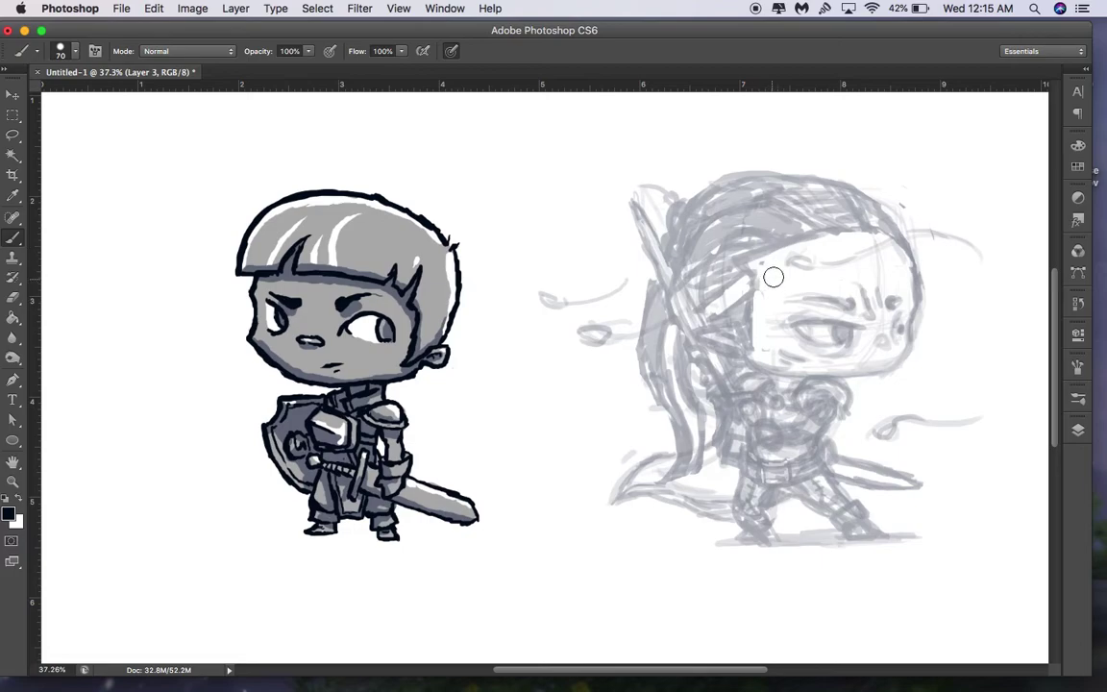
mouse_move(745, 256)
left_mouse_down()
mouse_move(807, 232)
mouse_move(888, 234)
mouse_move(872, 218)
mouse_move(917, 257)
mouse_move(923, 299)
mouse_move(892, 370)
left_mouse_up()
left_click_drag(759, 362, 882, 375)
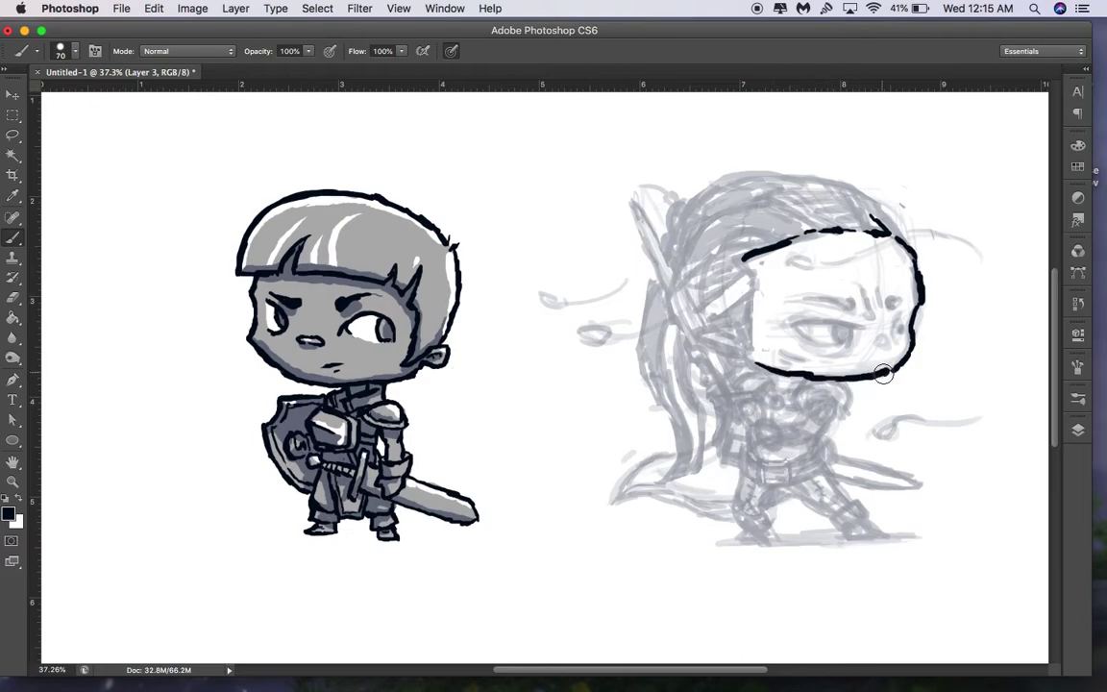
Ink the narrowed eyes, slanted brows, frown creases and nose, reducing the brush to size 35 for the finer lines
mouse_move(781, 352)
left_mouse_down()
mouse_move(804, 361)
mouse_move(789, 362)
mouse_move(813, 323)
mouse_move(853, 328)
mouse_move(824, 353)
left_mouse_up()
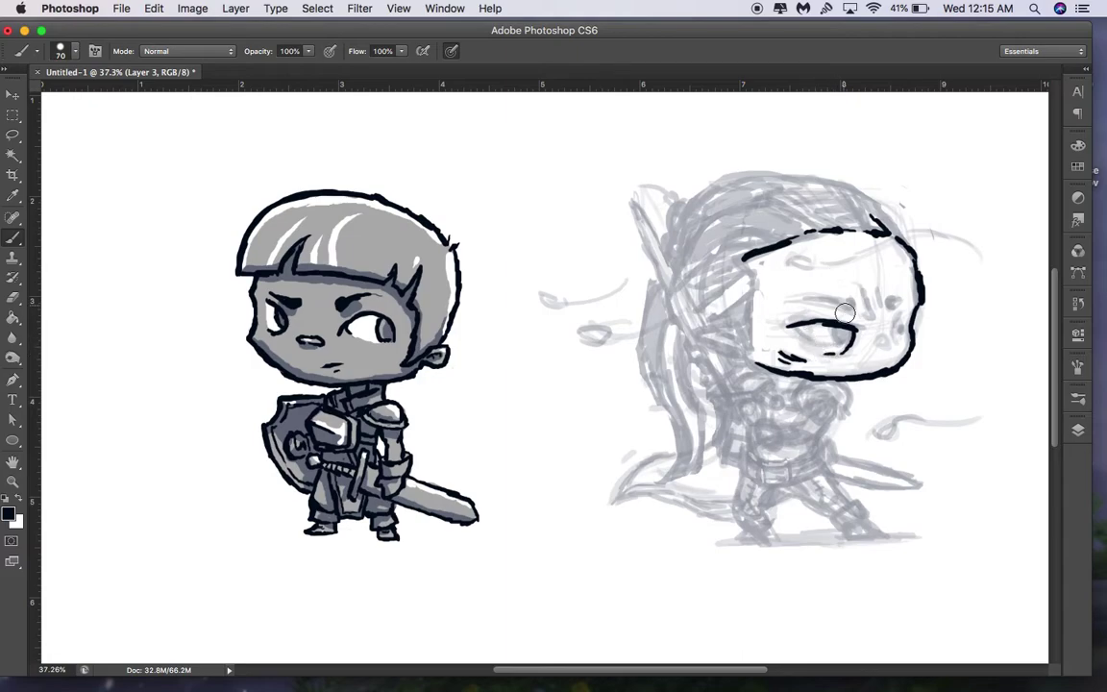
mouse_move(851, 331)
left_mouse_down()
mouse_move(834, 347)
mouse_move(814, 340)
mouse_move(844, 342)
mouse_move(828, 299)
mouse_move(852, 306)
left_mouse_up()
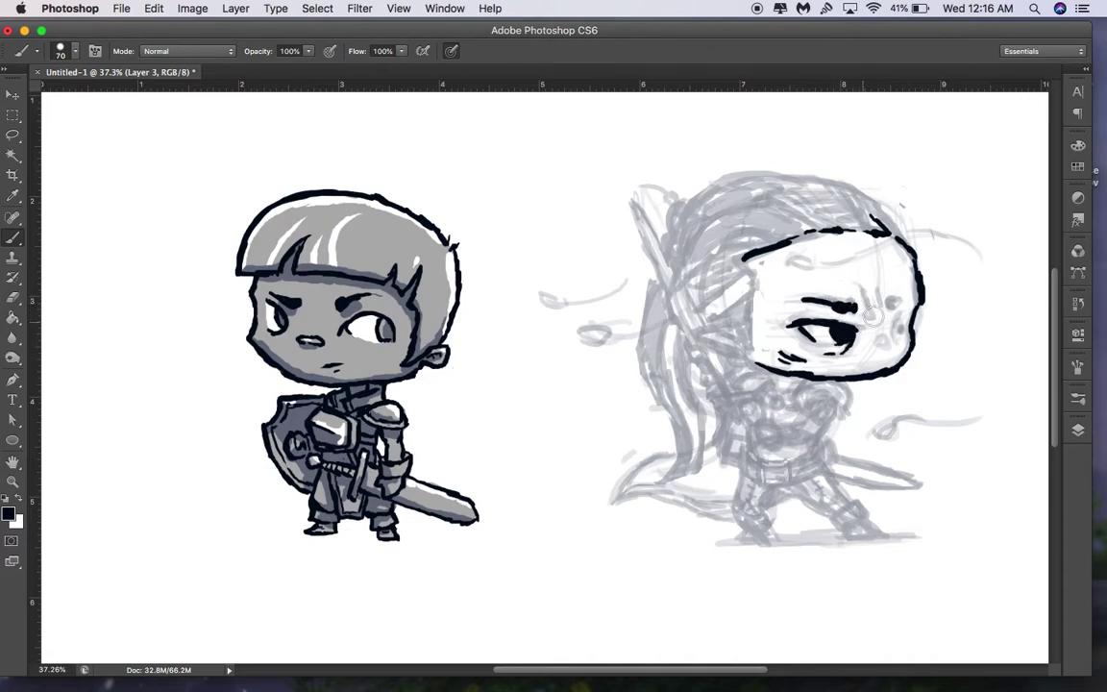
mouse_move(866, 315)
left_mouse_down()
mouse_move(868, 296)
mouse_move(882, 308)
mouse_move(903, 296)
left_mouse_up()
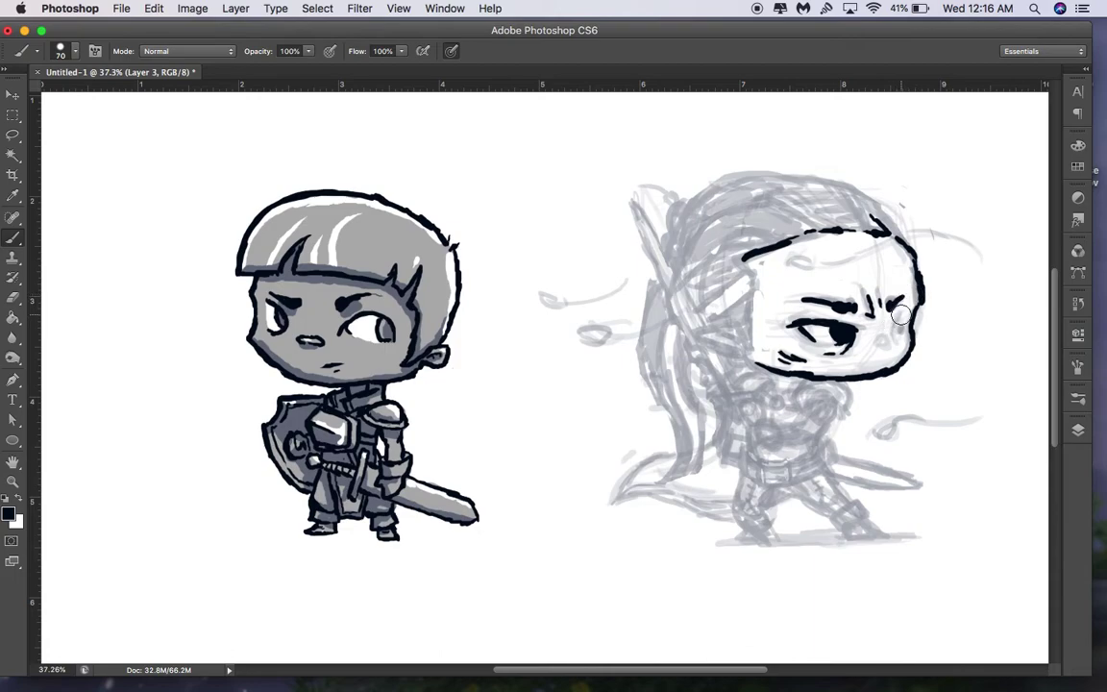
left_click_drag(901, 328, 886, 341)
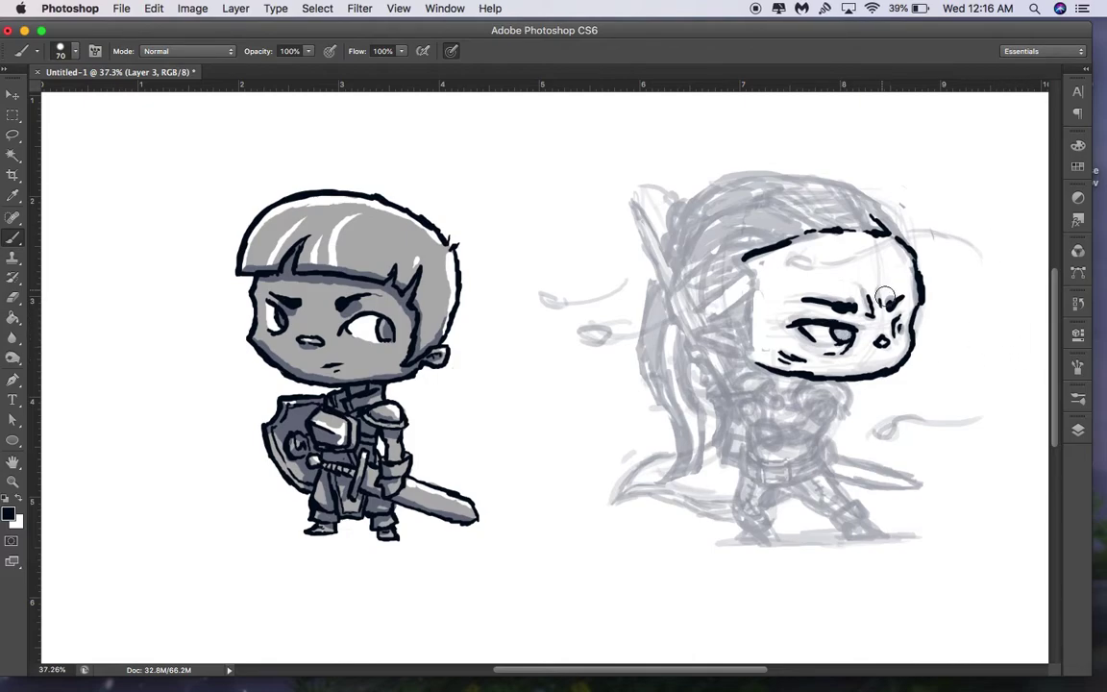
key("bracketleft")
key("bracketleft")
key("bracketleft")
key("bracketleft")
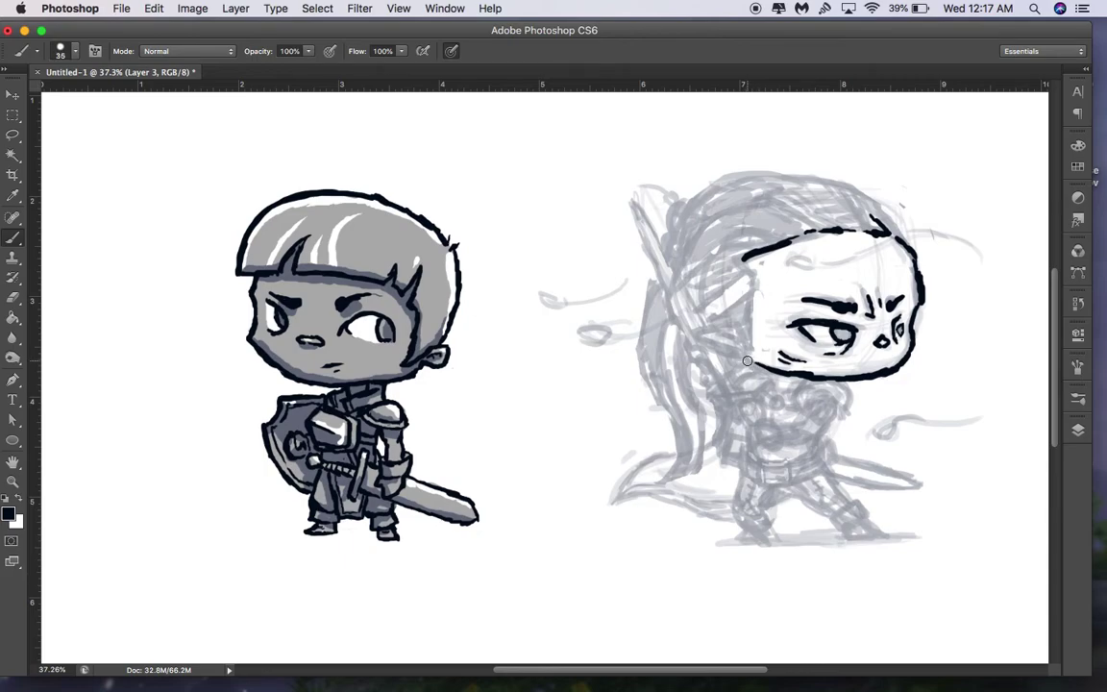
Ink the long pointed ear and the angular temple hairline above it with a size 50 brush
key("bracketright")
mouse_move(741, 355)
left_mouse_down()
mouse_move(693, 332)
mouse_move(738, 325)
left_mouse_up()
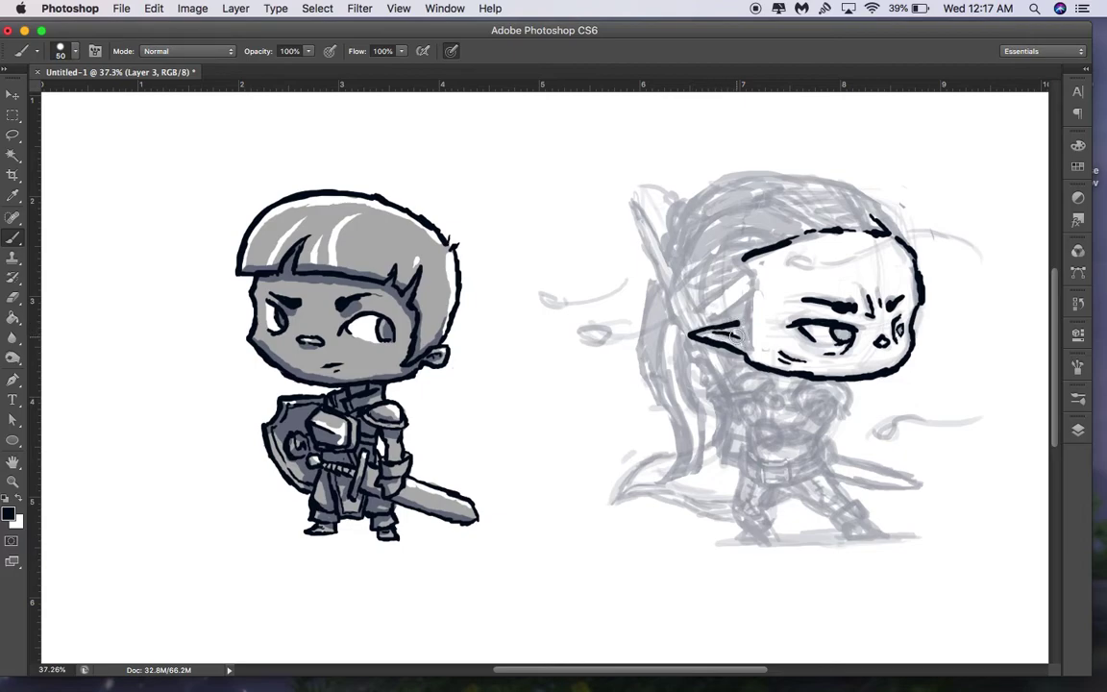
mouse_move(741, 325)
left_mouse_down()
mouse_move(752, 350)
mouse_move(755, 288)
mouse_move(726, 316)
left_mouse_up()
left_click_drag(744, 275, 708, 301)
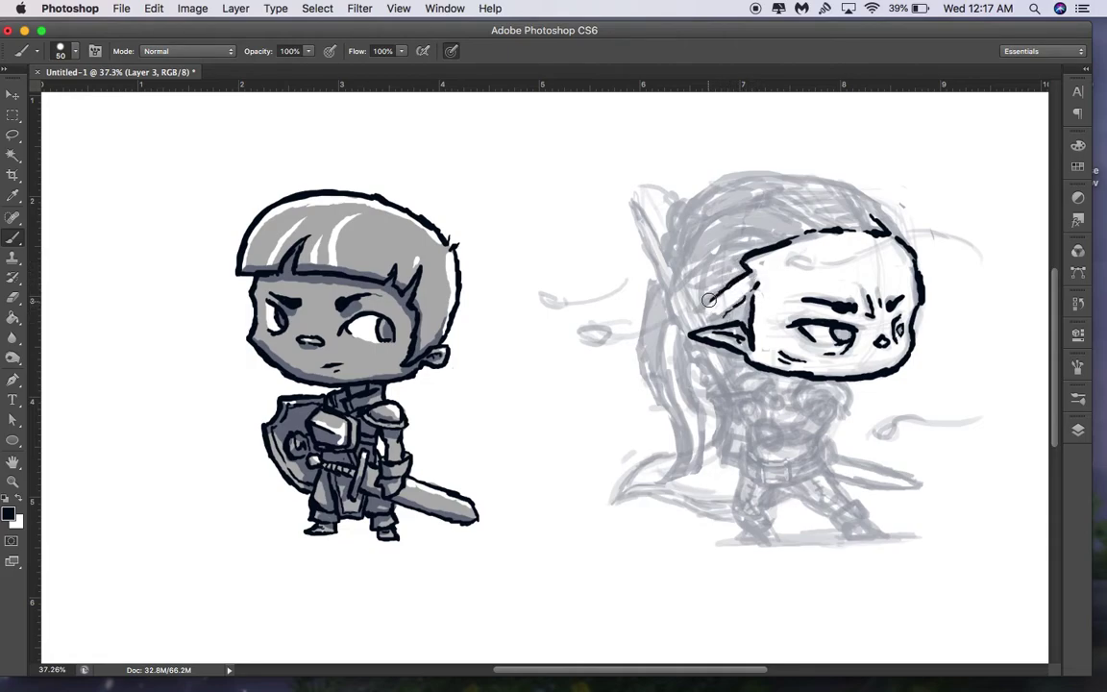
Ink the outer hair outline over the crown and down the back of the head behind the ear
mouse_move(668, 247)
left_mouse_down()
mouse_move(676, 213)
mouse_move(716, 182)
mouse_move(764, 176)
mouse_move(868, 192)
mouse_move(913, 245)
left_mouse_up()
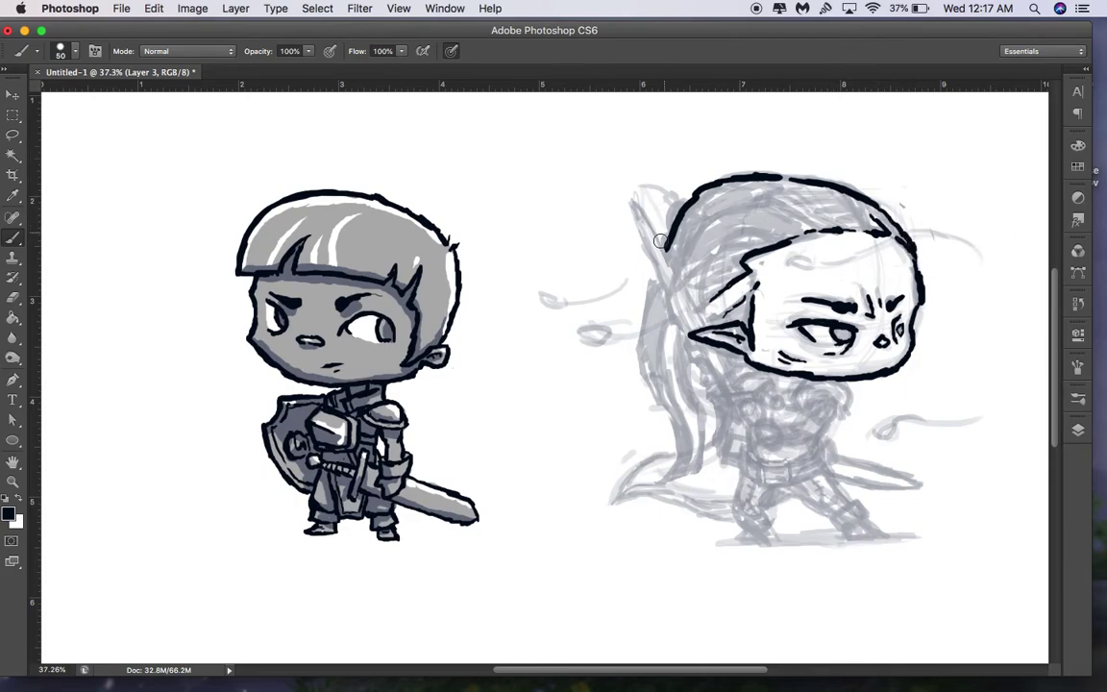
mouse_move(664, 263)
left_mouse_down()
mouse_move(663, 315)
mouse_move(697, 357)
left_mouse_up()
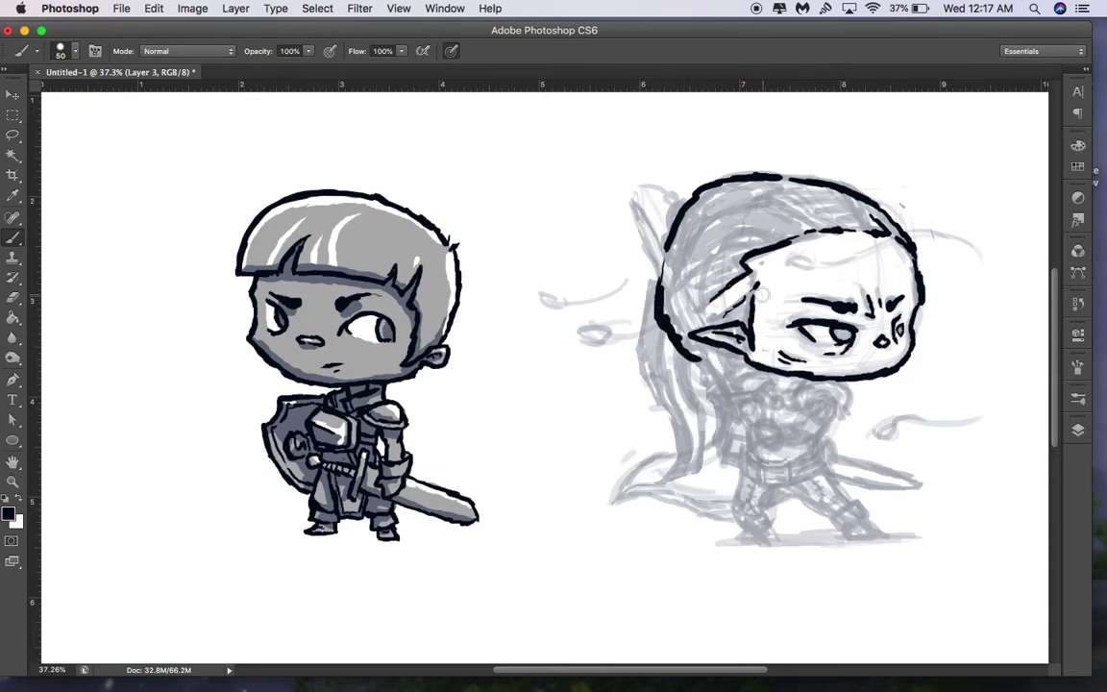
Close the head outline beneath the ear, undo the bowed line in front of the ear and redraw that edge straighter
left_click_drag(761, 297, 742, 370)
mouse_move(749, 323)
left_mouse_down()
mouse_move(743, 352)
mouse_move(726, 375)
mouse_move(697, 363)
mouse_move(705, 373)
mouse_move(688, 343)
mouse_move(719, 391)
mouse_move(744, 366)
mouse_move(750, 373)
mouse_move(704, 365)
left_mouse_up()
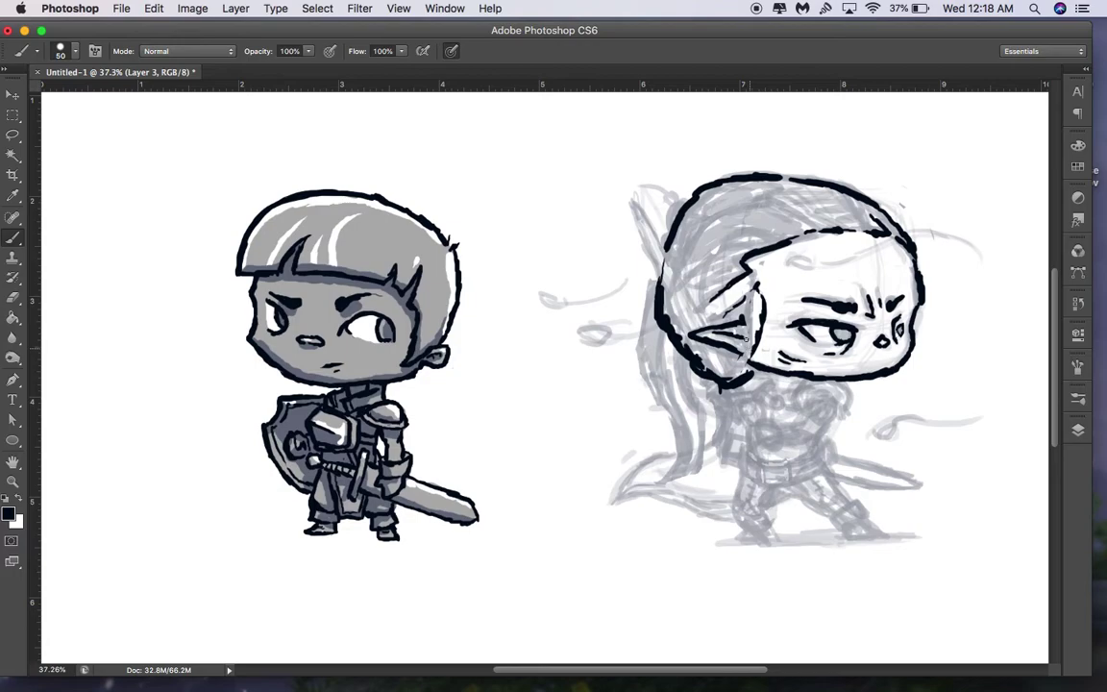
key("super+z")
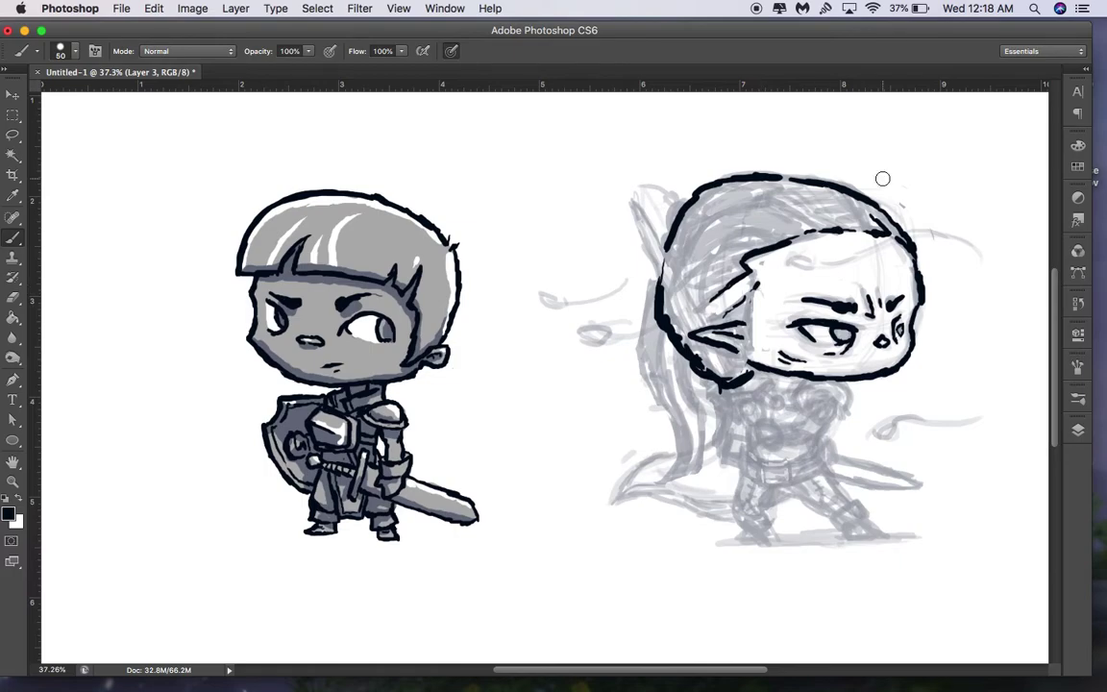
left_click_drag(757, 291, 753, 334)
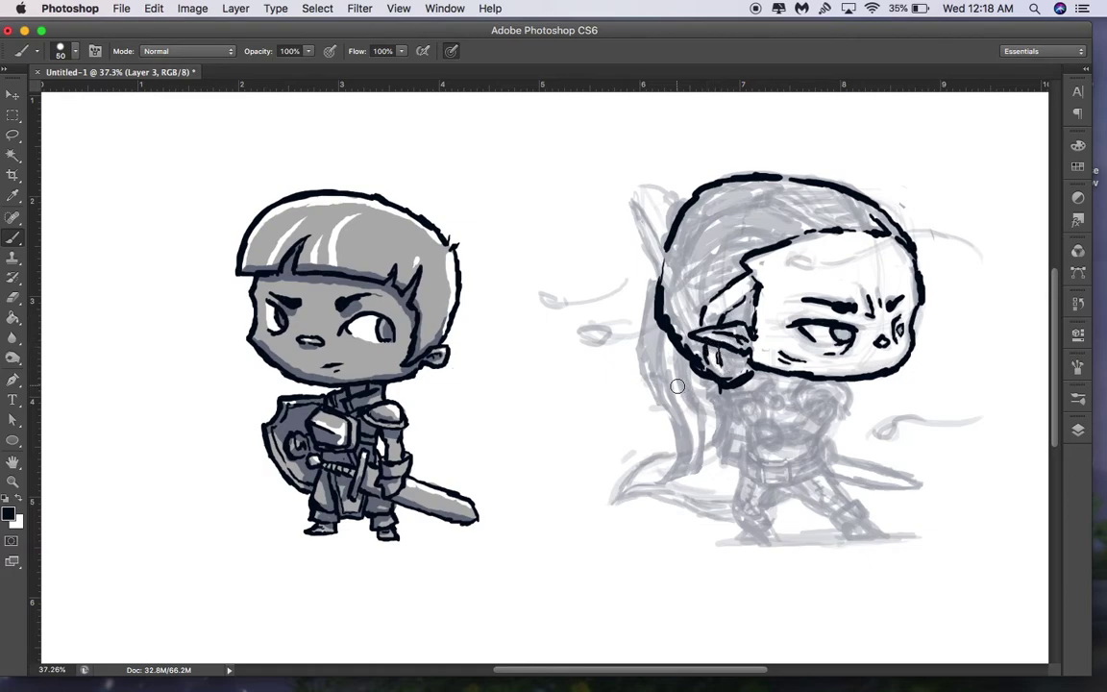
Try inking a ponytail hanging below the ear and a second one streaming out behind the head
mouse_move(700, 369)
left_mouse_down()
mouse_move(672, 389)
mouse_move(684, 414)
mouse_move(720, 392)
mouse_move(720, 401)
mouse_move(716, 416)
mouse_move(693, 442)
left_mouse_up()
mouse_move(731, 407)
left_mouse_down()
mouse_move(686, 444)
mouse_move(703, 481)
left_mouse_up()
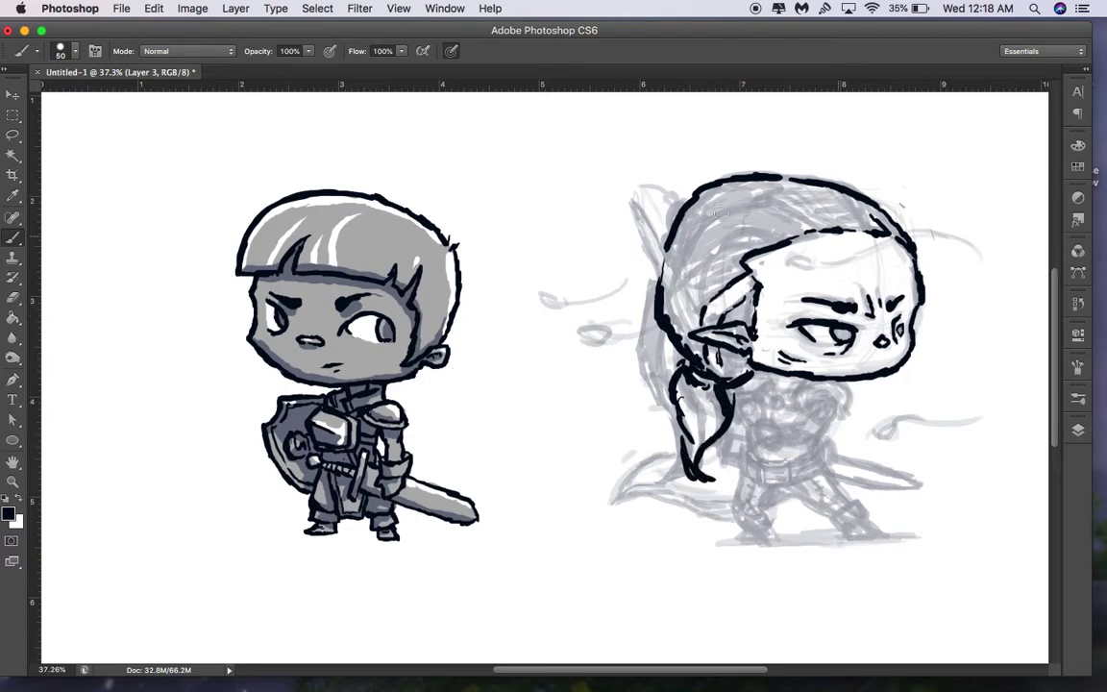
mouse_move(651, 296)
left_mouse_down()
mouse_move(650, 330)
mouse_move(610, 347)
left_mouse_up()
left_click_drag(615, 296, 591, 361)
mouse_move(650, 329)
left_mouse_down()
mouse_move(565, 364)
mouse_move(543, 354)
left_mouse_up()
left_click_drag(601, 322, 511, 373)
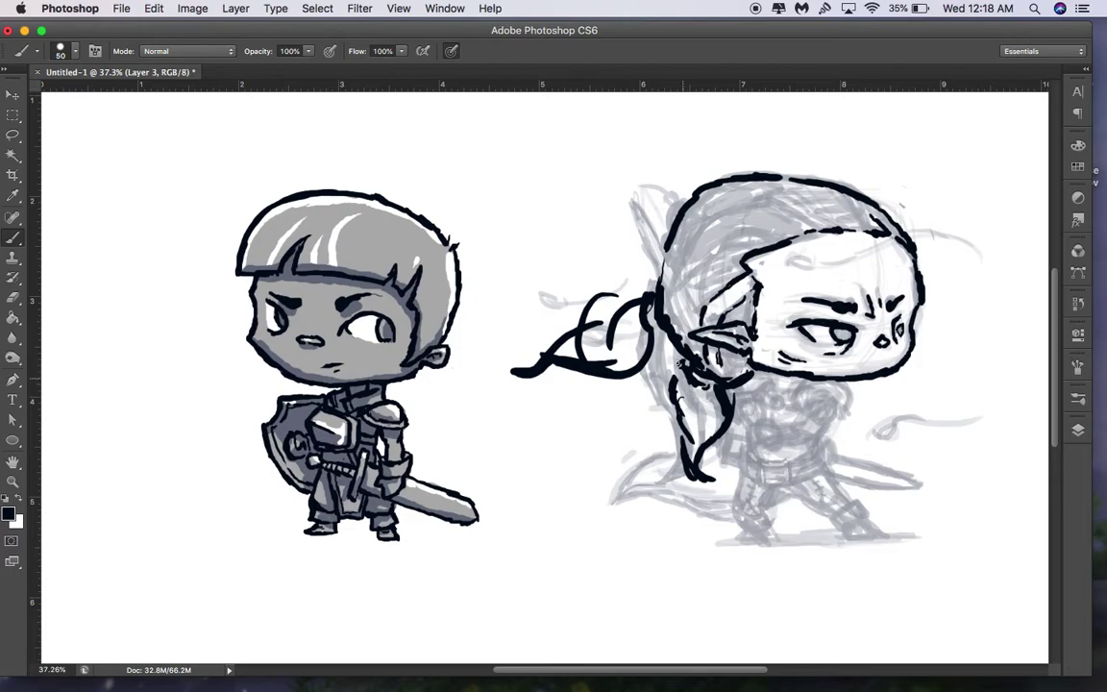
Undo both trial ponytails
key("super+alt+z")
key("super+alt+z")
key("super+alt+z")
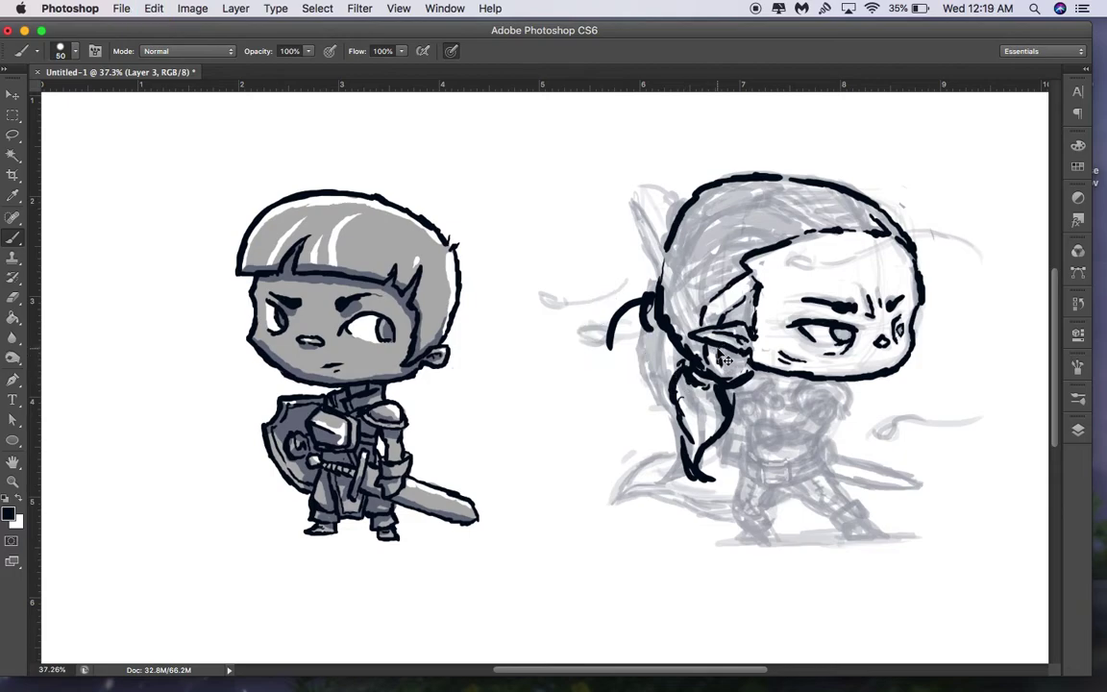
key("super+alt+z")
key("super+alt+z")
key("super+alt+z")
key("super+alt+z")
key("super+alt+z")
key("super+alt+z")
Ink the ponytail outline with its tip curling outward, and two stacked fists at the chest with a size 40 brush
mouse_move(716, 412)
left_mouse_down()
mouse_move(673, 389)
mouse_move(672, 375)
mouse_move(630, 446)
left_mouse_up()
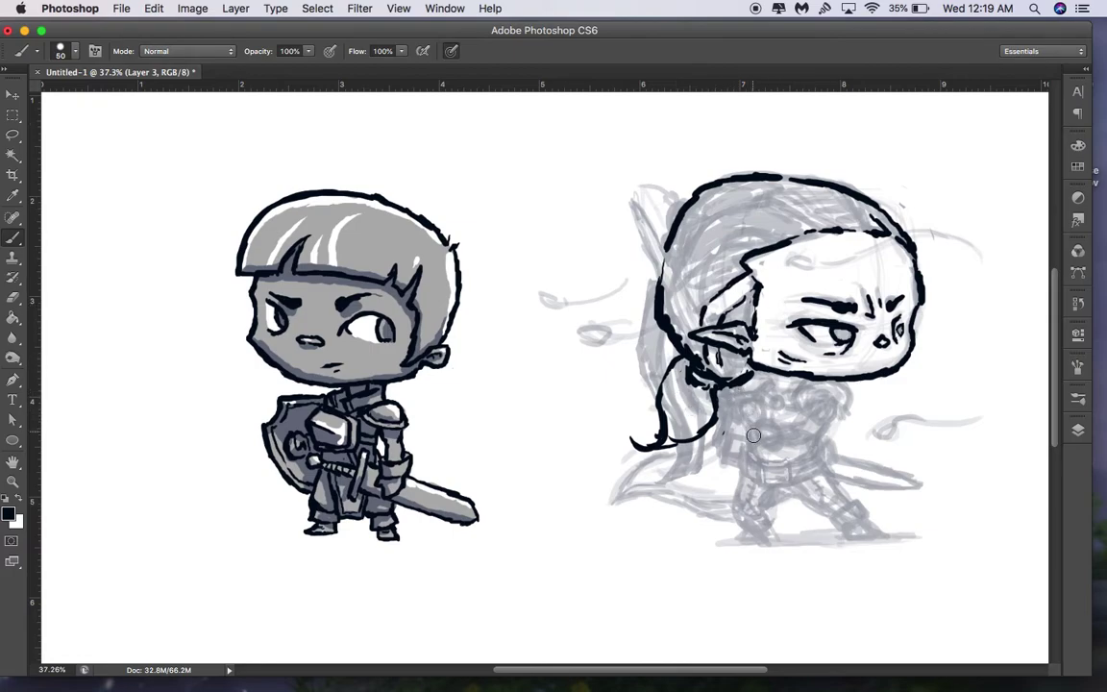
mouse_move(753, 431)
left_mouse_down()
mouse_move(771, 425)
mouse_move(777, 440)
mouse_move(750, 439)
left_mouse_up()
key("bracketleft")
key("bracketleft")
left_click_drag(749, 426, 741, 407)
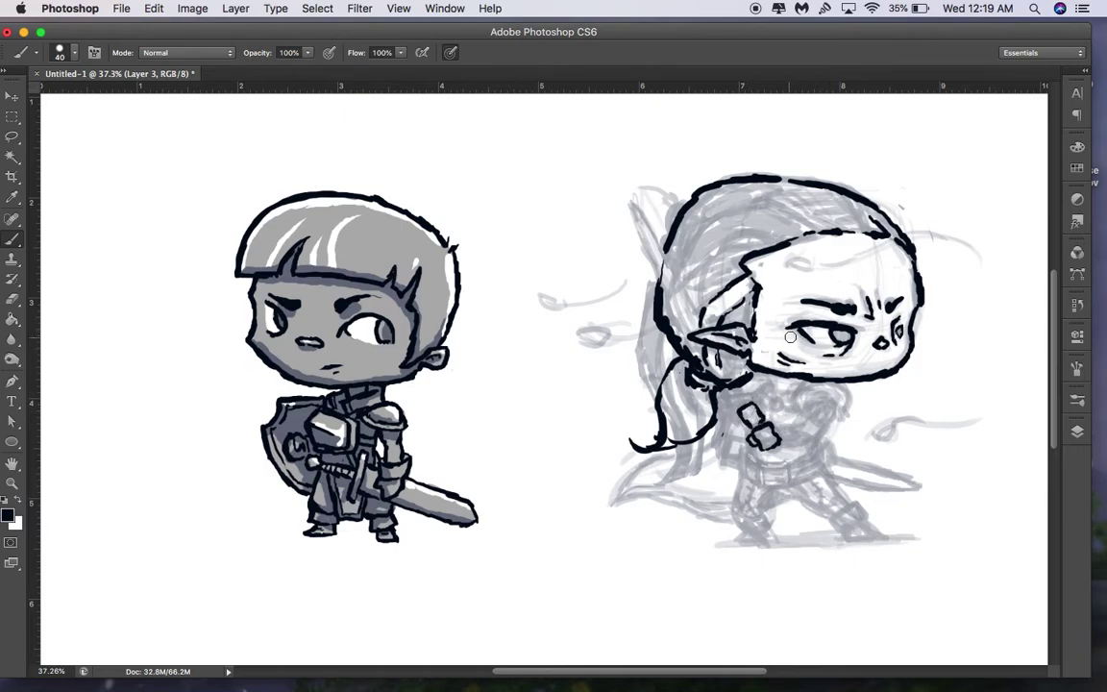
Doodle a small hooded figure gripping an axe and a separate clenched fist between the characters, using a size 25 brush
key("bracketleft")
mouse_move(497, 411)
left_mouse_down()
mouse_move(492, 433)
mouse_move(519, 411)
mouse_move(504, 428)
mouse_move(497, 409)
mouse_move(523, 435)
mouse_move(532, 375)
mouse_move(553, 373)
mouse_move(548, 310)
mouse_move(557, 344)
mouse_move(594, 362)
mouse_move(548, 373)
left_mouse_up()
mouse_move(484, 439)
left_mouse_down()
mouse_move(481, 462)
mouse_move(495, 438)
mouse_move(467, 368)
mouse_move(515, 392)
mouse_move(496, 392)
left_mouse_up()
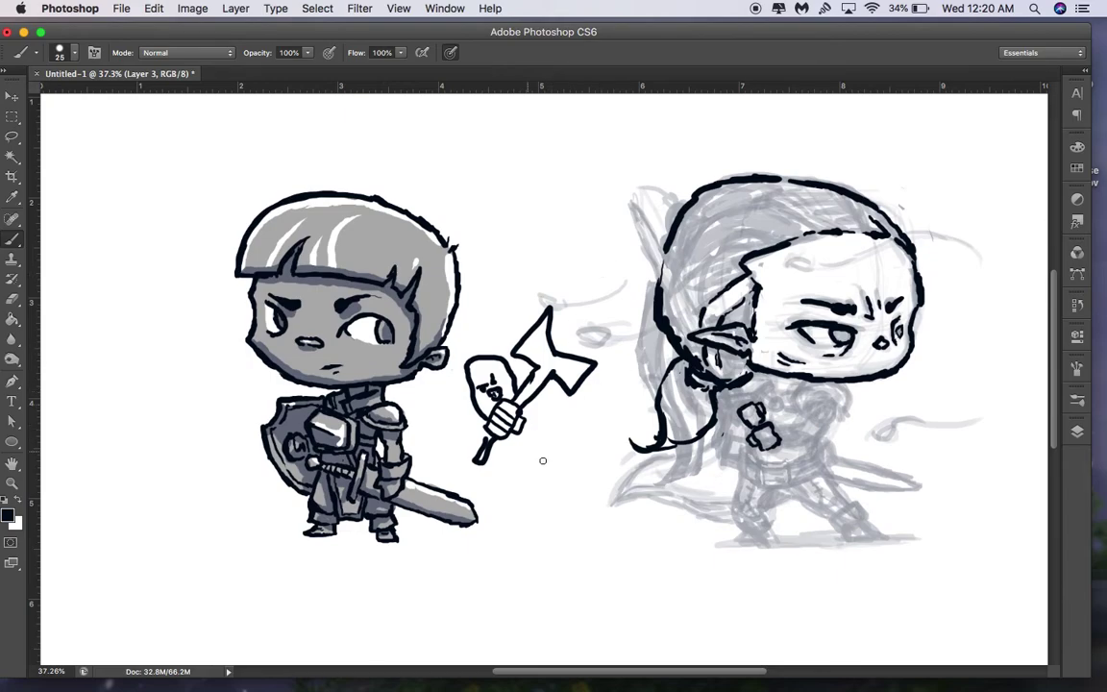
mouse_move(545, 458)
left_mouse_down()
mouse_move(571, 430)
mouse_move(582, 450)
mouse_move(559, 474)
mouse_move(561, 432)
mouse_move(579, 457)
left_mouse_up()
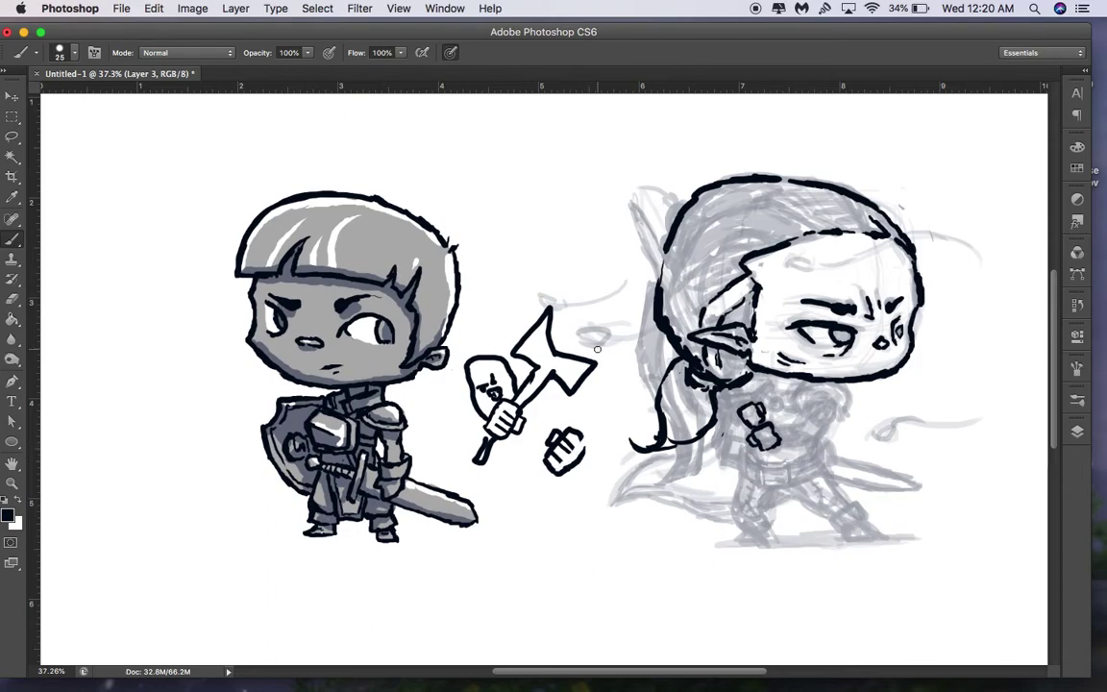
left_click_drag(584, 437, 584, 452)
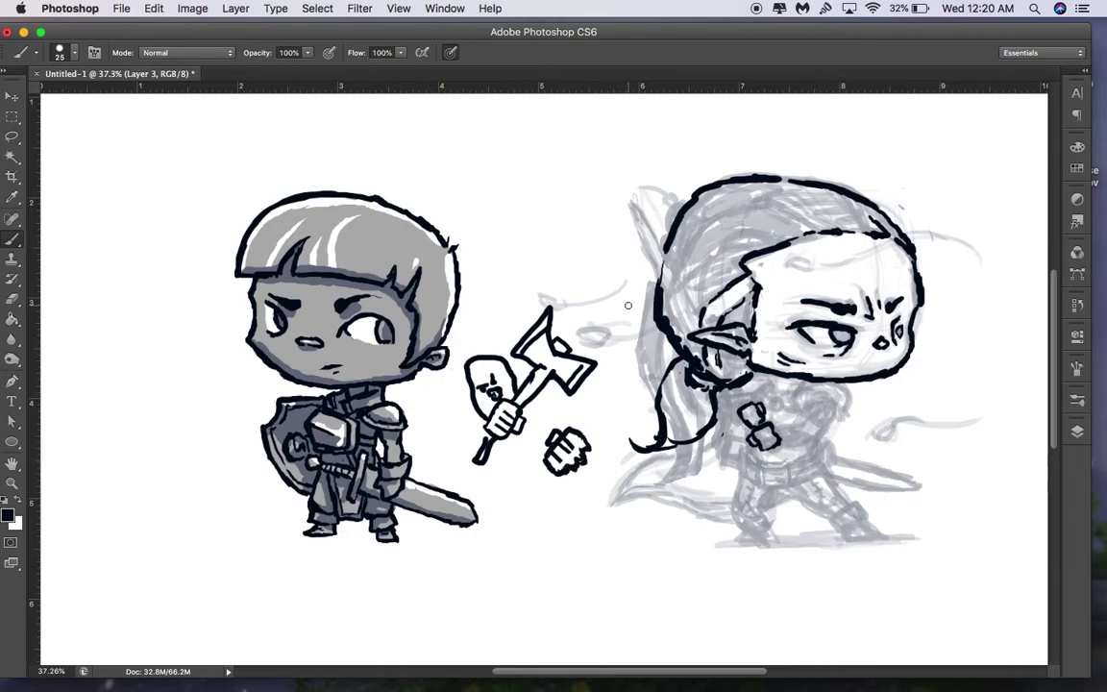
mouse_move(576, 429)
left_mouse_down()
mouse_move(560, 464)
mouse_move(586, 440)
mouse_move(606, 449)
mouse_move(578, 428)
mouse_move(549, 455)
left_mouse_up()
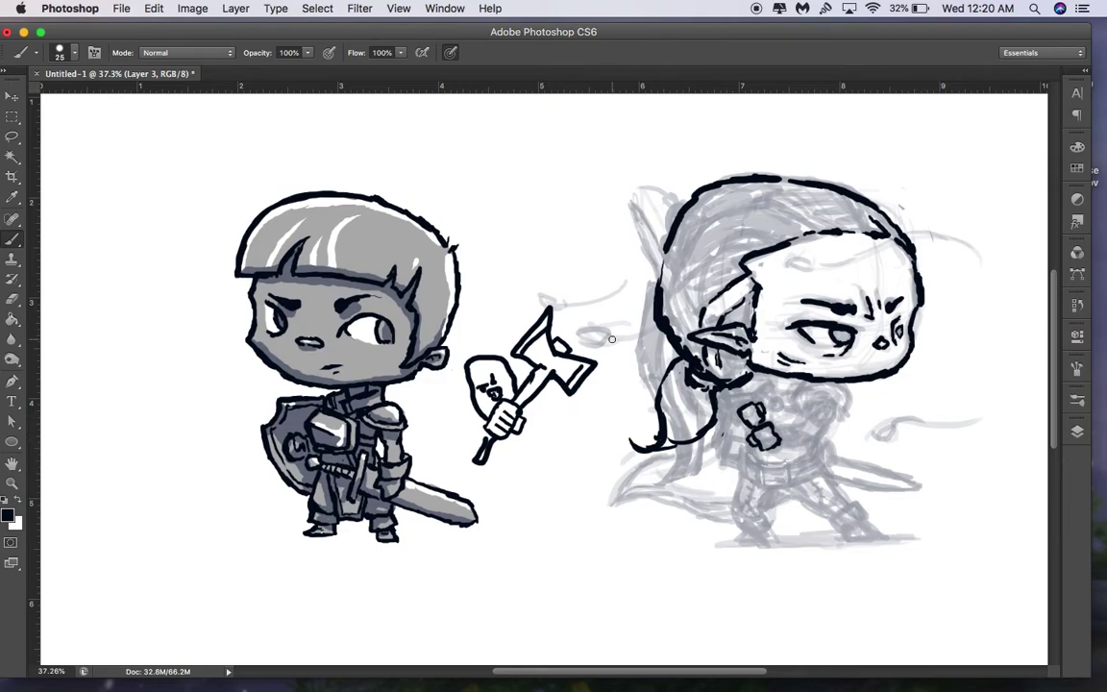
Doodle three gloved hands in different poses in the blank area and clear away all the example drawings
left_click_drag(746, 416, 780, 440)
mouse_move(520, 495)
left_mouse_down()
mouse_move(522, 479)
mouse_move(544, 491)
left_mouse_up()
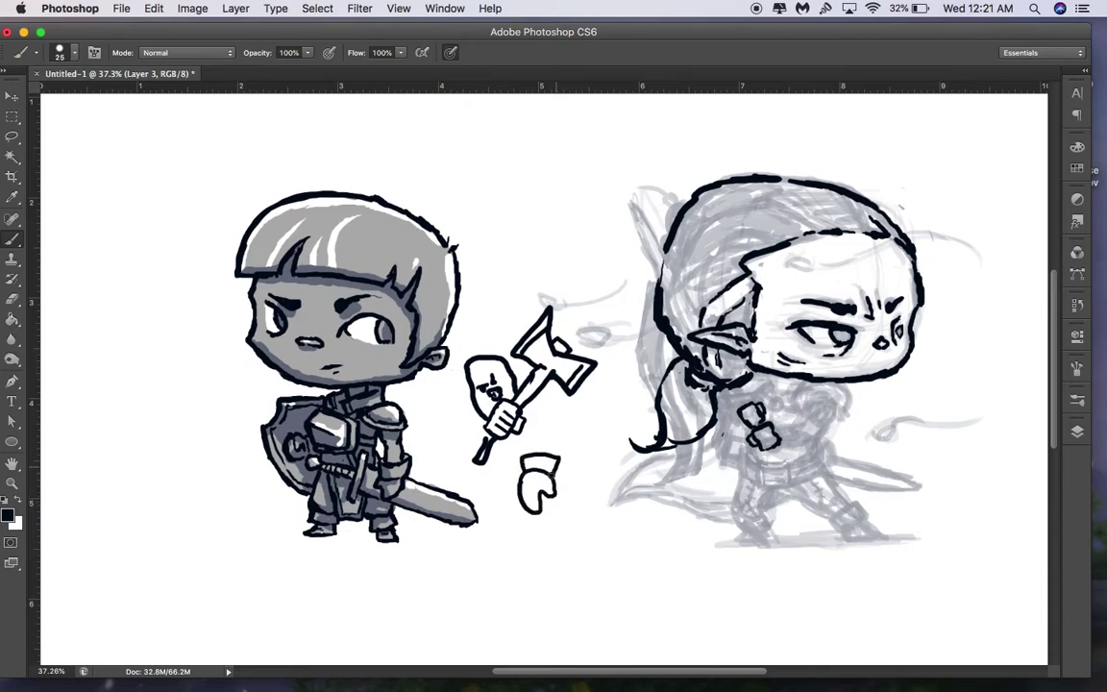
mouse_move(529, 429)
left_mouse_down()
mouse_move(528, 456)
mouse_move(553, 454)
left_mouse_up()
mouse_move(541, 550)
left_mouse_down()
mouse_move(557, 584)
mouse_move(580, 565)
mouse_move(576, 546)
mouse_move(543, 550)
mouse_move(562, 520)
mouse_move(596, 590)
mouse_move(615, 592)
mouse_move(642, 581)
mouse_move(607, 552)
mouse_move(637, 538)
mouse_move(633, 553)
mouse_move(622, 516)
mouse_move(635, 536)
left_mouse_up()
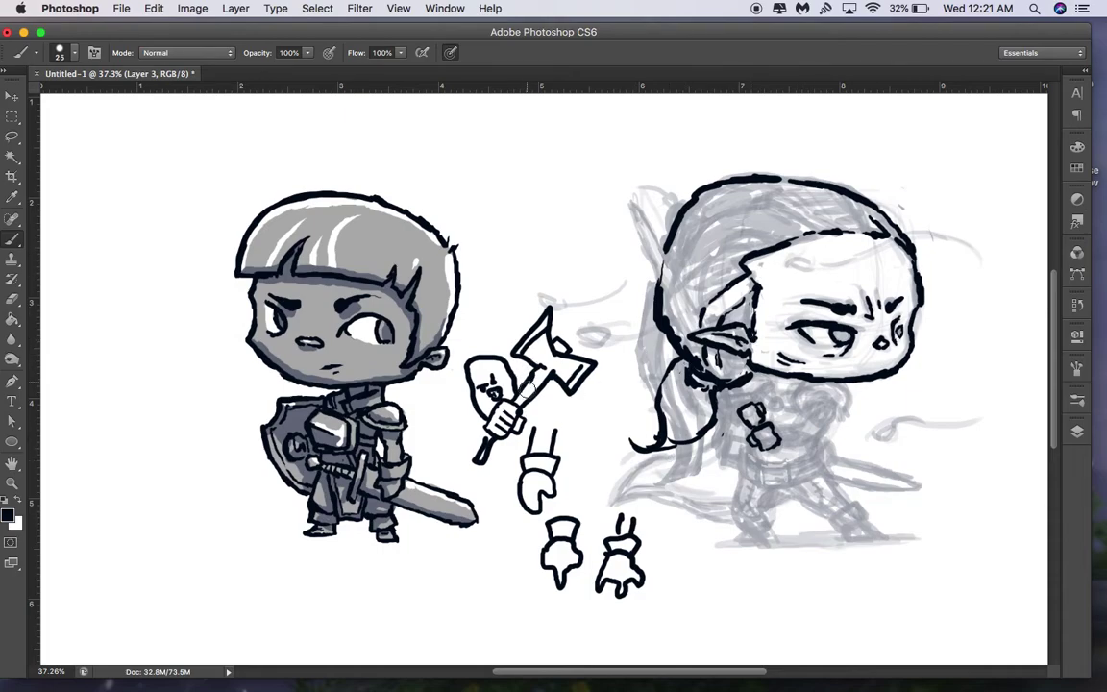
mouse_move(503, 364)
left_mouse_down()
mouse_move(487, 395)
mouse_move(559, 345)
mouse_move(561, 442)
mouse_move(613, 538)
mouse_move(662, 576)
mouse_move(595, 514)
left_mouse_up()
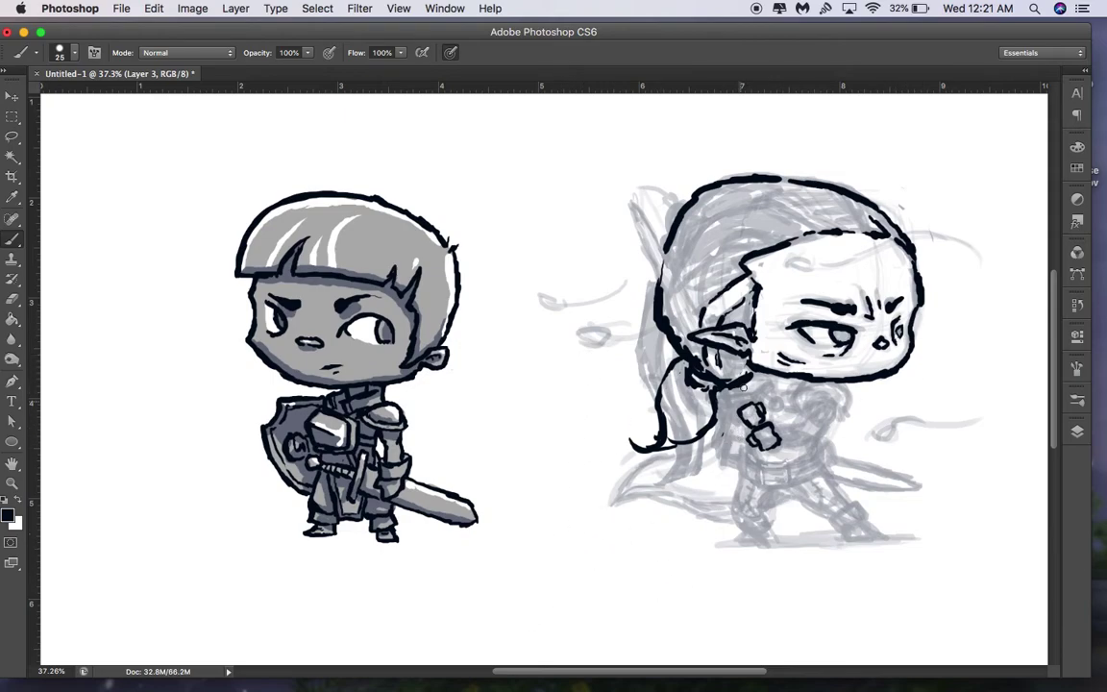
Ink the sword from pommel, grip and crossguard up to the raised blade tip, plus the bent forearm reaching the grip
left_click_drag(750, 422, 779, 462)
mouse_move(736, 405)
left_mouse_down()
mouse_move(722, 399)
mouse_move(754, 396)
left_mouse_up()
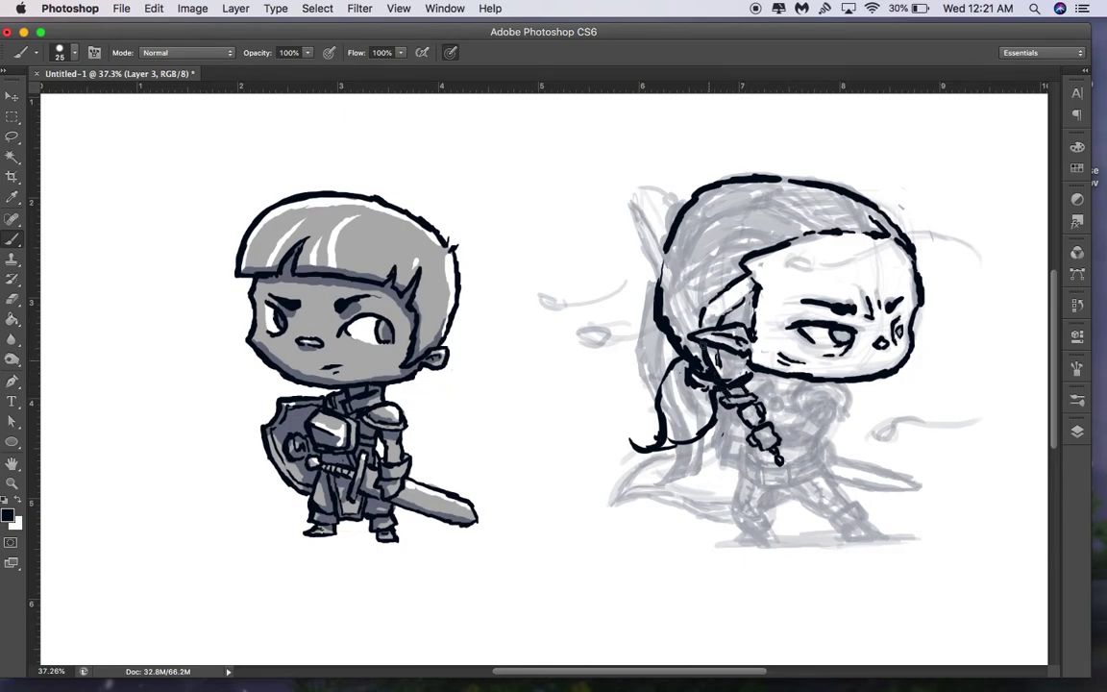
left_click_drag(737, 377, 684, 281)
left_click_drag(692, 333, 668, 280)
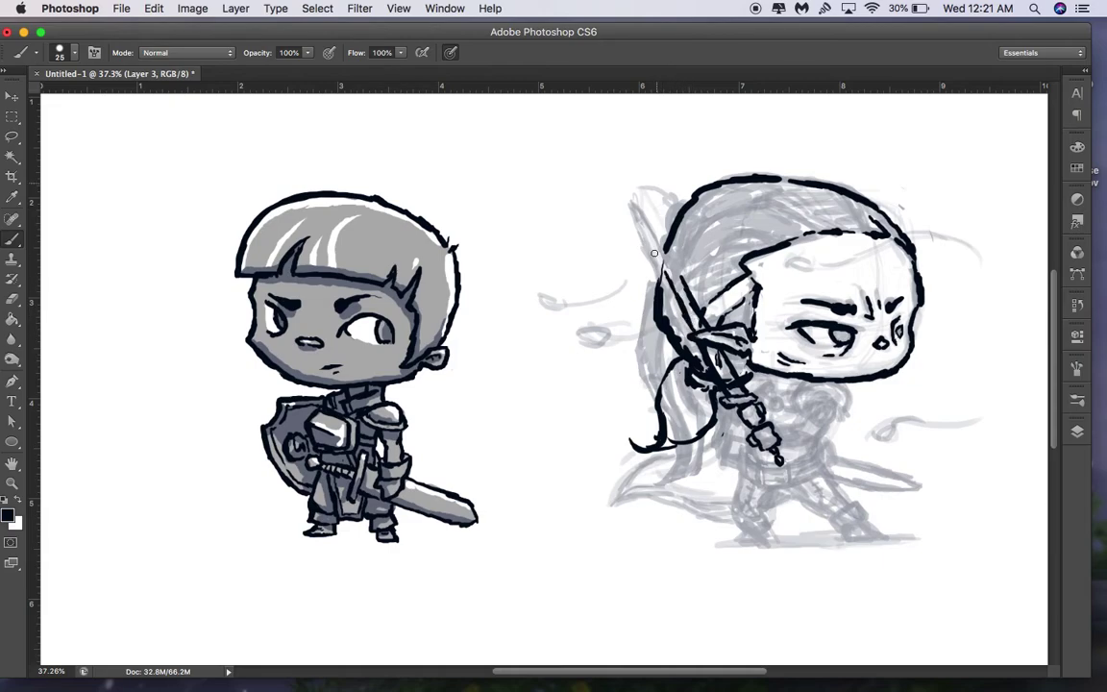
mouse_move(641, 224)
left_mouse_down()
mouse_move(682, 278)
mouse_move(640, 213)
left_mouse_up()
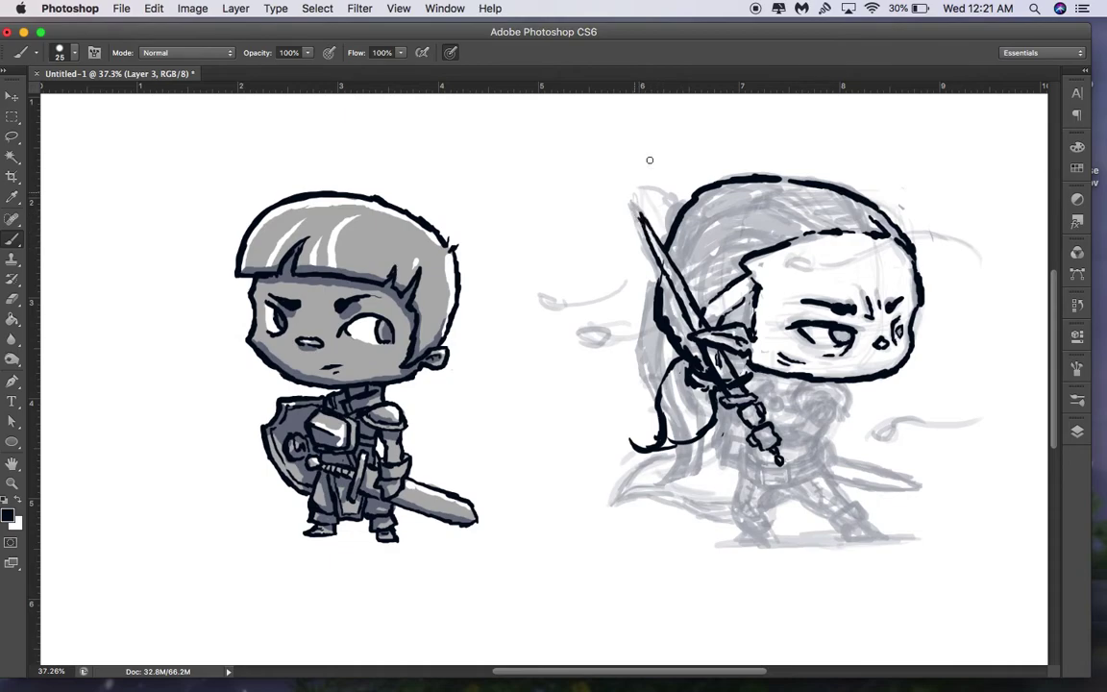
mouse_move(834, 401)
left_mouse_down()
mouse_move(816, 439)
mouse_move(808, 419)
mouse_move(806, 430)
mouse_move(782, 430)
mouse_move(800, 429)
mouse_move(788, 445)
mouse_move(797, 445)
left_mouse_up()
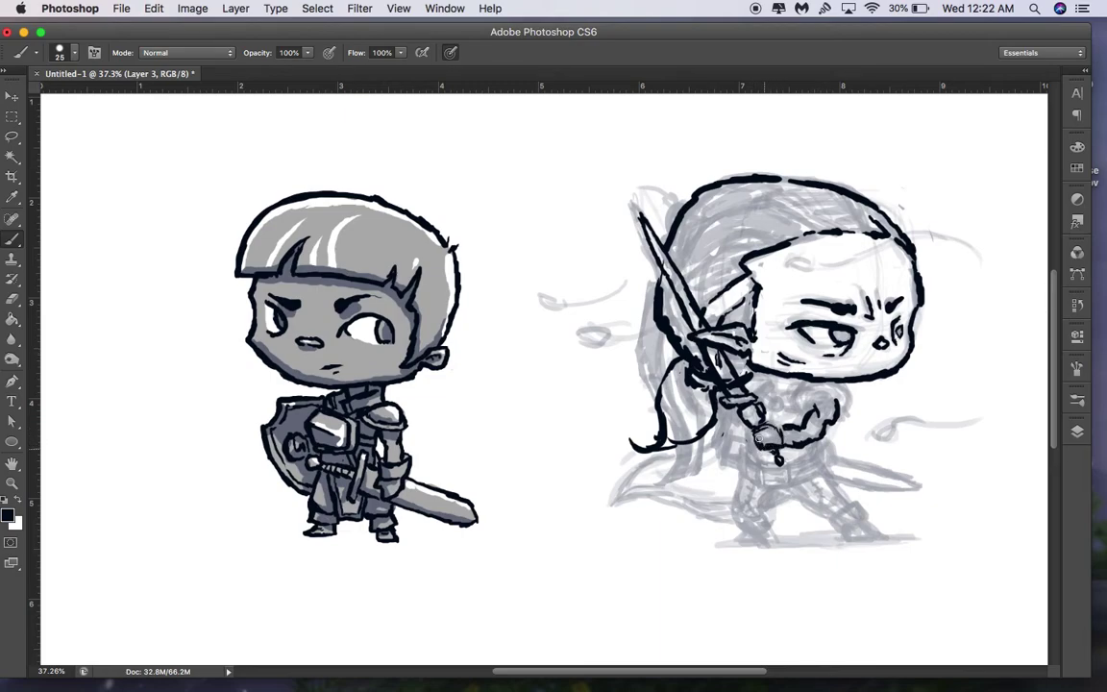
left_click_drag(774, 445, 809, 441)
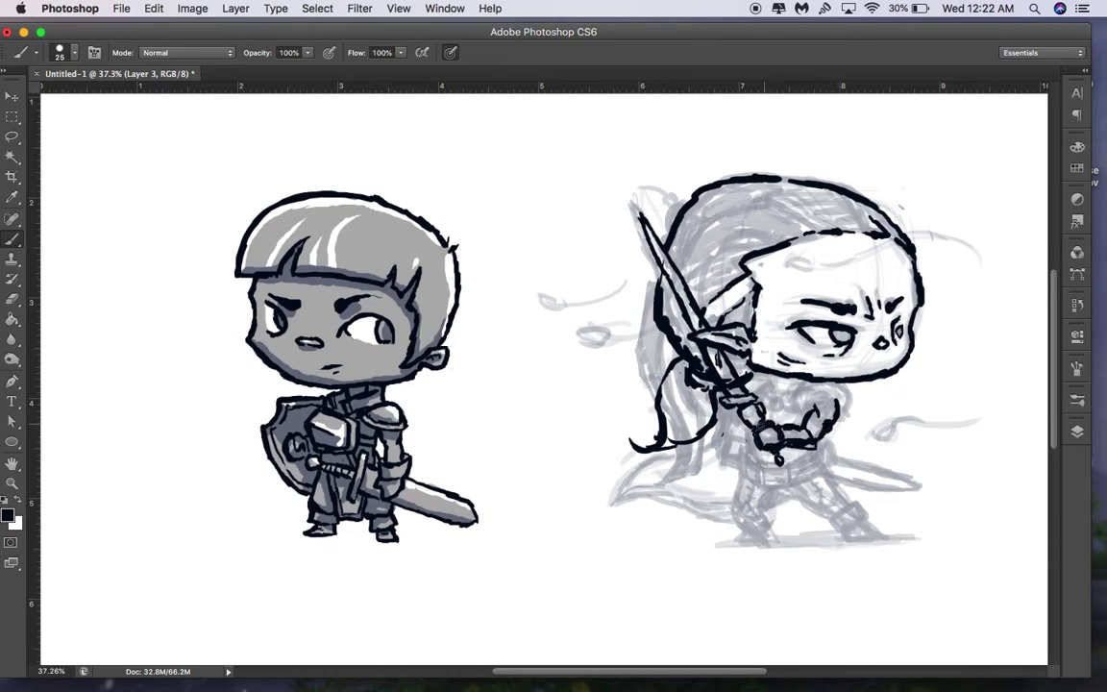
Doodle a fist gripping a scythe and further example hands in the blank area below the characters
mouse_move(540, 580)
left_mouse_down()
mouse_move(559, 543)
mouse_move(575, 574)
mouse_move(567, 557)
mouse_move(608, 544)
mouse_move(611, 557)
mouse_move(548, 533)
mouse_move(524, 549)
mouse_move(538, 580)
mouse_move(536, 501)
mouse_move(494, 550)
mouse_move(491, 600)
mouse_move(539, 488)
mouse_move(564, 579)
left_mouse_up()
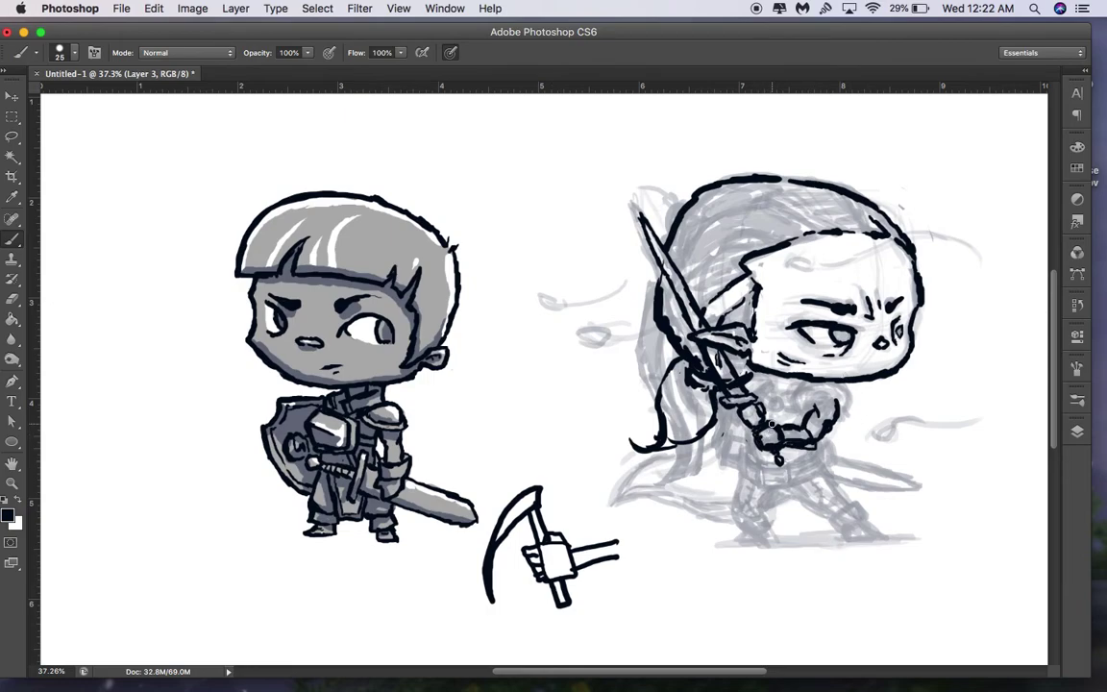
mouse_move(671, 550)
left_mouse_down()
mouse_move(671, 582)
mouse_move(691, 580)
mouse_move(693, 565)
mouse_move(672, 541)
mouse_move(660, 538)
mouse_move(671, 544)
mouse_move(661, 576)
left_mouse_up()
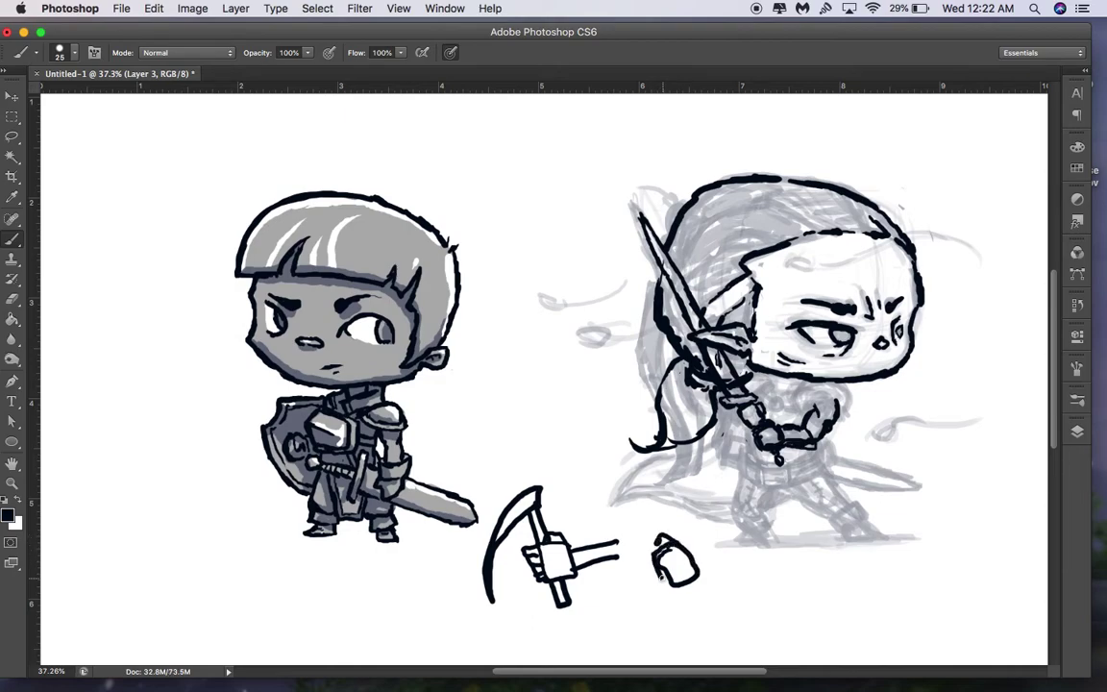
left_click_drag(637, 520, 656, 555)
left_click_drag(642, 497, 663, 537)
left_click_drag(624, 514, 692, 621)
mouse_move(691, 622)
left_mouse_down()
mouse_move(679, 568)
mouse_move(707, 605)
left_mouse_up()
mouse_move(770, 625)
left_mouse_down()
mouse_move(747, 563)
mouse_move(742, 602)
mouse_move(770, 603)
mouse_move(754, 587)
left_mouse_up()
Undo the scythe and example hand doodles below the characters
key("super+alt+z")
key("super+alt+z")
key("super+alt+z")
key("super+alt+z")
key("super+alt+z")
key("super+alt+z")
key("super+alt+z")
key("super+alt+z")
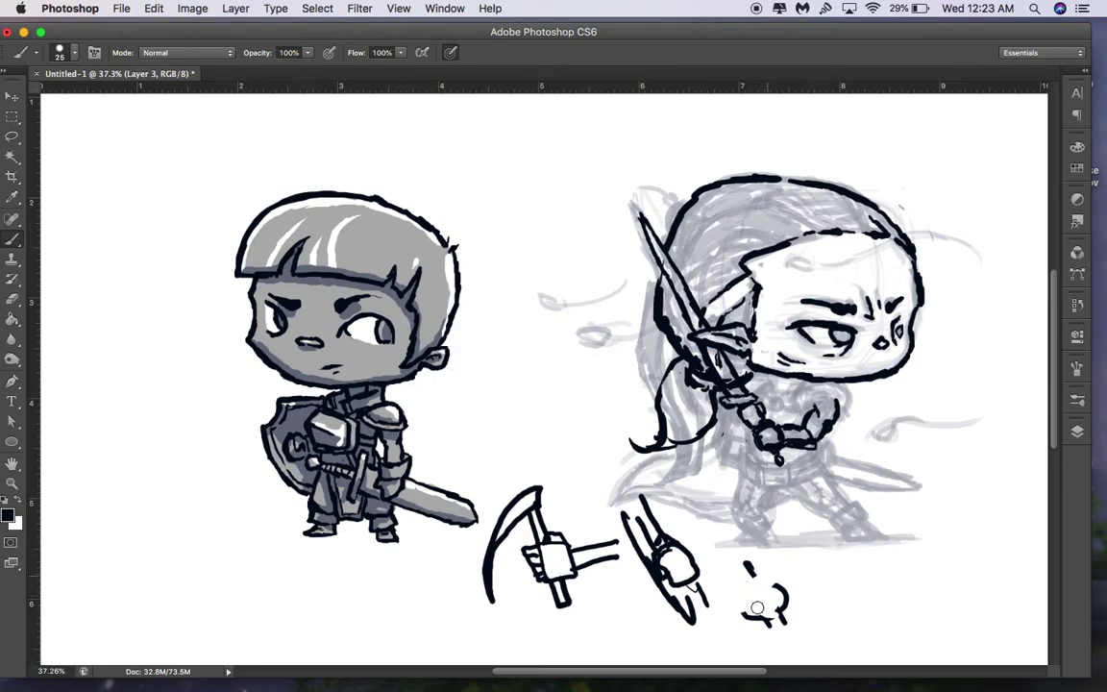
key("super+alt+z")
key("super+alt+z")
key("super+alt+z")
key("super+alt+z")
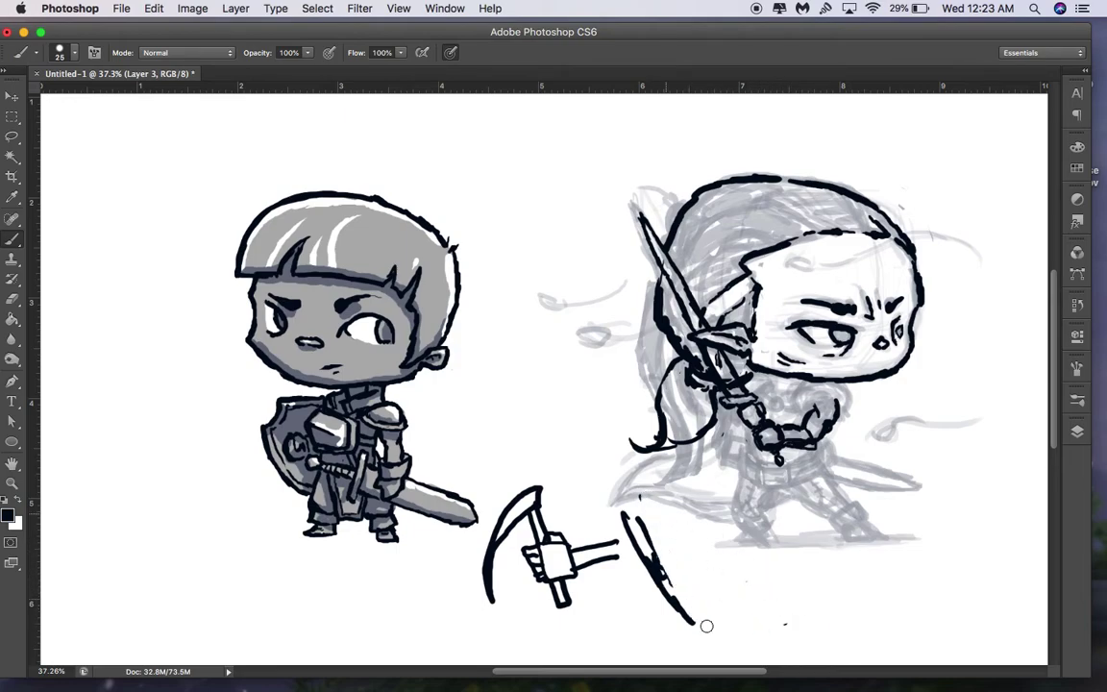
key("super+alt+z")
key("super+alt+z")
key("super+alt+z")
key("super+alt+z")
key("super+alt+z")
key("super+alt+z")
key("super+alt+z")
key("super+alt+z")
key("super+alt+z")
key("super+alt+z")
key("super+alt+z")
key("super+alt+z")
key("super+alt+z")
key("super+alt+z")
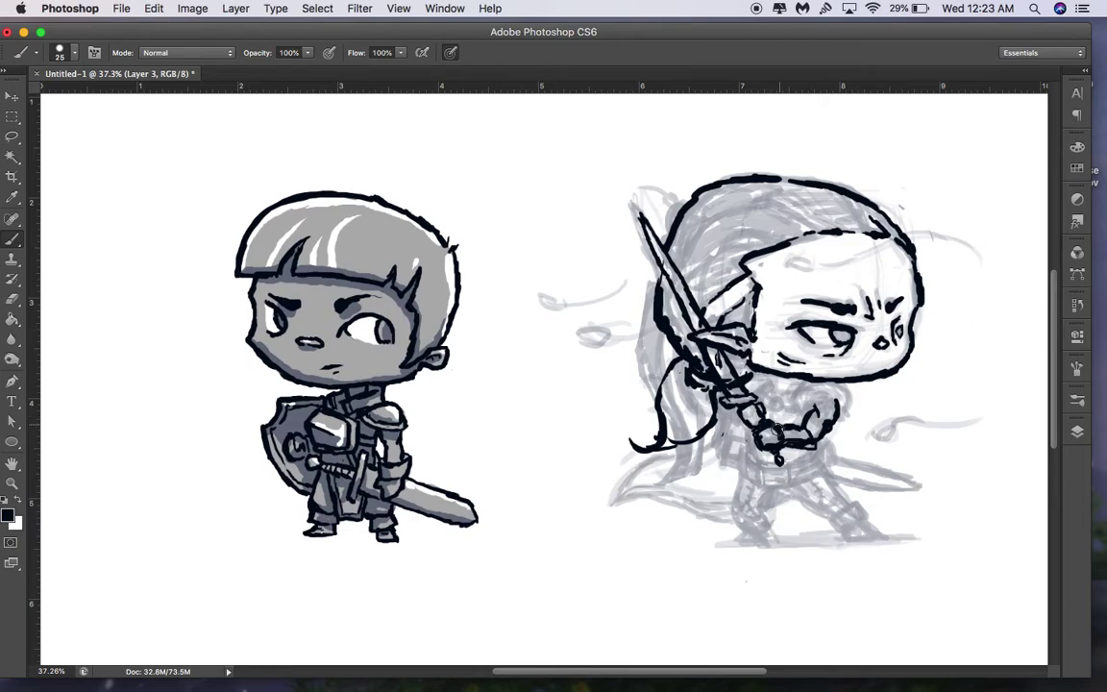
Refine the front fist and glove cuff, and ink the fur-trimmed shoulder with the collar and tunic behind the arms
mouse_move(775, 424)
left_mouse_down()
mouse_move(798, 430)
mouse_move(787, 444)
left_mouse_up()
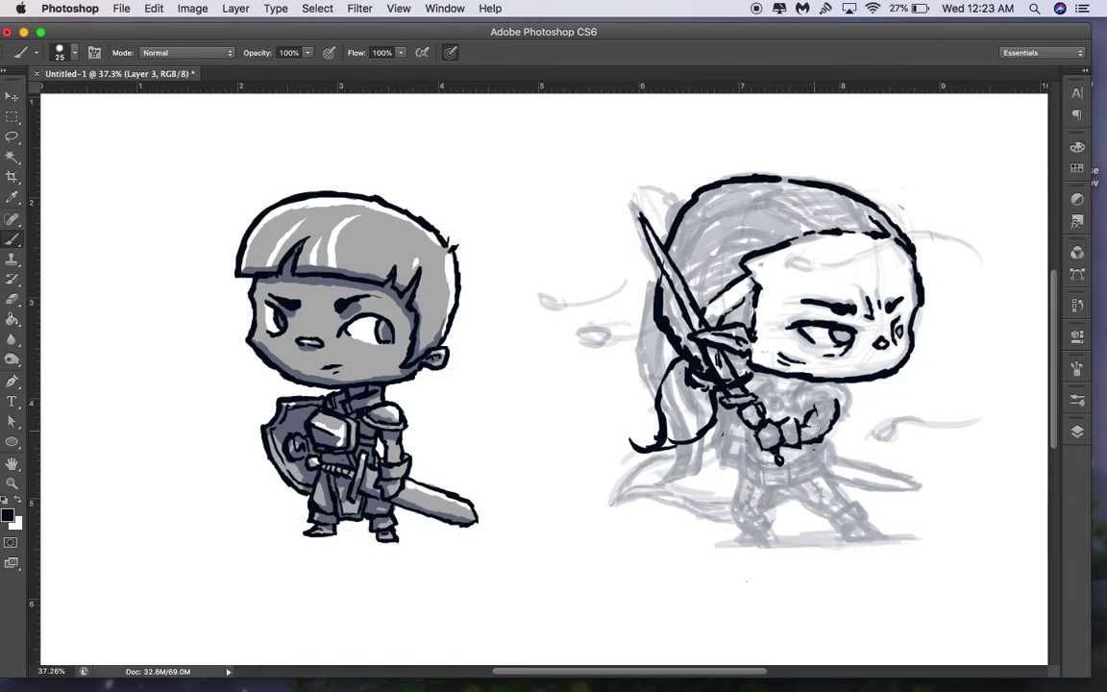
left_click_drag(816, 409, 824, 402)
left_click_drag(847, 409, 836, 425)
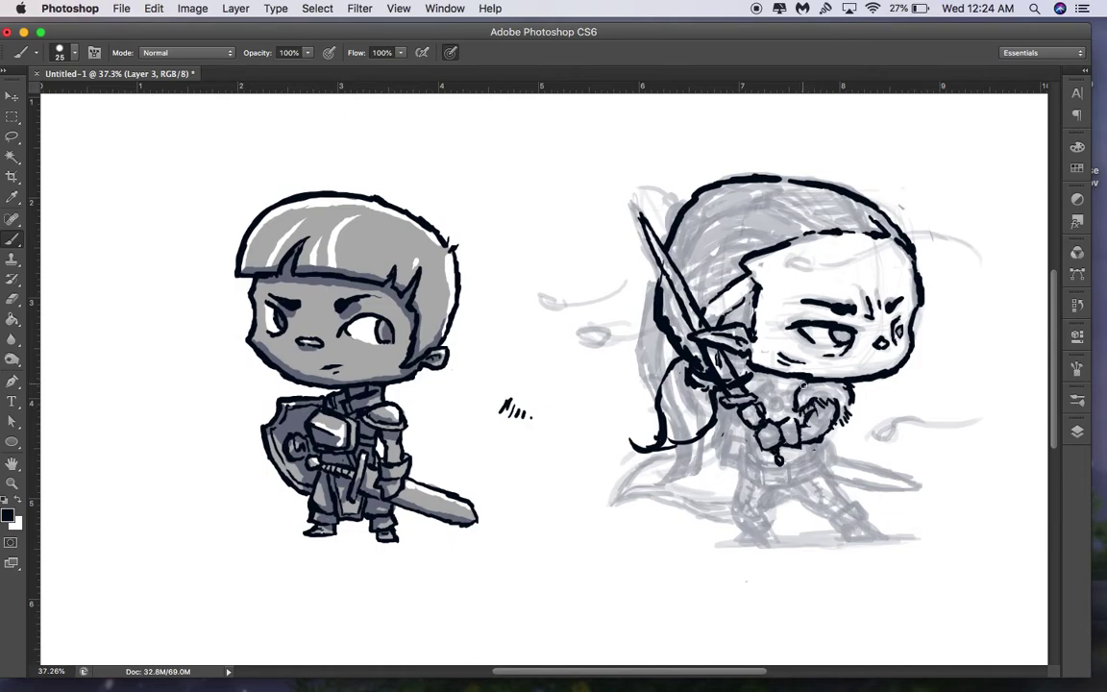
left_click_drag(806, 398, 842, 397)
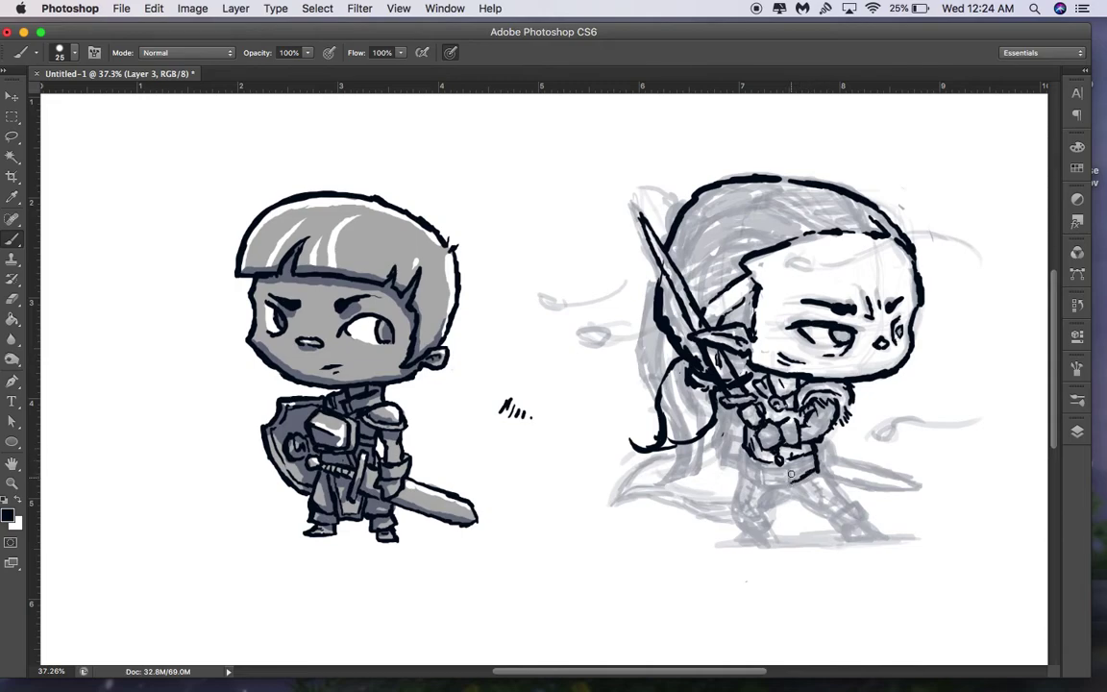
Ink the buckled belt at the waist and both spread legs with stitched trousers and cuffed boots
left_click_drag(743, 452, 743, 467)
mouse_move(766, 465)
left_mouse_down()
mouse_move(762, 483)
mouse_move(788, 469)
mouse_move(770, 482)
mouse_move(791, 479)
mouse_move(789, 461)
left_mouse_up()
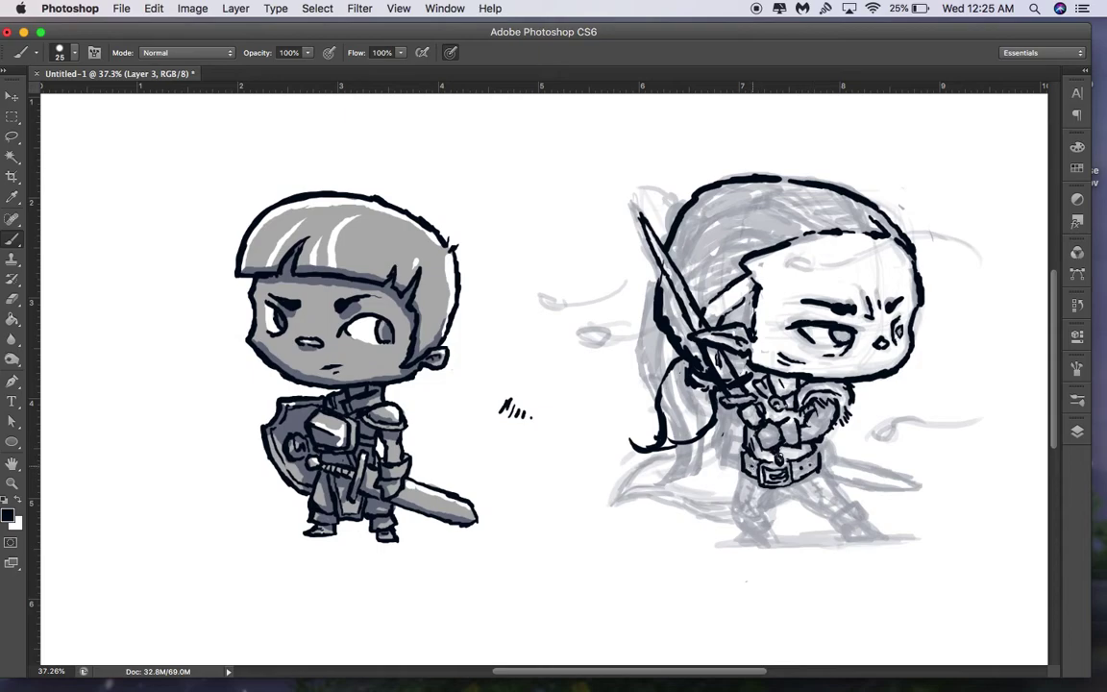
left_click_drag(819, 469, 846, 506)
mouse_move(815, 493)
left_mouse_down()
mouse_move(823, 488)
mouse_move(805, 502)
mouse_move(829, 516)
mouse_move(853, 503)
mouse_move(861, 517)
mouse_move(832, 524)
mouse_move(844, 530)
mouse_move(861, 518)
left_mouse_up()
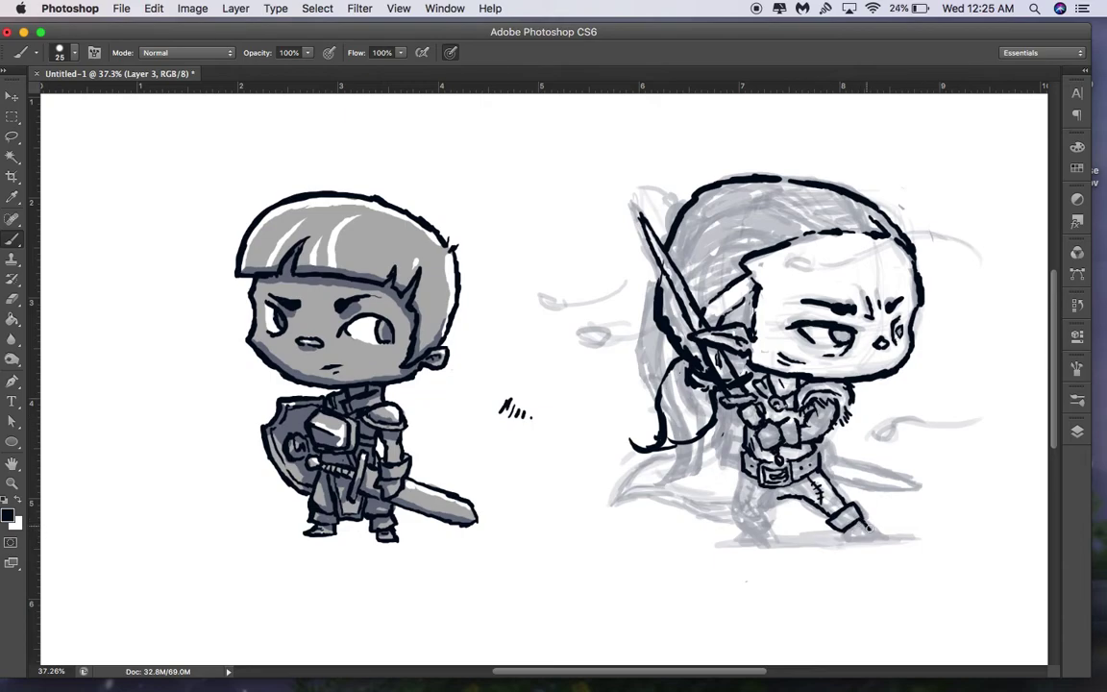
left_click_drag(846, 534, 878, 534)
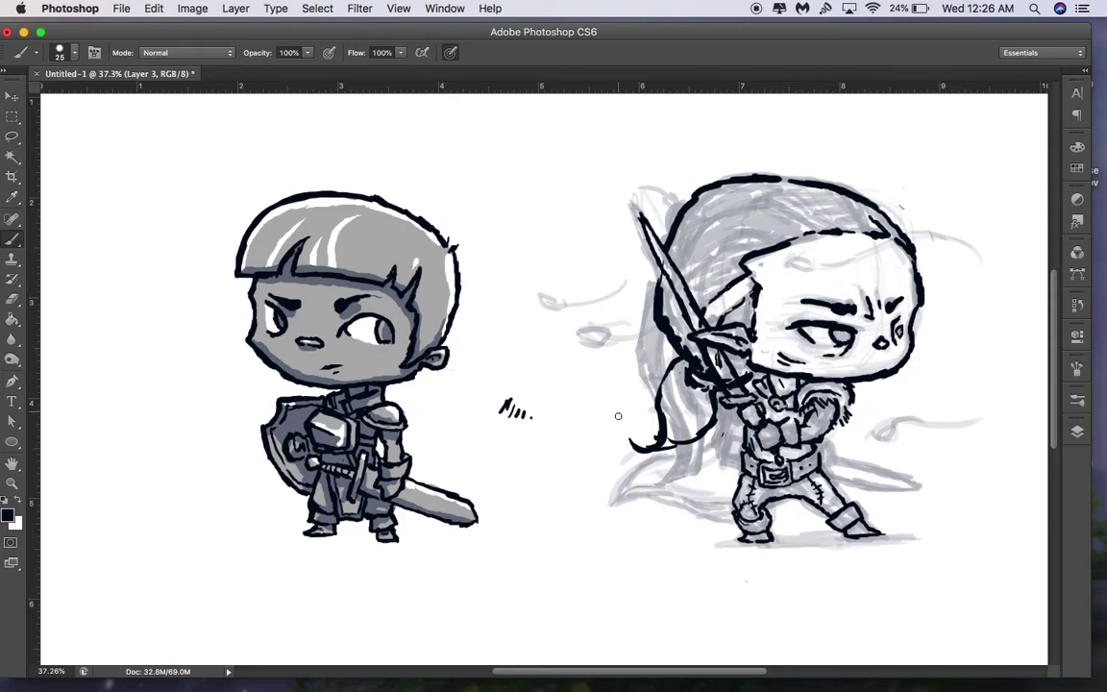
Ink hair strands inside the ponytail, plus the hip pouch and the scabbard extending behind the waist
mouse_move(686, 378)
left_mouse_down()
mouse_move(698, 425)
mouse_move(690, 437)
mouse_move(680, 413)
mouse_move(664, 438)
left_mouse_up()
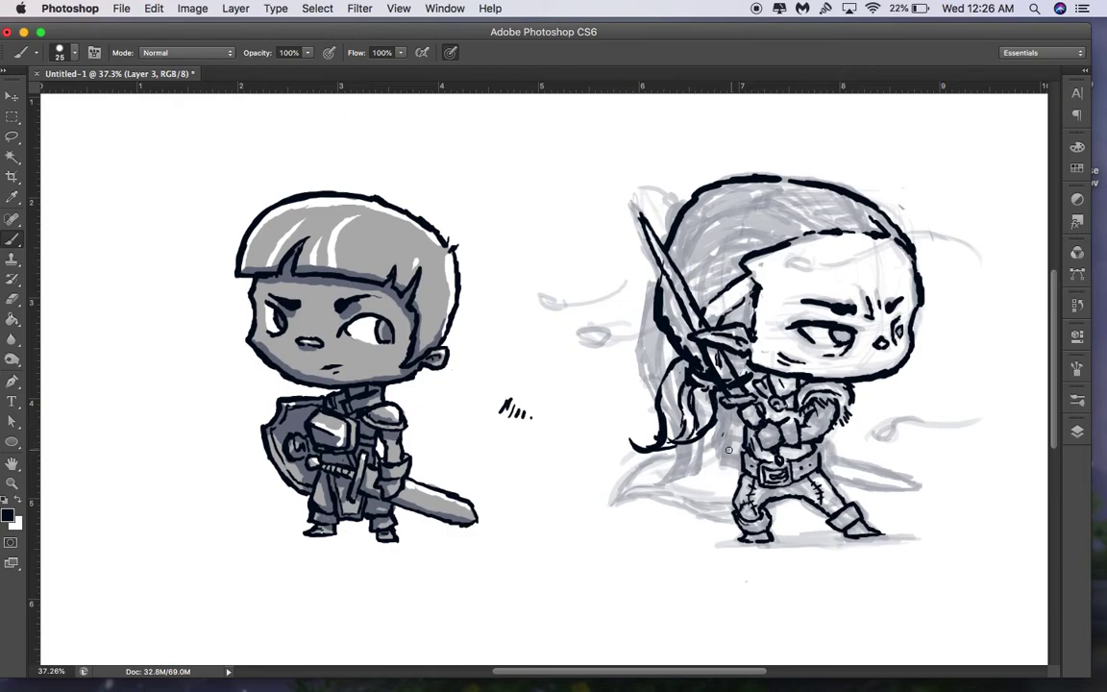
mouse_move(728, 438)
left_mouse_down()
mouse_move(723, 457)
mouse_move(727, 437)
mouse_move(737, 443)
mouse_move(723, 466)
mouse_move(741, 469)
left_mouse_up()
mouse_move(823, 455)
left_mouse_down()
mouse_move(913, 478)
mouse_move(908, 489)
left_mouse_up()
left_click_drag(825, 477, 917, 489)
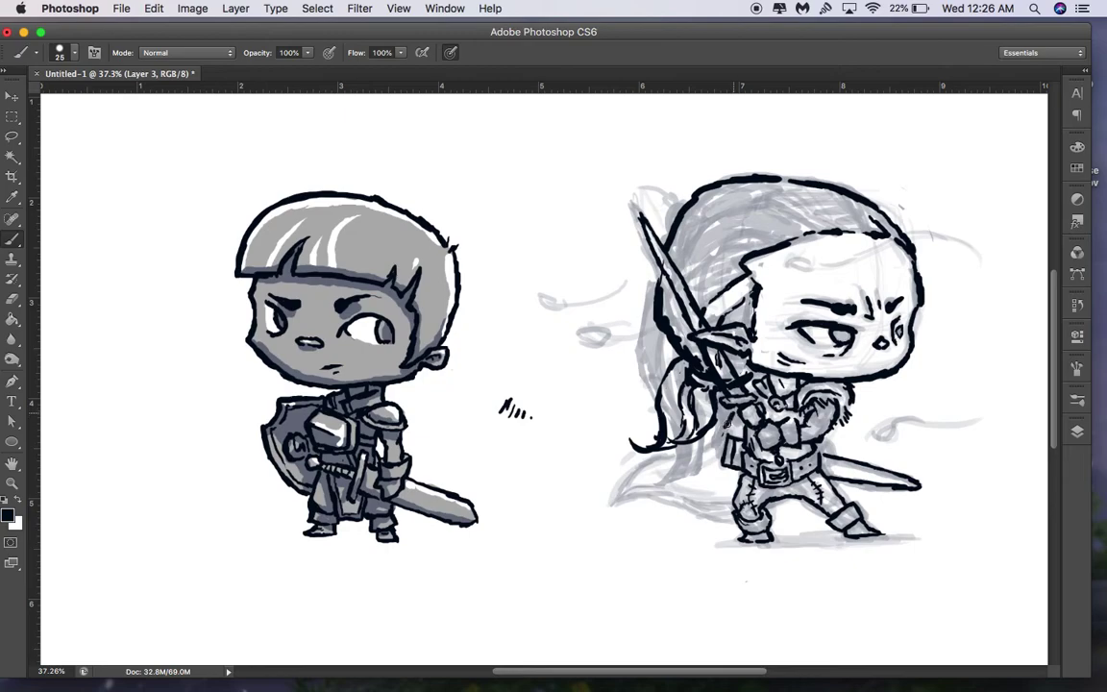
Ink the billowing cape with its crease lines, adding dashes along the scabbard and cleaning up the blade where it crosses the ear
mouse_move(646, 463)
left_mouse_down()
mouse_move(616, 497)
mouse_move(665, 494)
mouse_move(730, 515)
left_mouse_up()
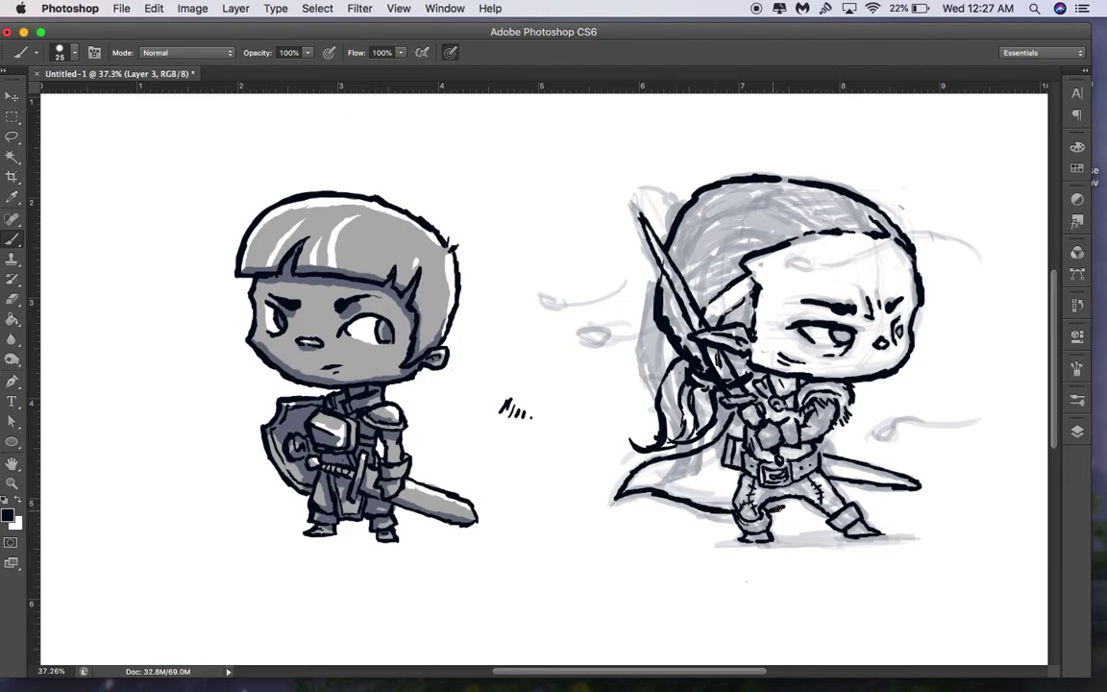
left_click_drag(694, 483, 708, 477)
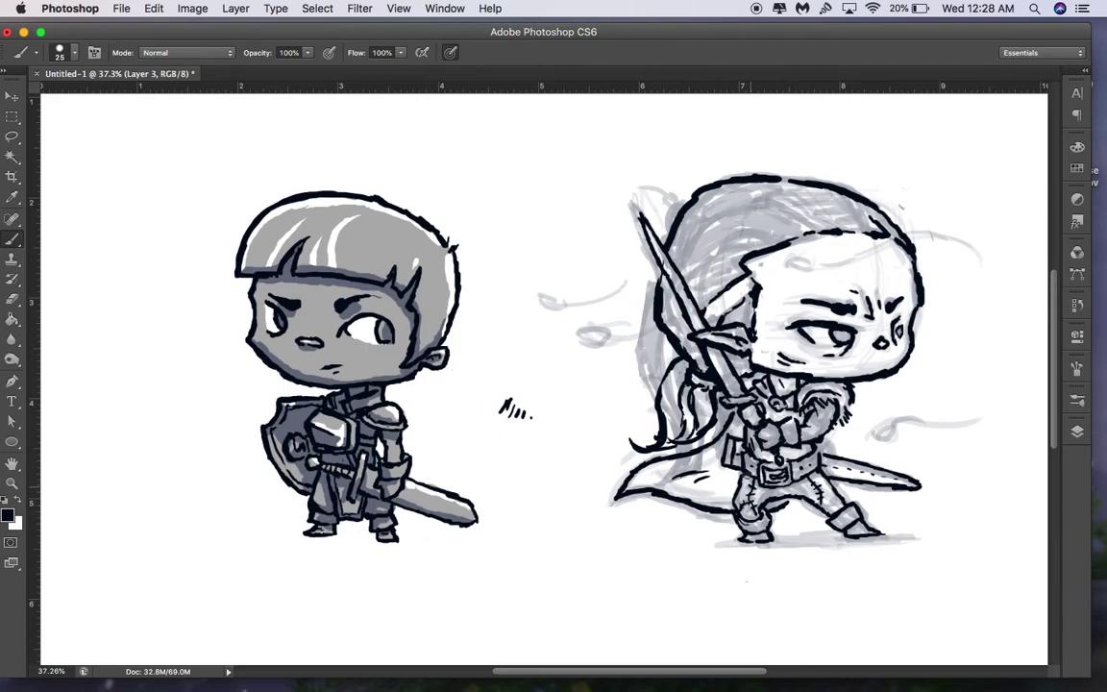
Sample the knight's mid-grey skin tone, add Layer 4 beneath Layer 3, and hide sketch layers 1 and 2
left_click(350, 351, "alt")
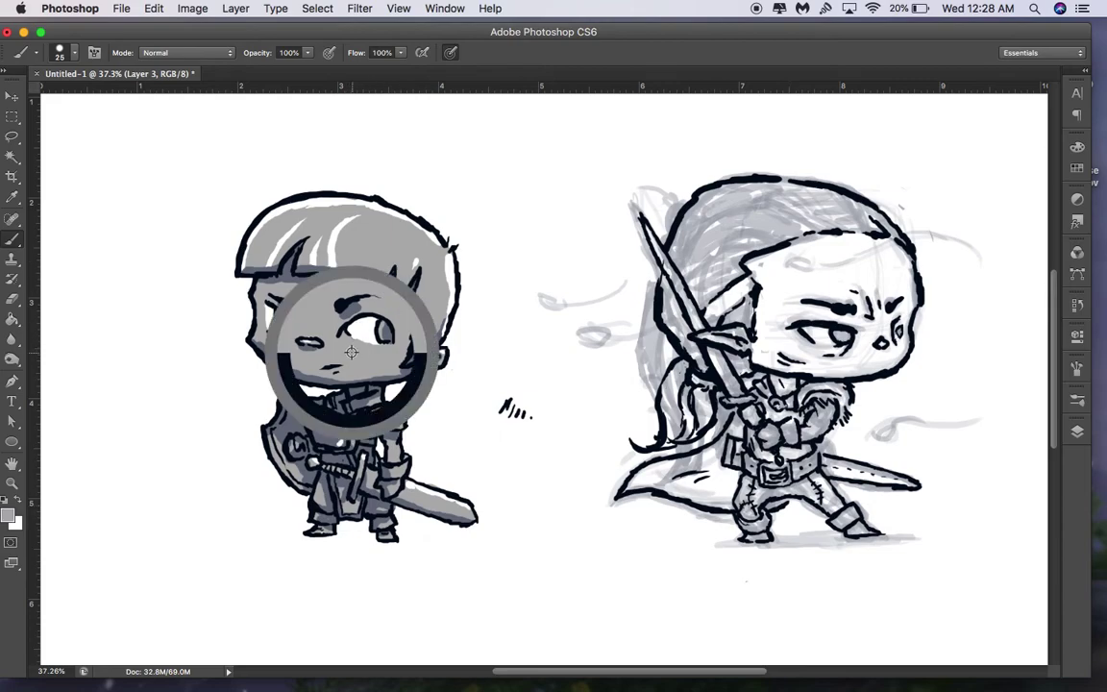
left_click(1081, 436)
left_click(1014, 658)
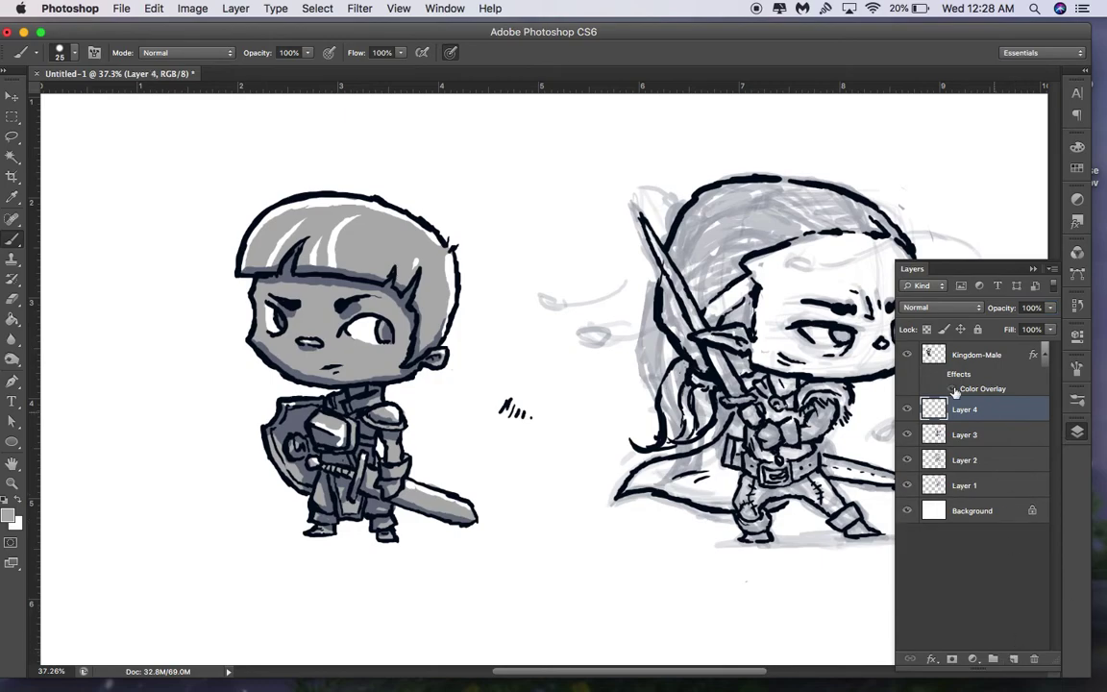
left_click_drag(947, 403, 907, 485)
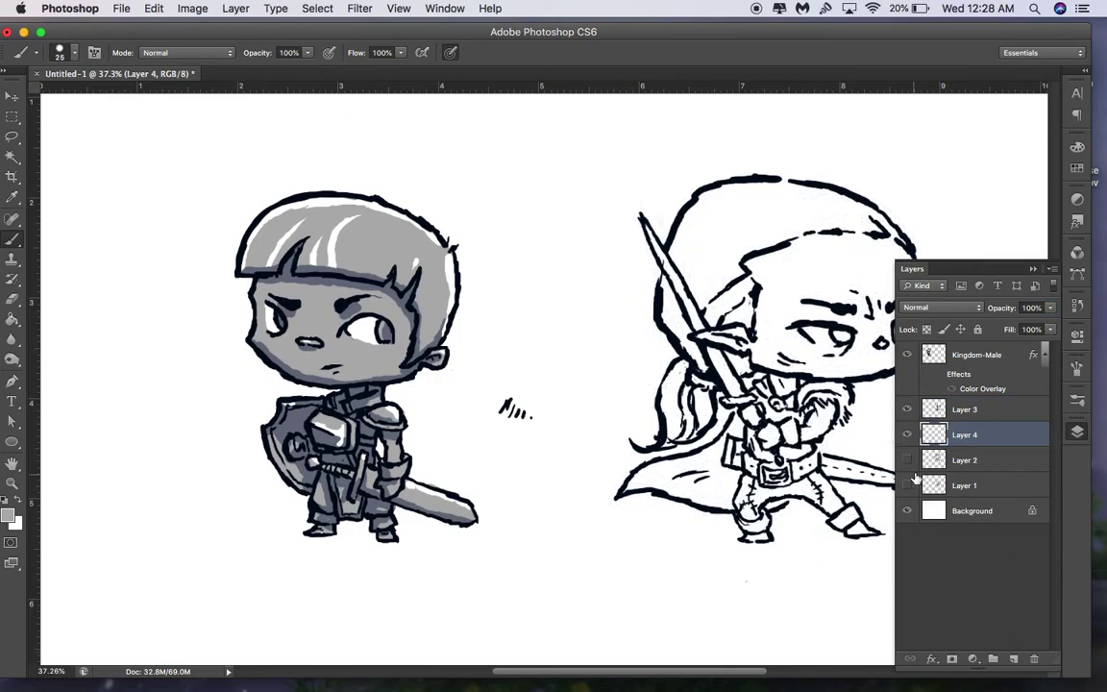
Make Layer 3 active, sample the dark ink colour, and ink the ponytail's outer edge and flicked tip
left_click(1060, 433)
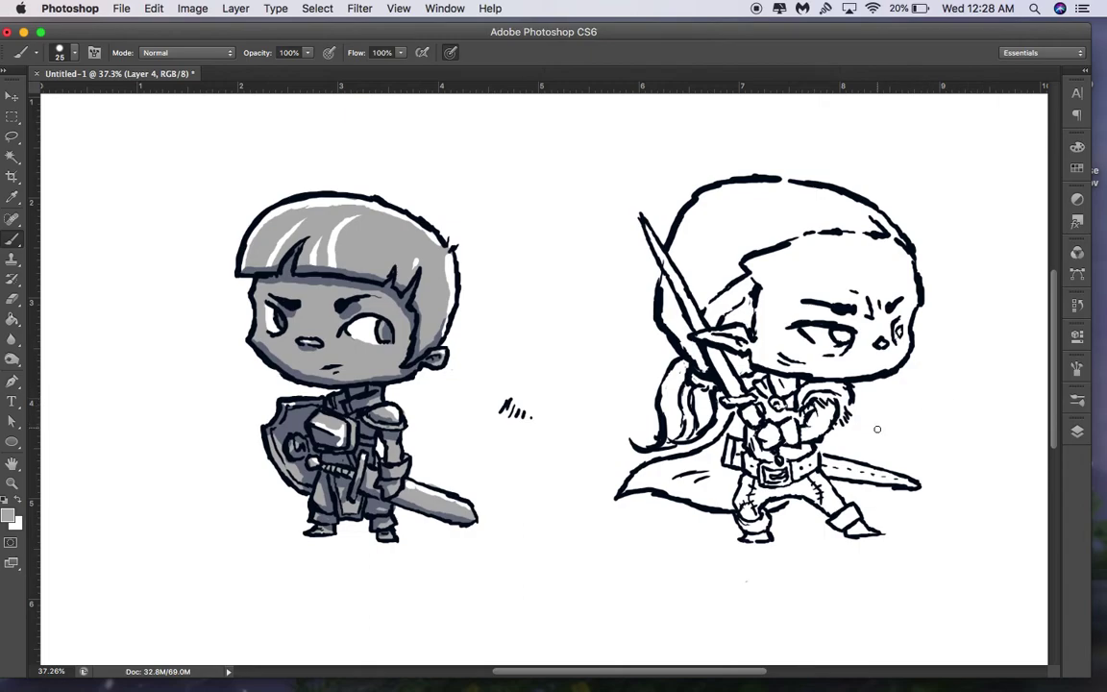
left_click(1076, 432)
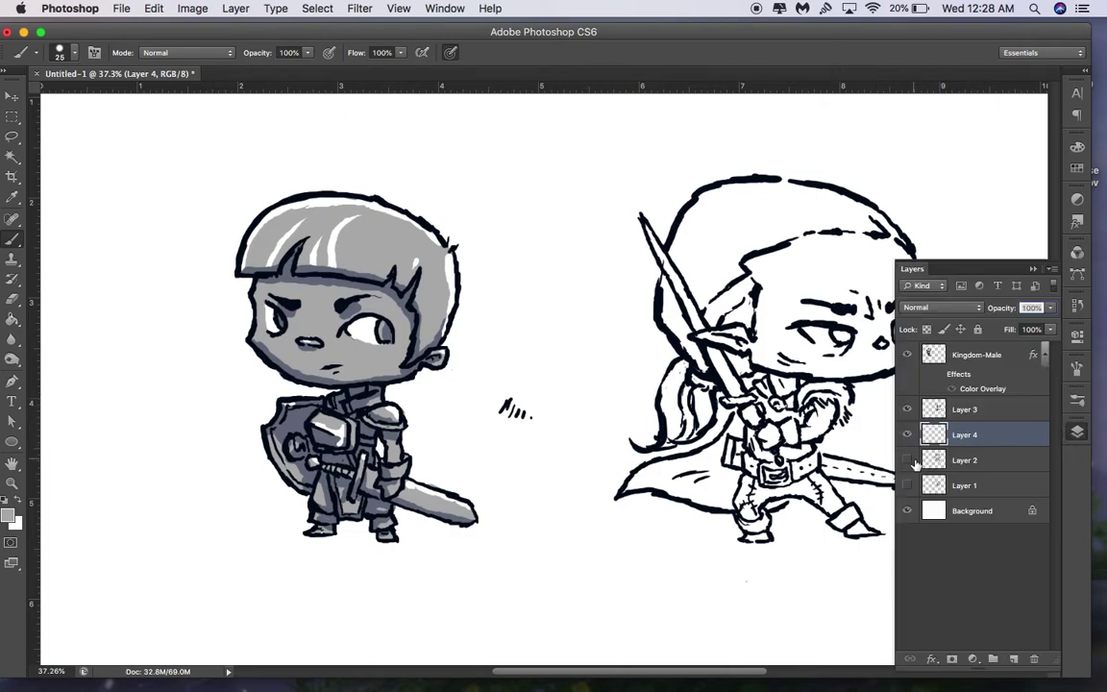
left_click(978, 460)
left_click(937, 407)
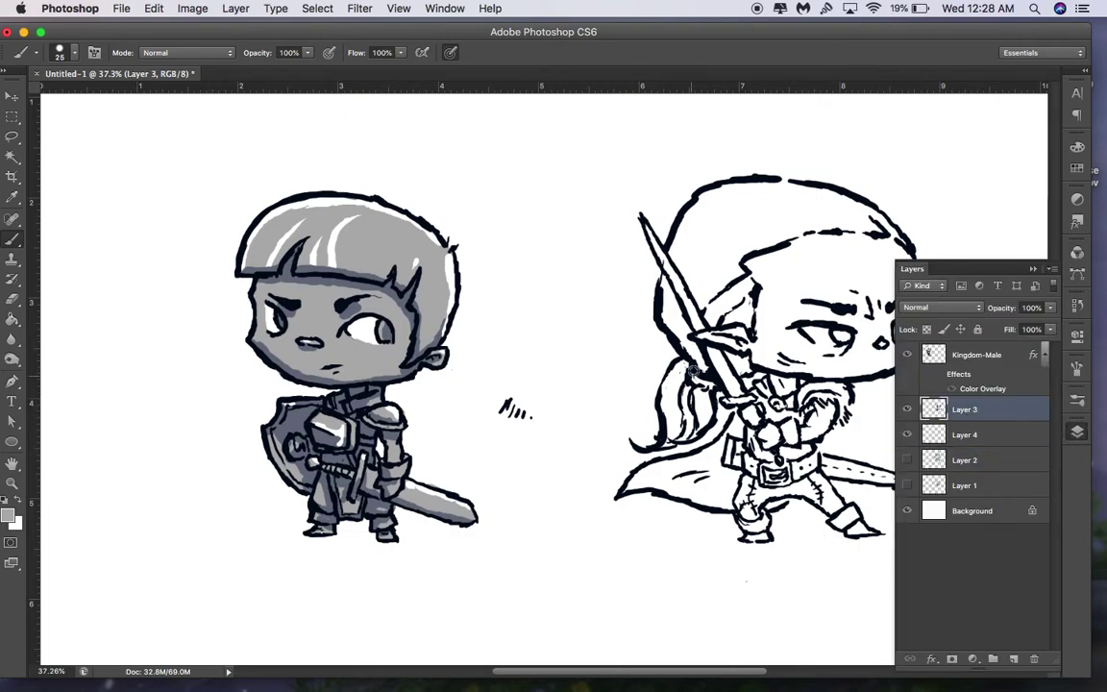
left_click(622, 358, "alt")
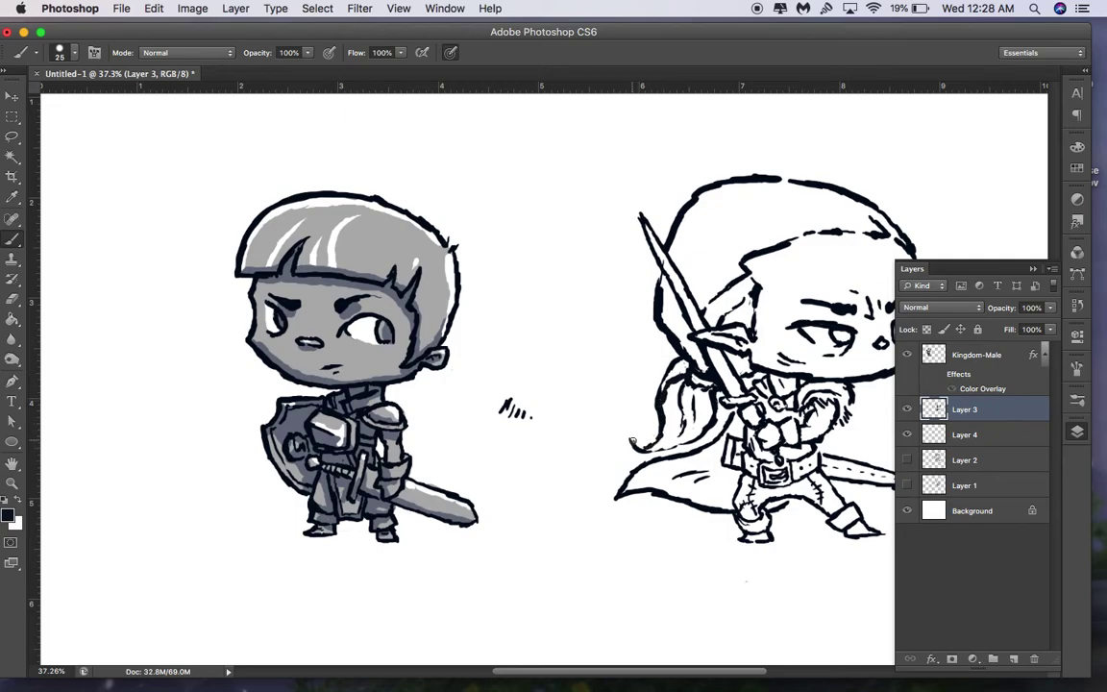
left_click_drag(628, 443, 621, 445)
On Layer 4, fill the elf's whole figure with the knight's mid-grey skin tone, using a brush enlarged to 300
left_click(946, 435)
left_click(906, 435)
left_click(906, 435)
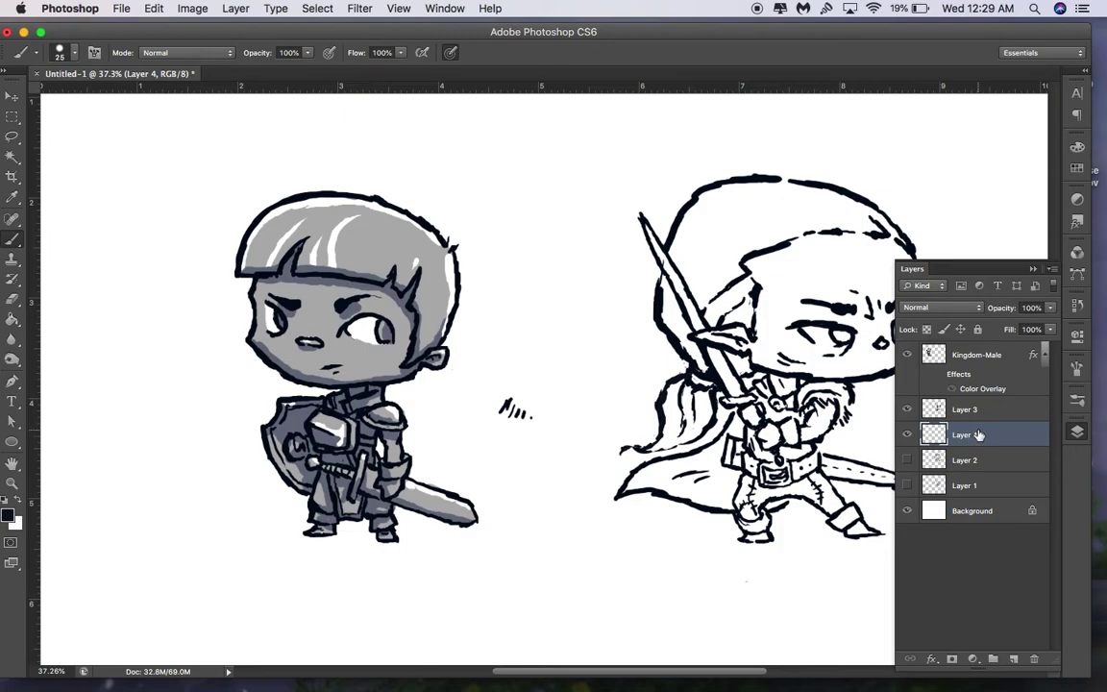
left_click(318, 320, "alt")
key("F7")
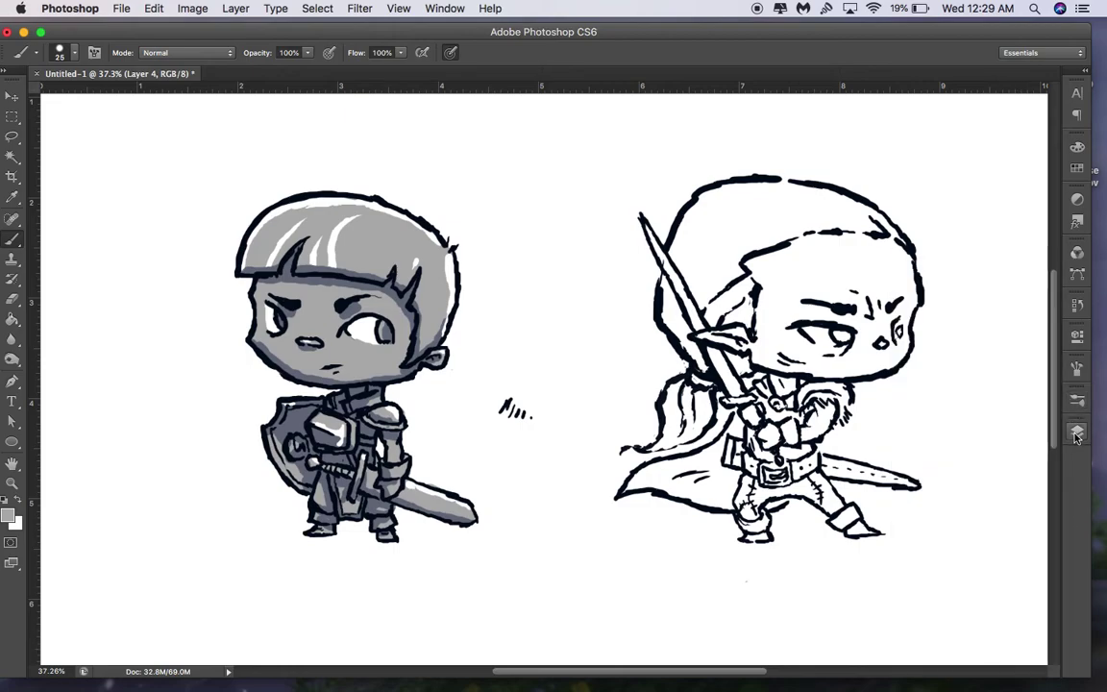
key("bracketright")
key("bracketright")
key("bracketright")
key("bracketright")
key("bracketright")
key("bracketright")
key("bracketright")
key("bracketright")
key("bracketright")
key("bracketright")
key("bracketright")
key("bracketright")
key("bracketright")
key("bracketright")
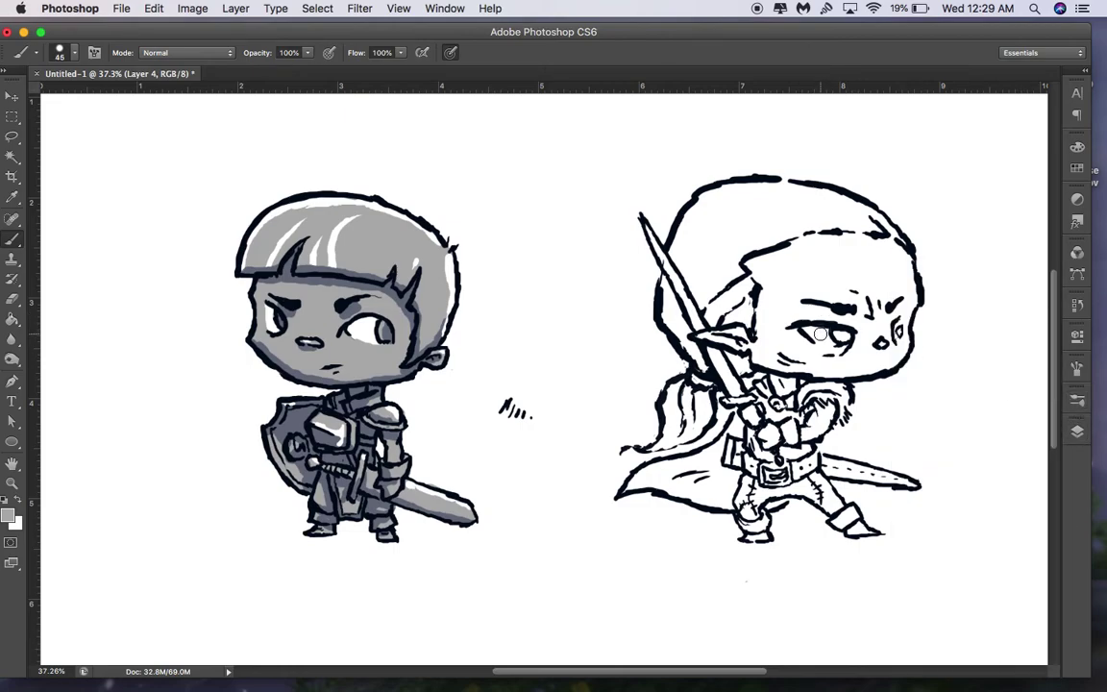
mouse_move(759, 323)
left_mouse_down()
mouse_move(709, 332)
mouse_move(726, 257)
mouse_move(709, 298)
mouse_move(704, 238)
mouse_move(688, 265)
mouse_move(718, 222)
mouse_move(751, 219)
mouse_move(740, 211)
mouse_move(812, 215)
mouse_move(859, 235)
mouse_move(828, 217)
mouse_move(880, 290)
mouse_move(884, 279)
mouse_move(868, 327)
mouse_move(879, 337)
mouse_move(792, 367)
mouse_move(783, 288)
mouse_move(765, 298)
mouse_move(765, 400)
mouse_move(712, 391)
mouse_move(683, 423)
mouse_move(671, 406)
mouse_move(666, 438)
mouse_move(678, 423)
mouse_move(689, 450)
mouse_move(651, 475)
mouse_move(743, 482)
mouse_move(735, 493)
mouse_move(761, 521)
mouse_move(788, 383)
mouse_move(803, 410)
mouse_move(827, 396)
mouse_move(783, 413)
mouse_move(842, 510)
mouse_move(845, 484)
mouse_move(919, 494)
left_mouse_up()
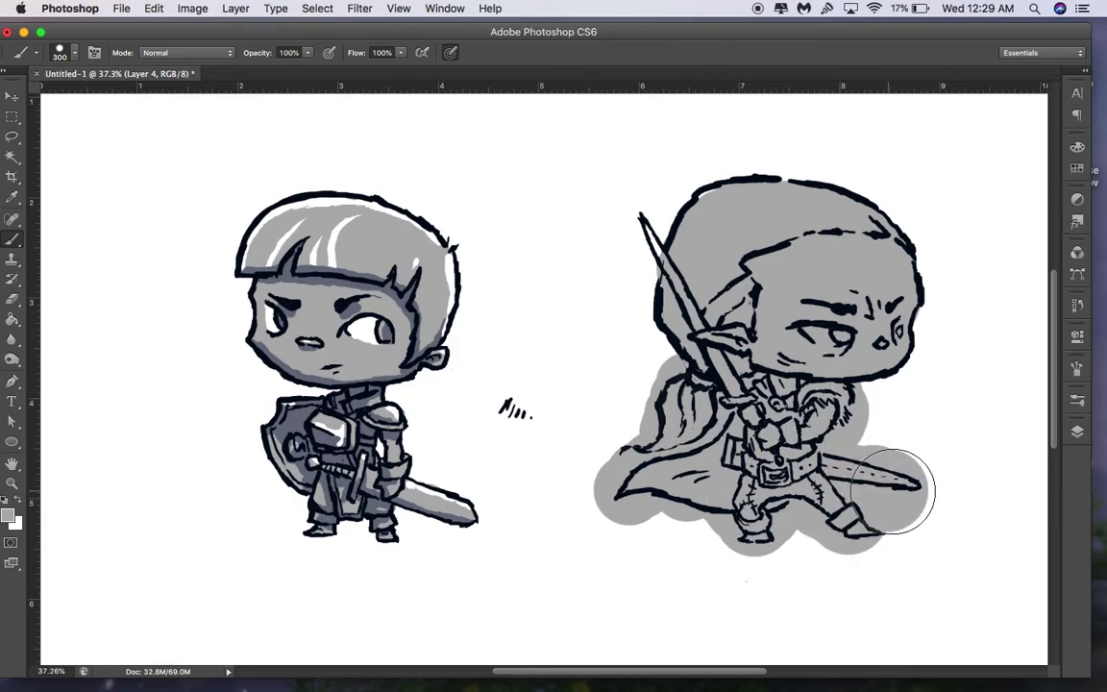
left_click_drag(676, 257, 667, 239)
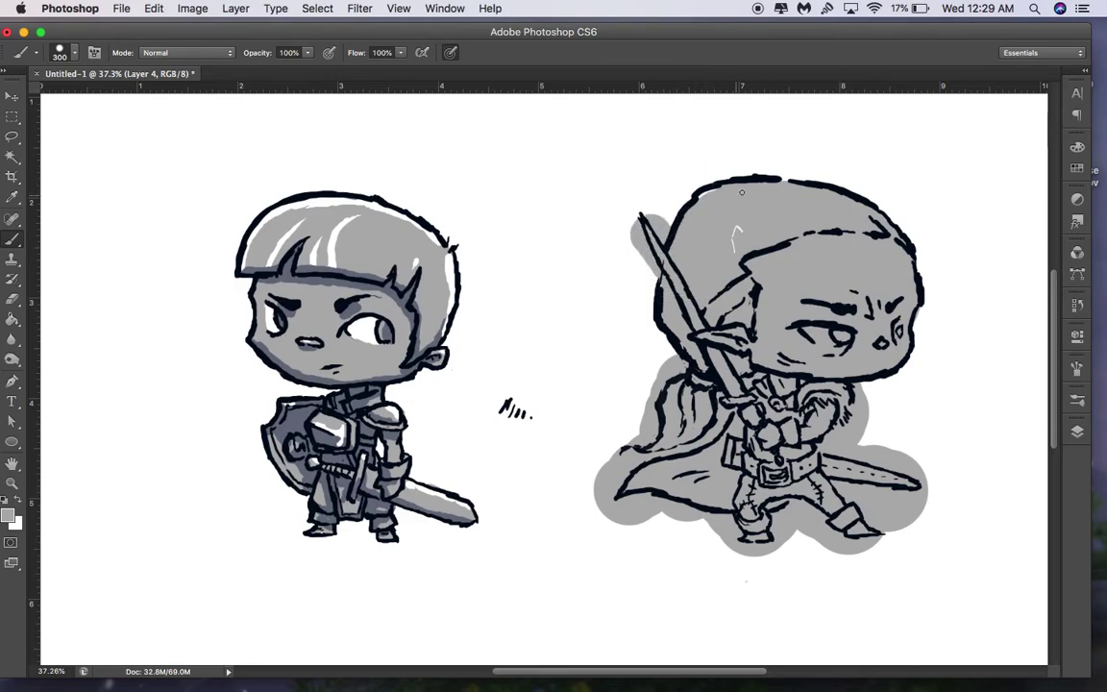
Undo the stray mark in the hair, and erase excess grey around the sword tip, ponytail and upper cape edge
key("super+z")
left_click_drag(634, 217, 652, 267)
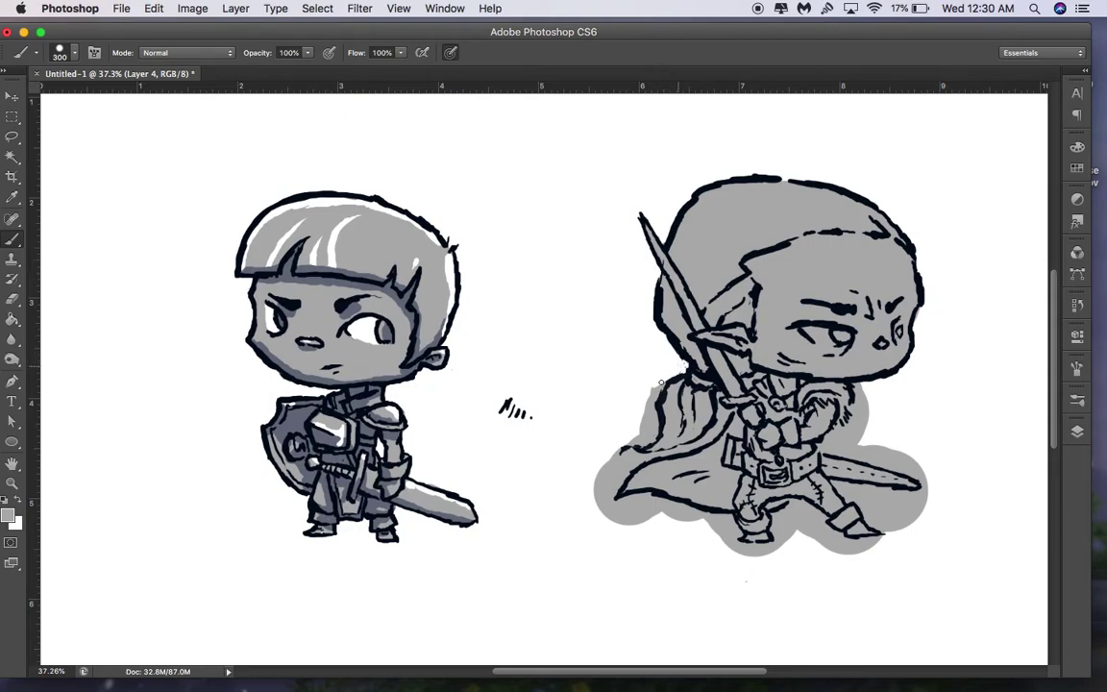
mouse_move(656, 394)
left_mouse_down()
mouse_move(642, 443)
mouse_move(644, 434)
left_mouse_up()
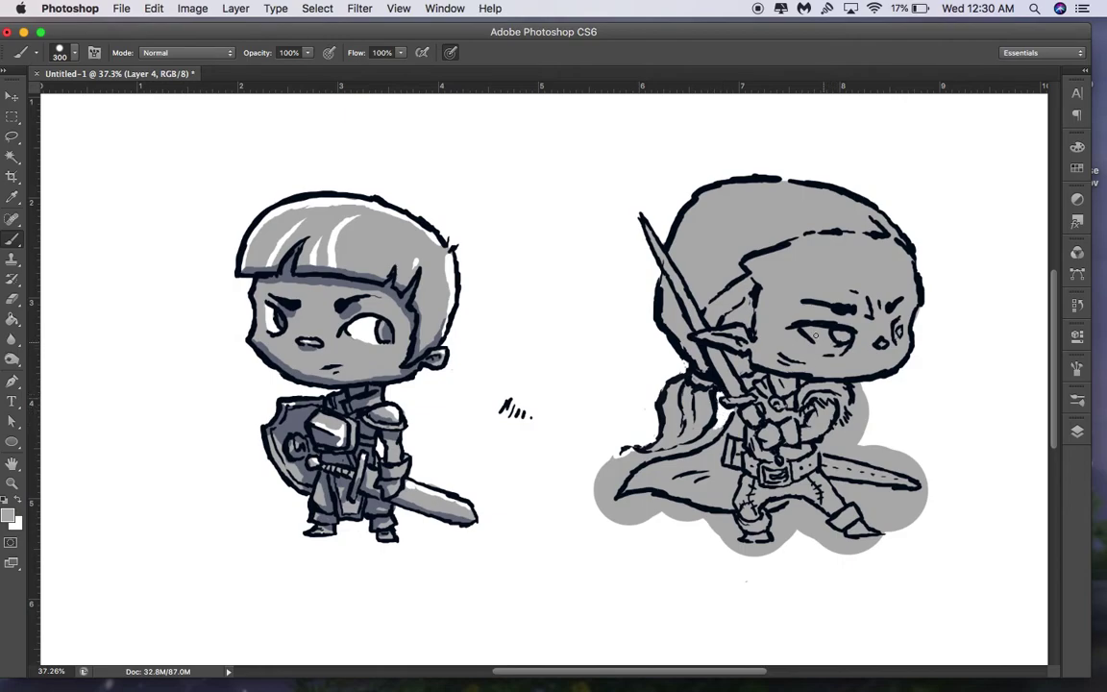
mouse_move(718, 436)
left_mouse_down()
mouse_move(617, 461)
mouse_move(612, 492)
mouse_move(619, 468)
mouse_move(608, 462)
mouse_move(591, 486)
mouse_move(608, 493)
mouse_move(600, 510)
mouse_move(614, 497)
left_mouse_up()
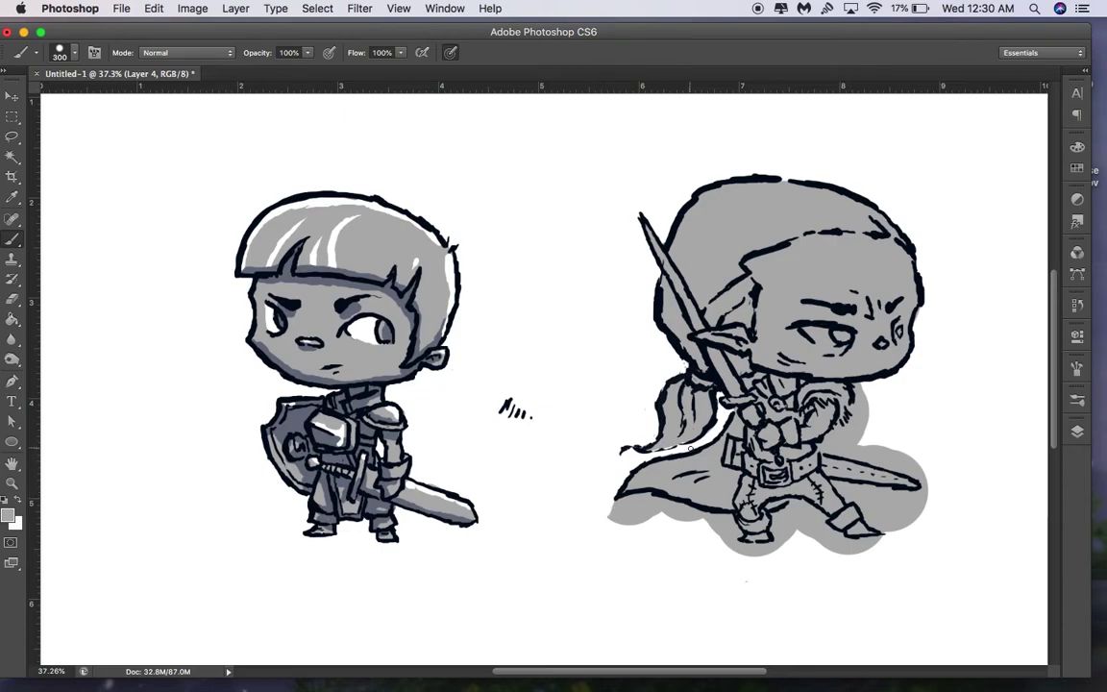
Erase the spilled grey beneath the cape's lower edge on Layer 4
key("bracketleft")
key("bracketleft")
key("bracketleft")
key("bracketleft")
key("bracketleft")
key("bracketleft")
key("bracketleft")
key("bracketleft")
key("bracketleft")
key("bracketleft")
left_click_drag(622, 504, 685, 505)
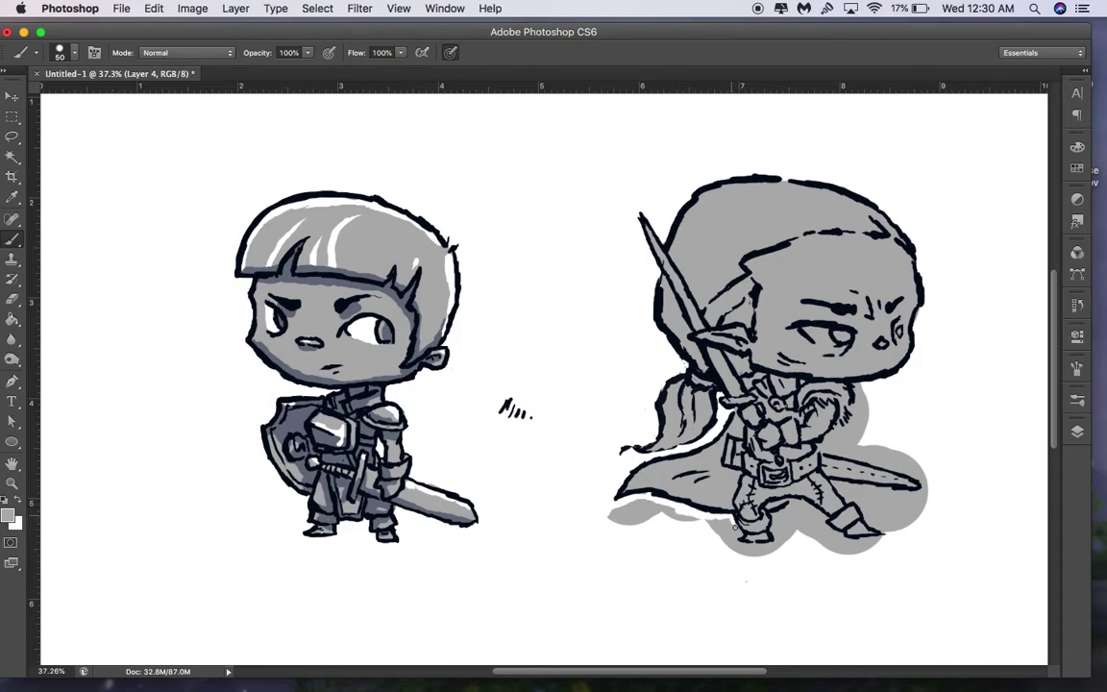
mouse_move(719, 524)
left_mouse_down()
mouse_move(648, 504)
mouse_move(589, 522)
mouse_move(652, 516)
mouse_move(615, 523)
left_mouse_up()
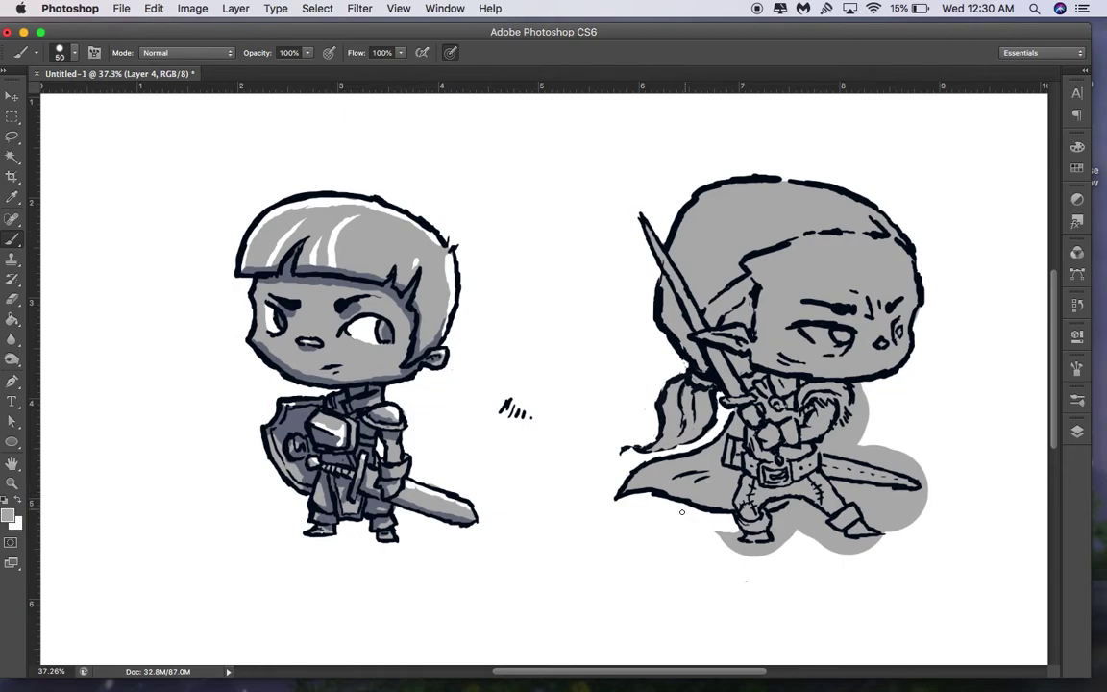
Erase the remaining excess grey around both boots, between the legs, beside the furred arm and around the scabbard
left_click_drag(716, 533, 739, 532)
left_click_drag(739, 543, 778, 544)
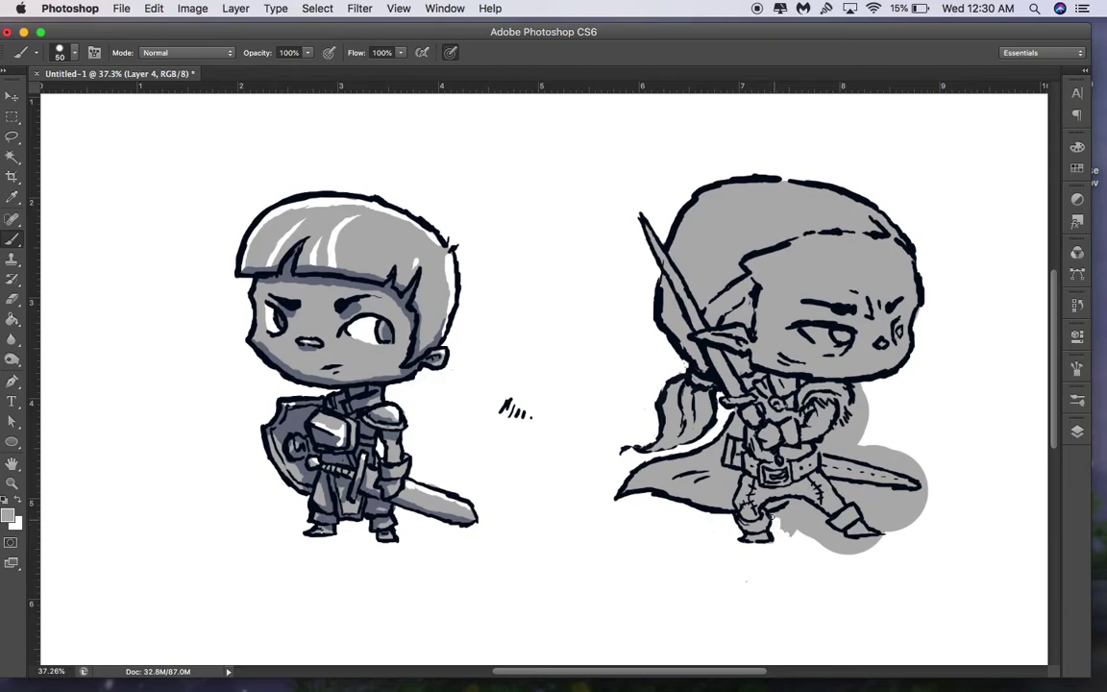
mouse_move(811, 509)
left_mouse_down()
mouse_move(835, 523)
mouse_move(803, 540)
mouse_move(817, 517)
left_mouse_up()
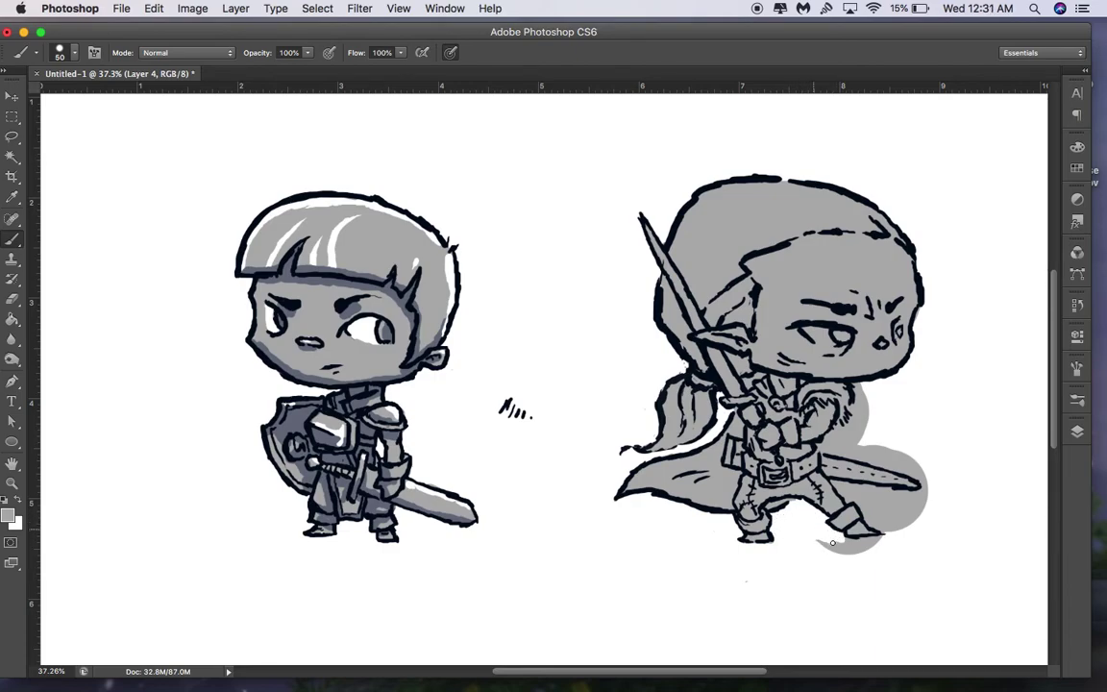
left_click_drag(841, 541, 846, 559)
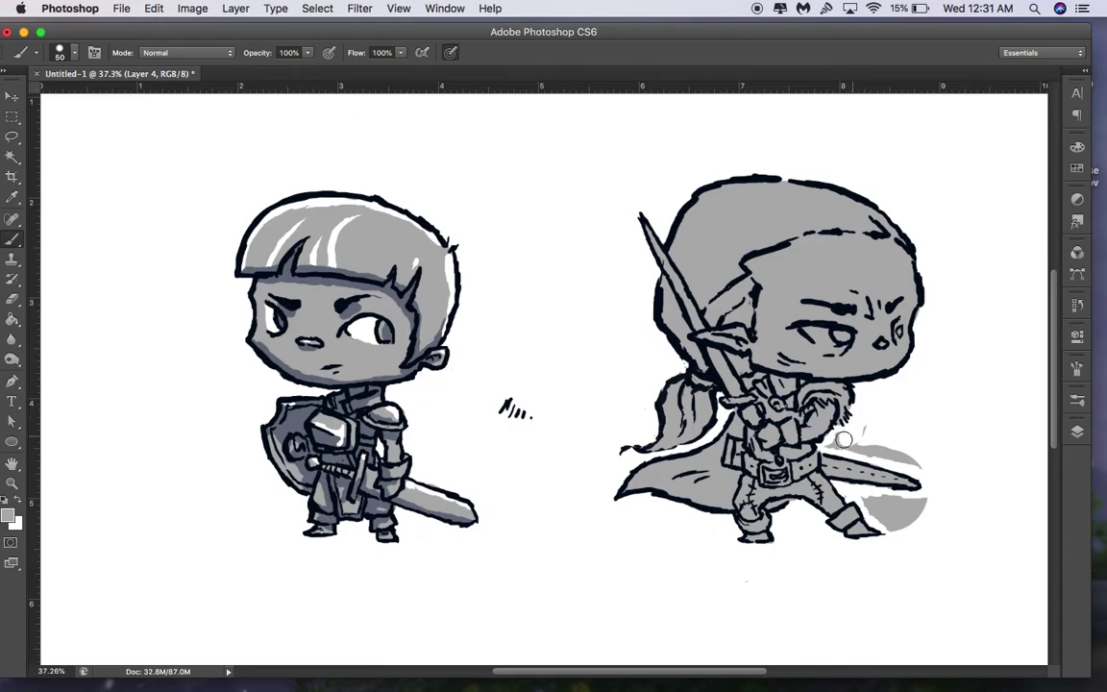
left_click_drag(855, 449, 917, 454)
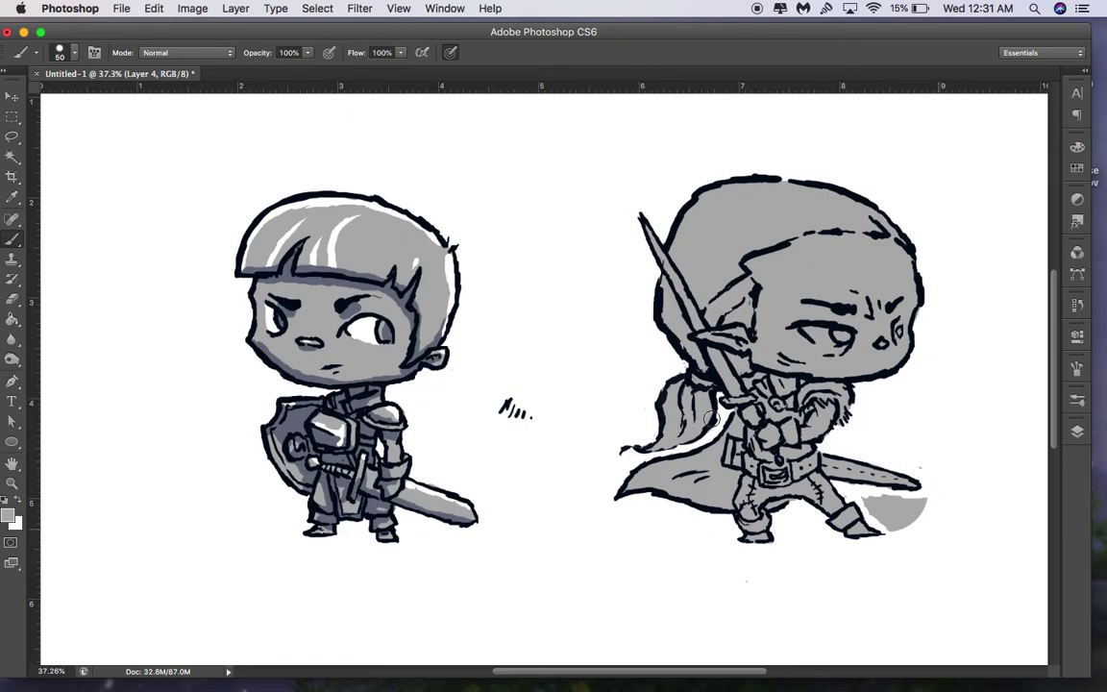
mouse_move(899, 501)
left_mouse_down()
mouse_move(913, 523)
mouse_move(921, 512)
mouse_move(894, 527)
left_mouse_up()
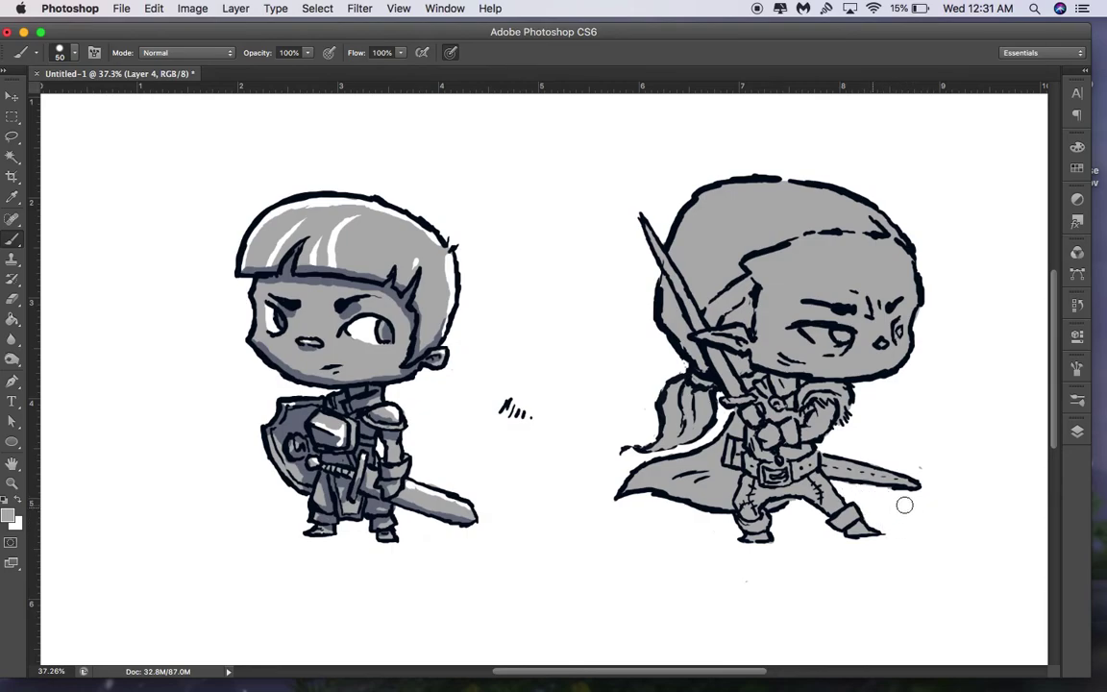
Add a new layer directly beneath Layer 4 for a coloured backdrop
key("F7")
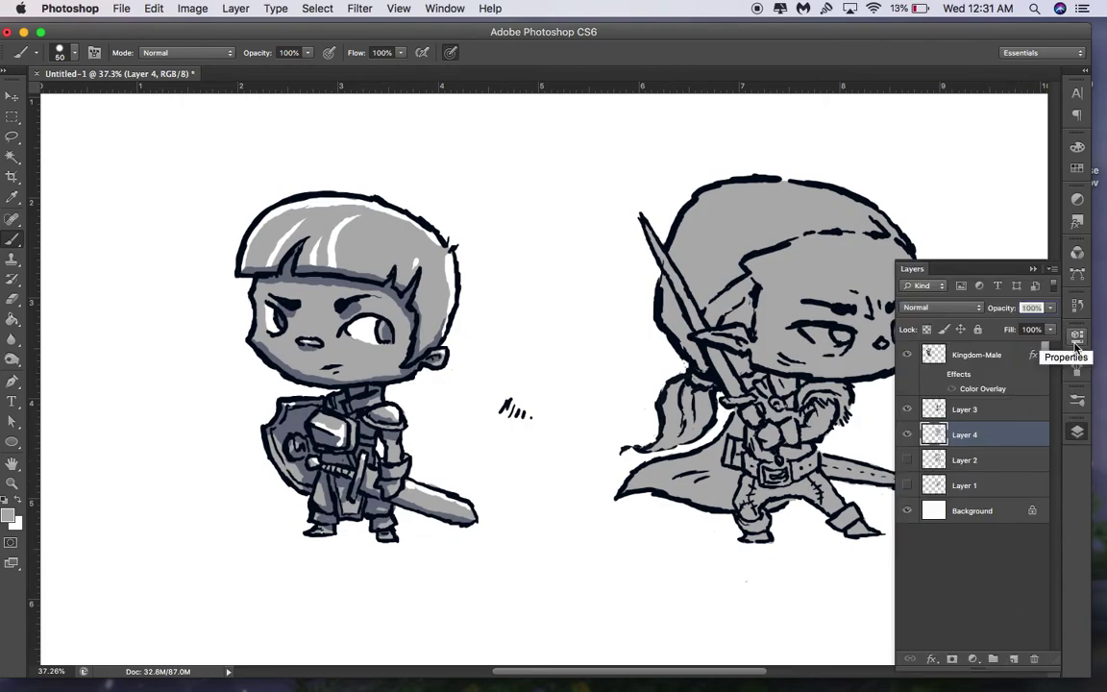
left_click(1013, 660)
left_click_drag(975, 440, 988, 470)
Set the foreground colour to light teal #91e0dd
left_click(11, 517)
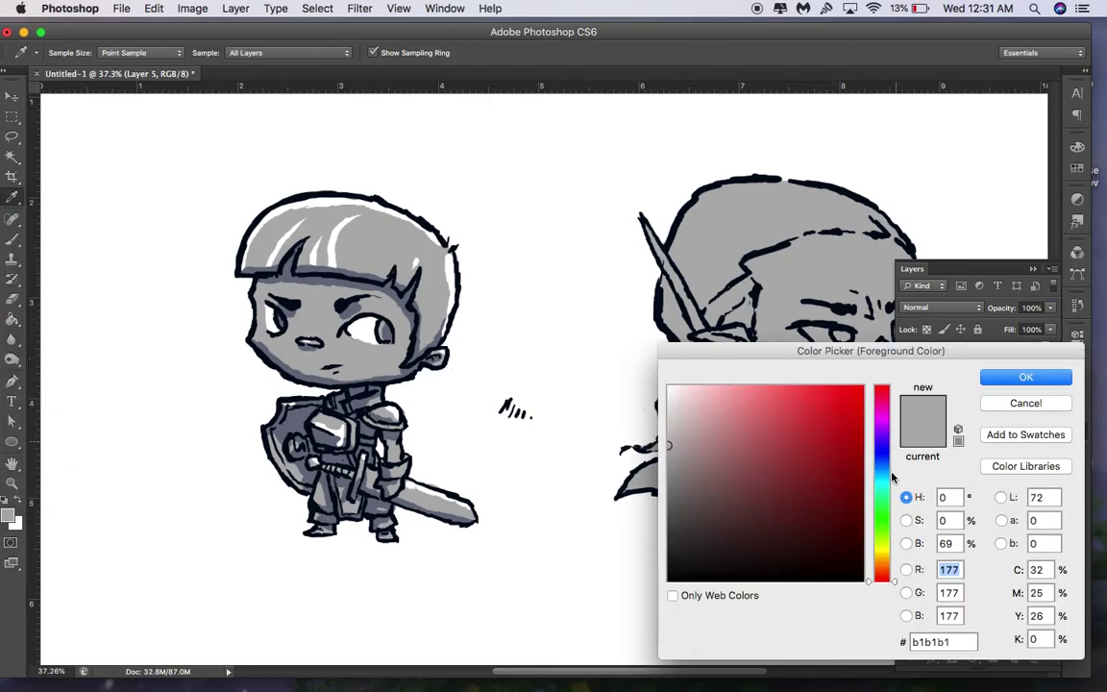
left_click(882, 494)
left_click_drag(846, 483, 745, 397)
left_click_drag(882, 492, 882, 485)
mouse_move(749, 398)
left_mouse_down()
mouse_move(748, 388)
mouse_move(722, 413)
mouse_move(736, 407)
left_mouse_up()
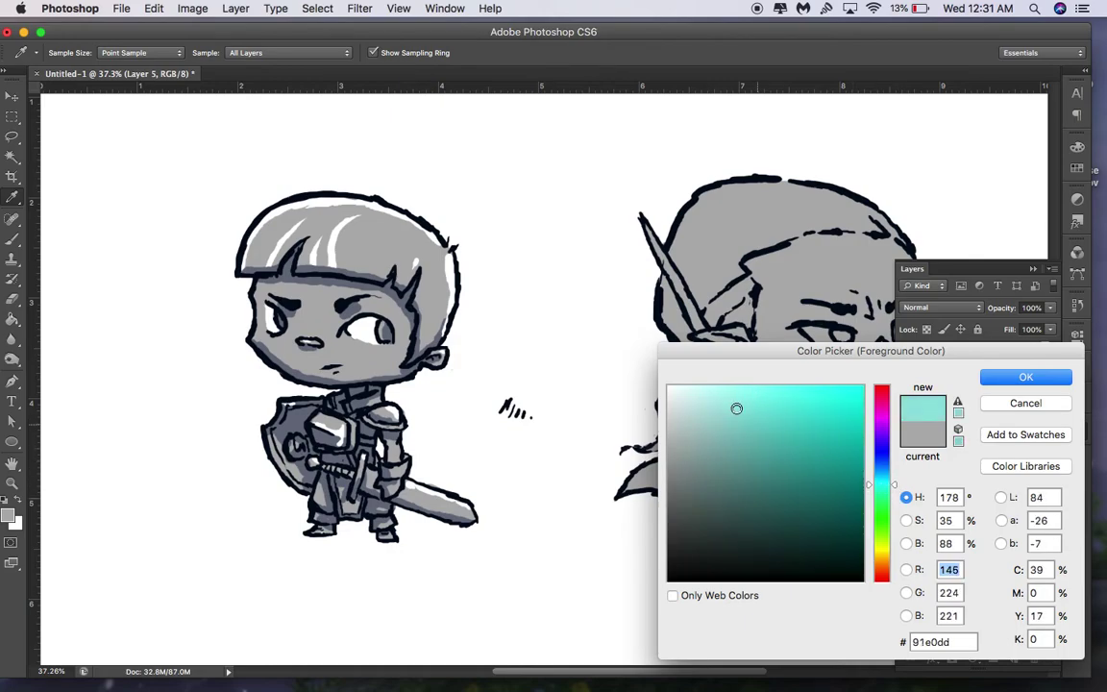
left_click(1020, 376)
left_click(1032, 269)
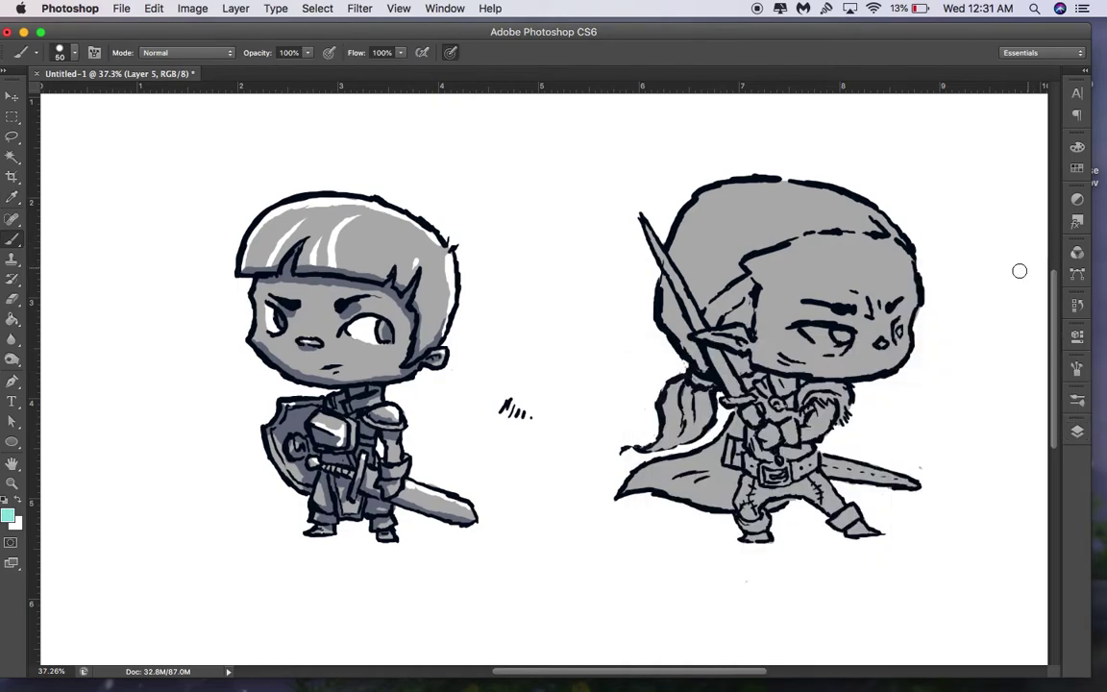
Paint broad teal splashes and diagonal streaks behind the elf, leaving a thin white gap around the figure's outline
key("bracketright")
key("bracketright")
key("bracketright")
key("bracketright")
key("bracketright")
key("bracketright")
key("bracketright")
key("bracketright")
key("bracketright")
key("bracketright")
key("bracketright")
key("bracketright")
key("bracketright")
key("bracketright")
key("bracketright")
key("bracketright")
key("bracketright")
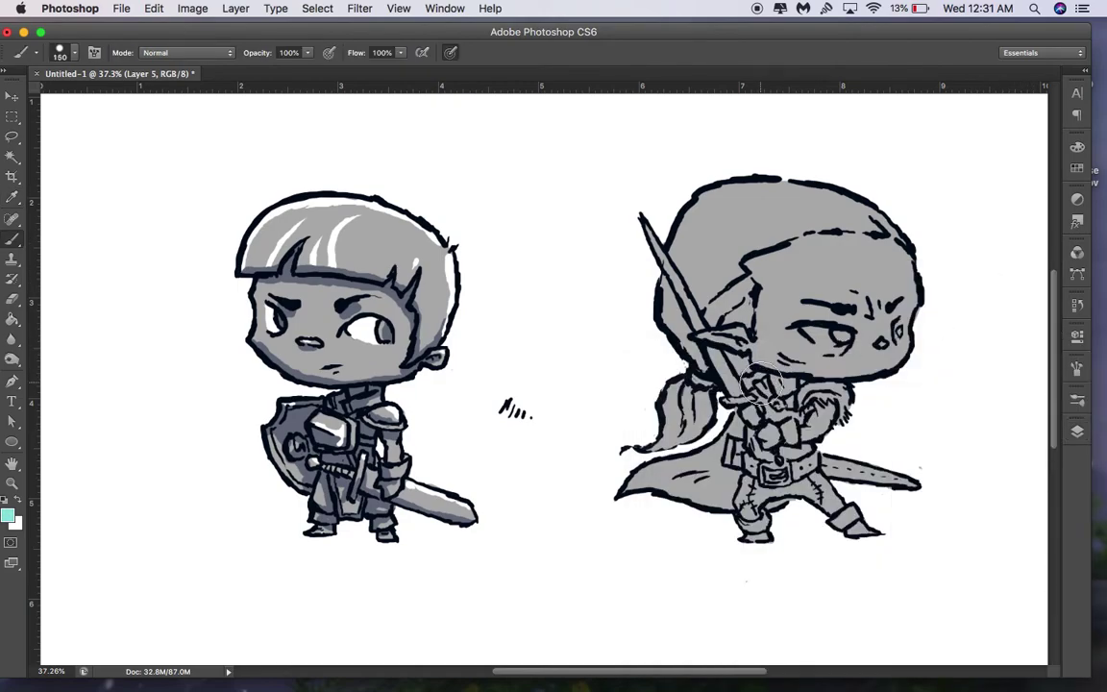
mouse_move(631, 379)
left_mouse_down()
mouse_move(641, 388)
mouse_move(908, 350)
left_mouse_up()
mouse_move(742, 433)
left_mouse_down()
mouse_move(814, 486)
mouse_move(943, 431)
left_mouse_up()
key("bracketleft")
key("bracketleft")
key("bracketleft")
key("bracketleft")
key("bracketleft")
left_click_drag(704, 510, 613, 547)
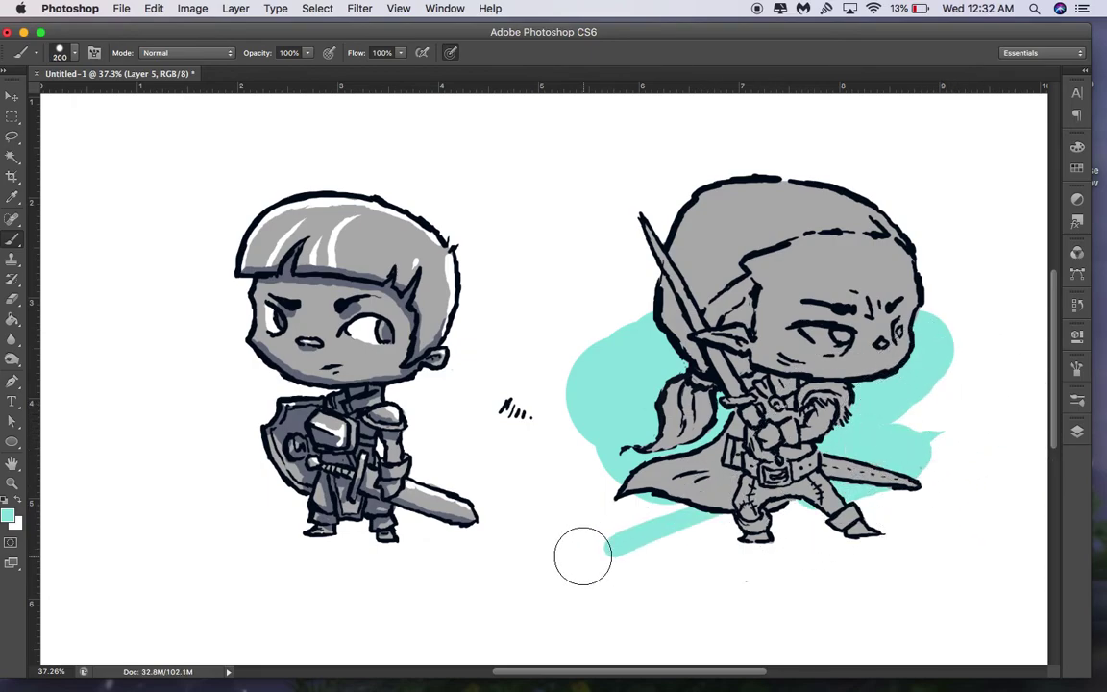
left_click_drag(624, 475, 566, 499)
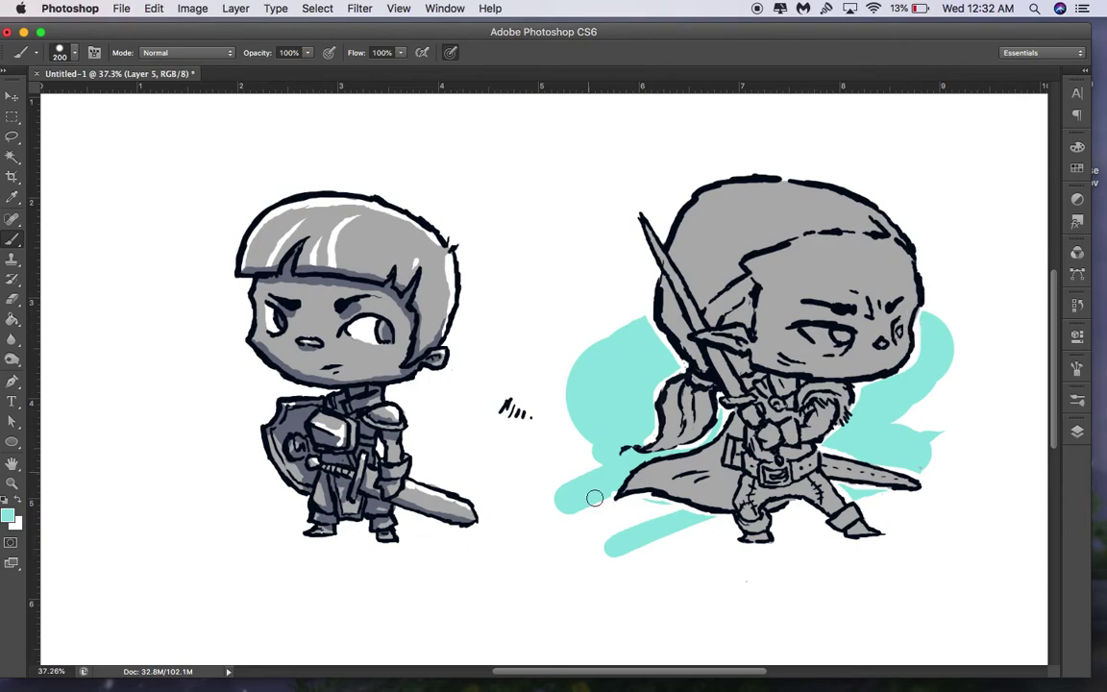
Erase slashes across the lower teal streaks and cut star-shaped white glints into the backdrop behind the elf
left_click_drag(586, 518, 578, 459)
mouse_move(625, 529)
left_mouse_down()
mouse_move(676, 570)
mouse_move(629, 517)
mouse_move(719, 574)
left_mouse_up()
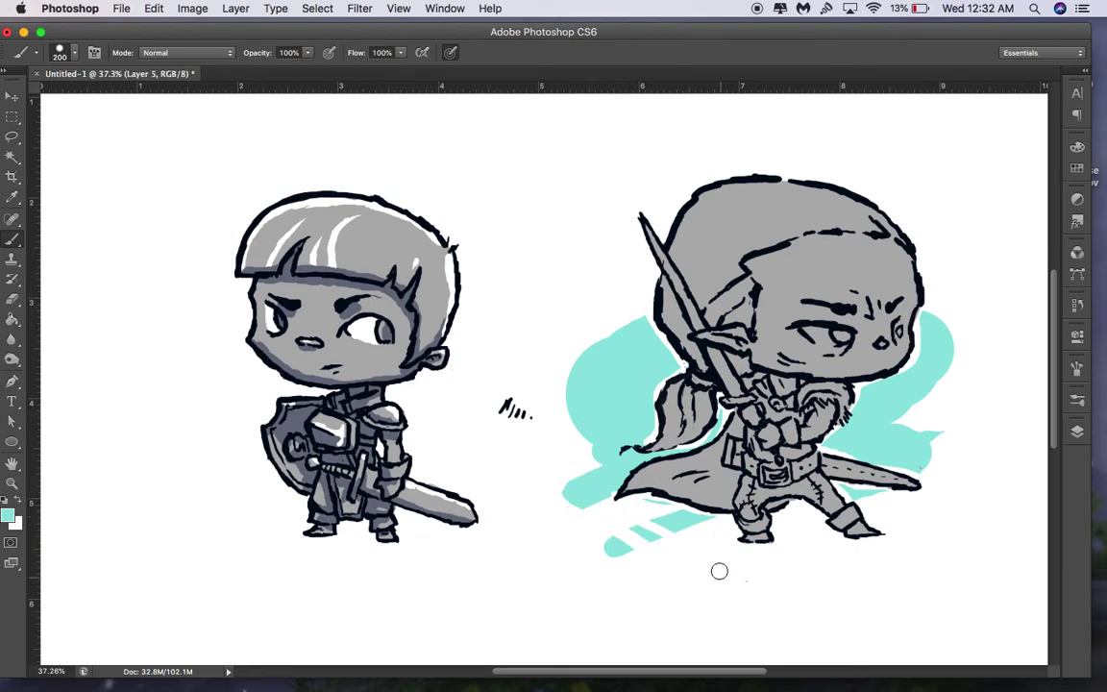
mouse_move(567, 392)
left_mouse_down()
mouse_move(630, 366)
mouse_move(609, 386)
mouse_move(655, 370)
left_mouse_up()
left_click_drag(578, 352, 611, 396)
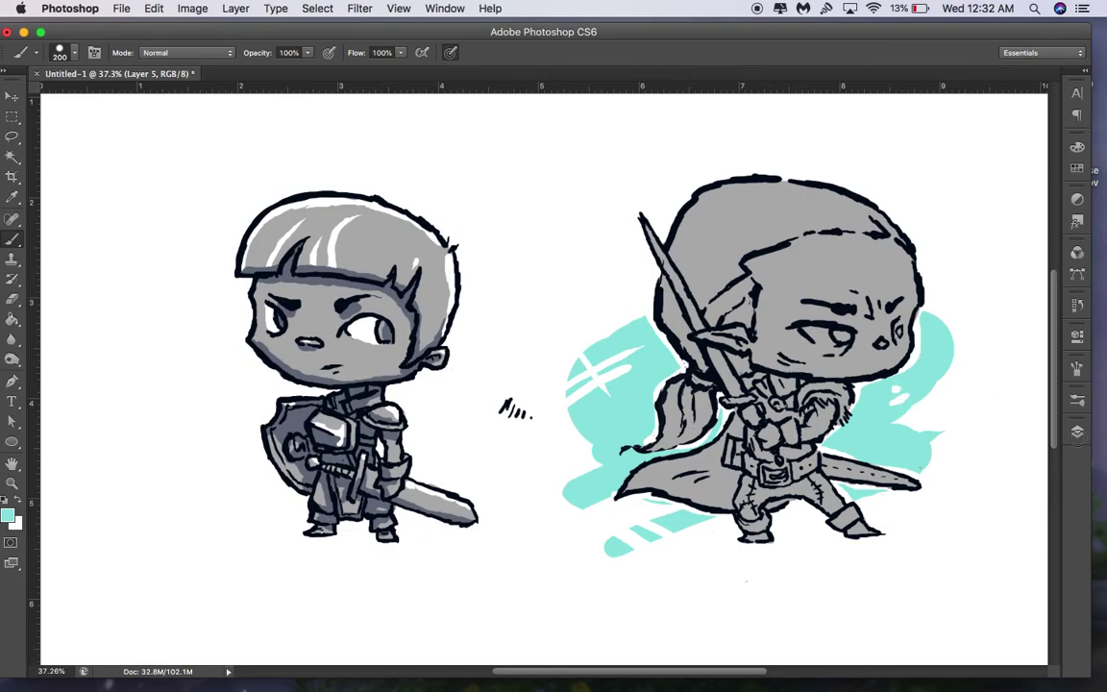
Lower the opacity of the teal backdrop on Layer 5 to 60%
left_click(1077, 431)
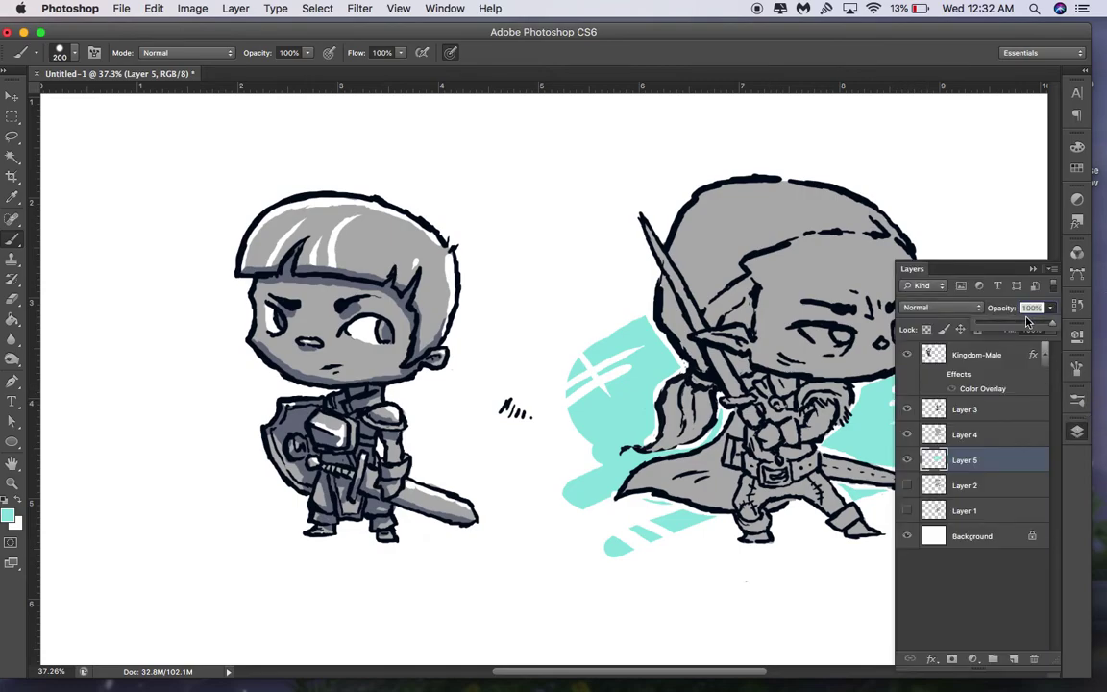
left_click_drag(1027, 324, 1034, 327)
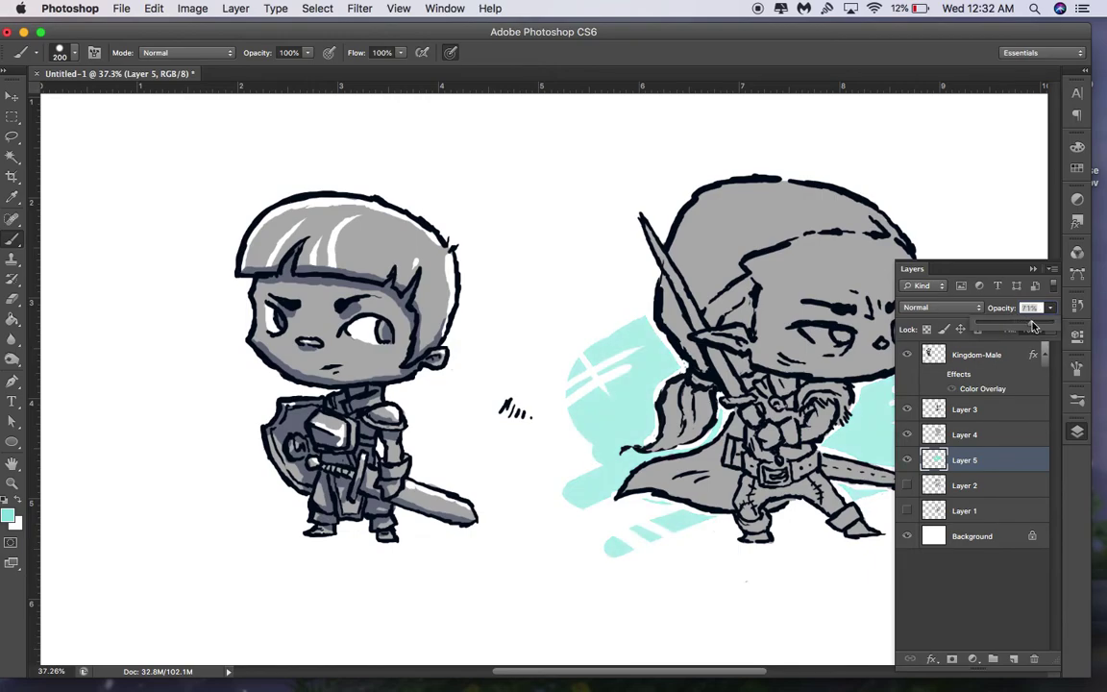
left_click(1077, 432)
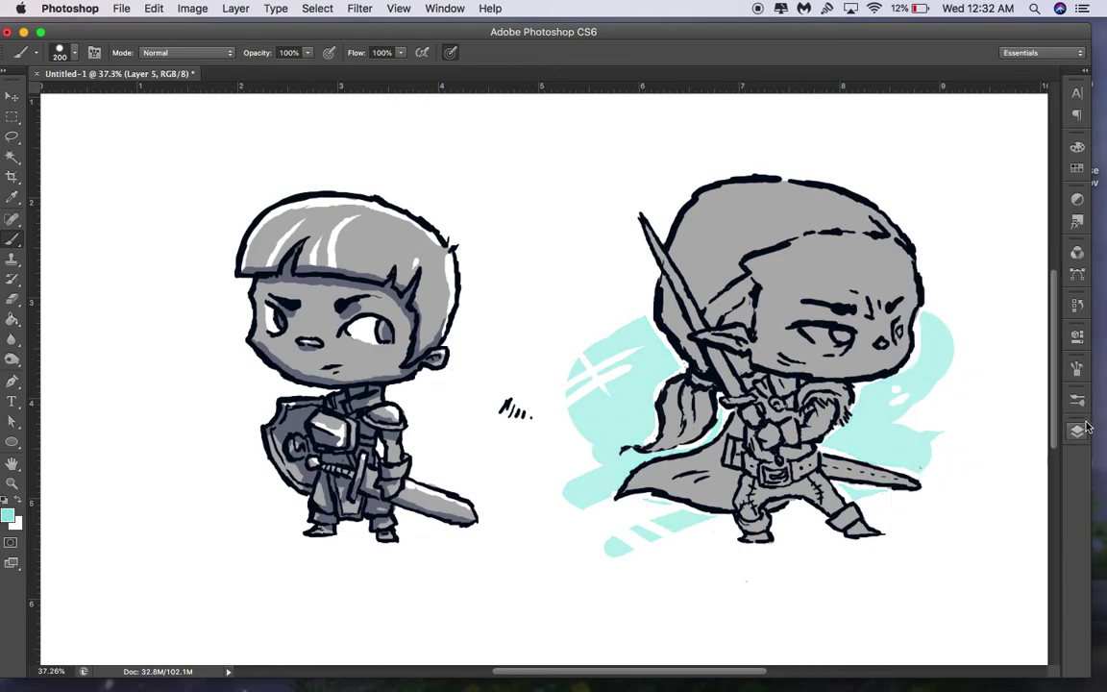
Sample the knight's dark shadow grey and add a new layer between Layer 3 and Layer 4 for shading
left_click(309, 332, "alt")
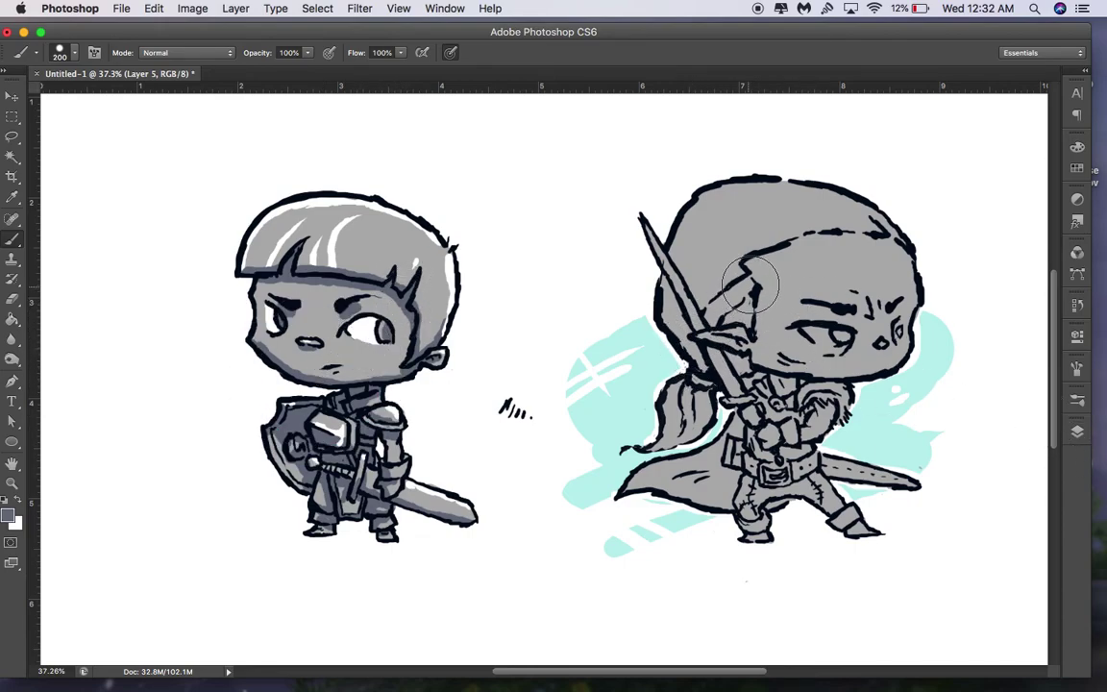
left_click_drag(732, 35, 736, 31)
left_click(1081, 429)
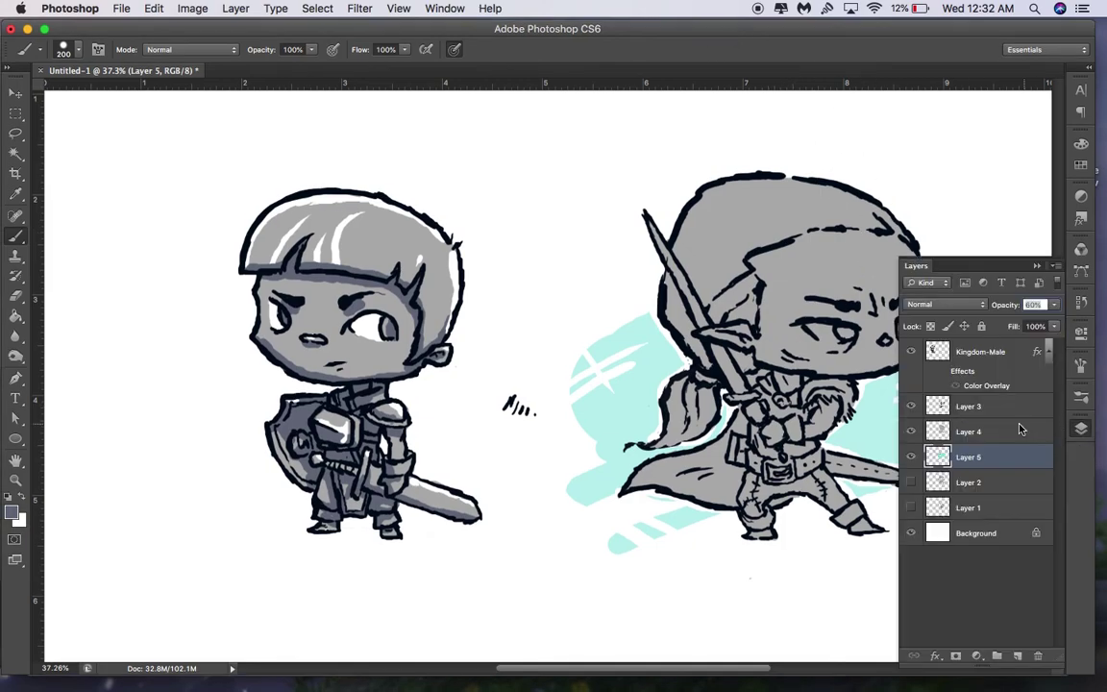
left_click(984, 432)
left_click(987, 409)
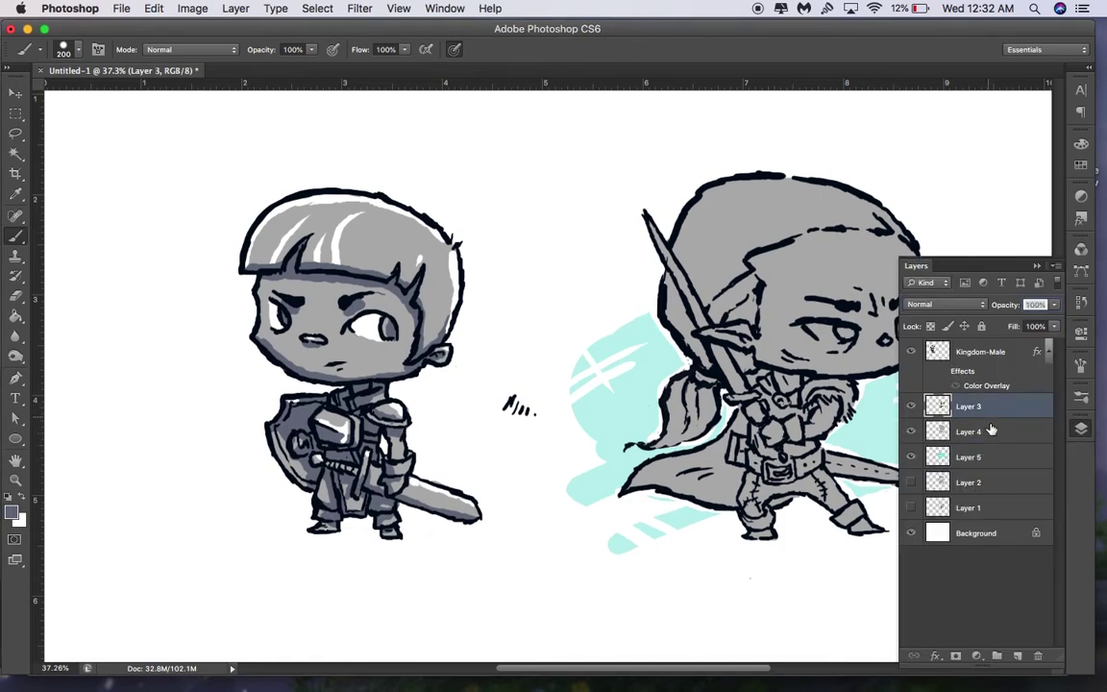
left_click(1017, 655)
left_click_drag(978, 417, 975, 444)
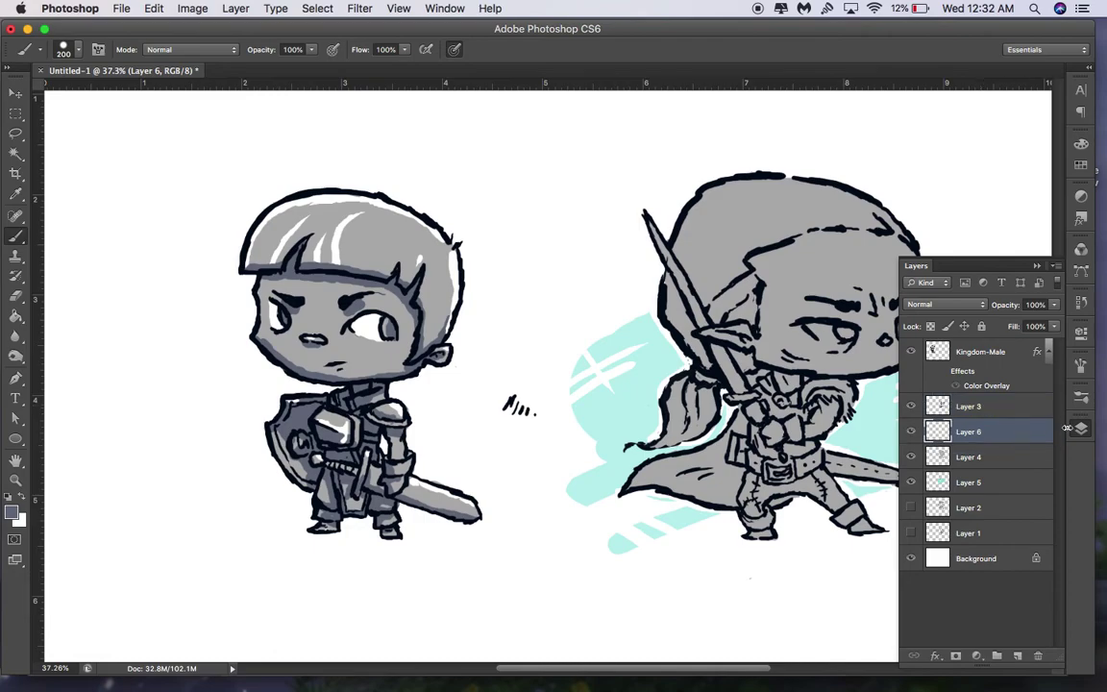
Paint shadow grey on Layer 6 along the elf's back hair, jaw, neck, arms, ponytail, cape, legs and boots
left_click(1081, 429)
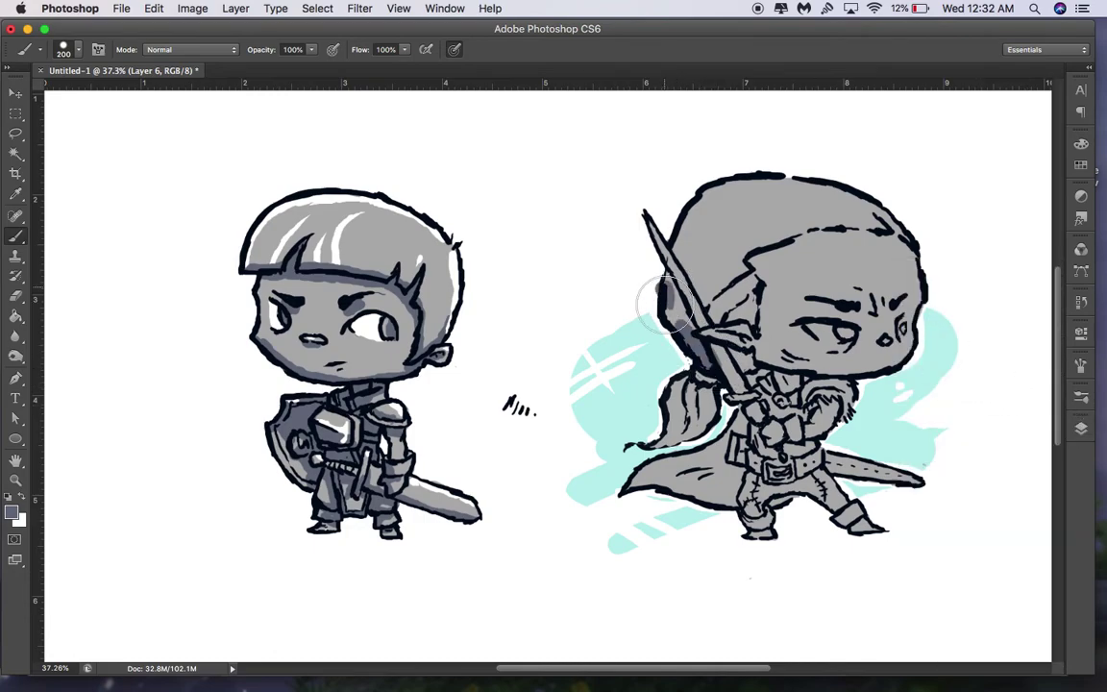
mouse_move(646, 307)
left_mouse_down()
mouse_move(687, 346)
mouse_move(885, 375)
mouse_move(908, 361)
left_mouse_up()
left_click_drag(786, 379, 803, 387)
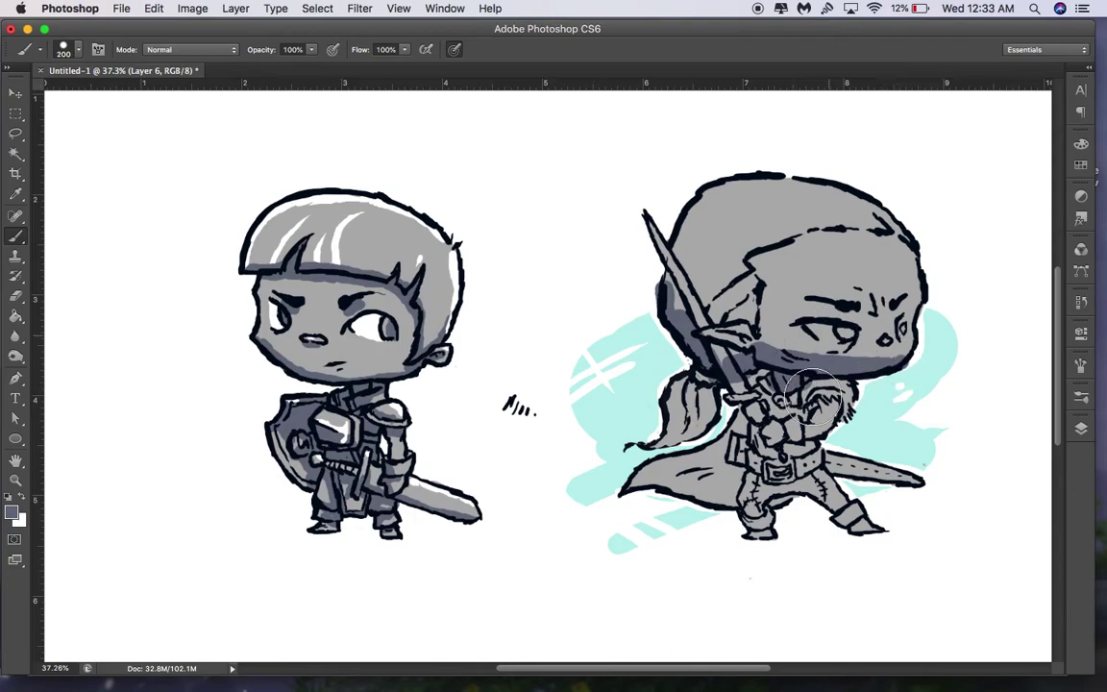
mouse_move(745, 413)
left_mouse_down()
mouse_move(718, 462)
mouse_move(737, 491)
mouse_move(766, 501)
mouse_move(755, 485)
mouse_move(814, 469)
left_mouse_up()
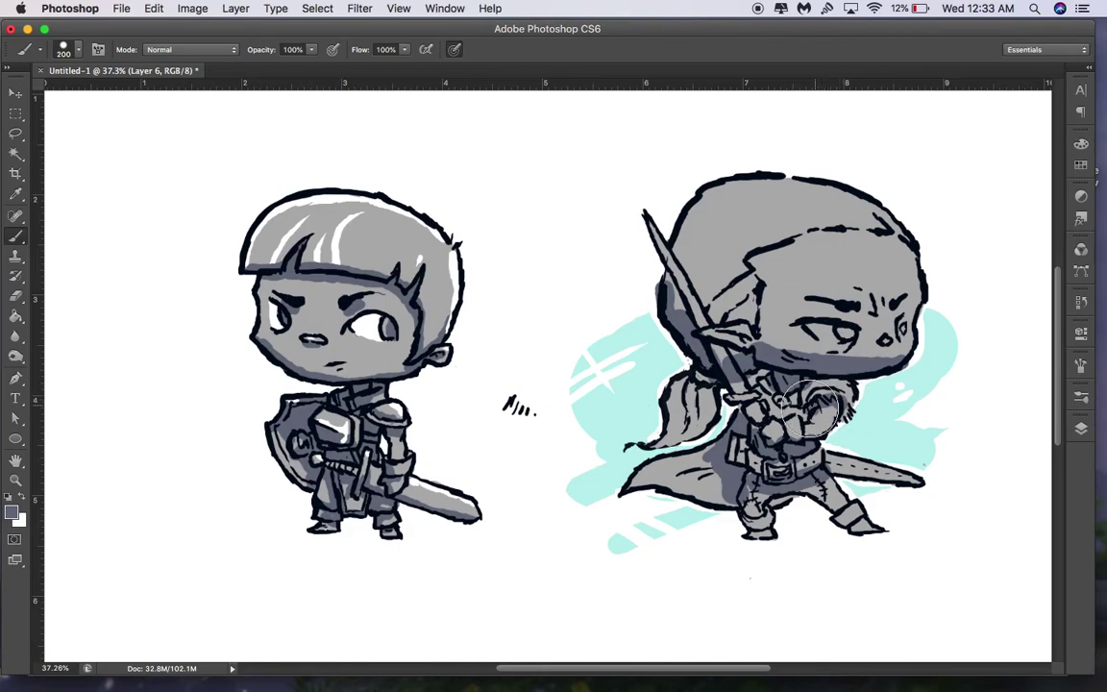
left_click_drag(796, 406, 780, 393)
mouse_move(704, 404)
left_mouse_down()
mouse_move(712, 388)
mouse_move(711, 433)
mouse_move(683, 445)
mouse_move(689, 437)
left_mouse_up()
mouse_move(677, 301)
left_mouse_down()
mouse_move(662, 267)
mouse_move(667, 235)
mouse_move(684, 252)
mouse_move(678, 289)
mouse_move(753, 321)
mouse_move(735, 255)
mouse_move(706, 296)
mouse_move(673, 312)
mouse_move(727, 338)
mouse_move(715, 341)
left_mouse_up()
mouse_move(735, 501)
left_mouse_down()
mouse_move(701, 482)
mouse_move(715, 478)
mouse_move(722, 485)
mouse_move(683, 481)
mouse_move(711, 464)
mouse_move(658, 471)
mouse_move(728, 442)
mouse_move(849, 449)
mouse_move(815, 505)
left_mouse_up()
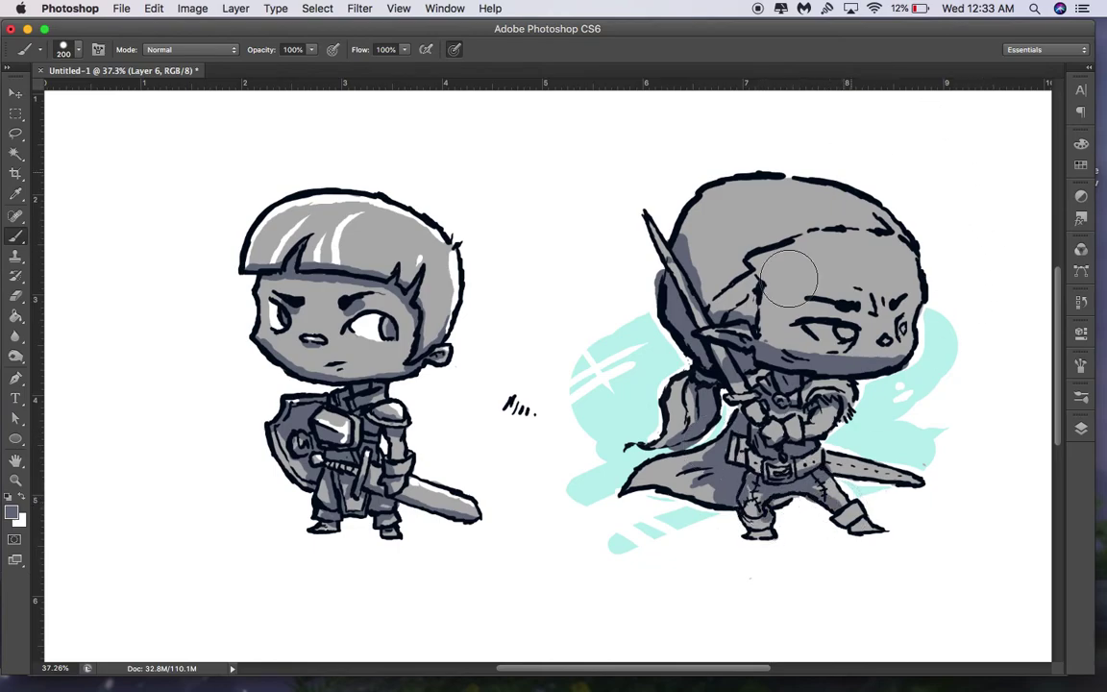
mouse_move(765, 534)
left_mouse_down()
mouse_move(756, 541)
mouse_move(776, 535)
left_mouse_up()
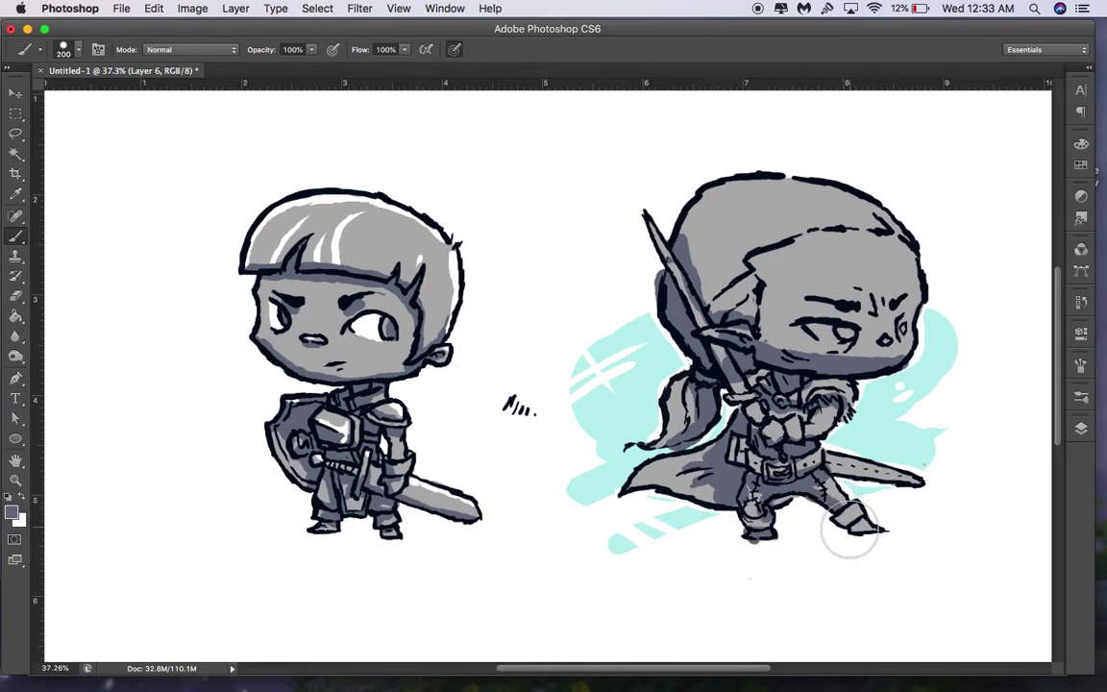
Clip the Layer 6 shading to the grey base fill on Layer 4
left_click(1078, 399)
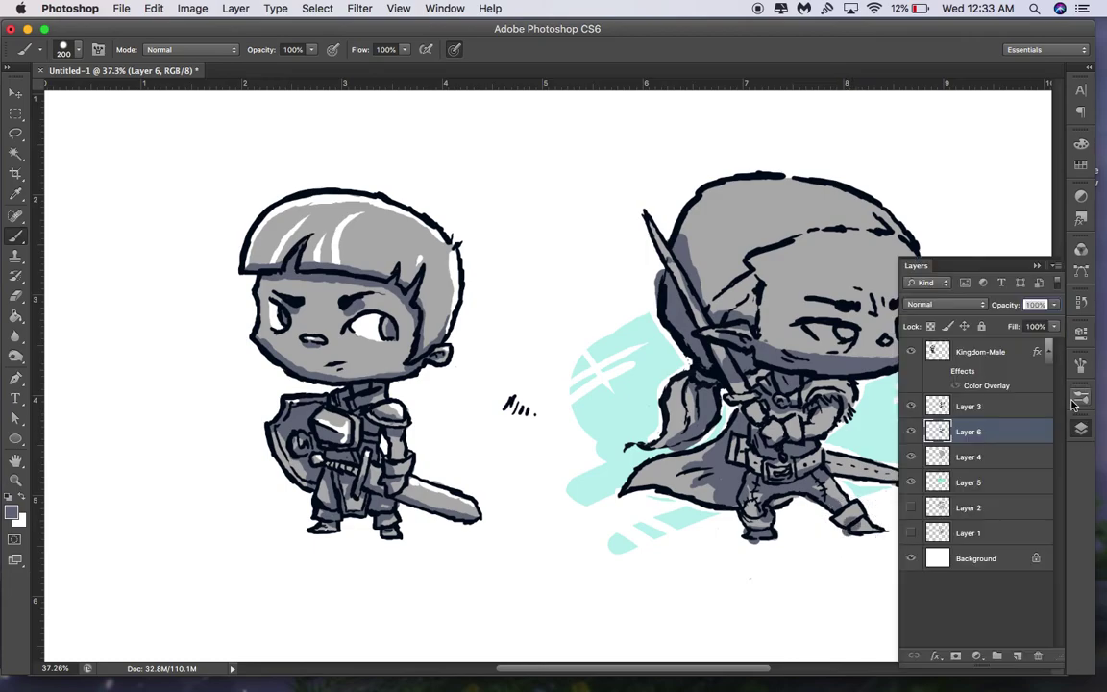
right_click(1007, 438)
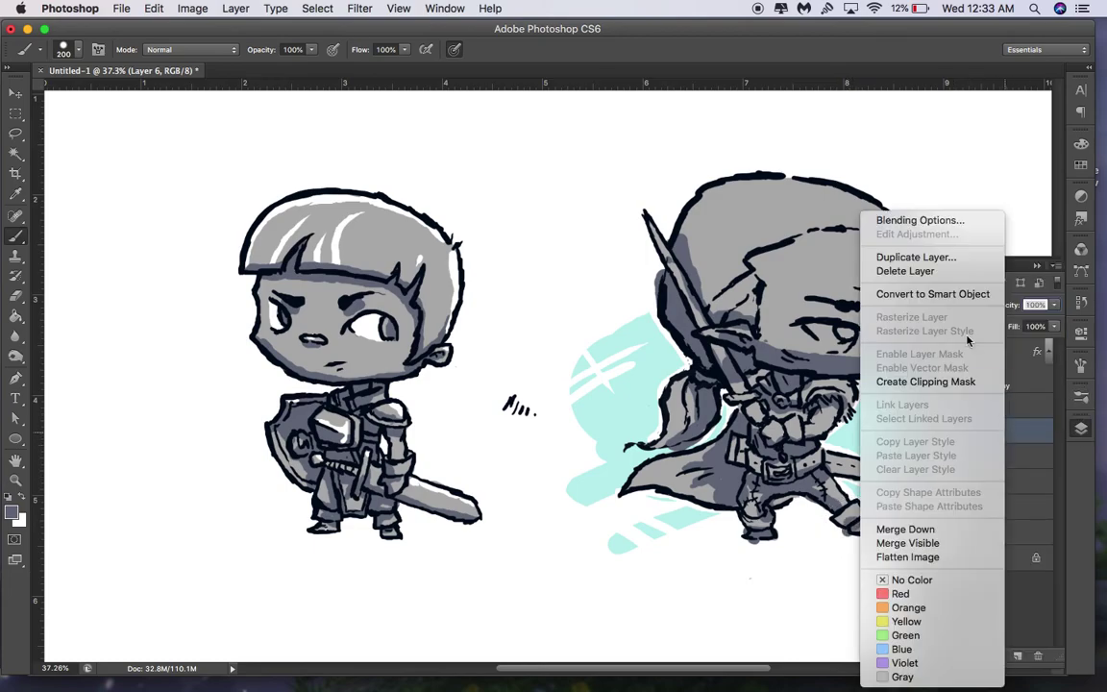
left_click(924, 382)
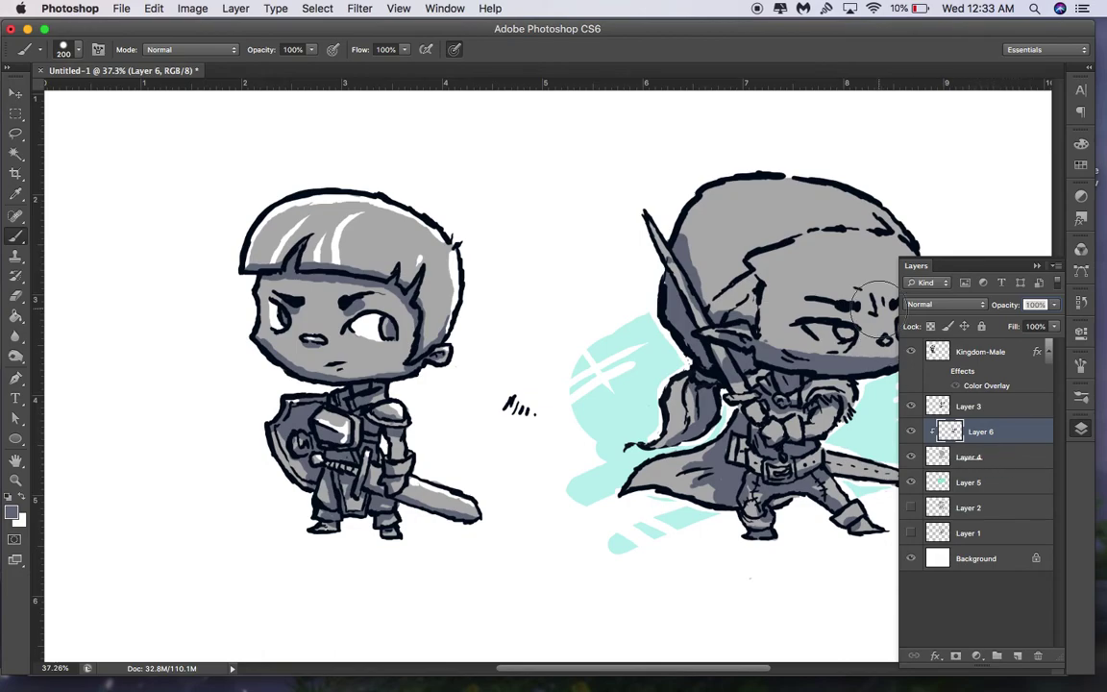
left_click(1079, 432)
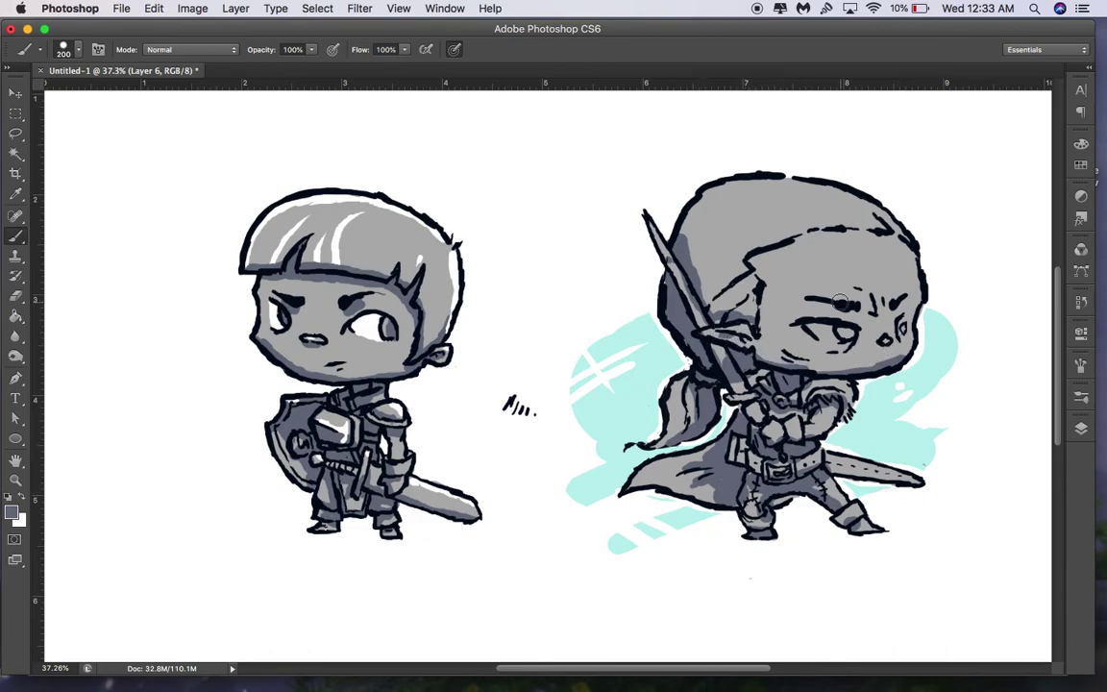
Fill the elf's hair with the shadow grey, and shade the irises and gloves with the brush reduced to size 60
mouse_move(747, 315)
left_mouse_down()
mouse_move(773, 279)
mouse_move(693, 300)
mouse_move(719, 197)
mouse_move(767, 208)
mouse_move(730, 252)
mouse_move(754, 236)
mouse_move(739, 194)
mouse_move(865, 216)
left_mouse_up()
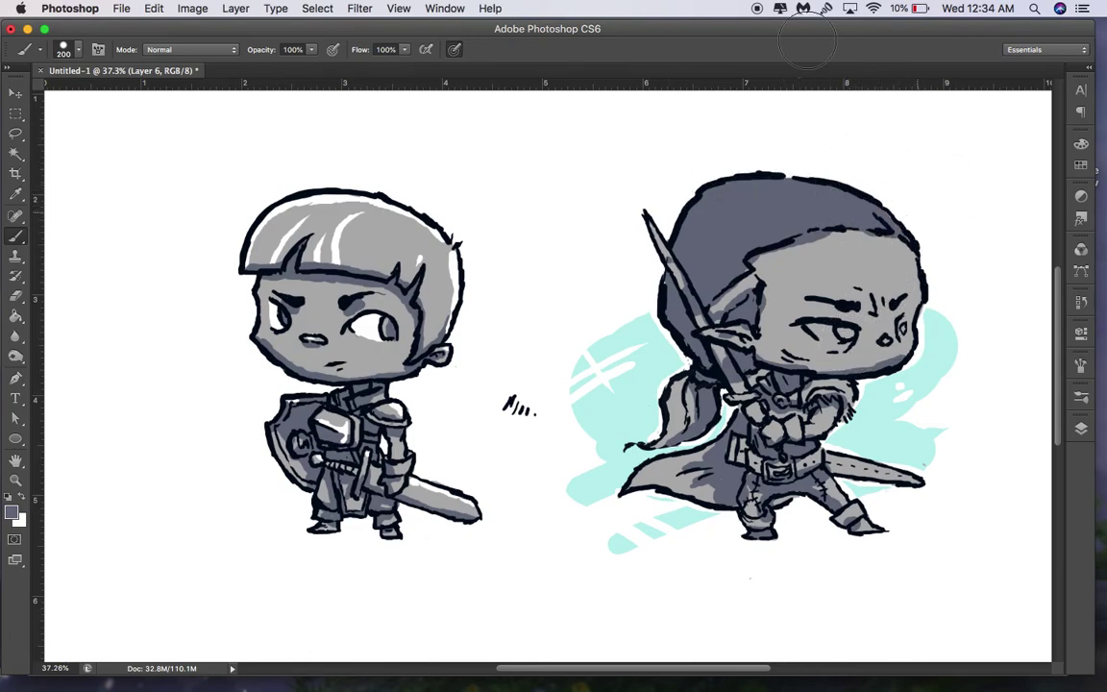
key("bracketleft")
key("bracketleft")
key("bracketleft")
key("bracketleft")
key("bracketleft")
key("bracketleft")
key("bracketleft")
key("F1")
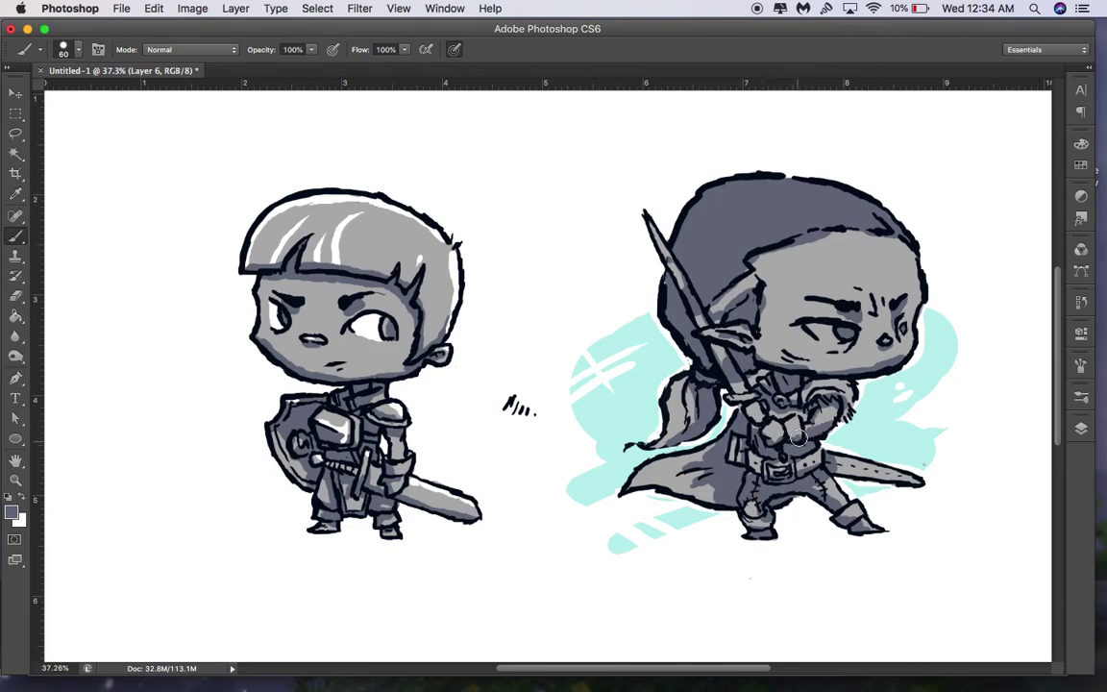
Sample white from the canvas and add a new layer above Layer 6 for highlights
left_click(547, 547, "alt")
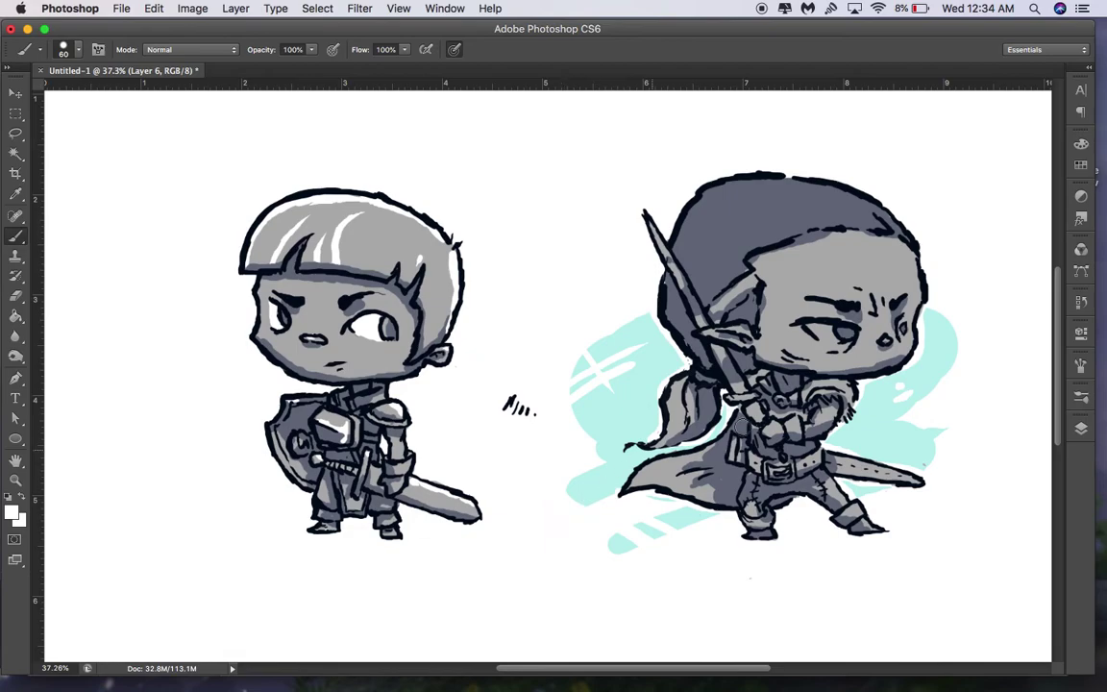
left_click(1080, 427)
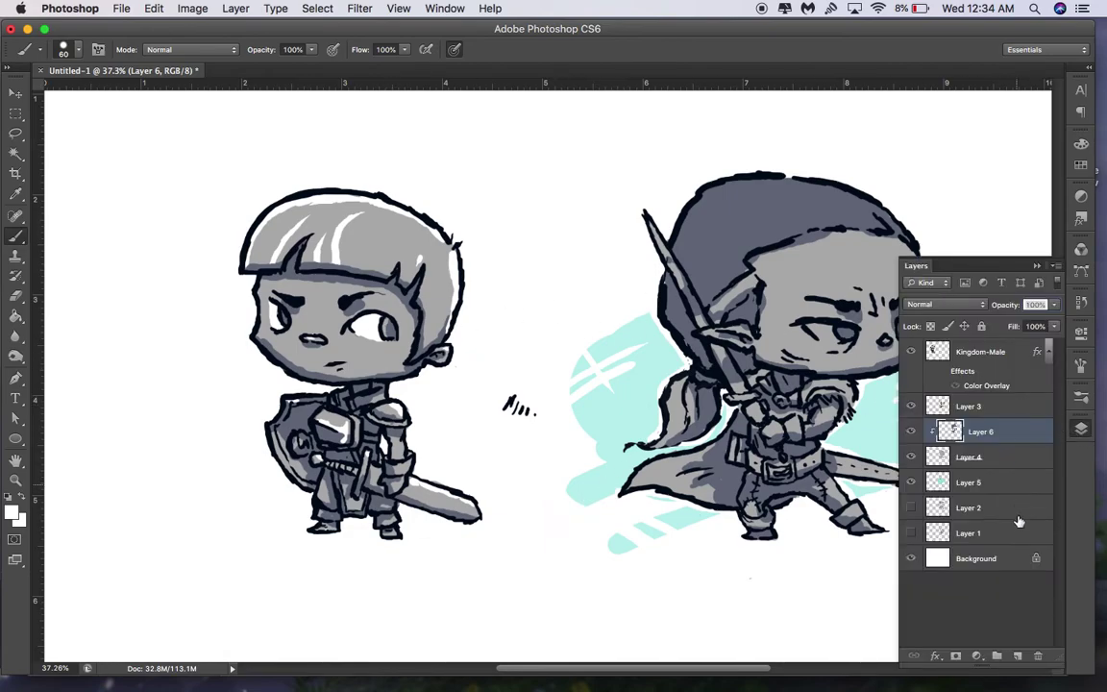
left_click(1020, 656)
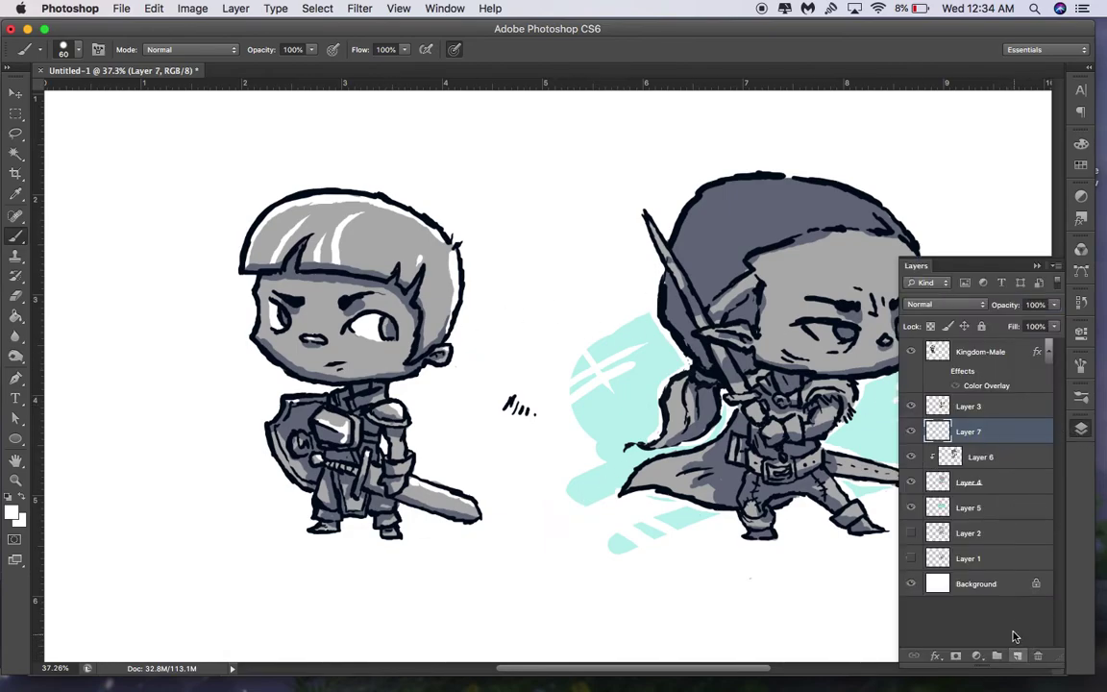
left_click(1079, 430)
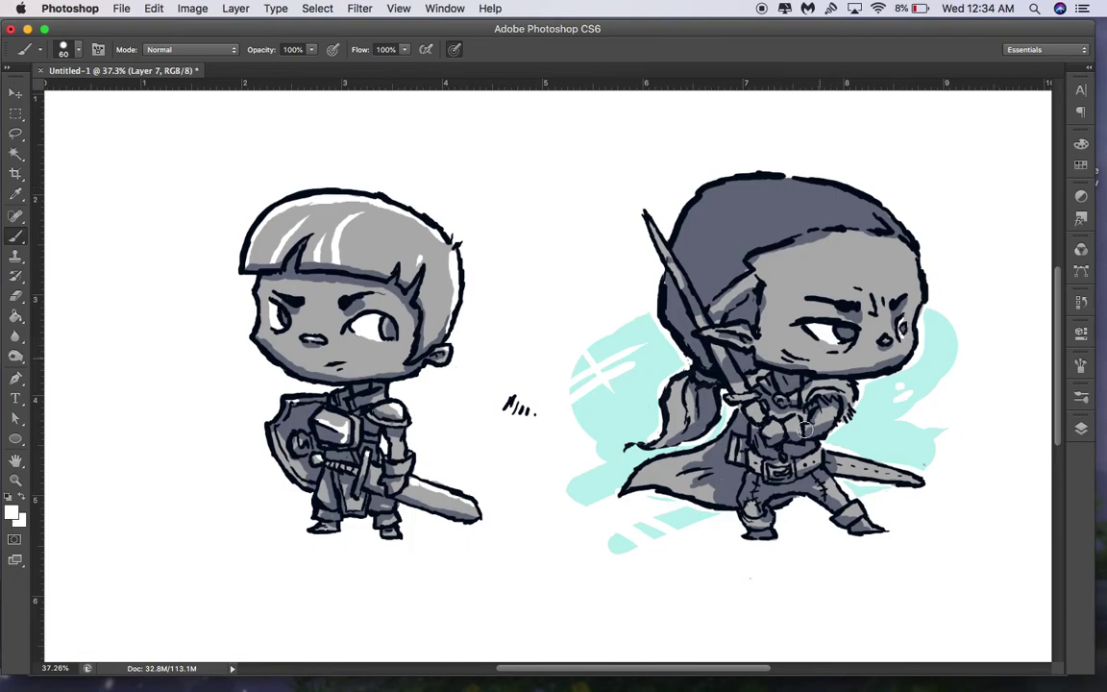
Paint white into the elf's eyes and add white highlights to the sword blade, the hair above the ear and the ponytail
left_click_drag(731, 374, 739, 387)
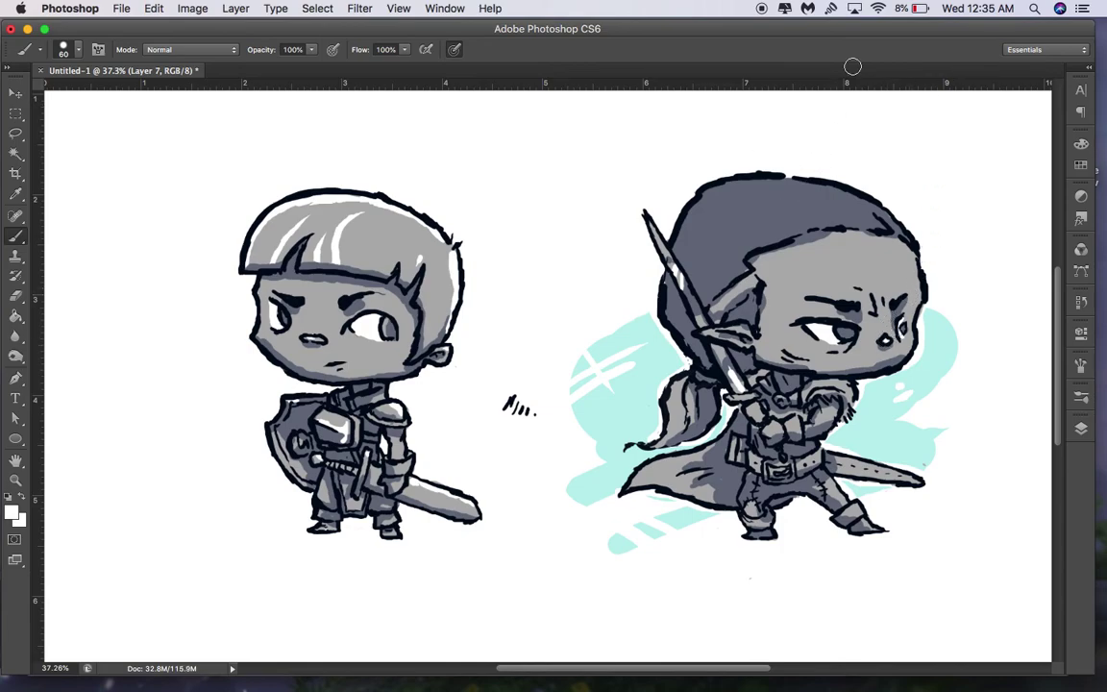
left_click_drag(744, 286, 717, 310)
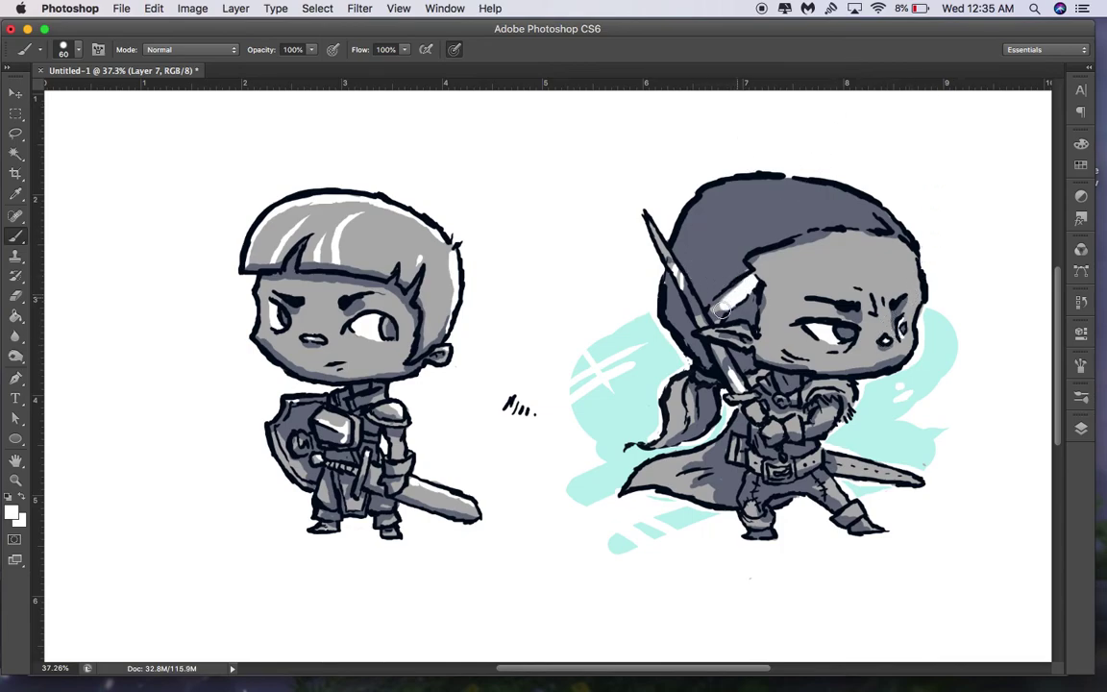
left_click_drag(690, 390, 692, 415)
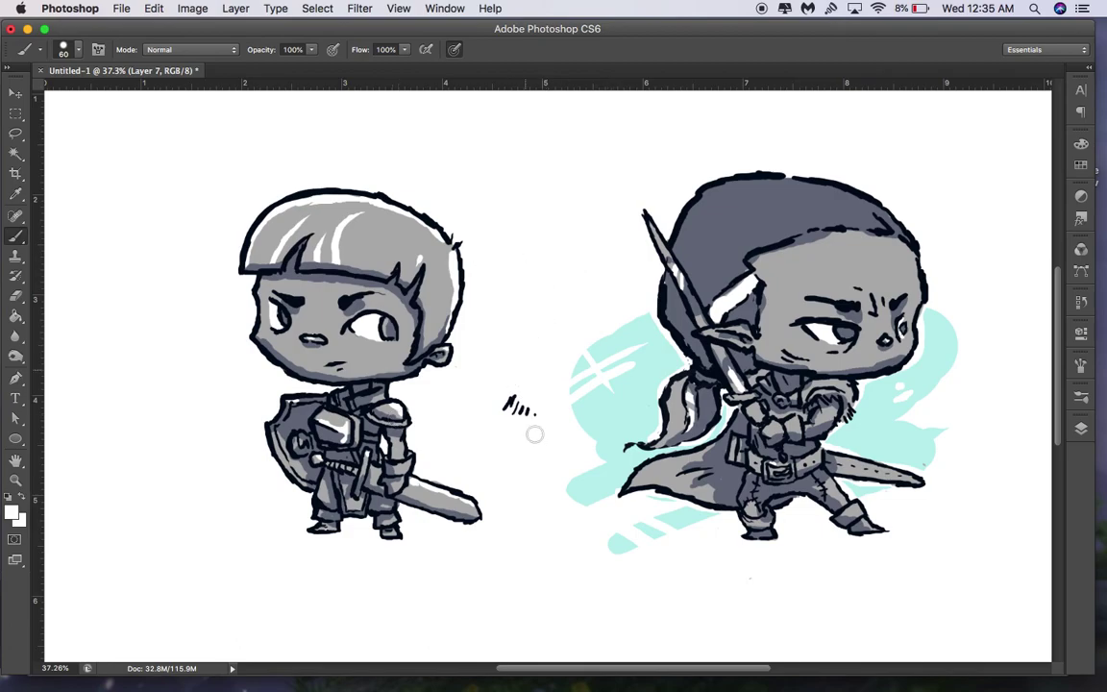
Check which layers hold the base fill and backdrop, and hide the teal backdrop on Layer 5
key("F7")
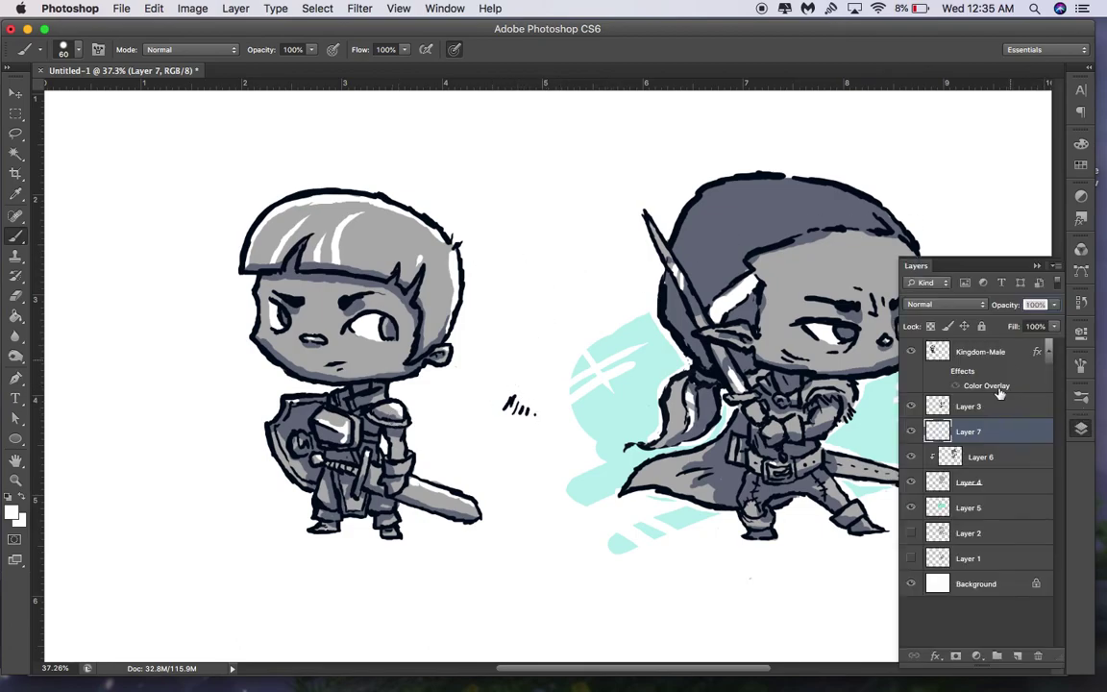
left_click(943, 459)
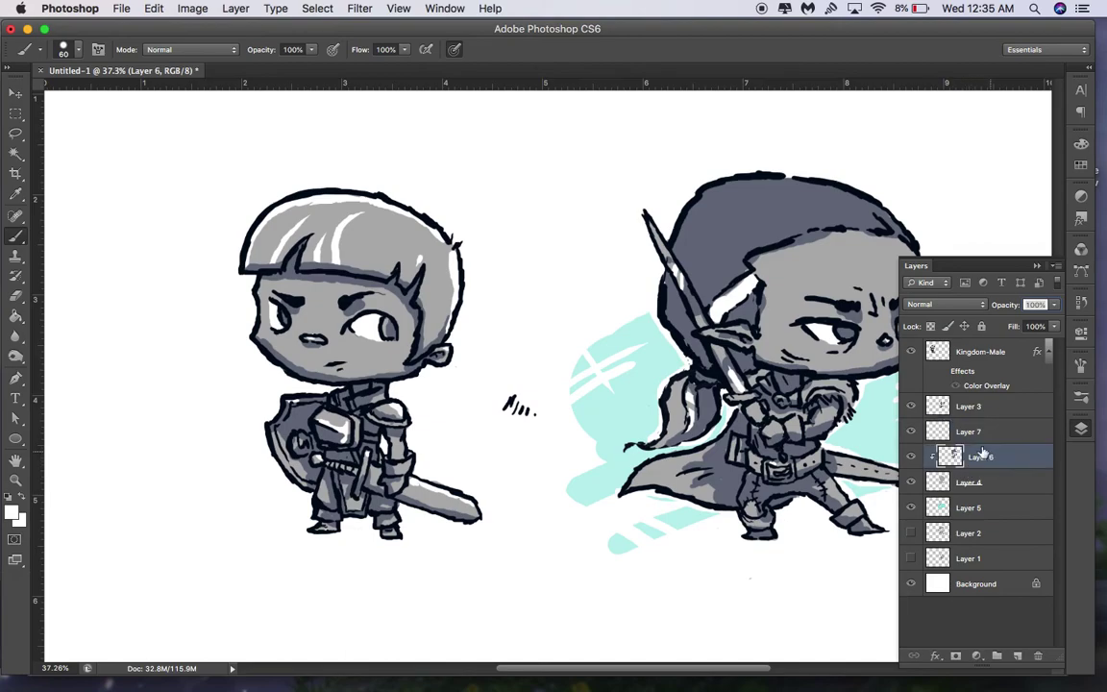
left_click(961, 481)
left_click(911, 482)
left_click(911, 482)
left_click(911, 507)
left_click(911, 507)
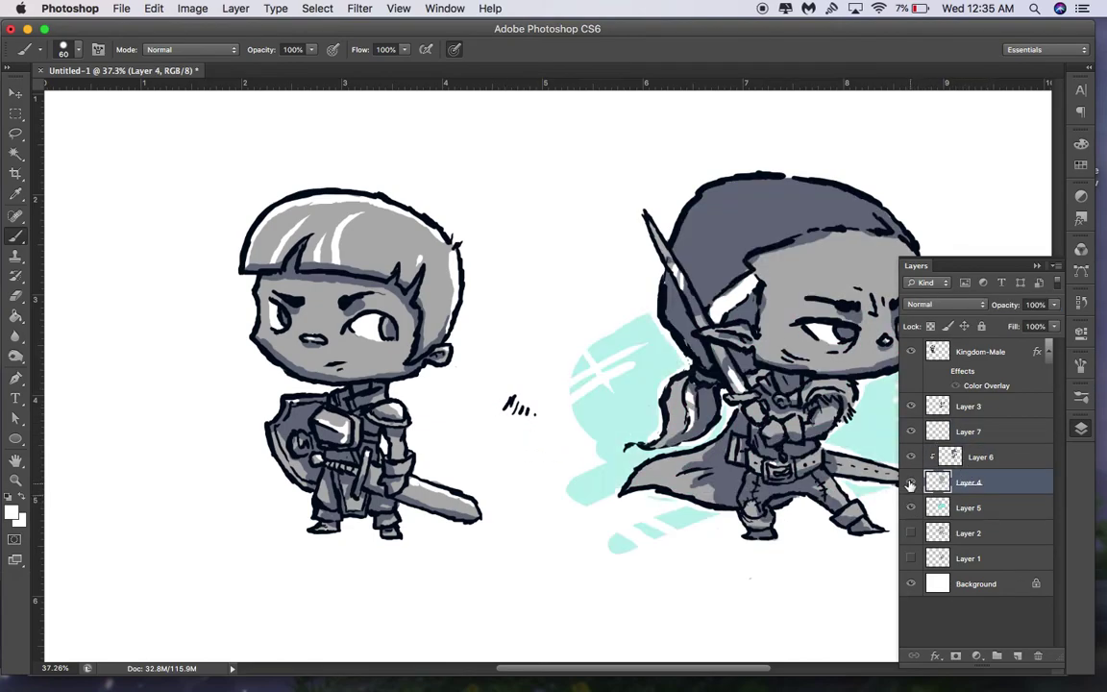
left_click(912, 508)
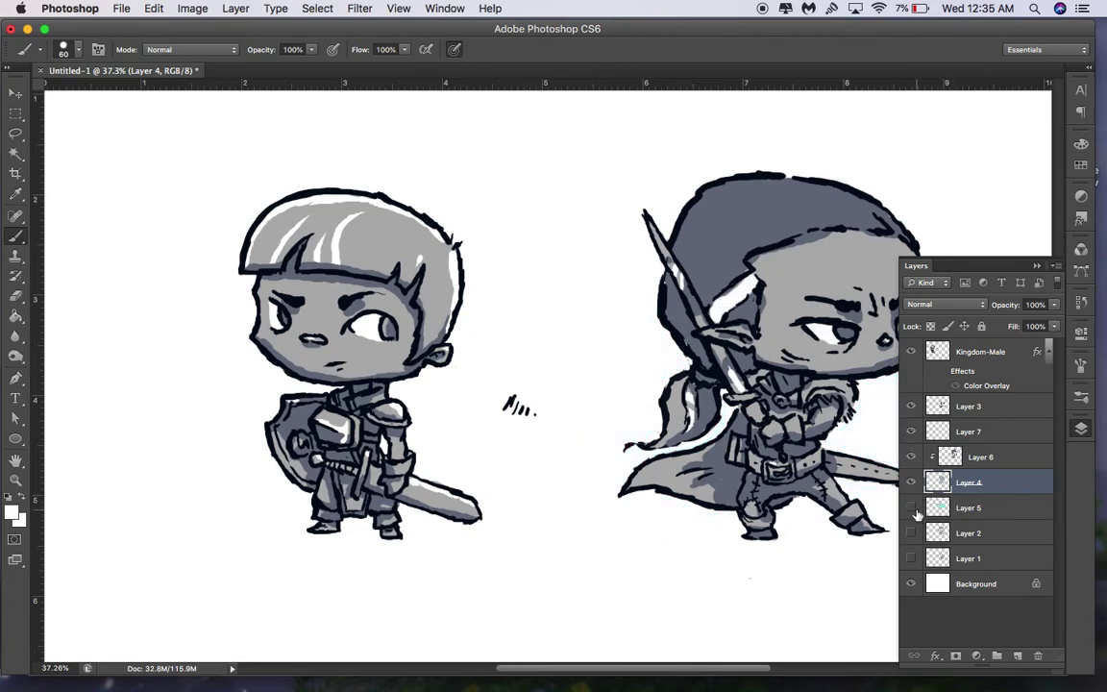
Paint over the stray test marks between the knight and the elf with white on Layer 3
left_click(911, 405)
left_click(911, 405)
left_click(965, 405)
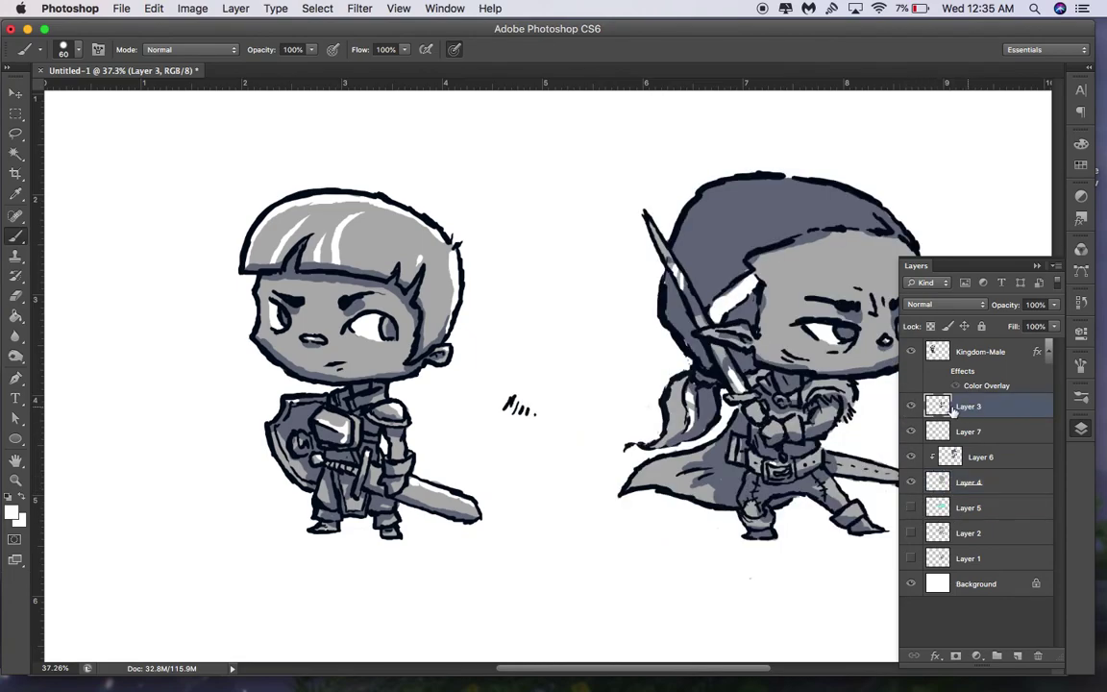
left_click_drag(516, 418, 539, 423)
Crop the canvas tightly around the elf, leaving out the knight, and fit the cropped image to the window
left_click(16, 174)
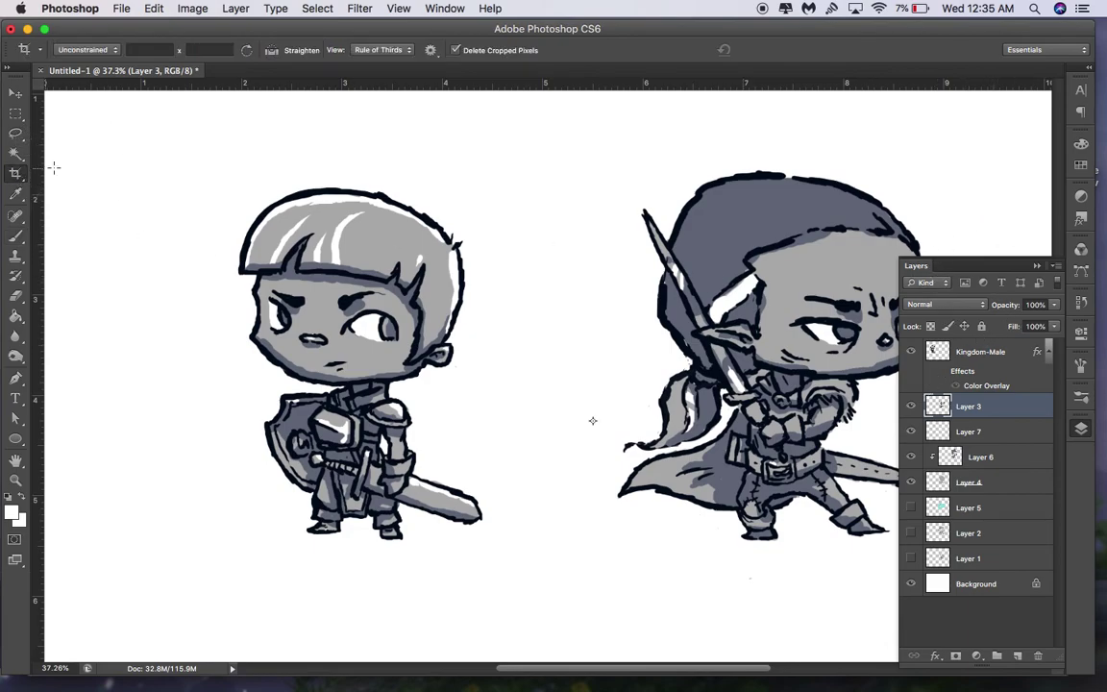
scroll(728, 268, "down", 8)
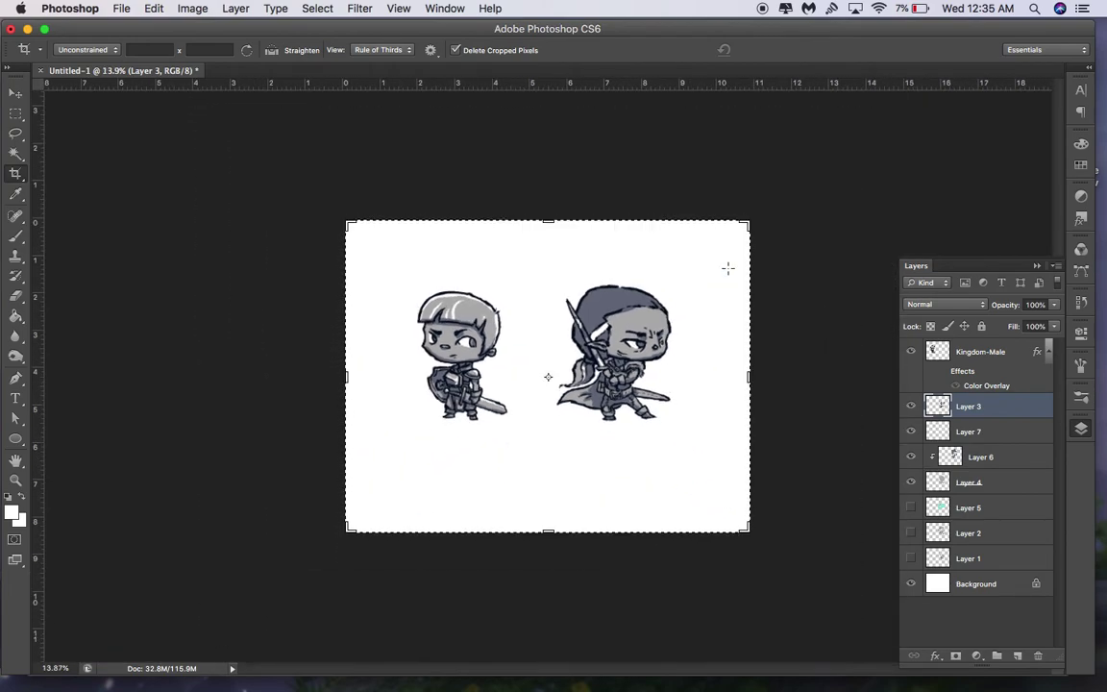
scroll(729, 268, "up", 1)
left_click_drag(325, 554, 430, 502)
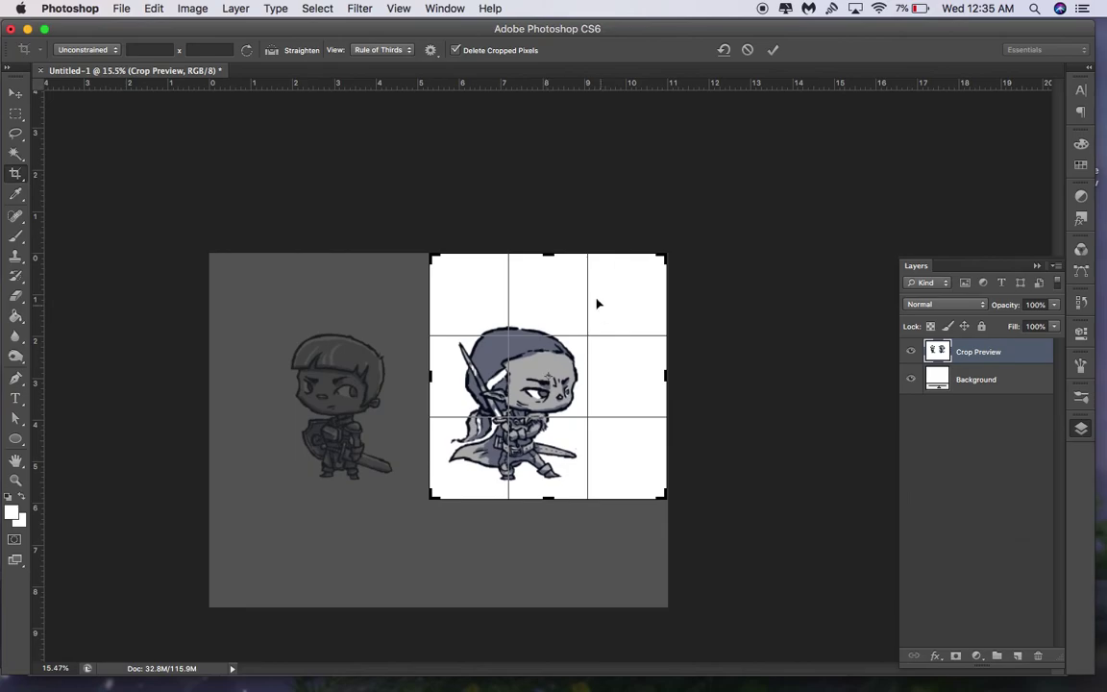
left_click_drag(653, 261, 635, 284)
key("Return")
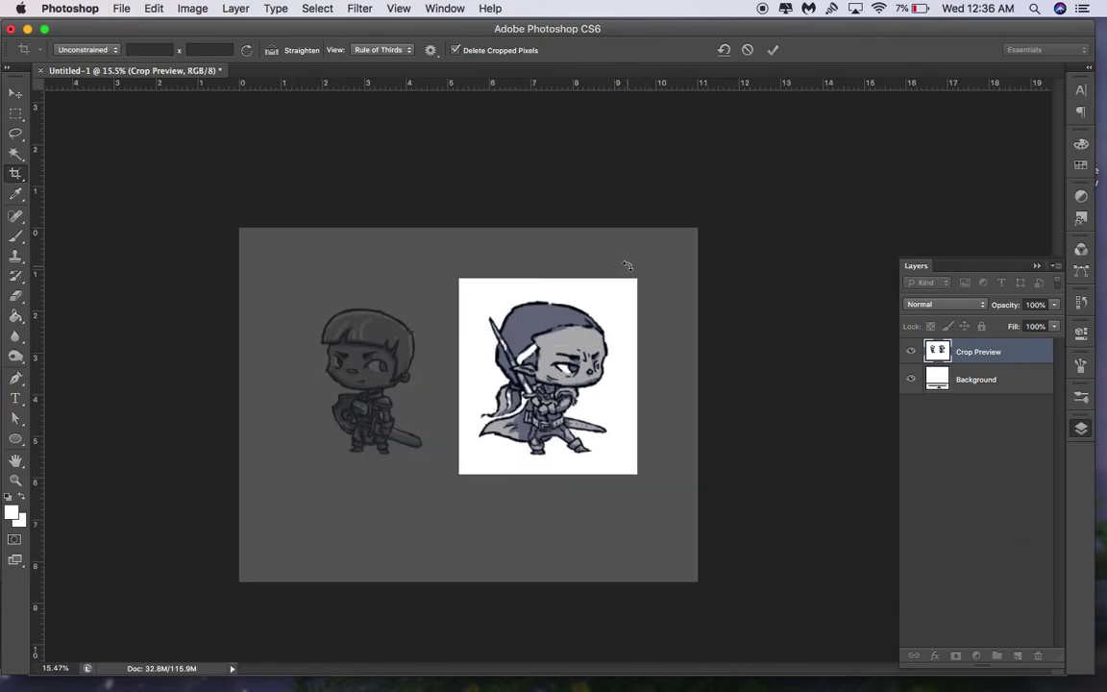
key("super+0")
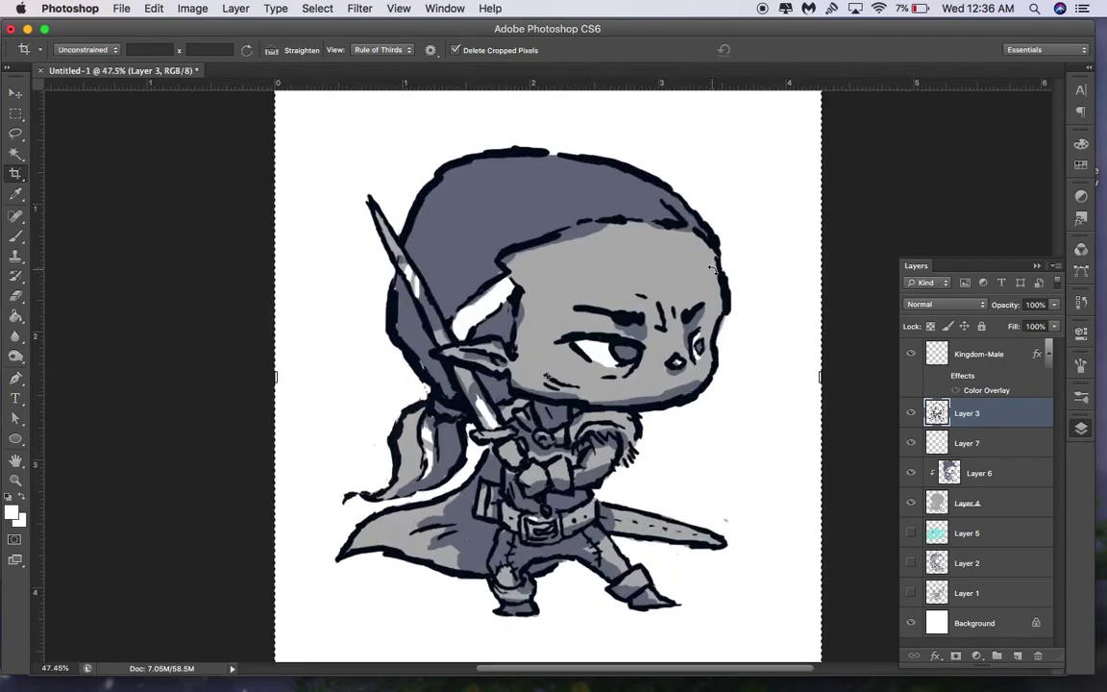
Select the clipped shading on Layer 6 and toggle its visibility off and on to check it
left_click(999, 473)
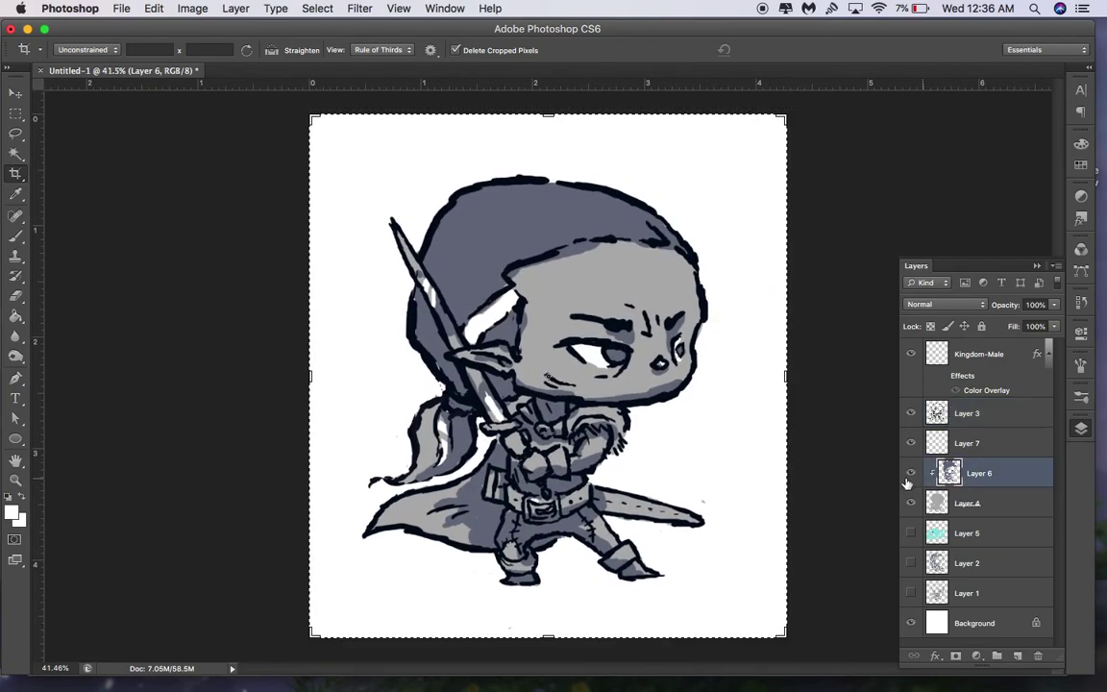
left_click(910, 473)
left_click(910, 476)
left_click(483, 307)
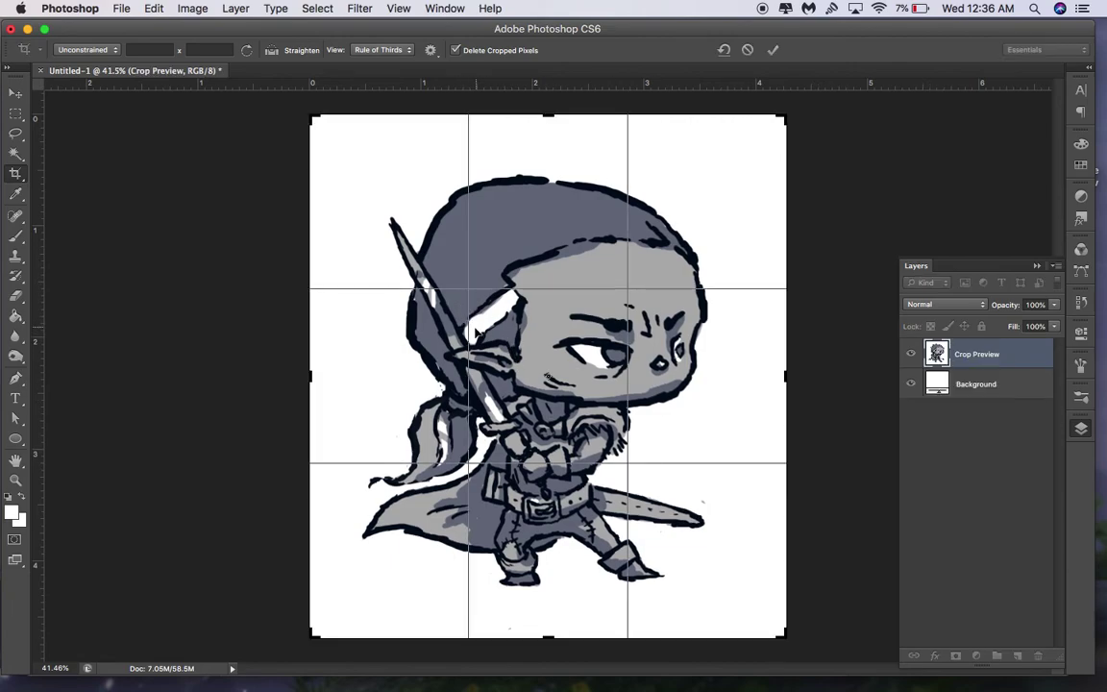
left_click(15, 235)
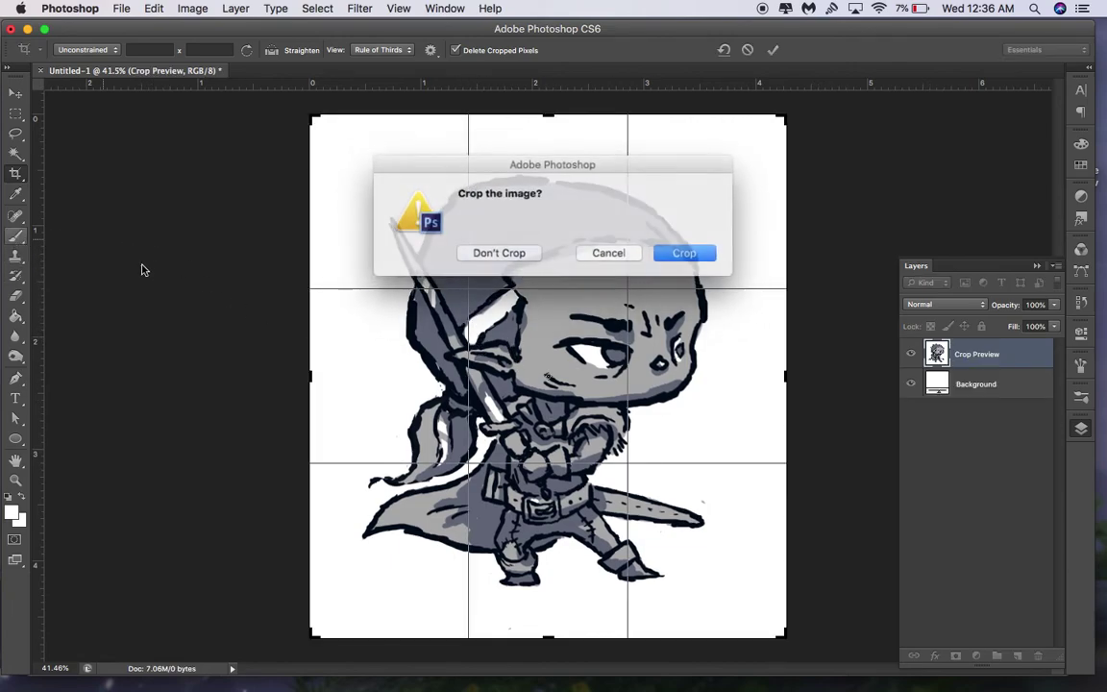
left_click(603, 250)
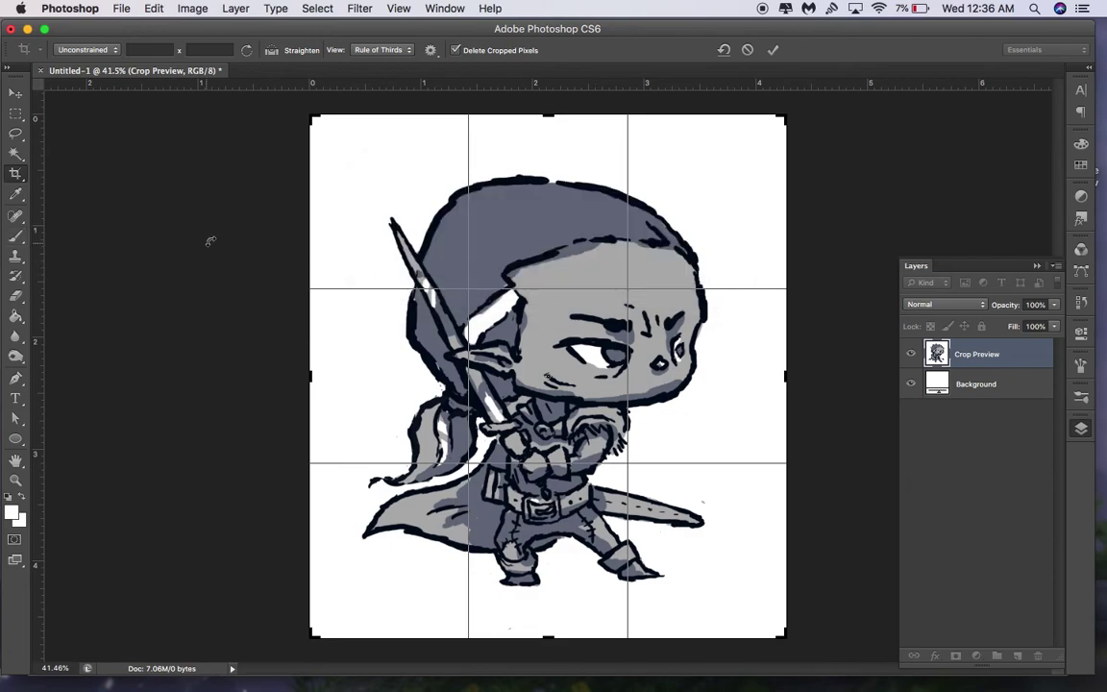
left_click(17, 94)
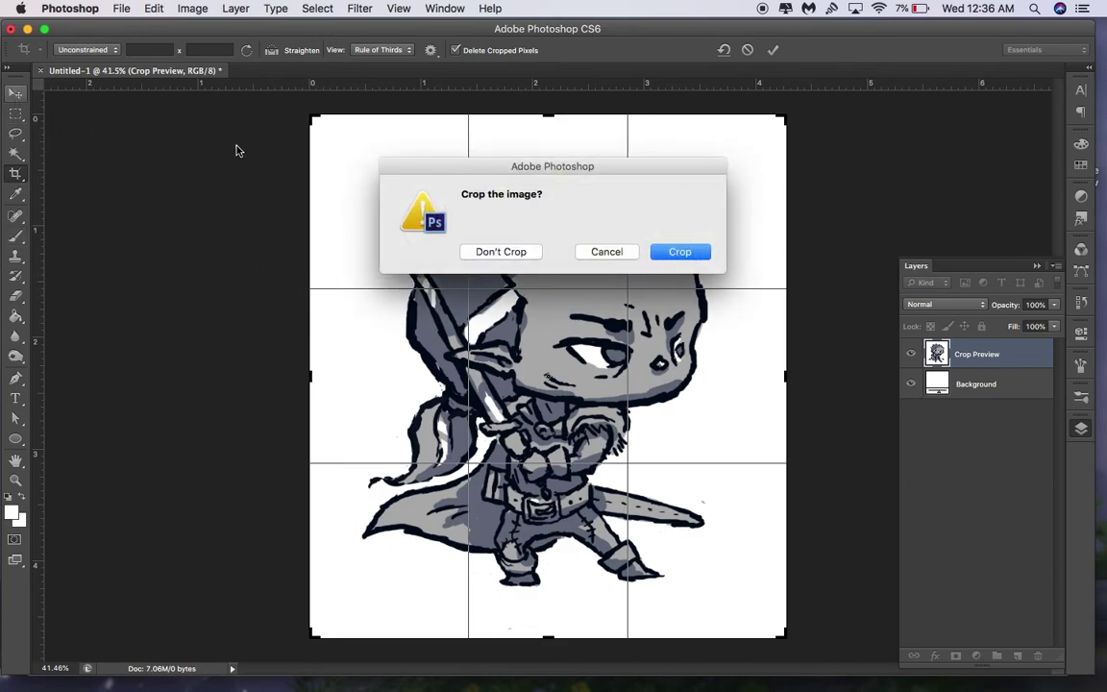
left_click(502, 251)
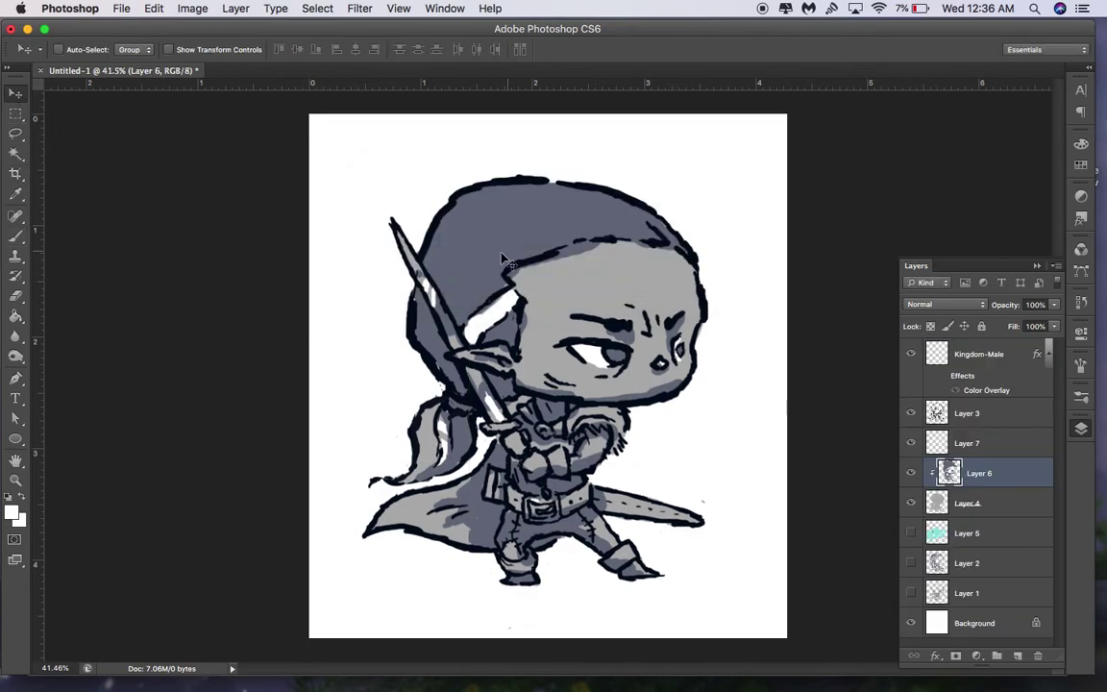
Take the Brush tool and add a new empty layer directly above Layer 5, beneath the elf's base fill
left_click(15, 235)
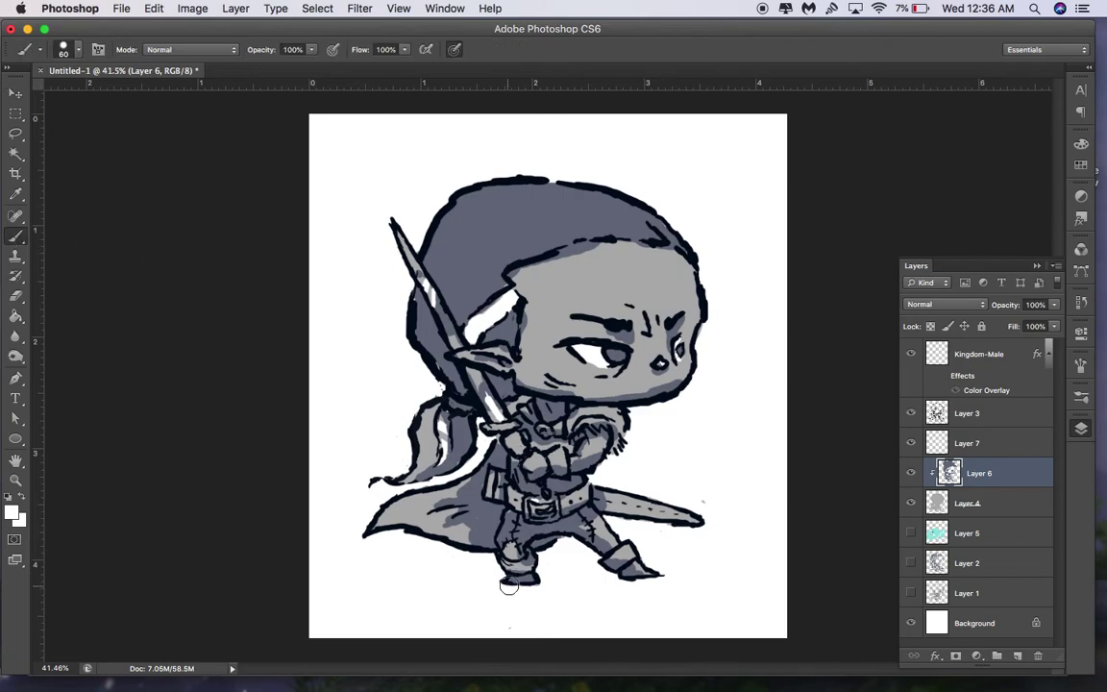
left_click(1012, 499)
left_click(998, 473)
left_click(1018, 655)
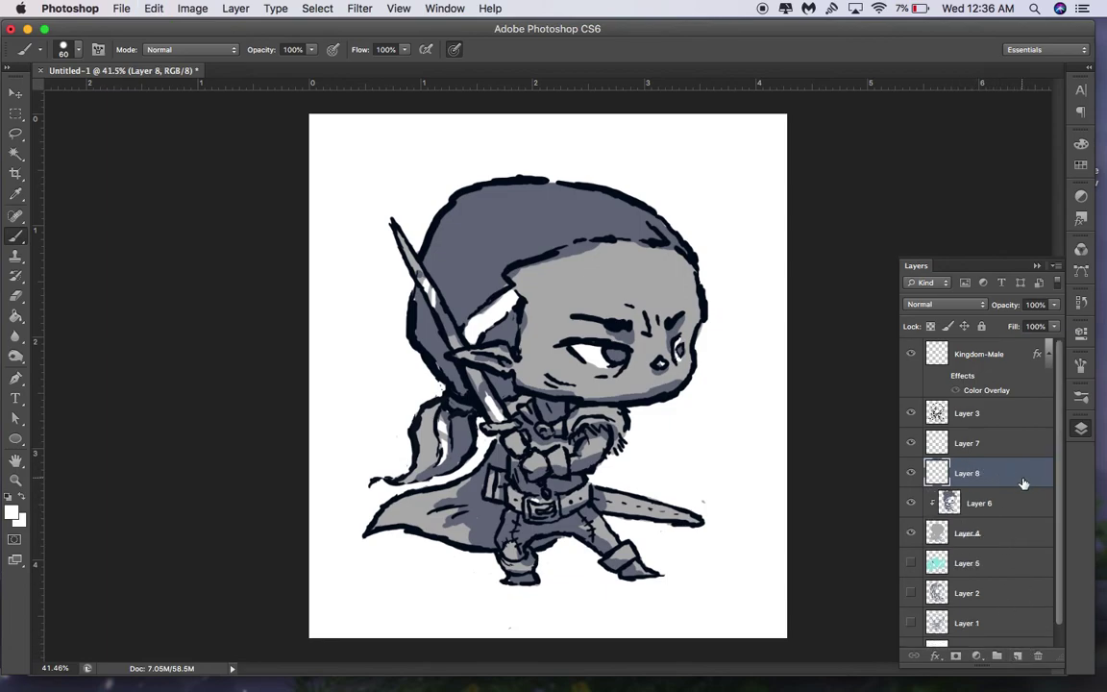
key("super+z")
left_click(1017, 532)
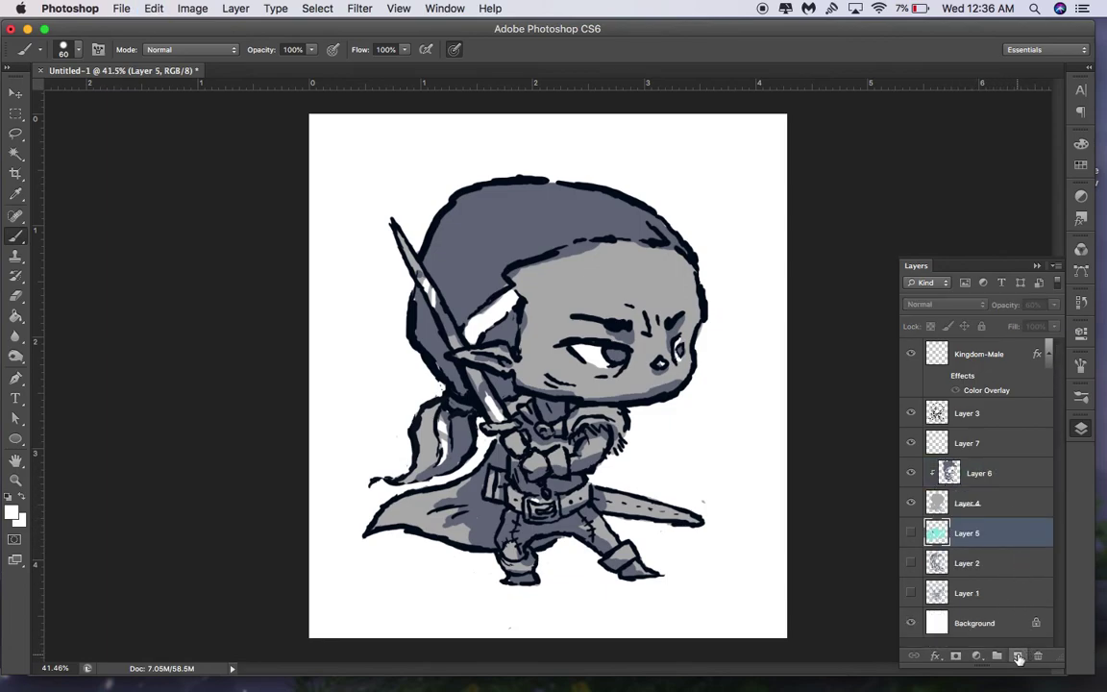
left_click(1018, 655)
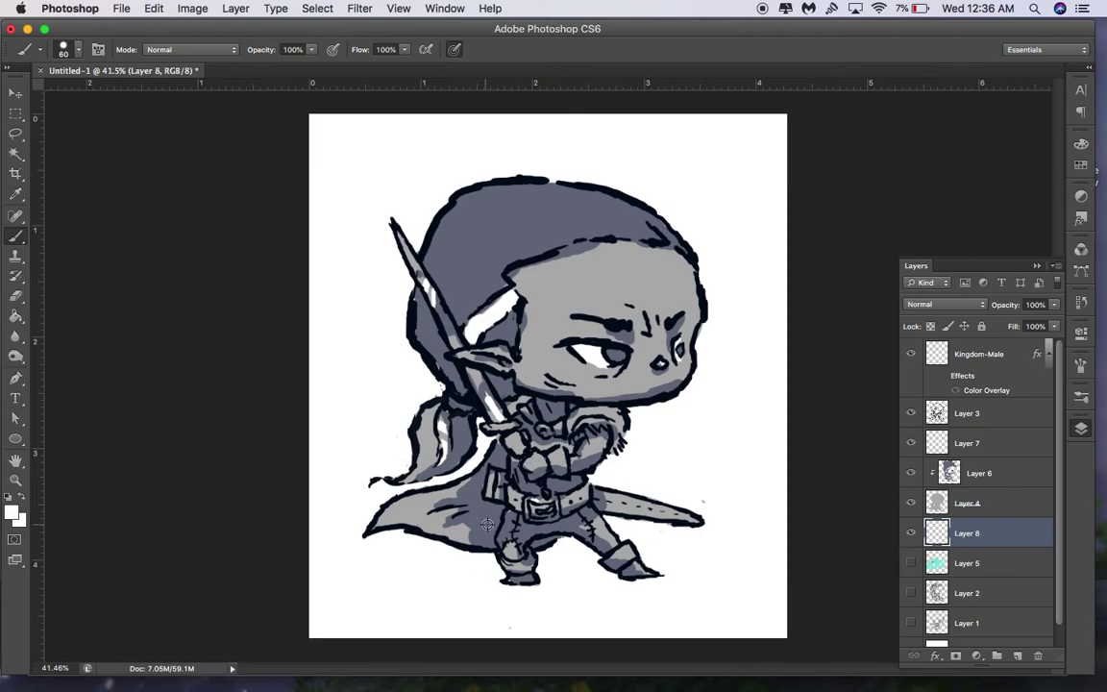
Paint a flat dark grey ground shadow beneath the elf's feet on Layer 8, stretching out behind the rear foot
mouse_move(518, 591)
left_mouse_down()
mouse_move(461, 583)
mouse_move(677, 575)
left_mouse_up()
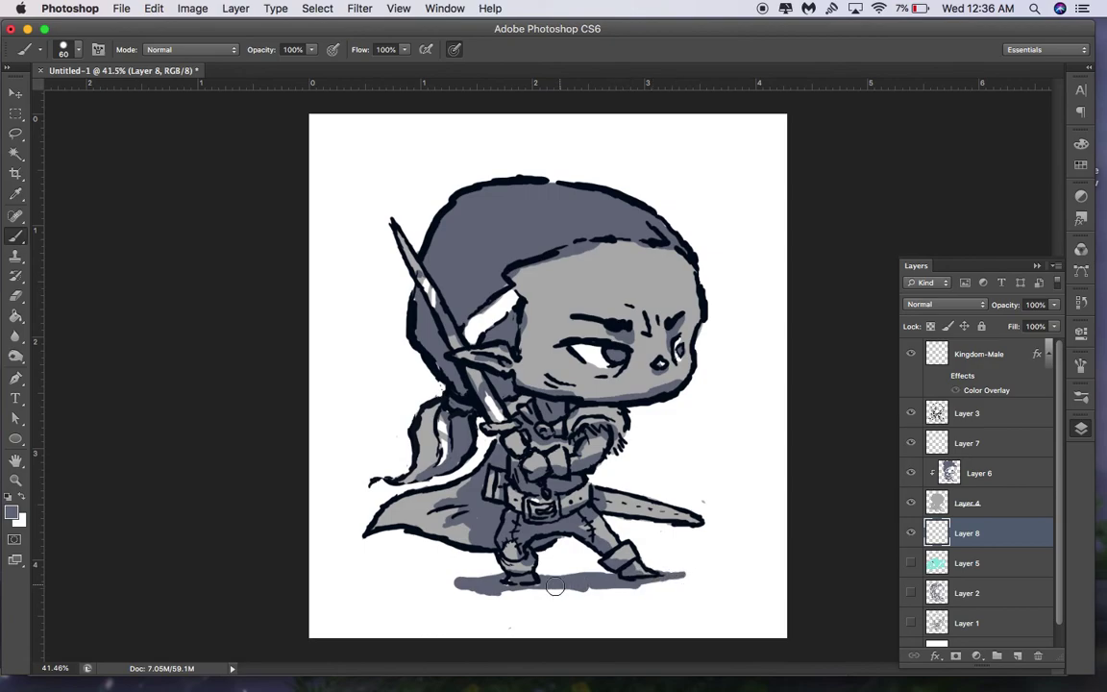
left_click_drag(478, 578, 395, 587)
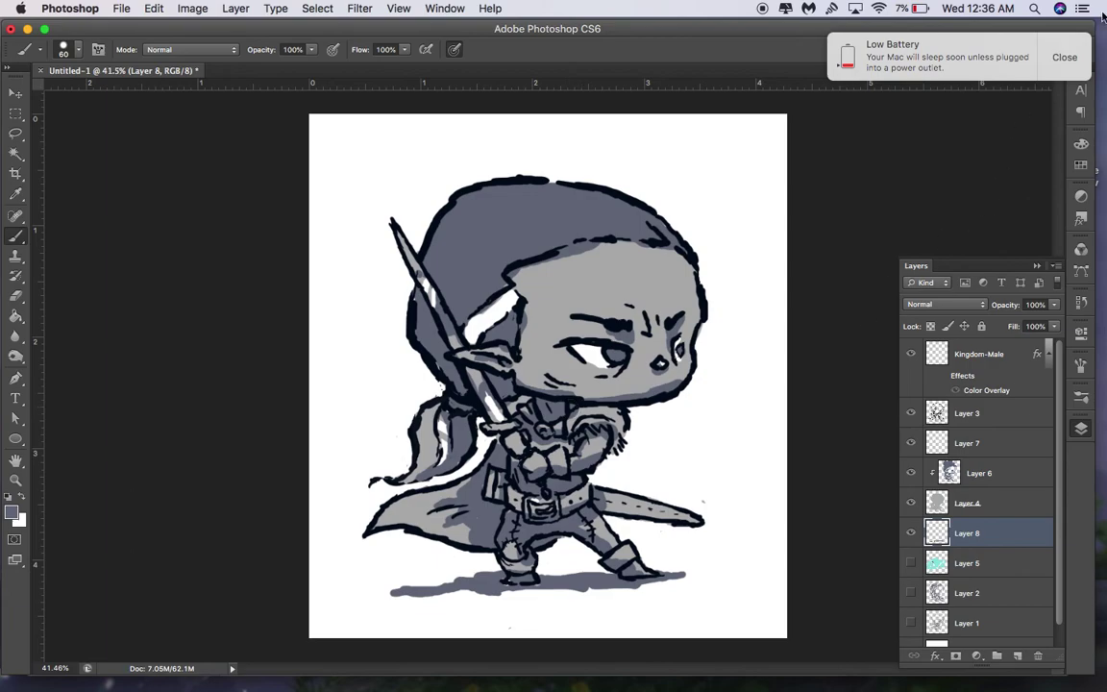
left_click(1065, 57)
mouse_move(381, 612)
left_mouse_down()
mouse_move(428, 596)
mouse_move(647, 593)
left_mouse_up()
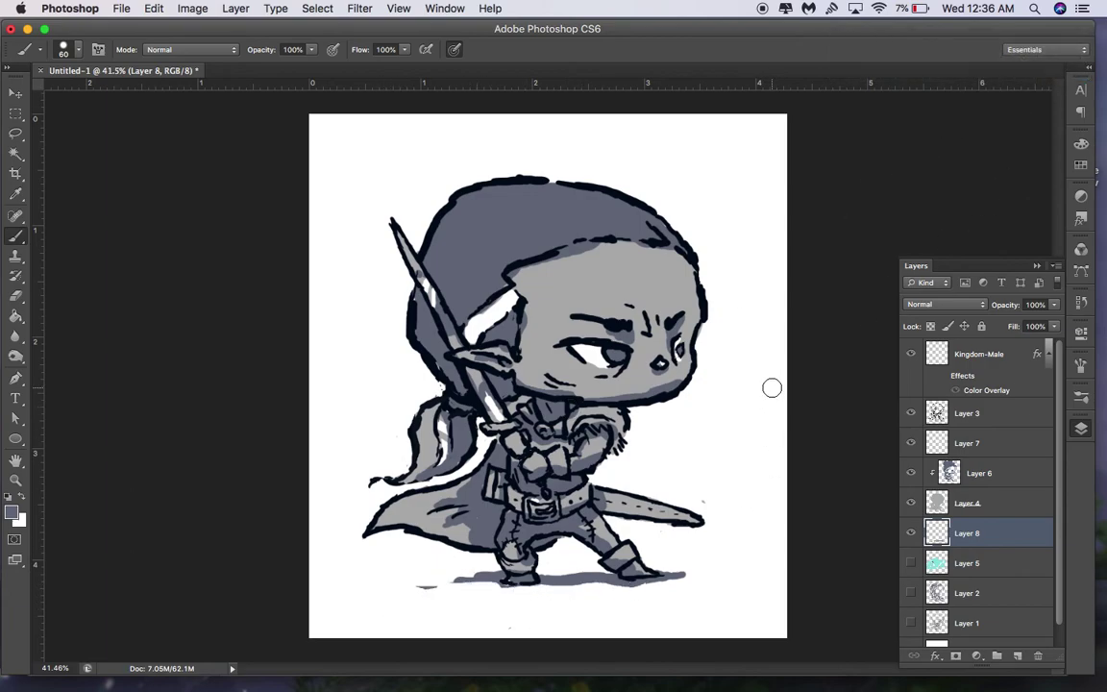
mouse_move(513, 588)
left_mouse_down()
mouse_move(550, 586)
mouse_move(391, 590)
mouse_move(581, 574)
mouse_move(560, 586)
mouse_move(633, 569)
mouse_move(591, 583)
mouse_move(619, 579)
mouse_move(555, 577)
mouse_move(590, 586)
left_mouse_up()
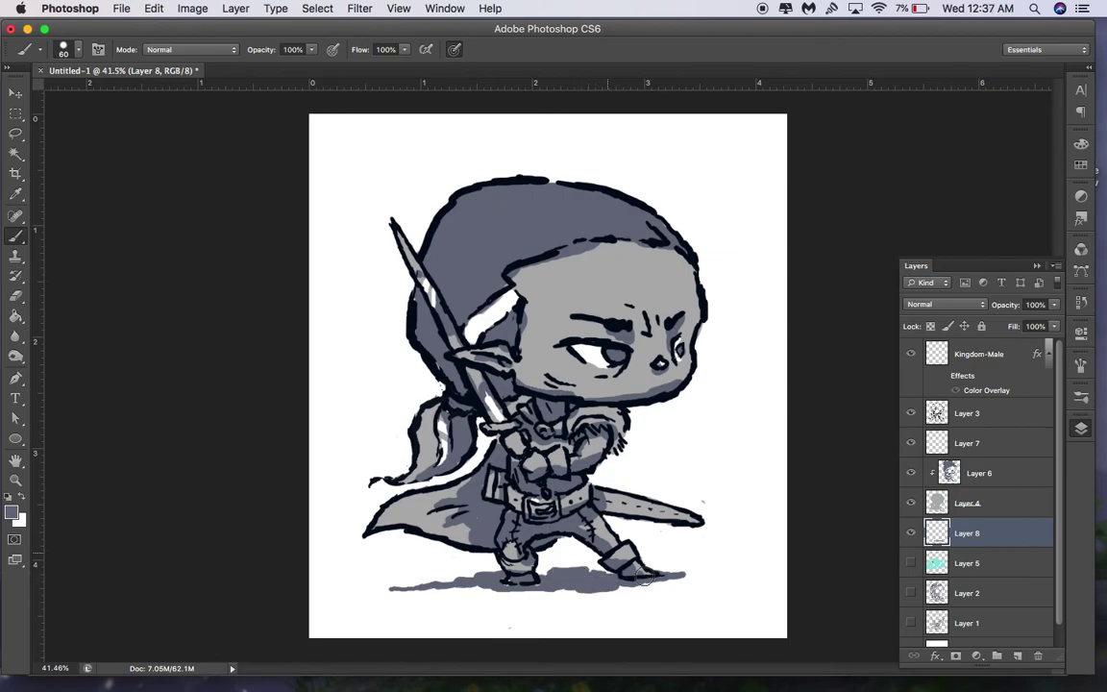
Undo the last shadow strokes and repaint the shadow's thin tapered end behind the elf's rear foot
key("super+z")
left_click_drag(394, 587, 445, 592)
key("alt+super+z")
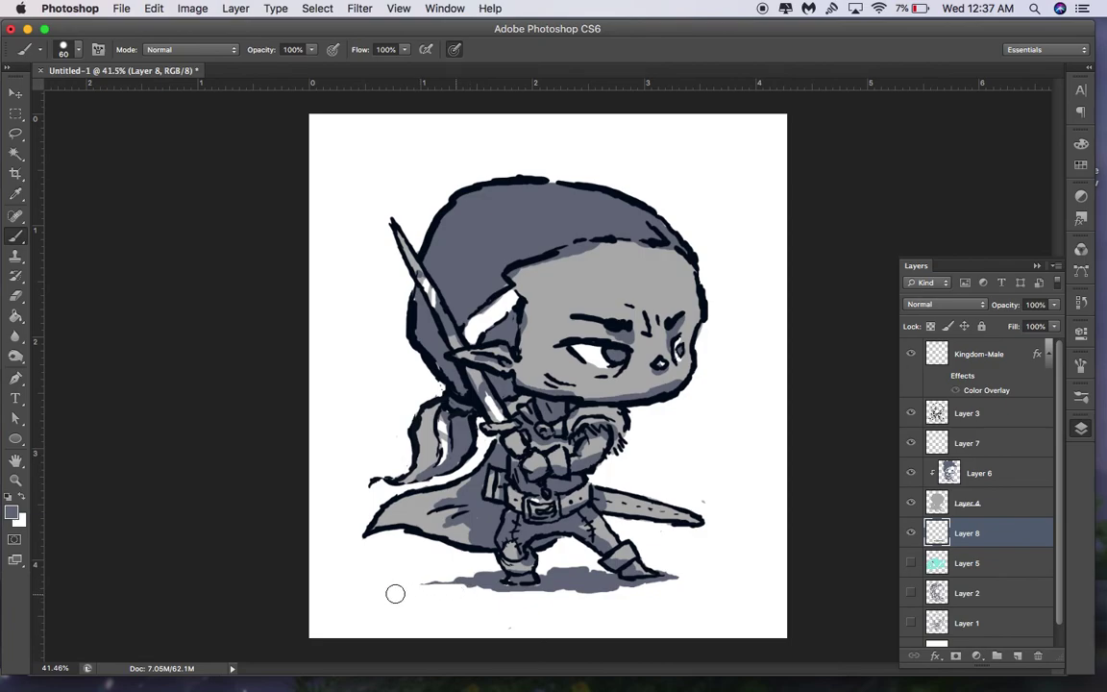
mouse_move(440, 588)
left_mouse_down()
mouse_move(469, 584)
mouse_move(403, 579)
left_mouse_up()
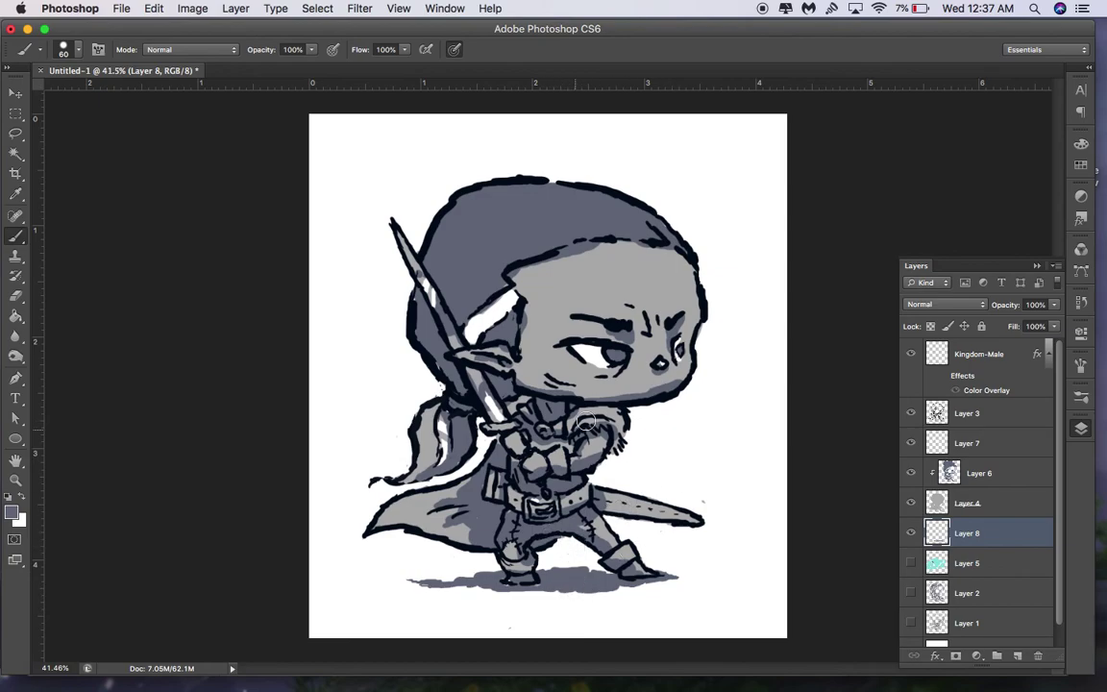
Add dark grey shading on Layer 6 to the ponytail, along the hairline and temple, and under the eye
left_click(1014, 473)
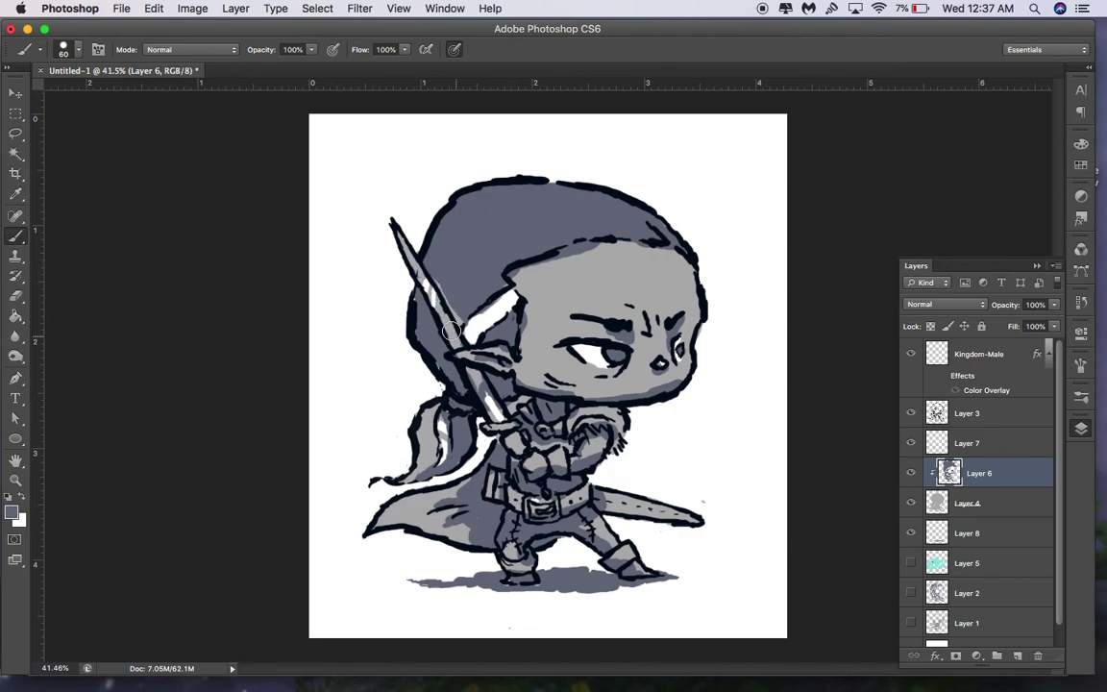
left_click(472, 34)
key("super+z")
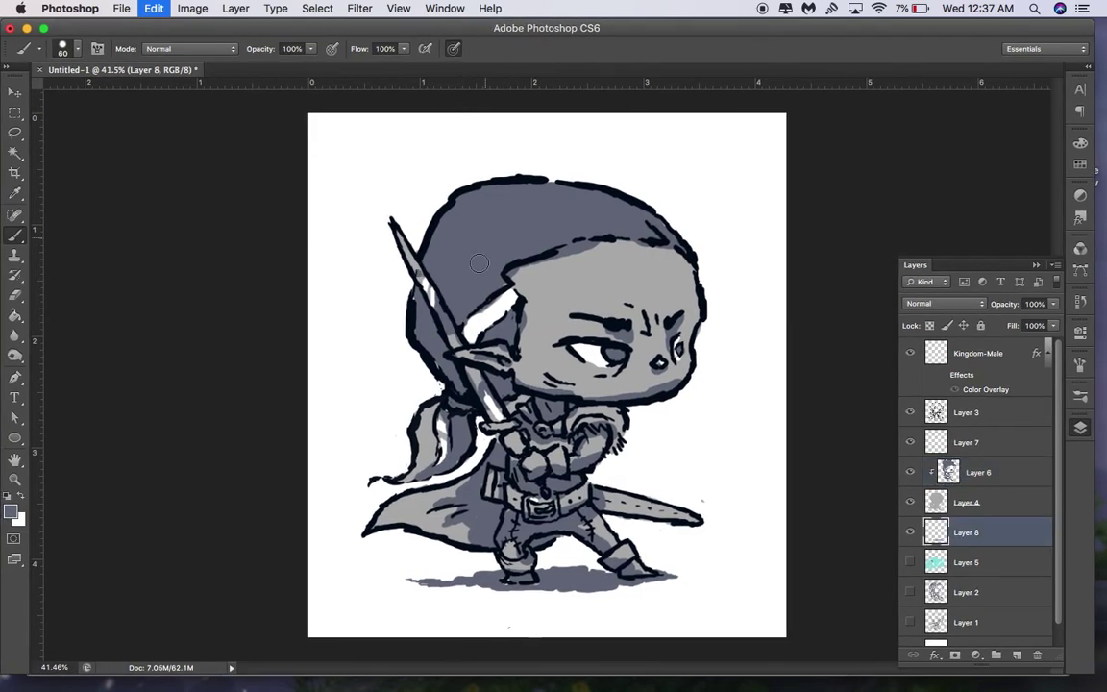
left_click_drag(398, 252, 446, 325)
left_click(979, 469)
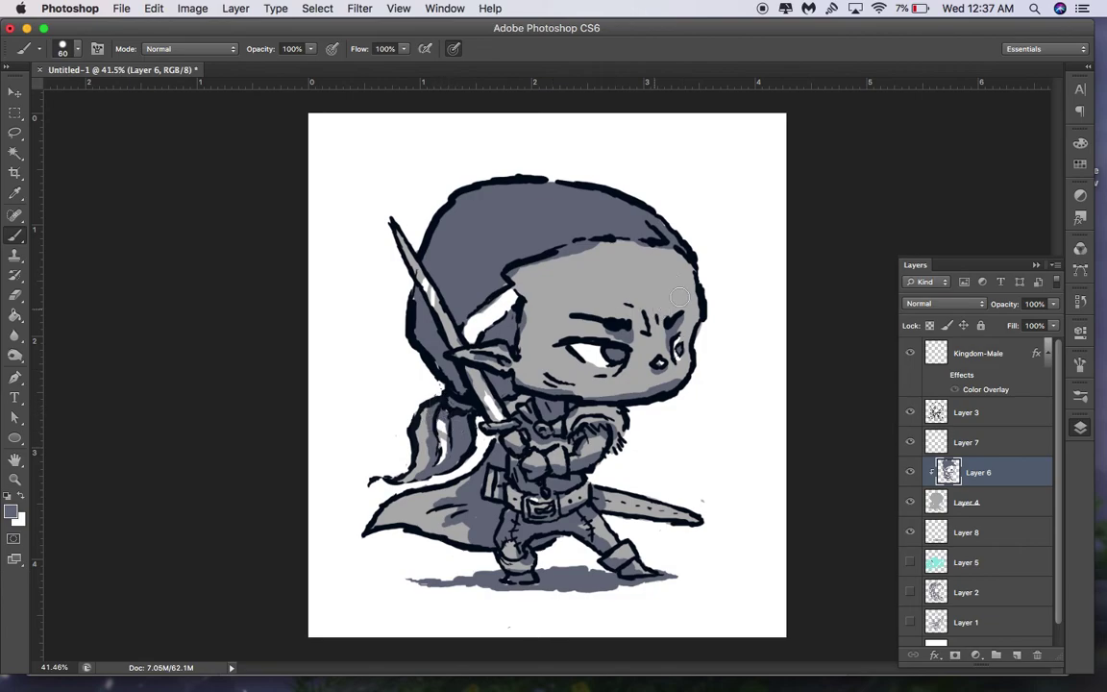
left_click_drag(516, 272, 524, 341)
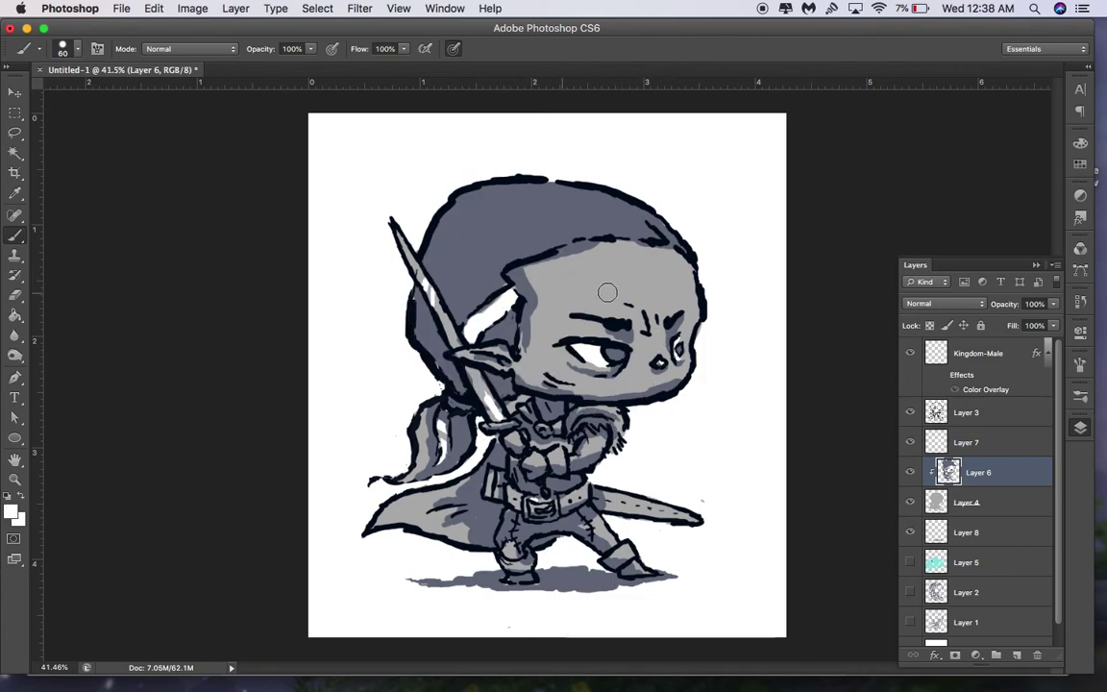
Paint white highlights on Layer 7 along the fur trim, belt buckle, sword blade, pouch, scabbard and legs
left_click(956, 442)
mouse_move(581, 436)
left_mouse_down()
mouse_move(612, 429)
mouse_move(629, 442)
mouse_move(591, 426)
mouse_move(610, 427)
mouse_move(582, 432)
mouse_move(605, 427)
left_mouse_up()
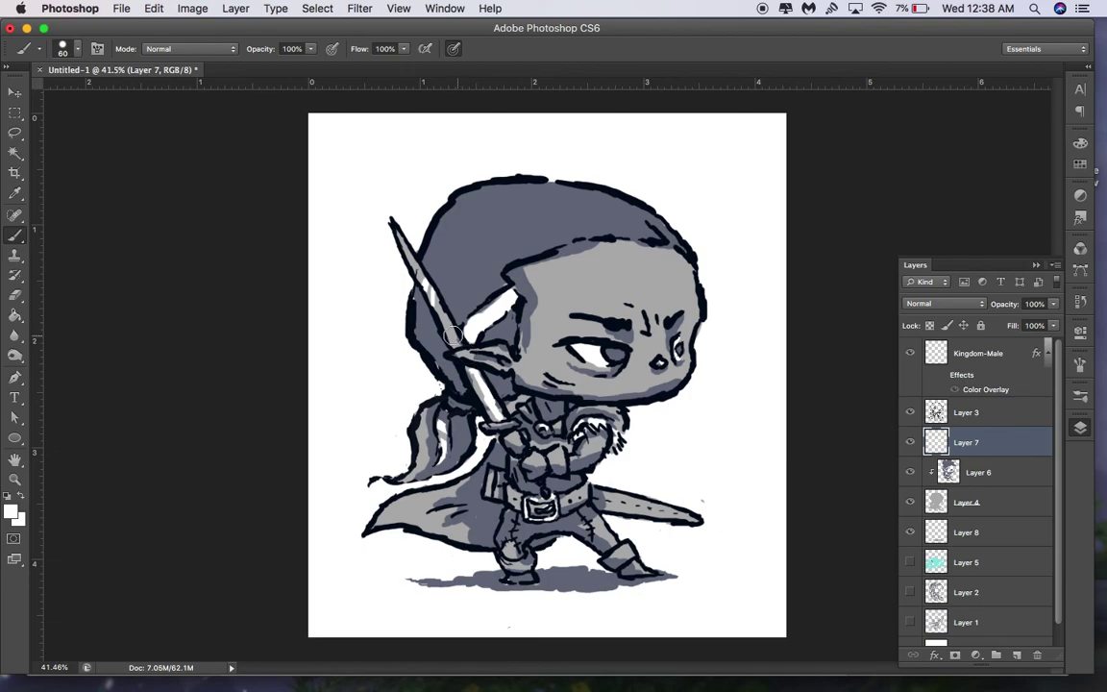
left_click_drag(417, 289, 395, 232)
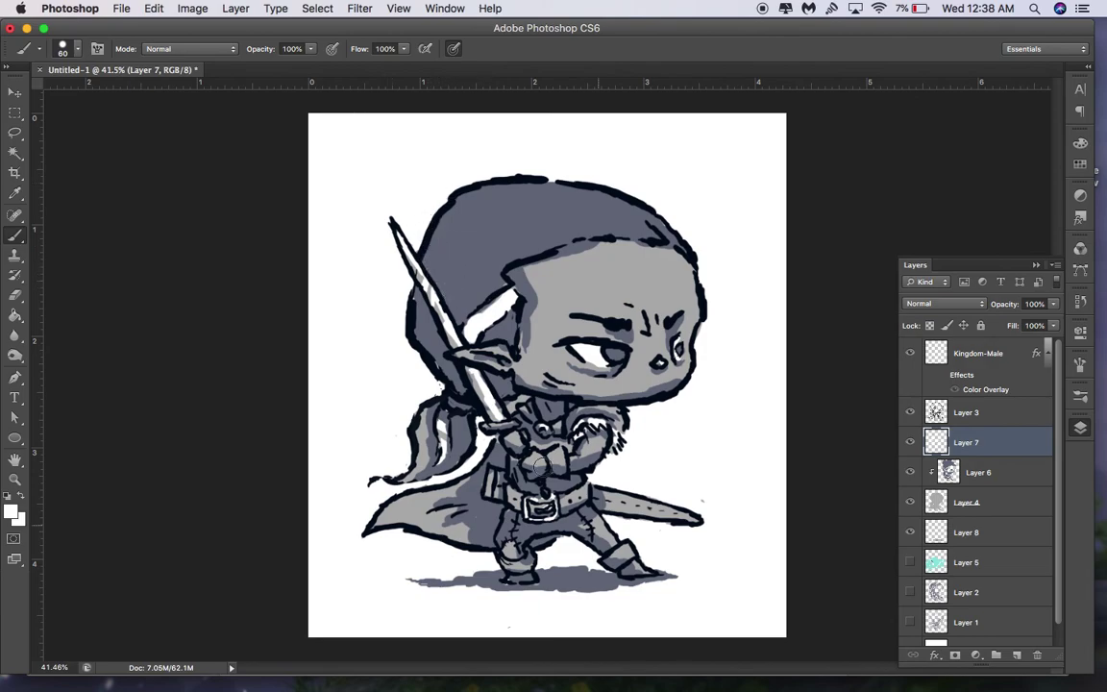
left_click_drag(493, 472, 489, 488)
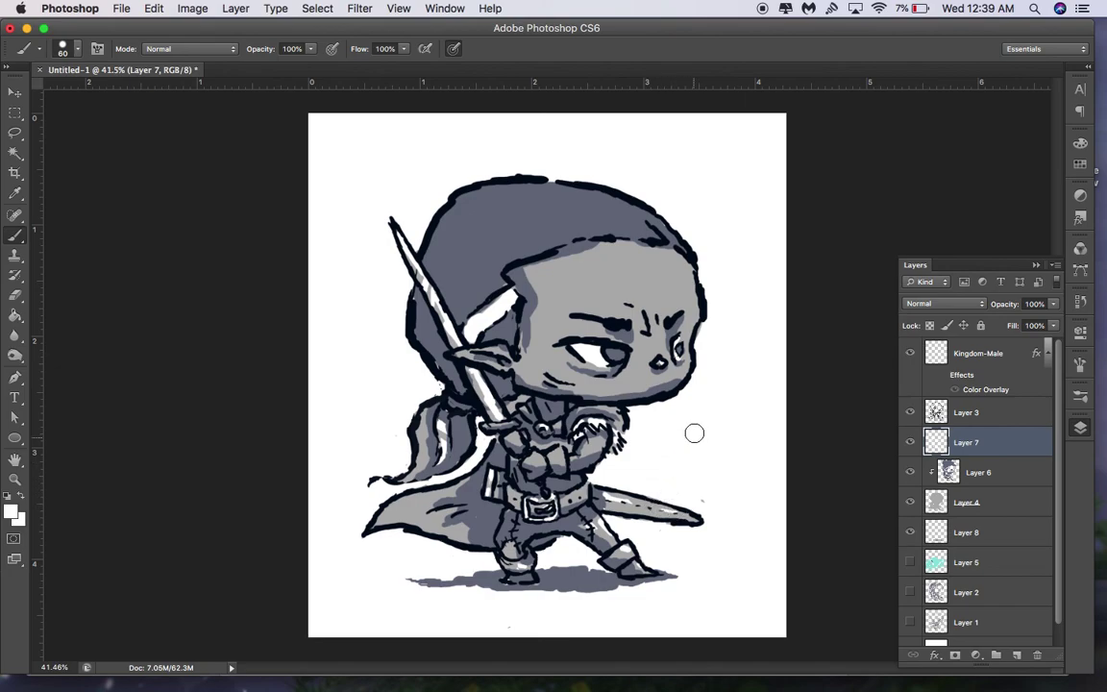
Try short white shine marks across the top of the elf's hair on Layer 7
mouse_move(629, 217)
left_mouse_down()
mouse_move(600, 206)
mouse_move(538, 212)
left_mouse_up()
left_click_drag(535, 203, 525, 205)
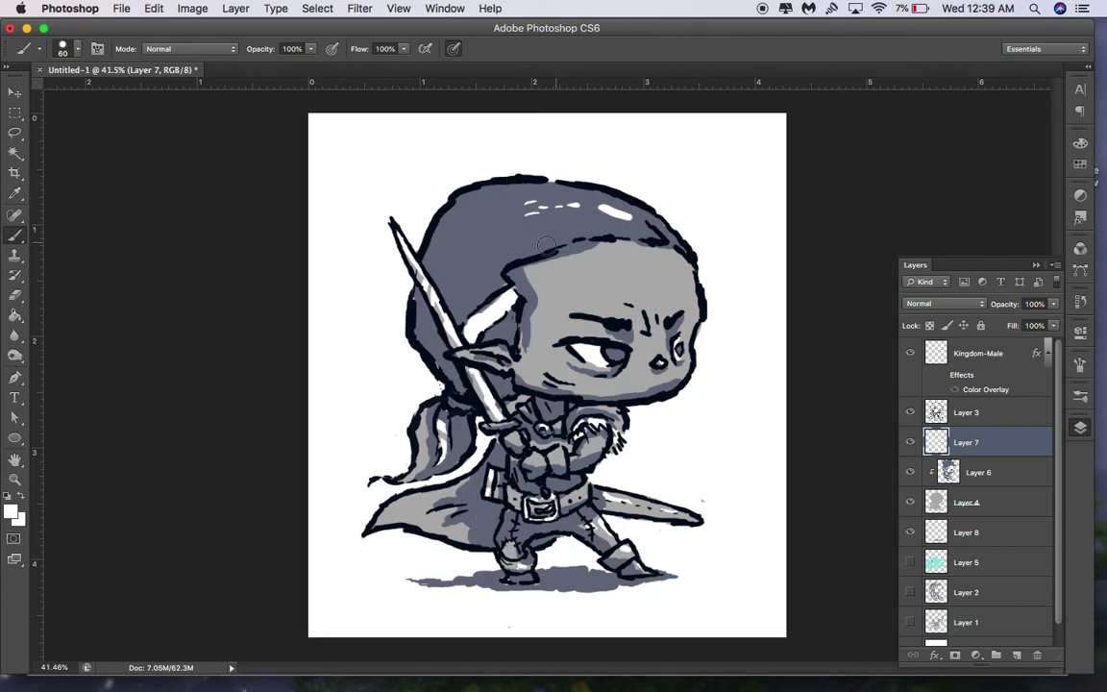
key("super+z")
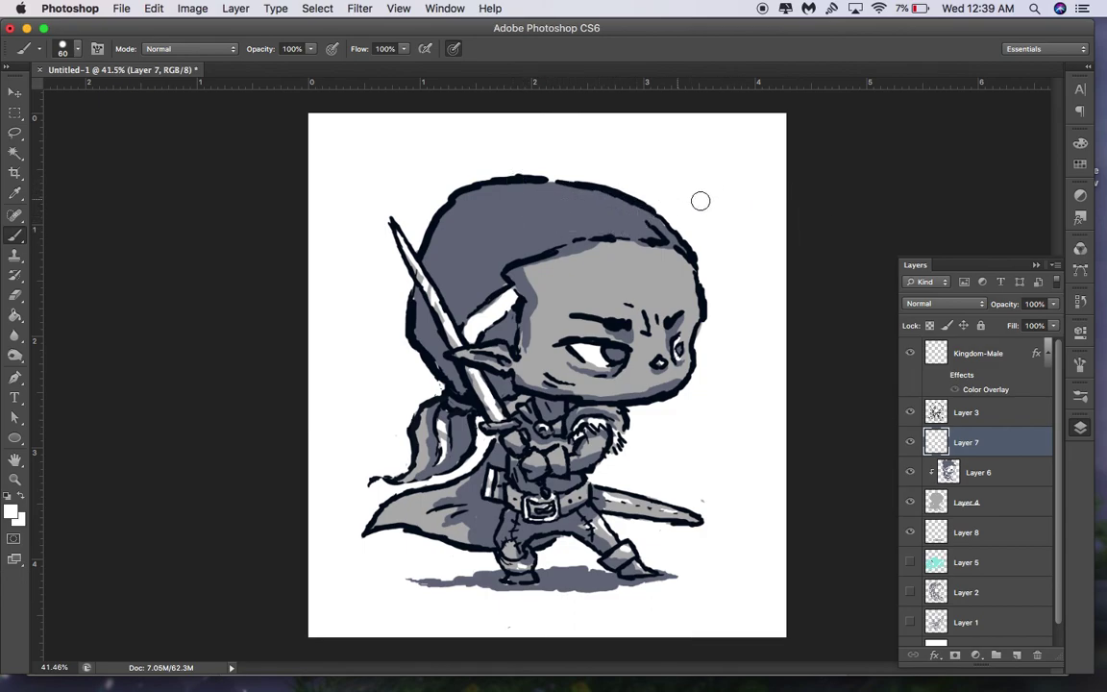
Add lighter grey strands through the hair on Layer 6, and deepen the cape and belt shading with the sampled dark grey
left_click(996, 473)
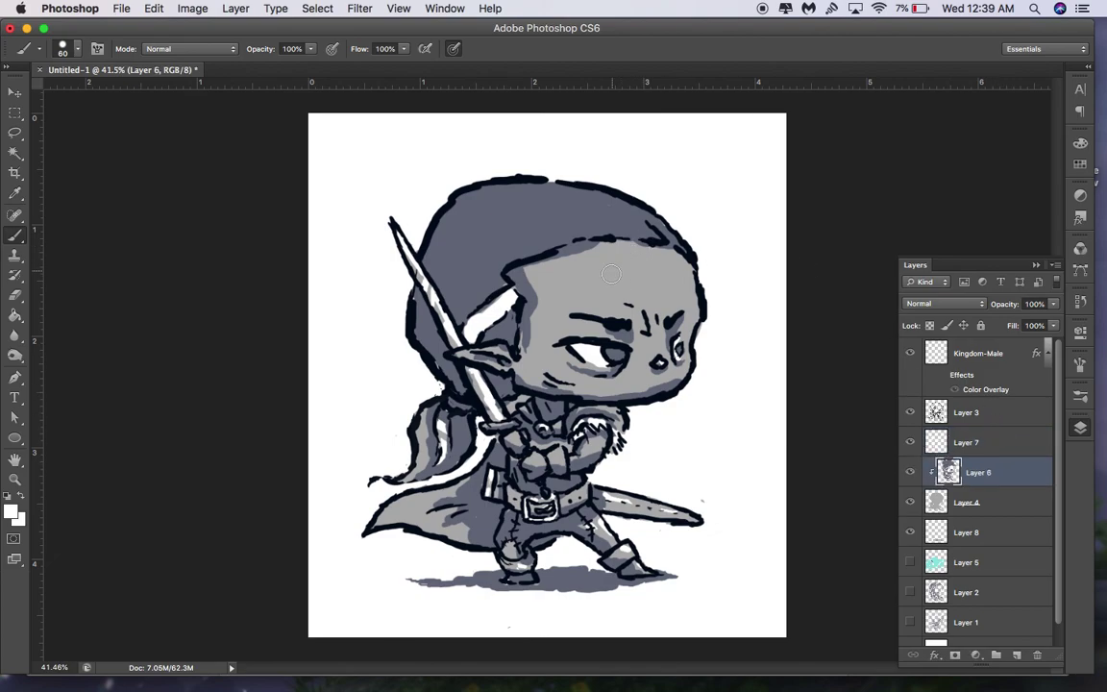
mouse_move(627, 219)
left_mouse_down()
mouse_move(544, 183)
mouse_move(500, 197)
mouse_move(551, 193)
mouse_move(604, 207)
mouse_move(579, 224)
mouse_move(531, 214)
mouse_move(459, 230)
left_mouse_up()
mouse_move(540, 252)
left_mouse_down()
mouse_move(505, 250)
mouse_move(488, 260)
mouse_move(537, 257)
mouse_move(466, 284)
left_mouse_up()
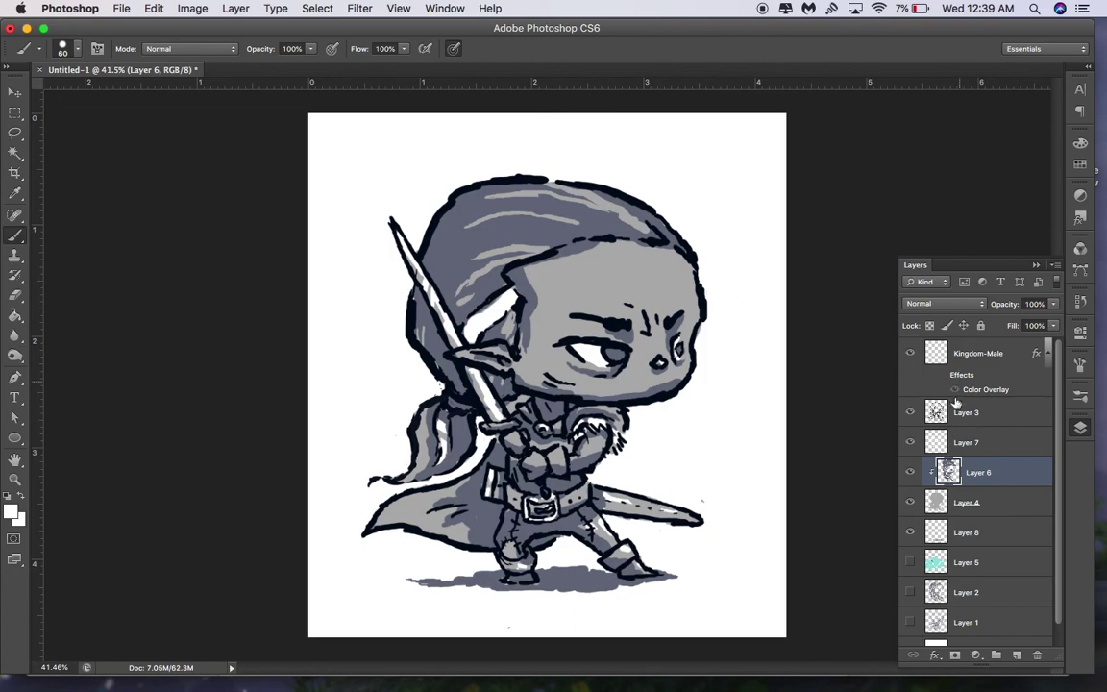
left_click(444, 300, "alt")
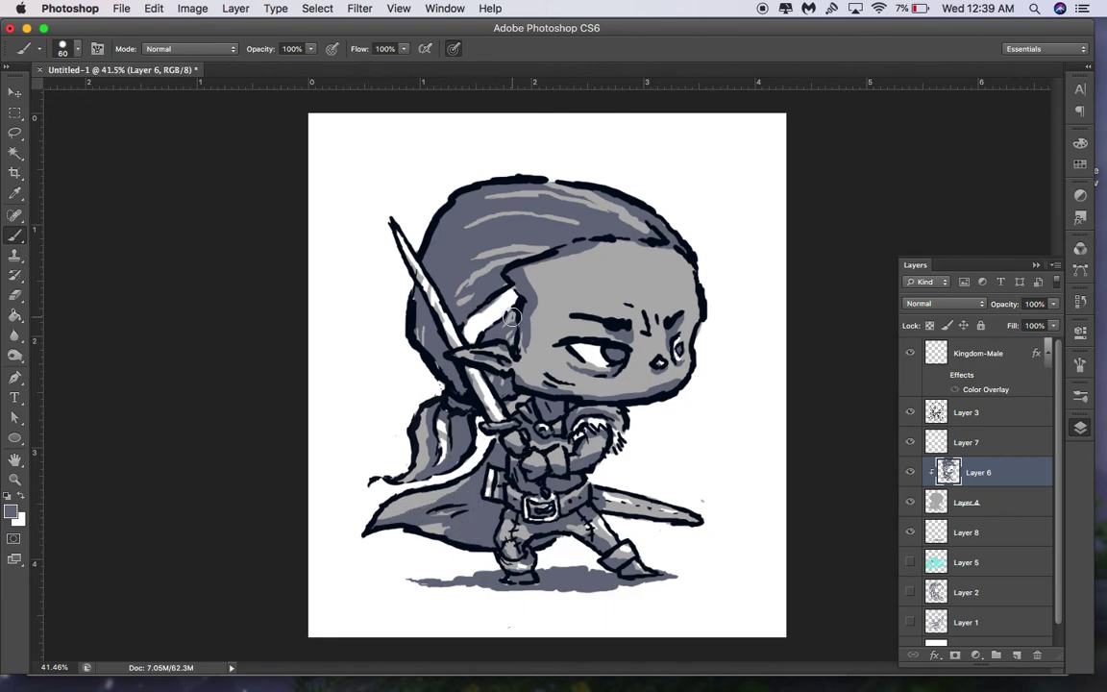
Switch to Chrome and review the wood elf's written description and the character art in the World of Chibu! RPG document
mouse_move(1, 1)
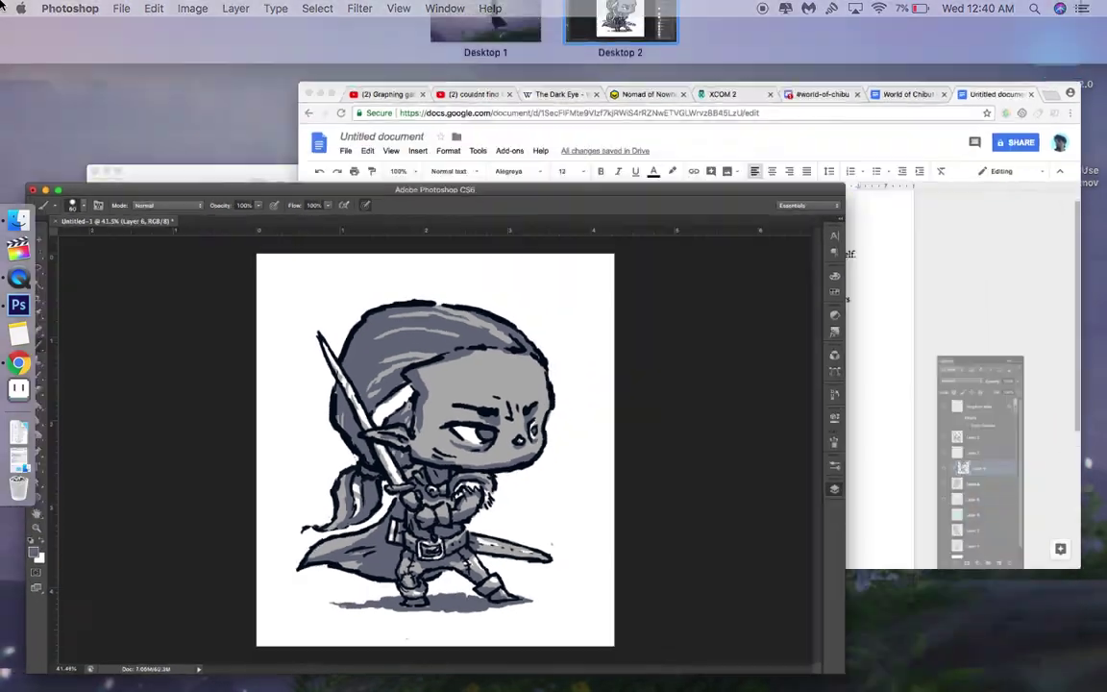
left_click(929, 486)
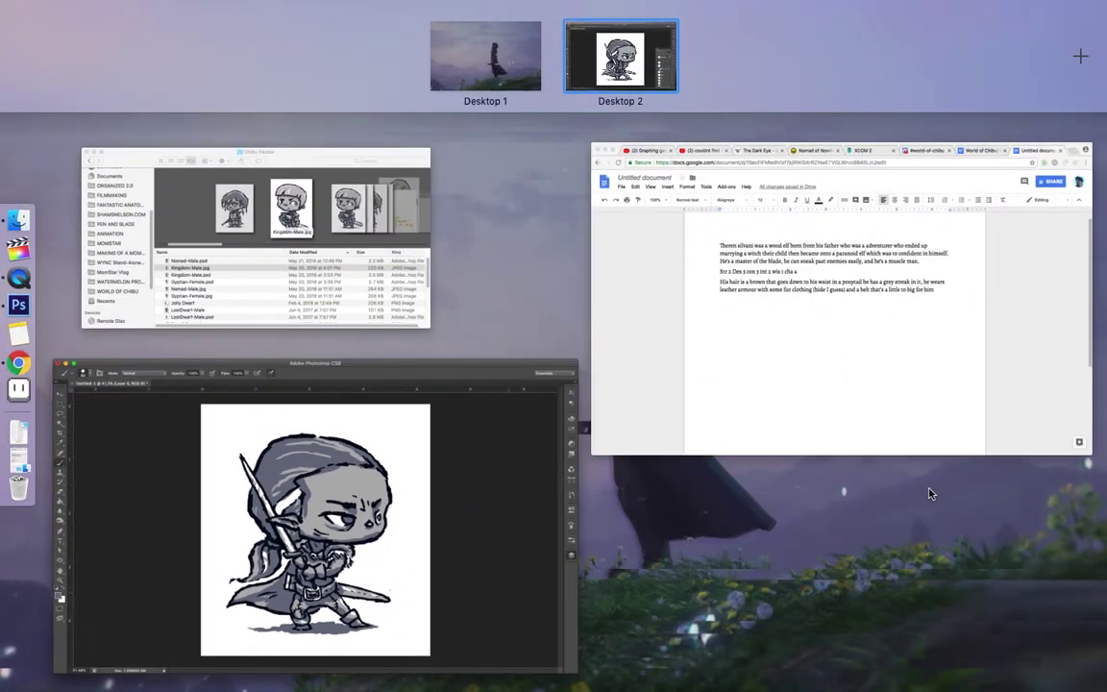
left_click(930, 494)
left_click(717, 286)
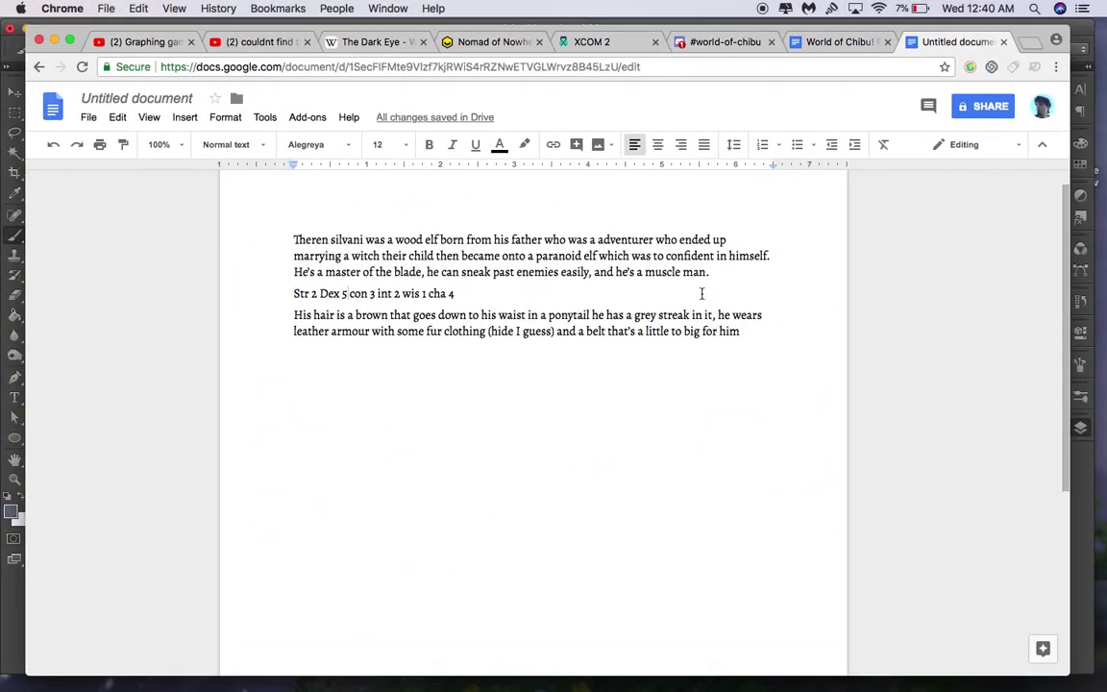
left_click(795, 45)
scroll(627, 291, "down", 10)
scroll(626, 291, "down", 10)
scroll(626, 291, "up", 6)
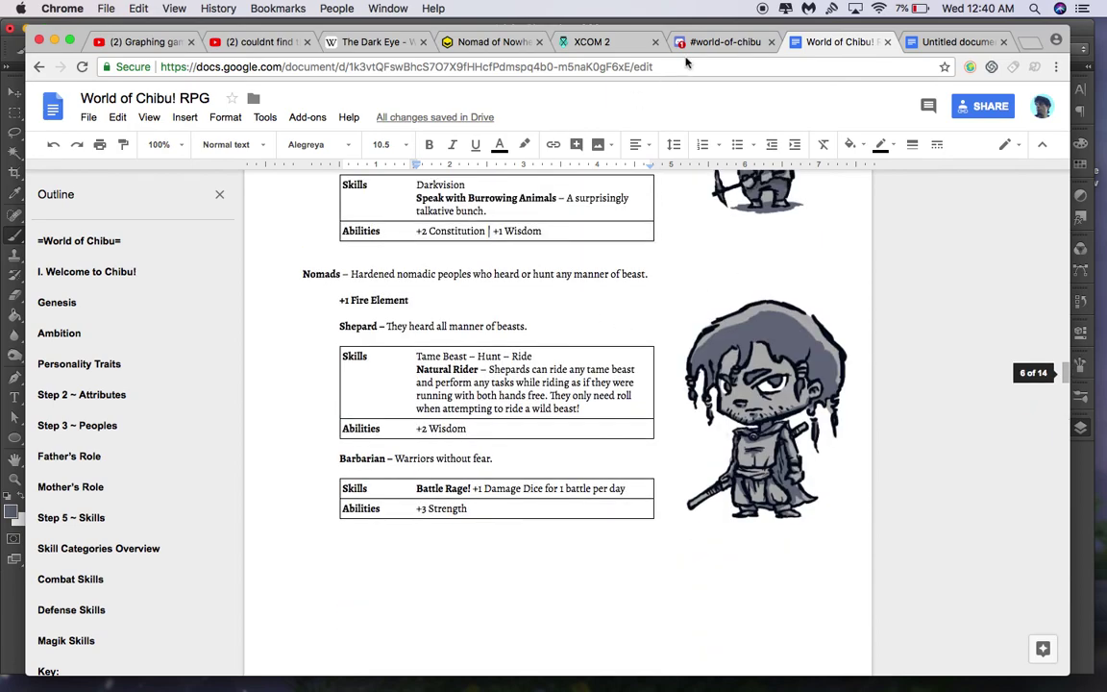
Examine the samurai pair and the slime girl and archer artwork enlarged in Discord's world-of-chibu channel
left_click(723, 42)
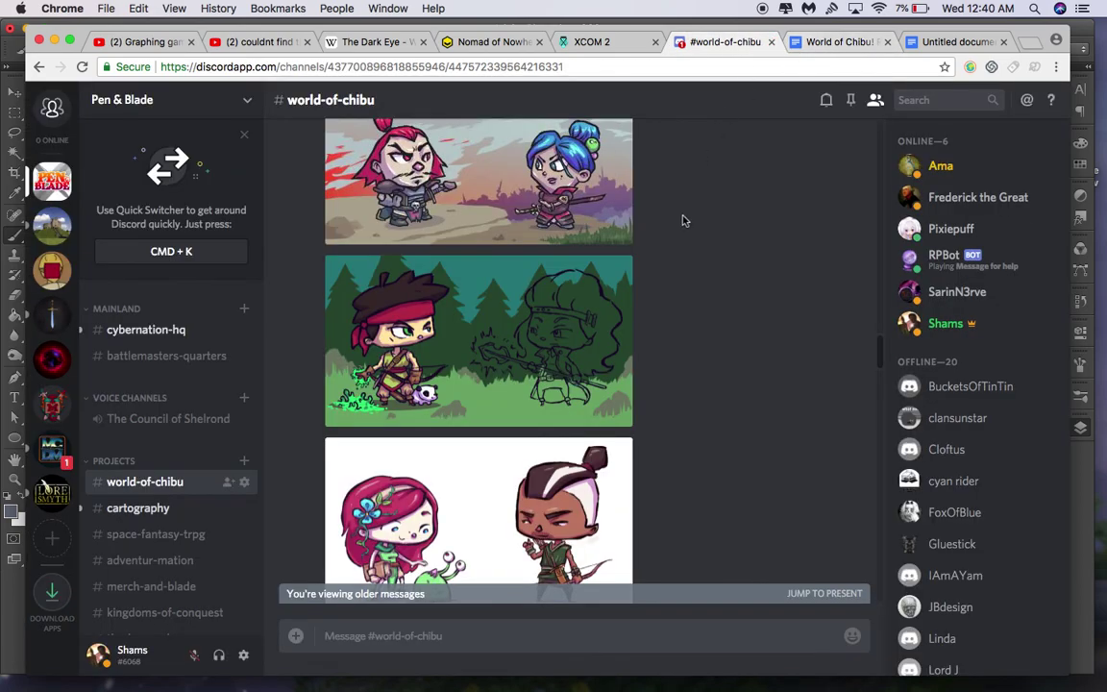
scroll(683, 220, "down", 1)
scroll(535, 195, "up", 2)
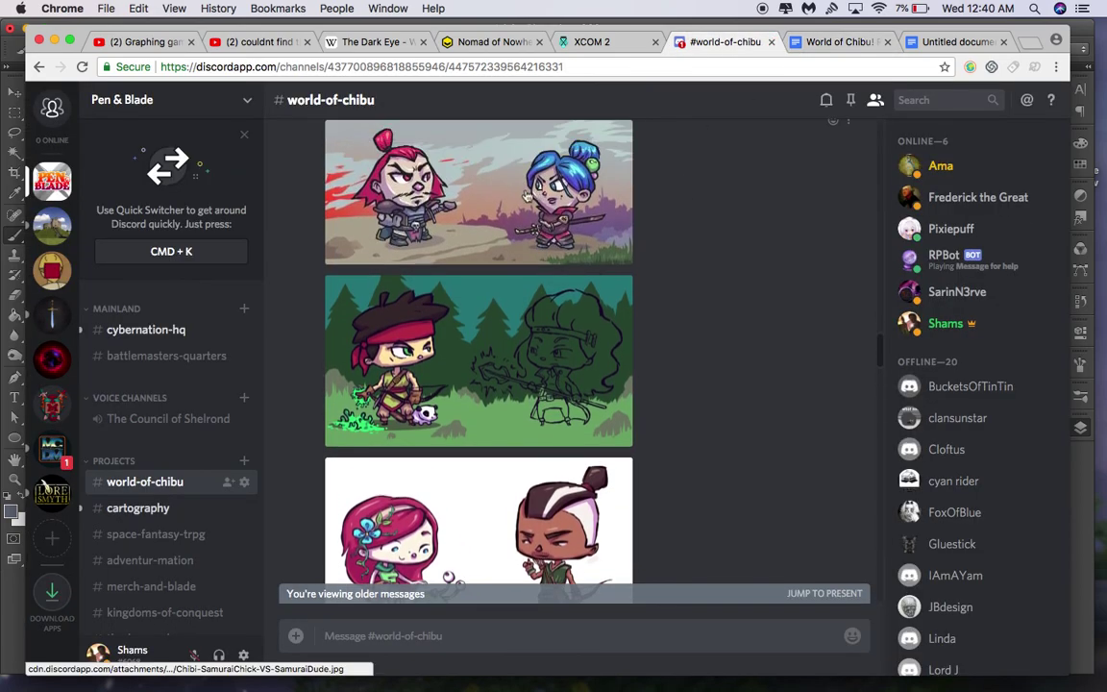
left_click(509, 204)
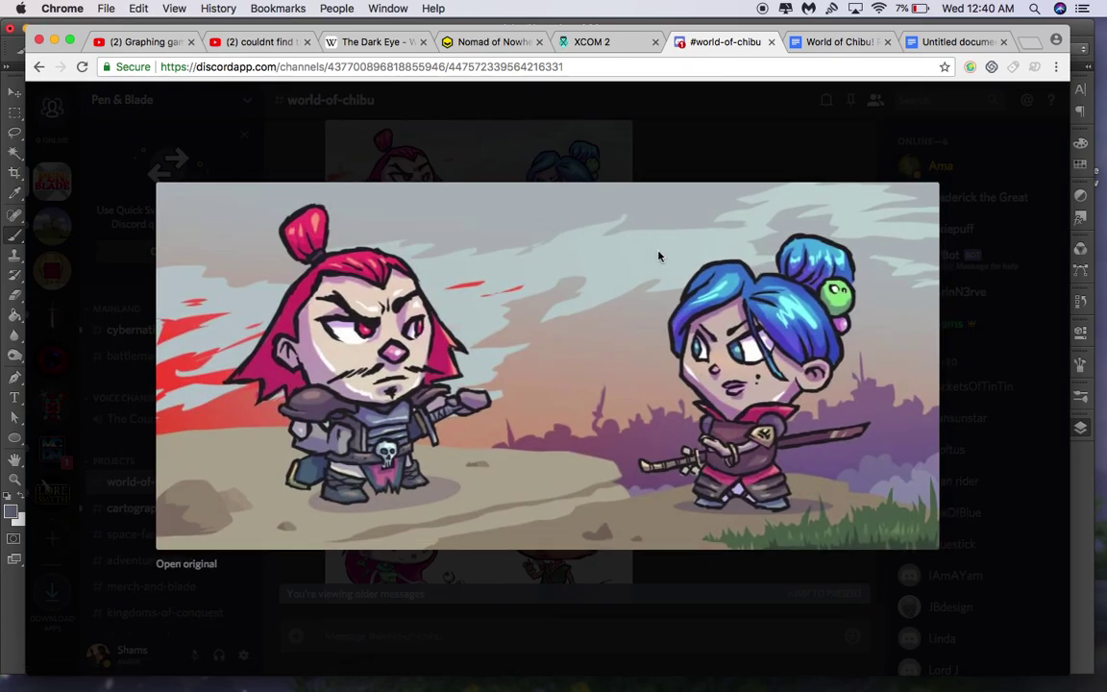
left_click(558, 603)
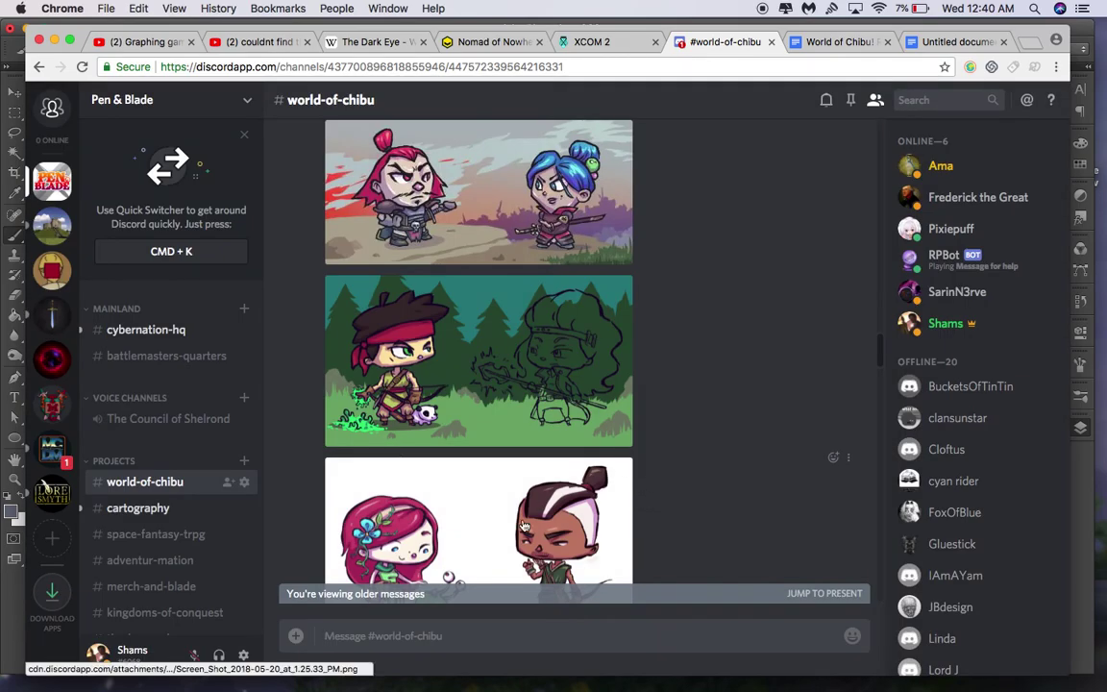
left_click(473, 472)
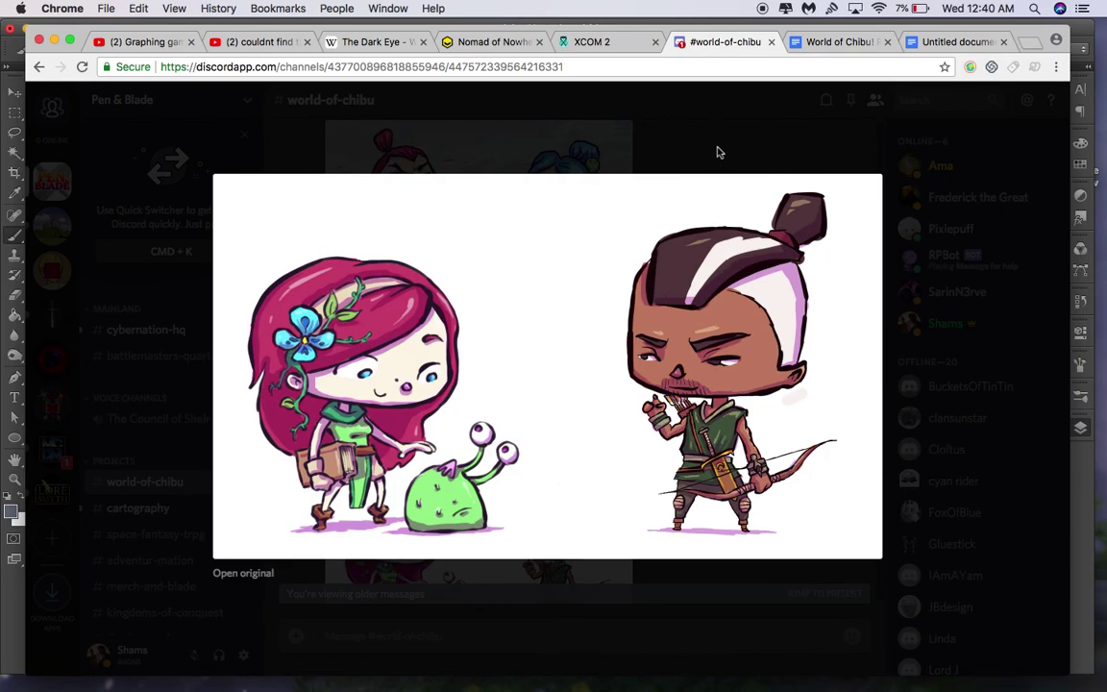
left_click(716, 152)
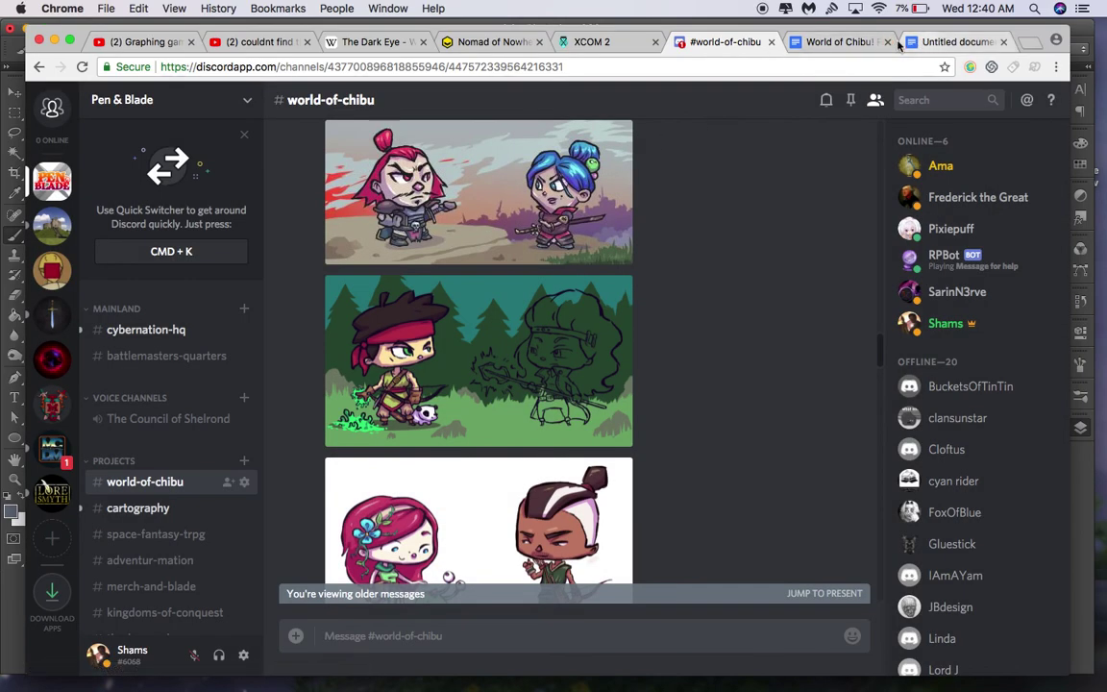
Look at the Kingdom knight artwork in the World of Chibu! RPG document and return to the elf drawing in Photoshop
left_click(865, 42)
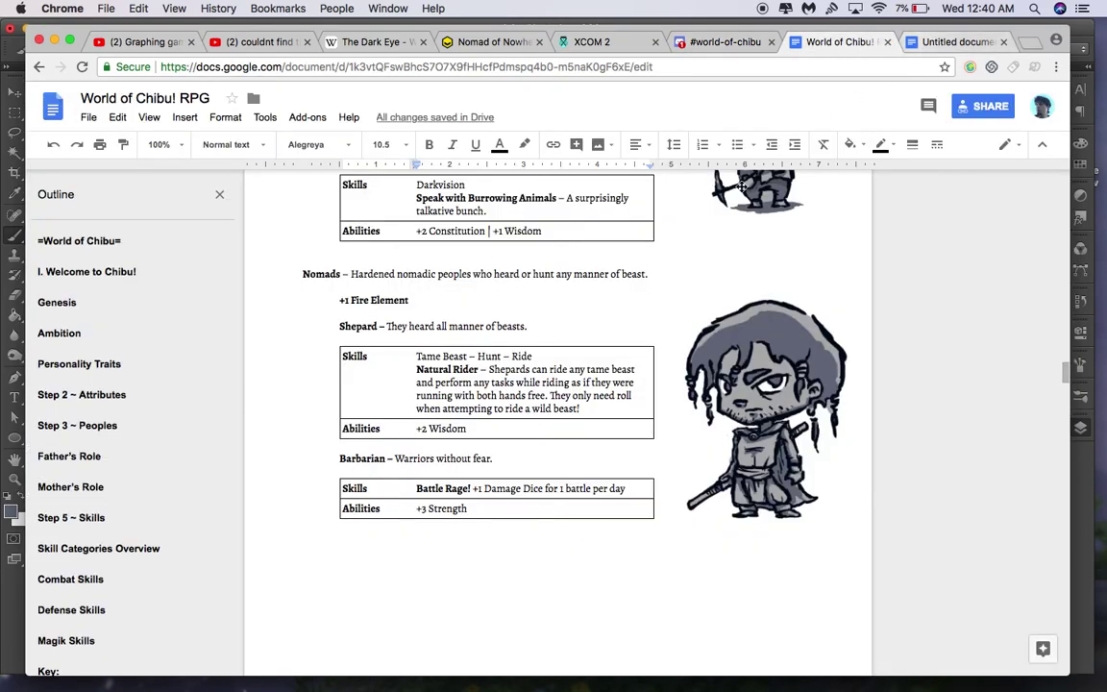
scroll(705, 312, "down", 10)
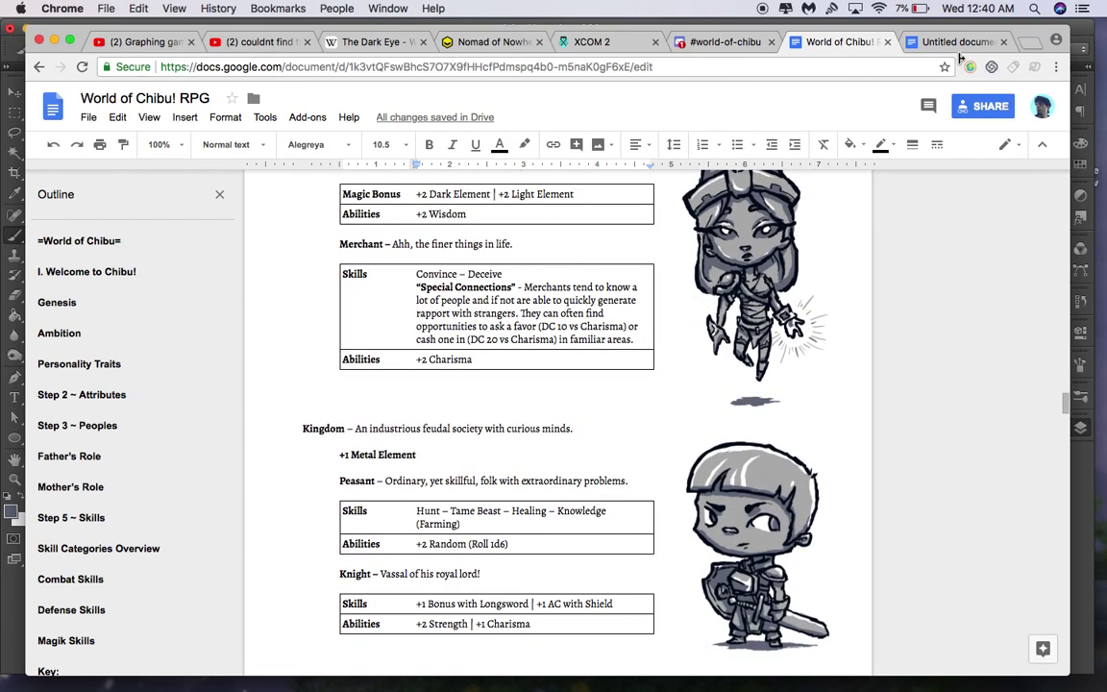
left_click(1078, 29)
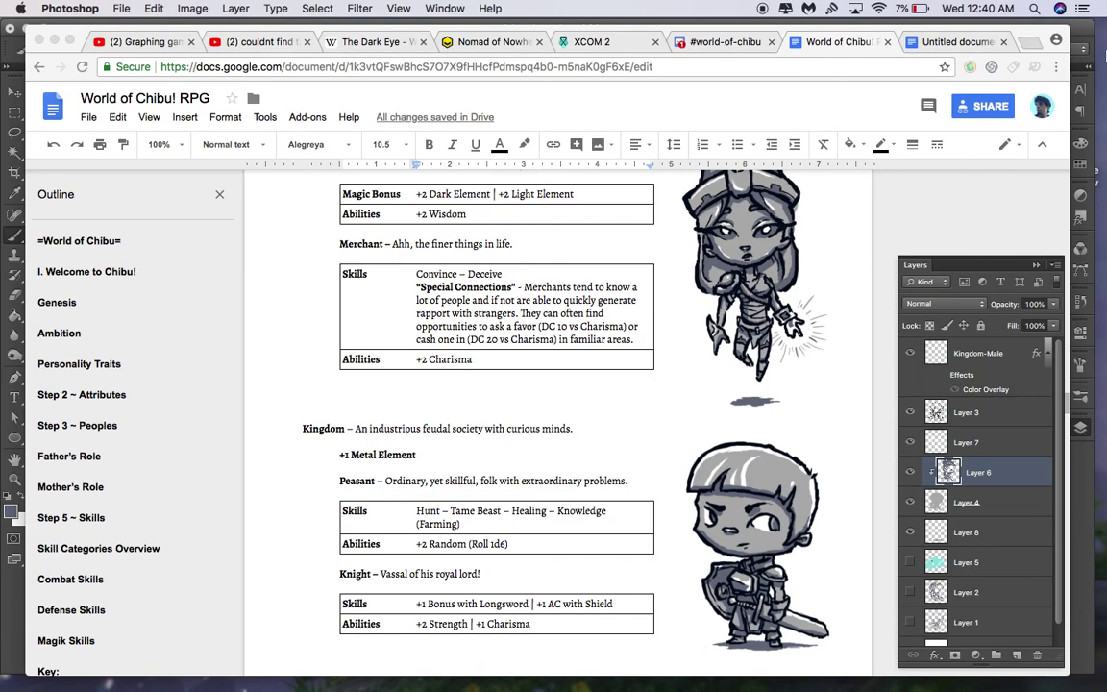
left_click(1087, 35)
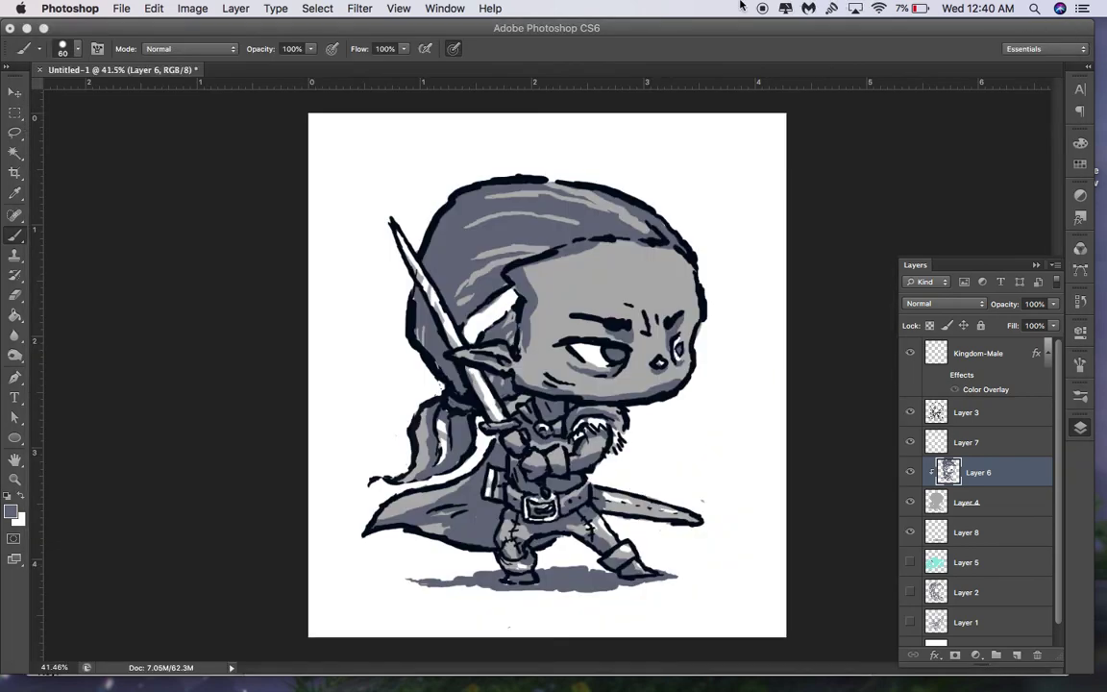